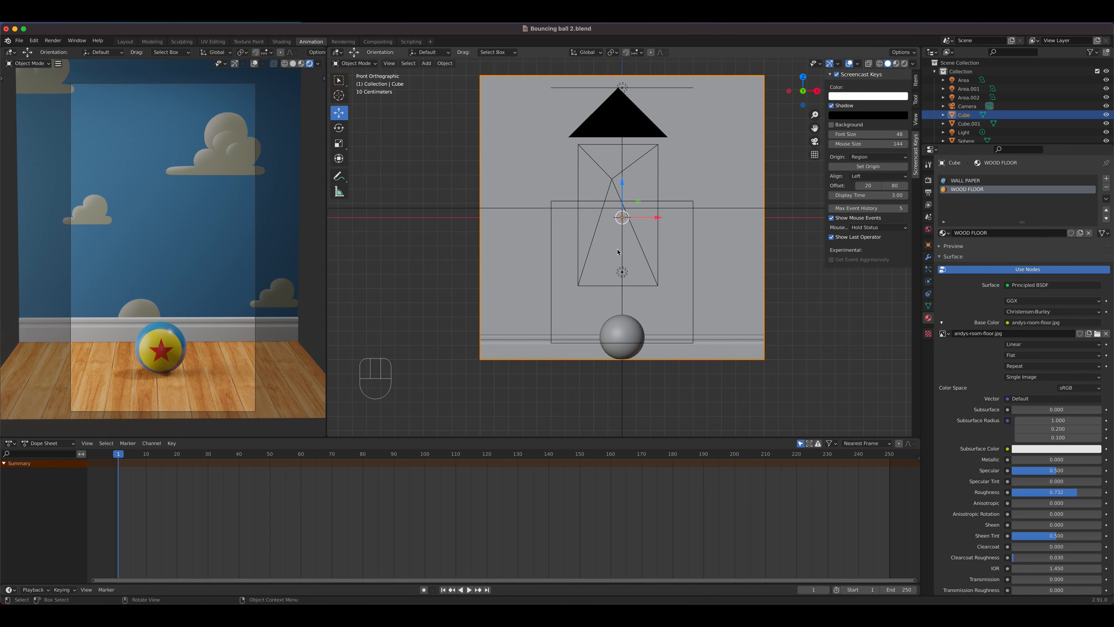
- Select the ball in the front view and show its transform properties
{"action": "left_click", "coordinate": [631, 330]}
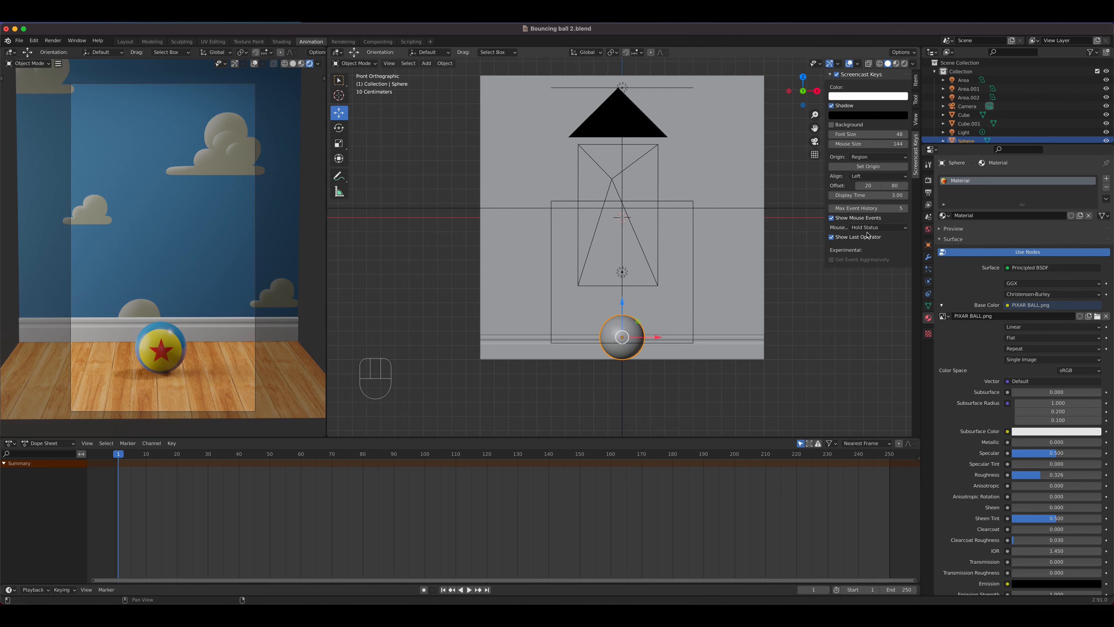
{"action": "key", "text": "n"}
{"action": "key", "text": "n"}
{"action": "left_click", "coordinate": [916, 81]}
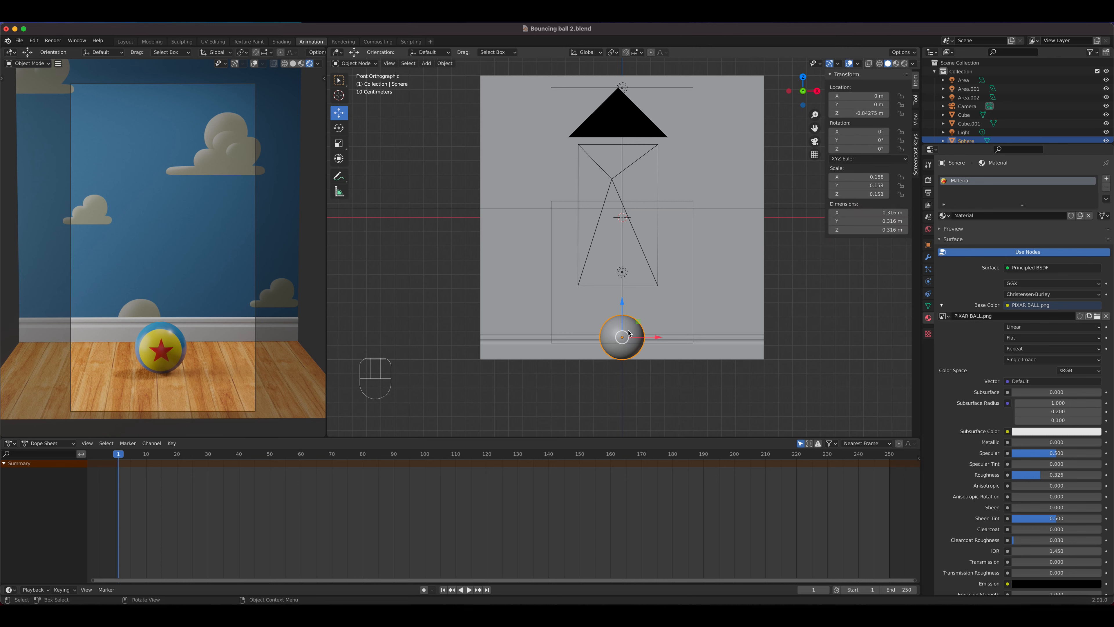
- Examine up close where the underside of the ball meets the floor in the front view
{"action": "scroll", "coordinate": [626, 339], "scroll_direction": "up", "scroll_amount": 4}
{"action": "scroll", "coordinate": [633, 327], "scroll_direction": "down", "scroll_amount": 2}
{"action": "middle_click_drag", "start_coordinate": [633, 327], "coordinate": [633, 245], "text": "shift"}
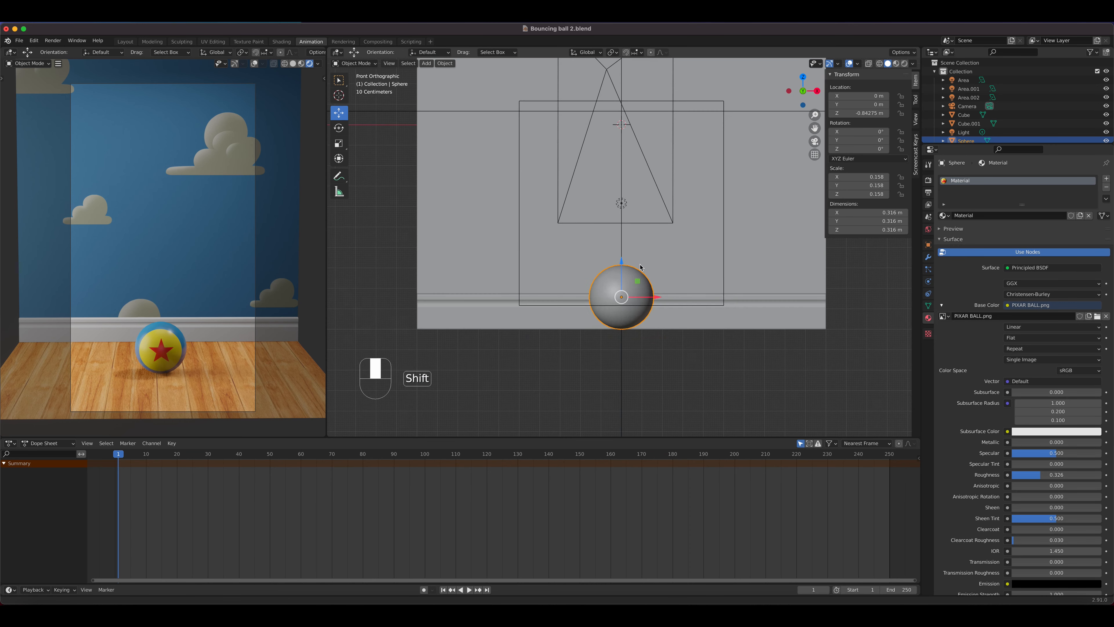
{"action": "scroll", "coordinate": [633, 244], "scroll_direction": "up", "scroll_amount": 5}
{"action": "middle_click_drag", "start_coordinate": [645, 323], "coordinate": [674, 258], "text": "shift"}
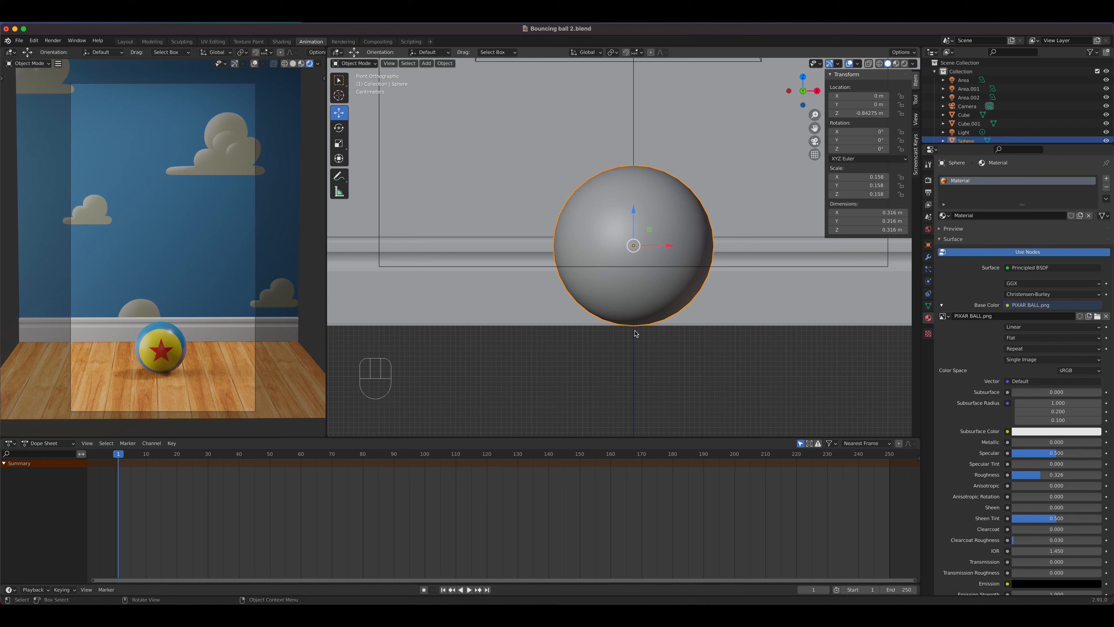
{"action": "scroll", "coordinate": [658, 327], "scroll_direction": "down", "scroll_amount": 6}
{"action": "middle_click_drag", "start_coordinate": [697, 250], "coordinate": [691, 344], "text": "shift"}
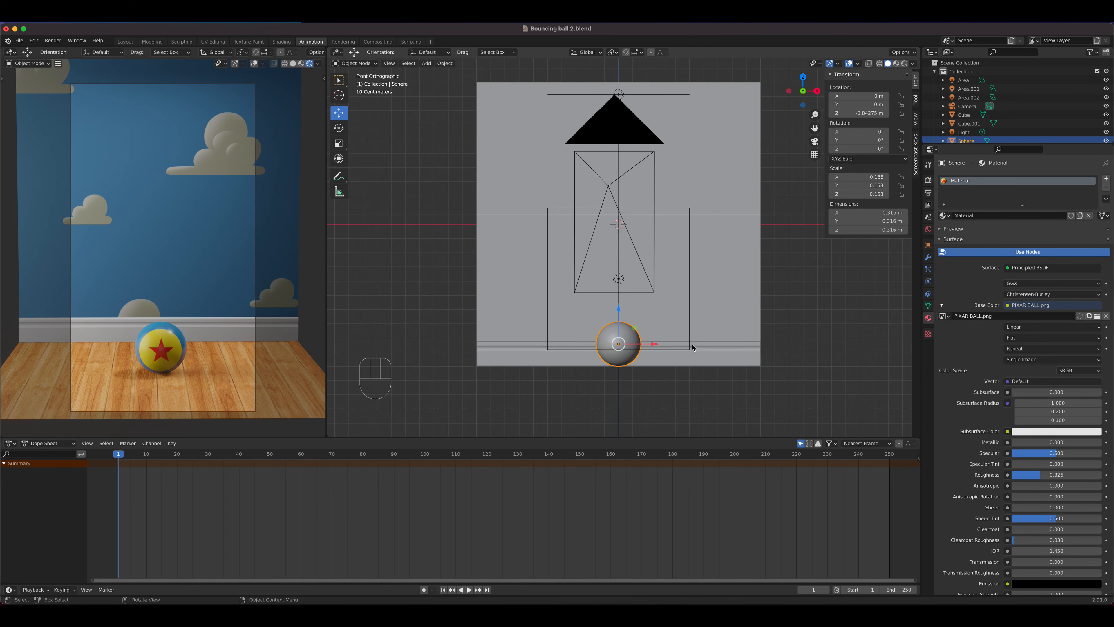
- Save the current file and open the recent file Andys Room.blend
{"action": "key", "text": "super+s"}
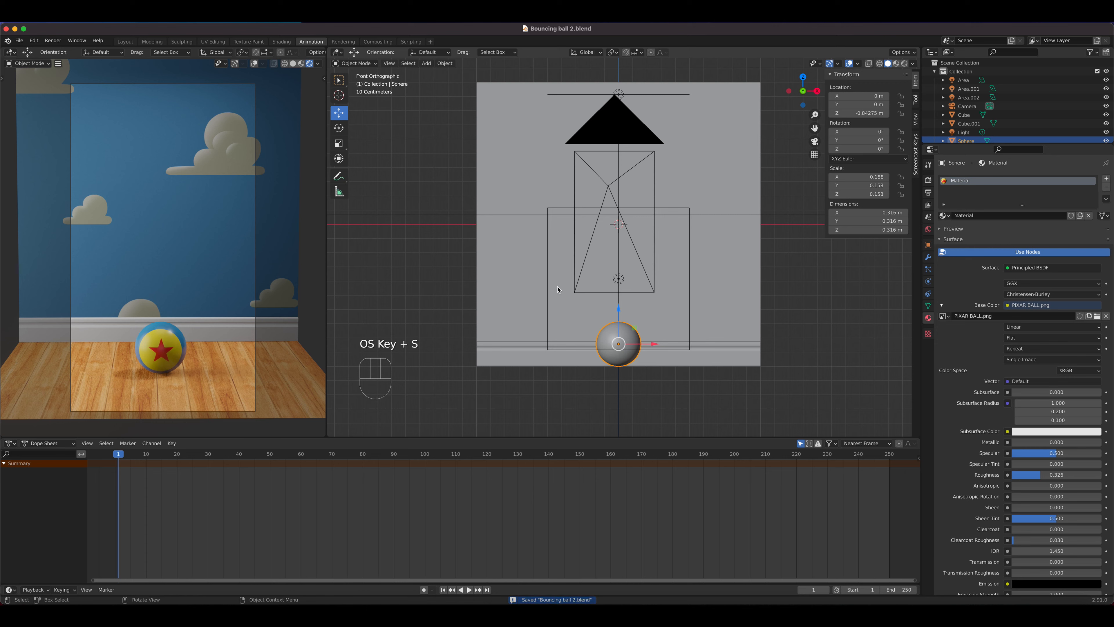
{"action": "left_click", "coordinate": [19, 41]}
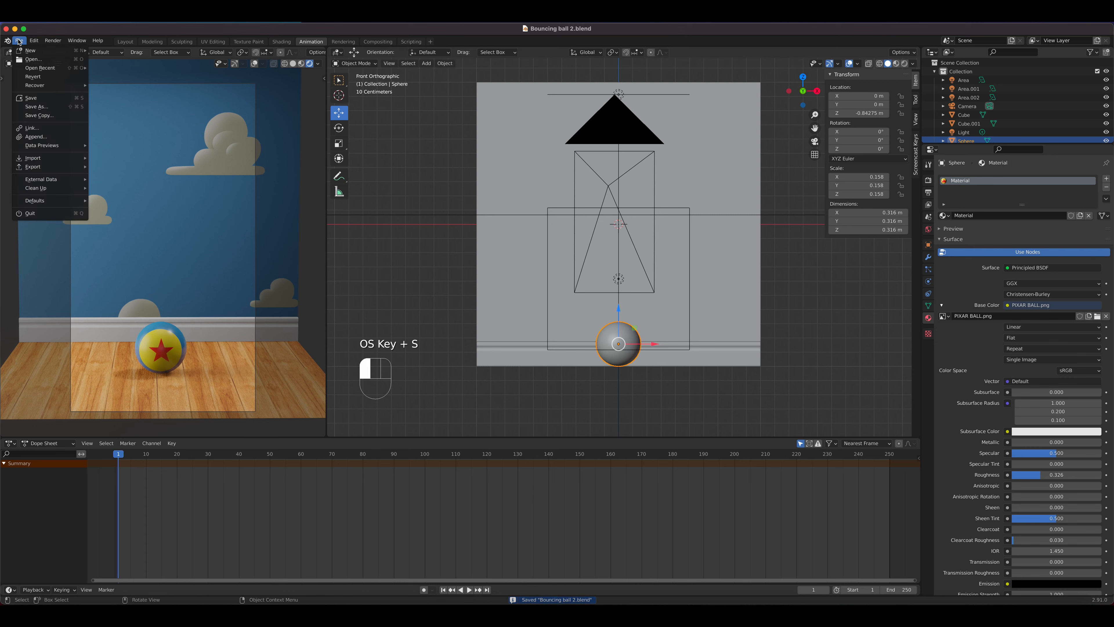
{"action": "mouse_move", "coordinate": [27, 68]}
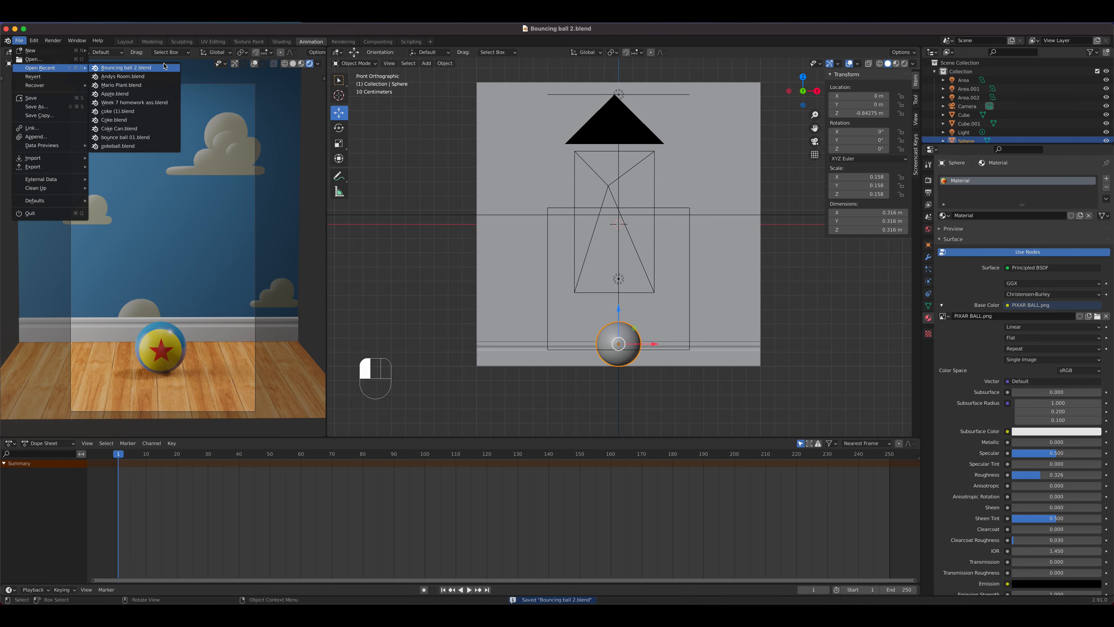
{"action": "left_click", "coordinate": [156, 77]}
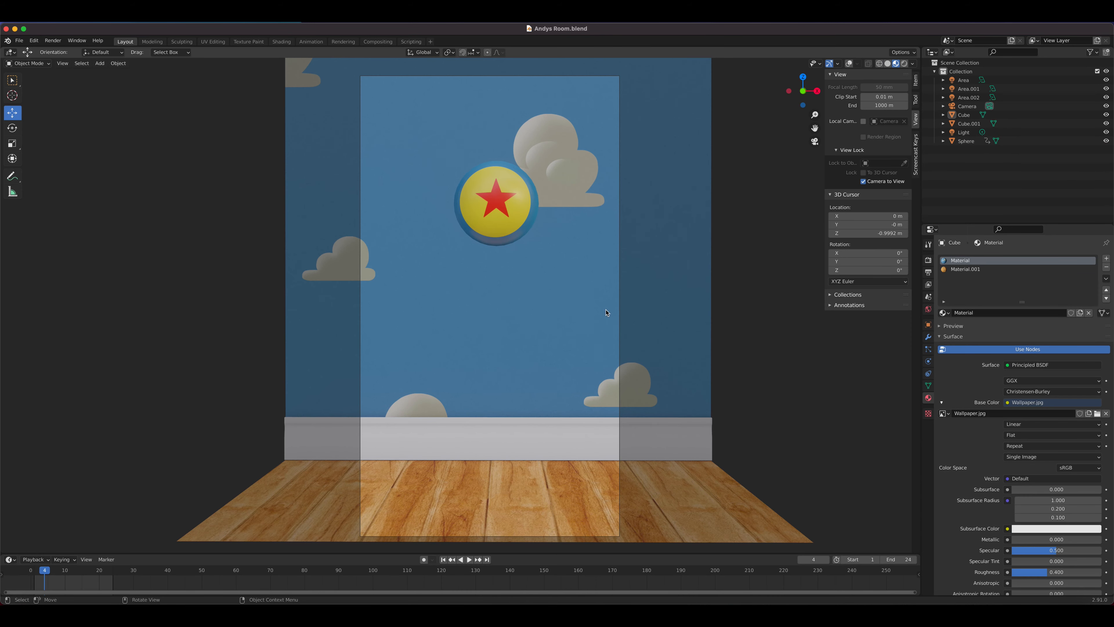
- Preview the reference bounce animation with rendered shading, playing it and scrubbing through to frame 24
{"action": "left_click", "coordinate": [904, 64]}
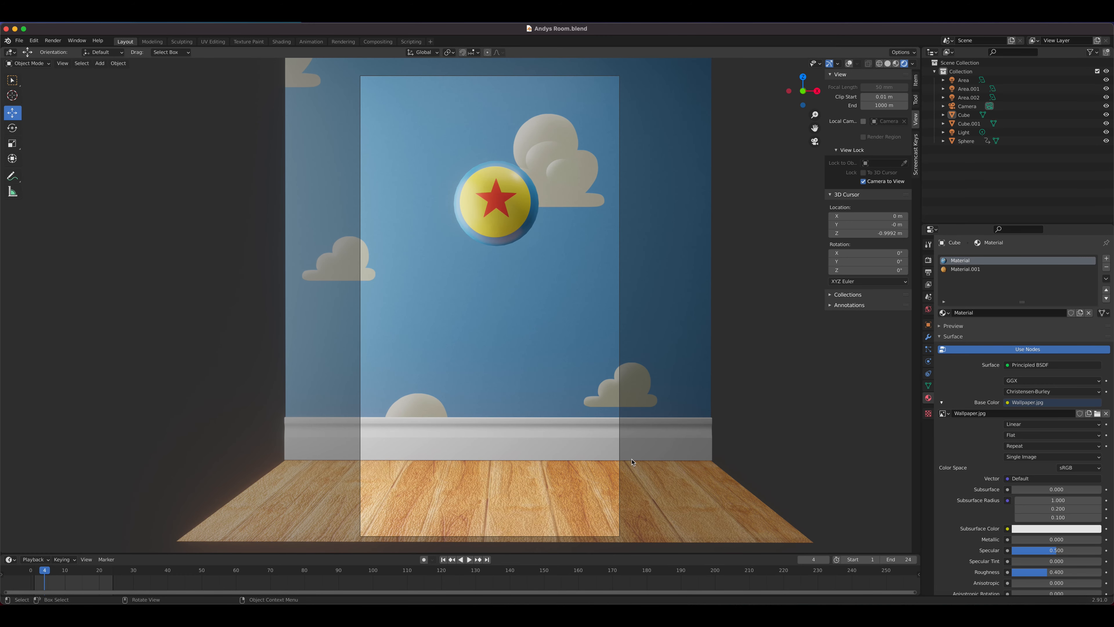
{"action": "key", "text": "space"}
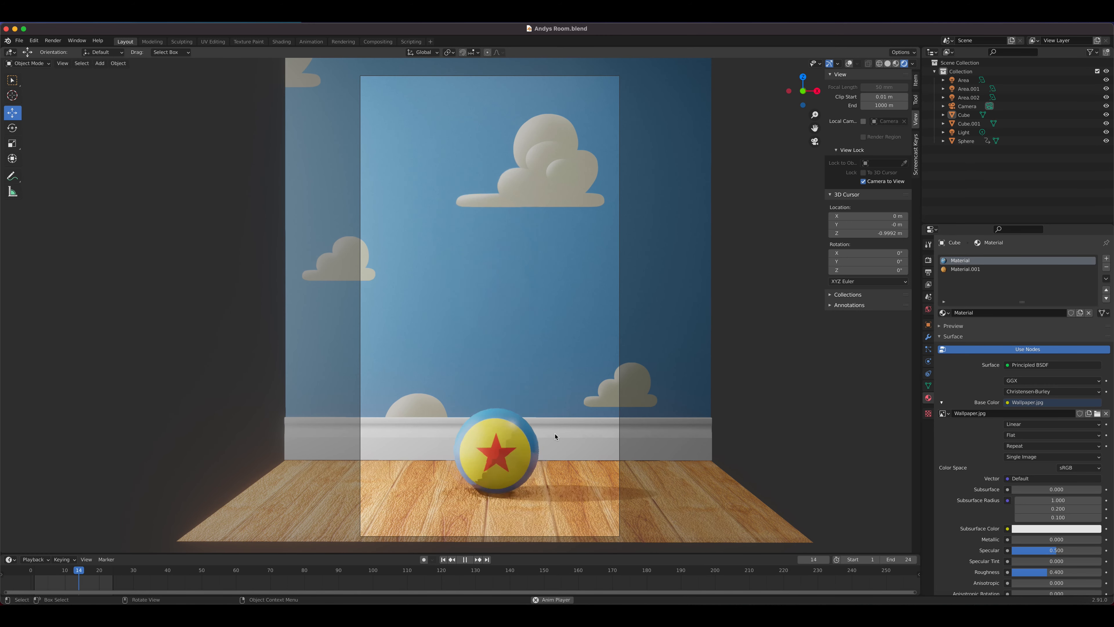
{"action": "key", "text": "space"}
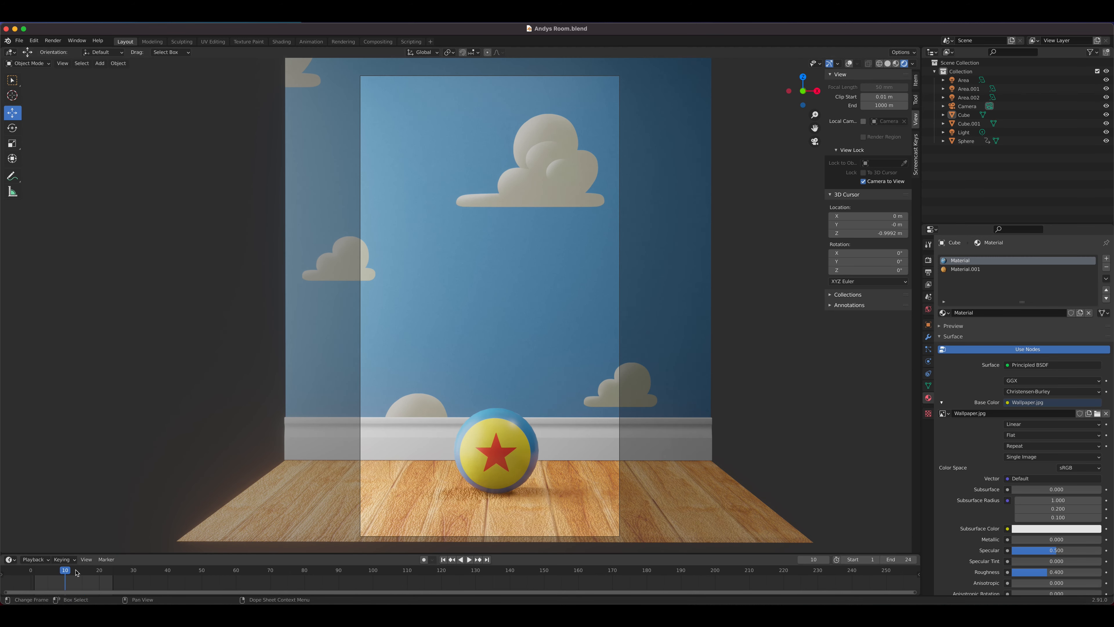
{"action": "key", "text": "space"}
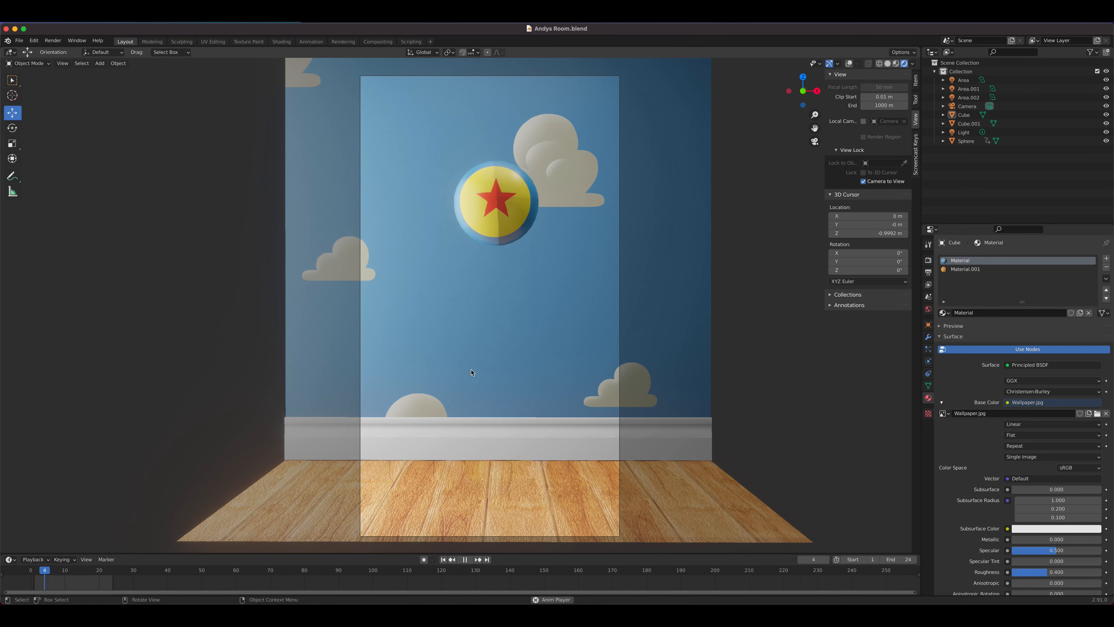
{"action": "key", "text": "space"}
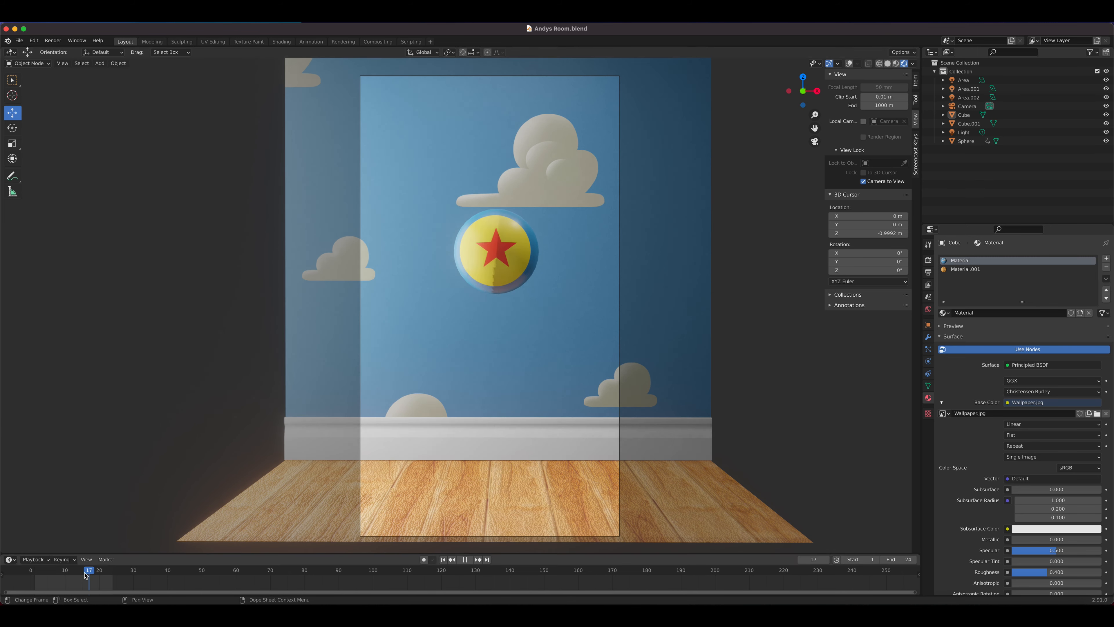
{"action": "key", "text": "space"}
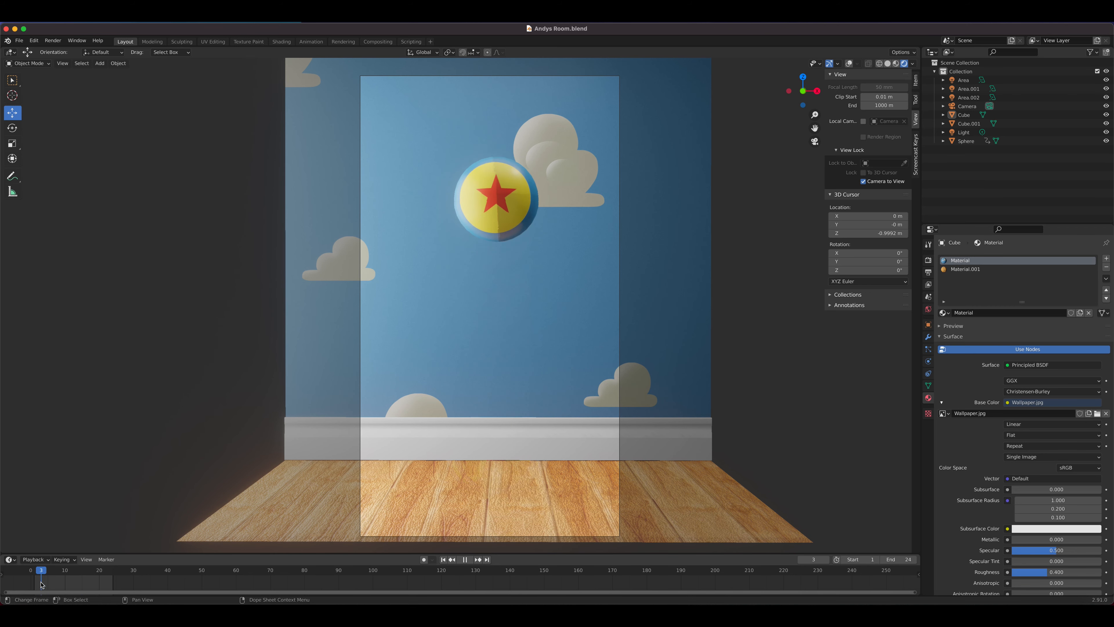
{"action": "left_click_drag", "start_coordinate": [37, 585], "coordinate": [112, 587]}
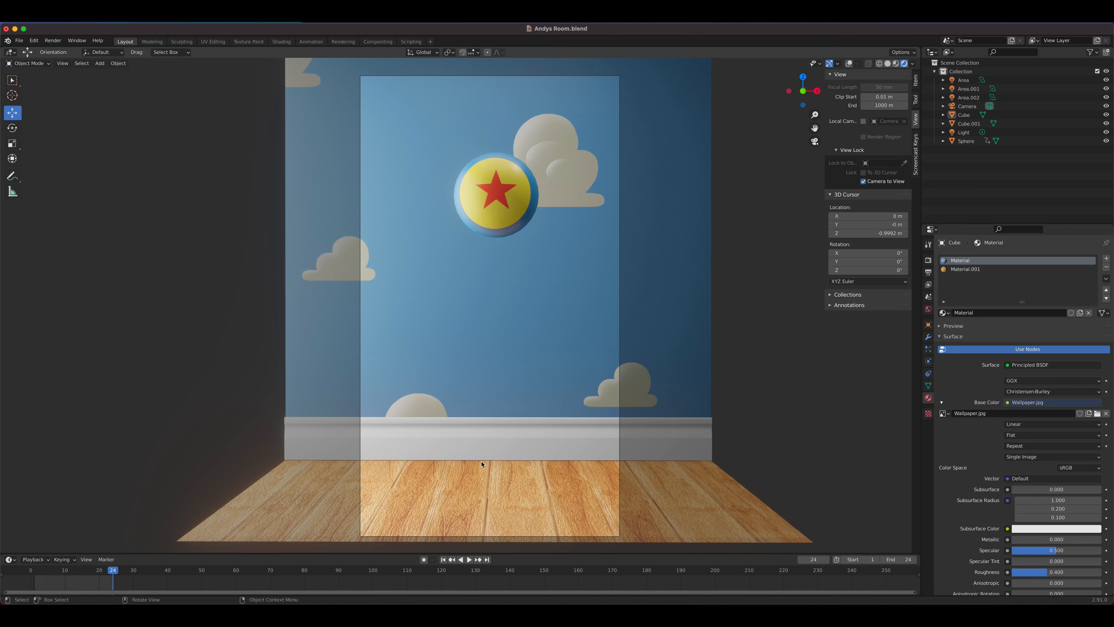
- Replay the bounce and scrub through the frames around the ball's impact with the floor
{"action": "key", "text": "space"}
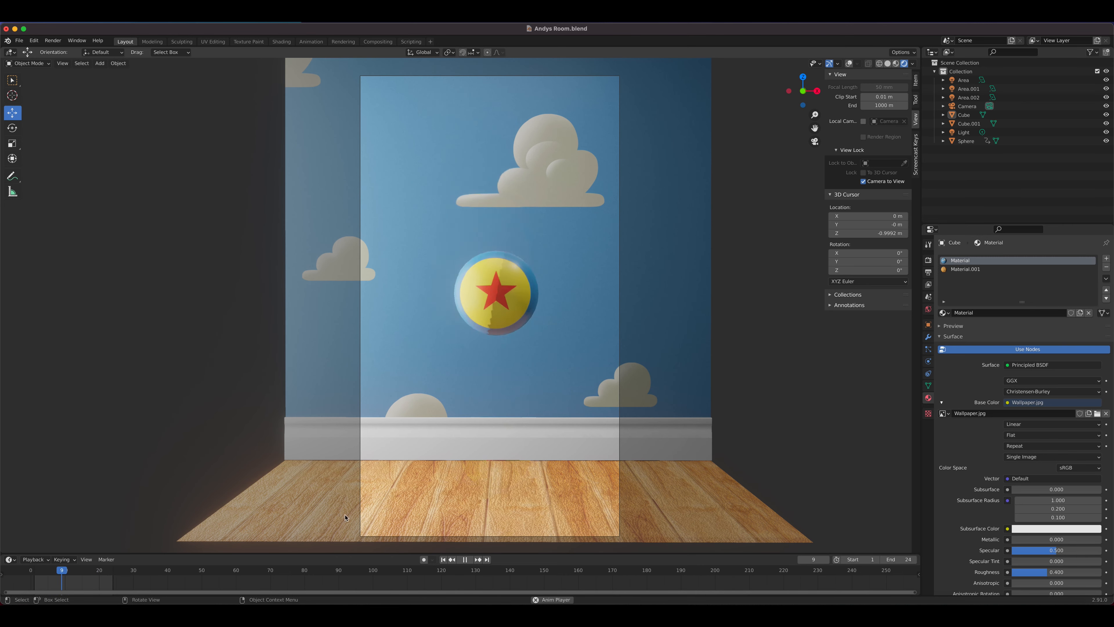
{"action": "key", "text": "space"}
{"action": "left_click", "coordinate": [76, 571]}
{"action": "key", "text": "space"}
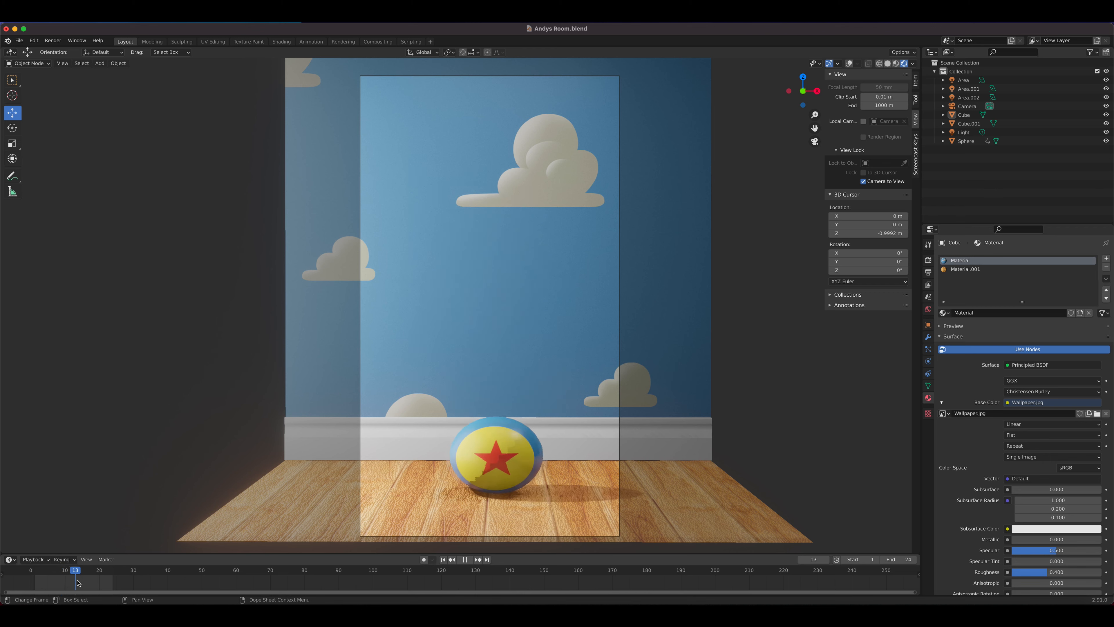
{"action": "left_click_drag", "start_coordinate": [82, 583], "coordinate": [45, 582]}
{"action": "key", "text": "space"}
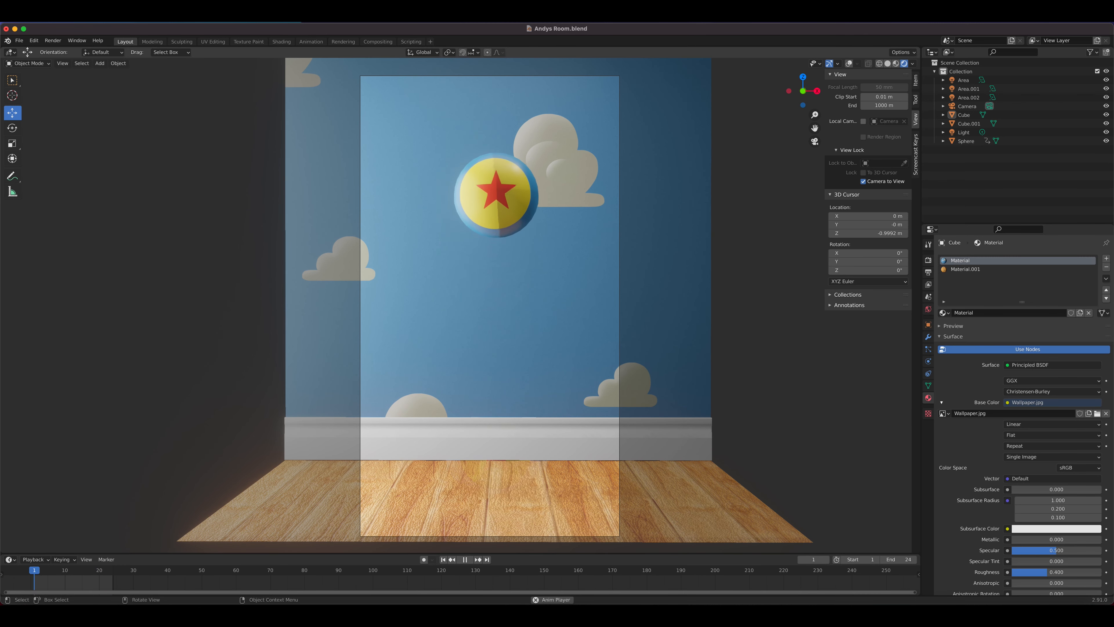
- Reopen Bouncing ball 2.blend without saving Andys Room, and set the camera view to rendered shading
{"action": "left_click", "coordinate": [19, 40]}
{"action": "mouse_move", "coordinate": [35, 68]}
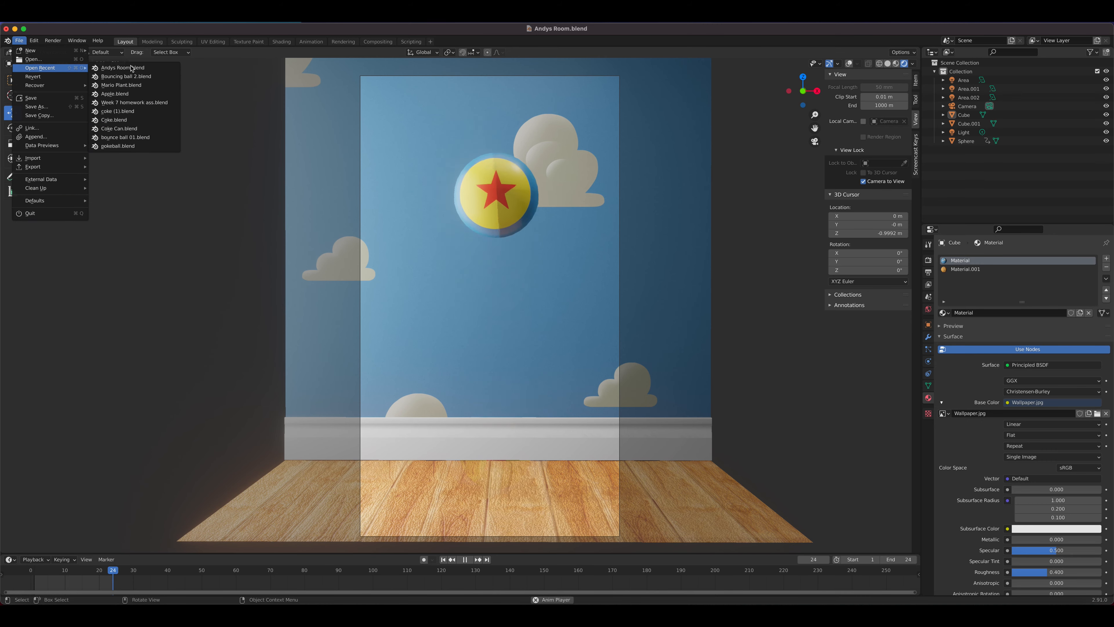
{"action": "left_click", "coordinate": [127, 77]}
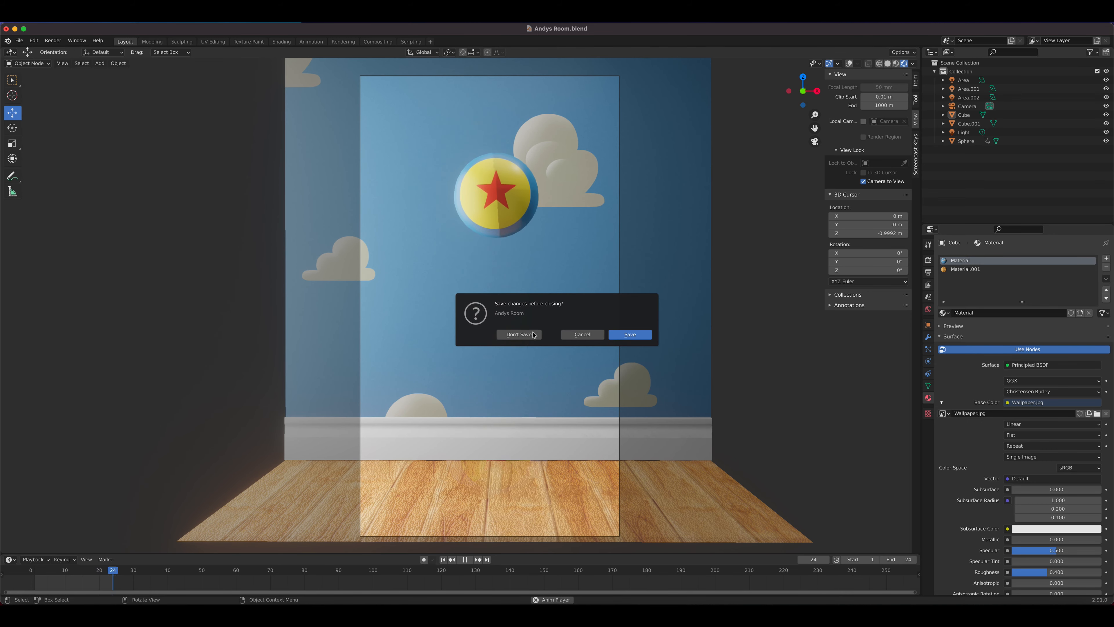
{"action": "left_click", "coordinate": [523, 335]}
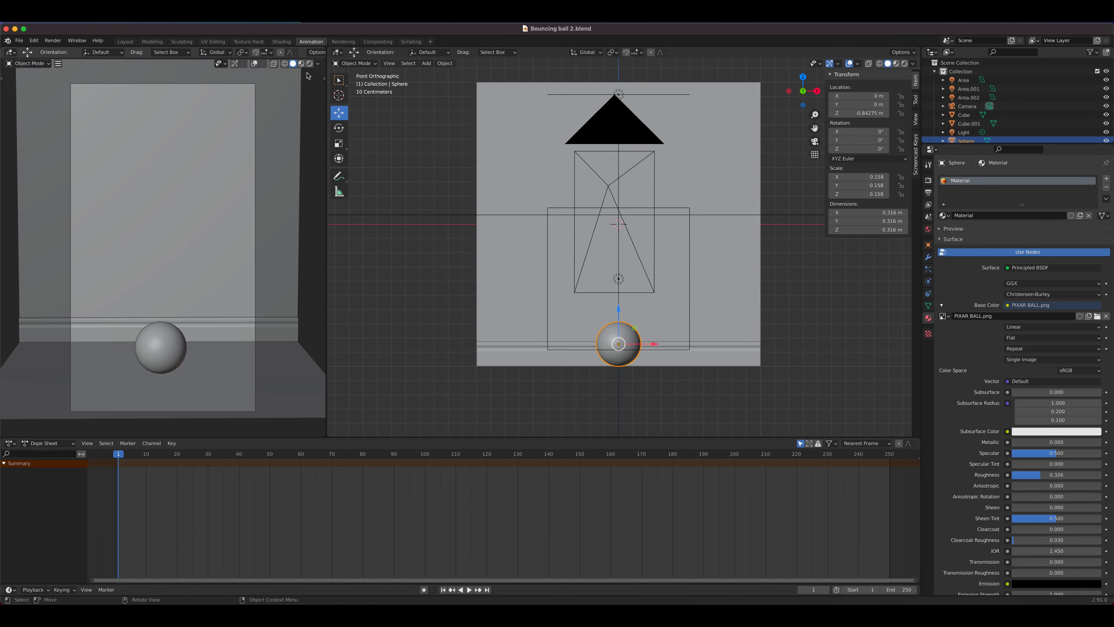
{"action": "left_click", "coordinate": [309, 63]}
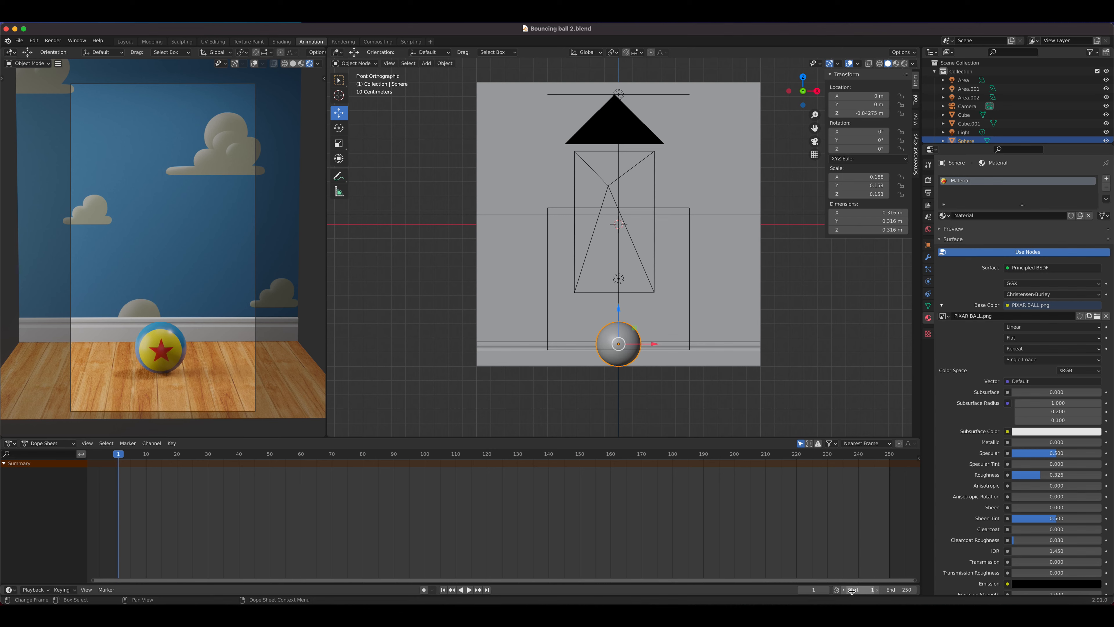
- Set the end frame of the animation to 24
{"action": "left_click", "coordinate": [898, 589]}
{"action": "type", "text": "24"}
{"action": "key", "text": "Return"}
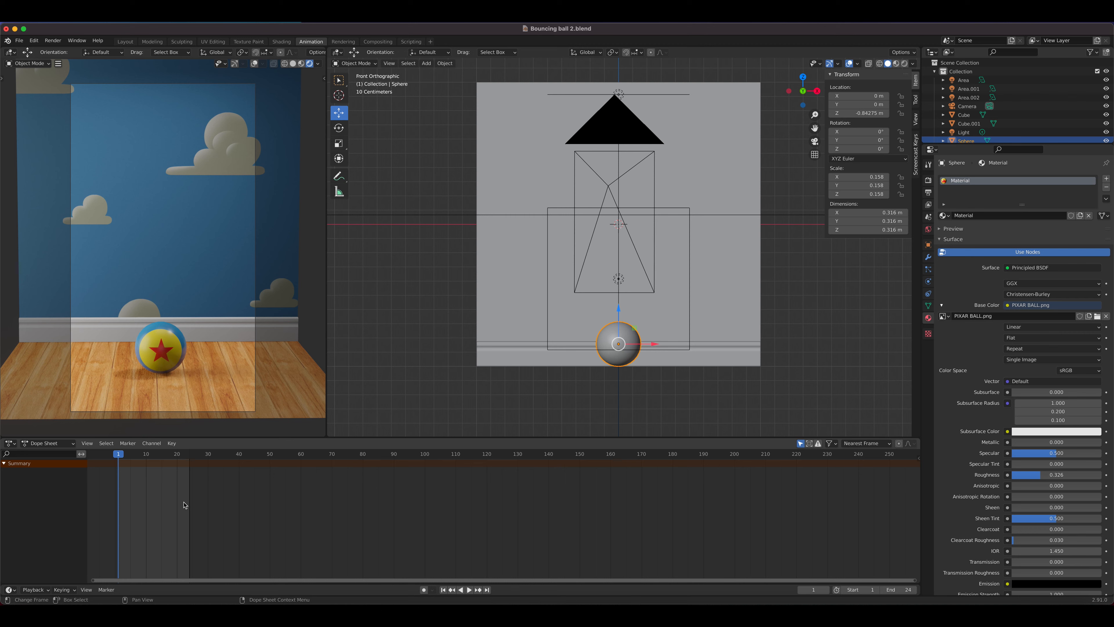
{"action": "middle_click_drag", "start_coordinate": [162, 509], "coordinate": [542, 504]}
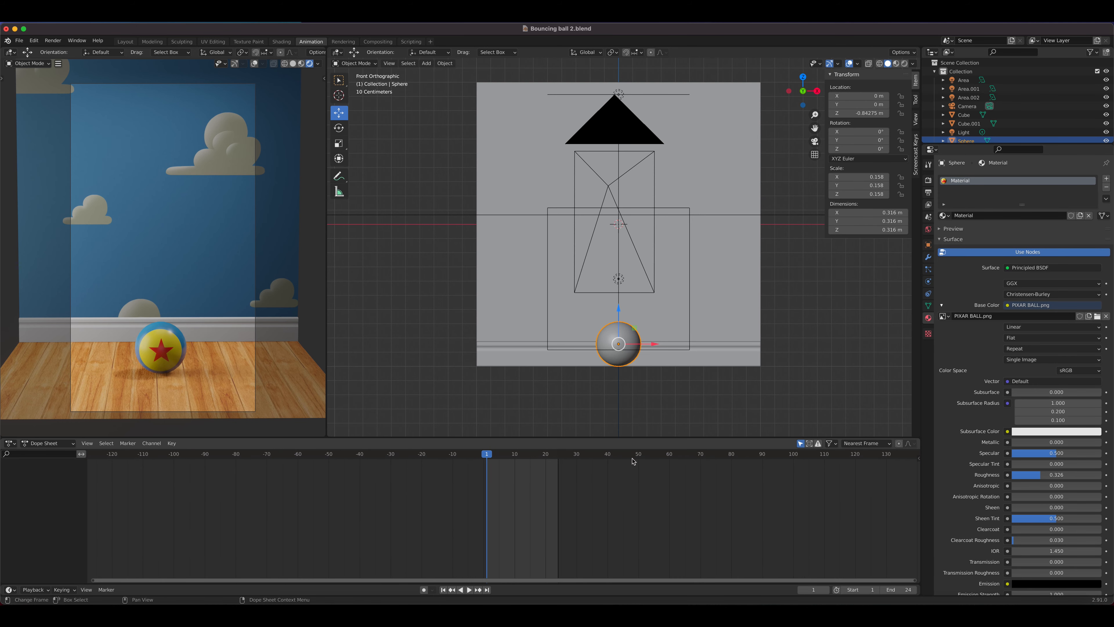
- Turn on Screencast Keys and fit the Dope Sheet view to frames 1 to 24
{"action": "left_click", "coordinate": [918, 162]}
{"action": "left_click", "coordinate": [836, 74]}
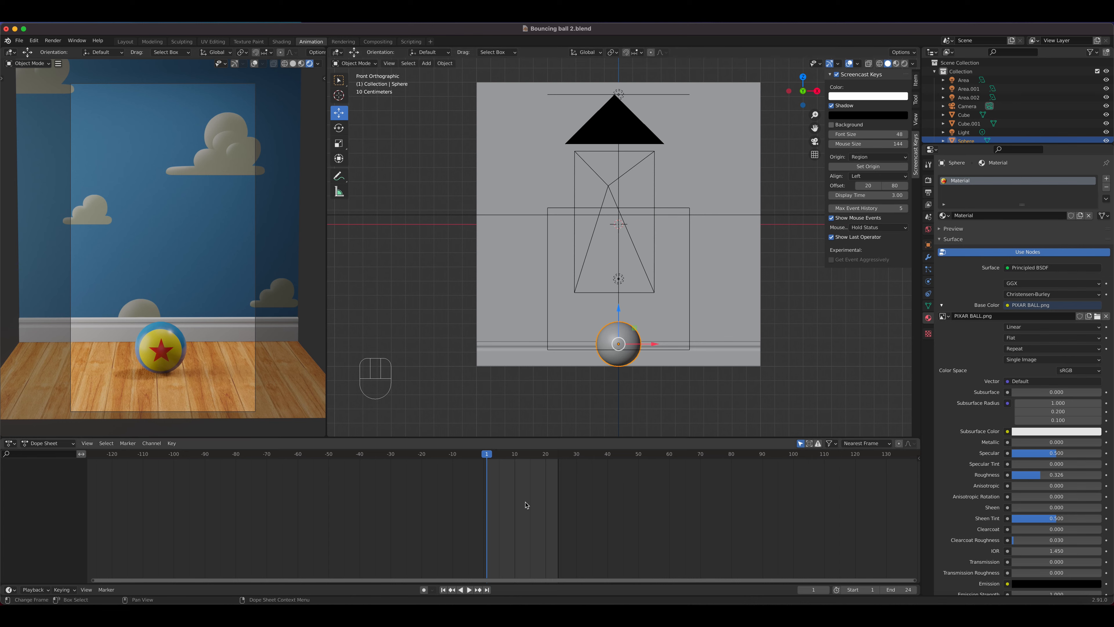
{"action": "middle_click_drag", "start_coordinate": [527, 504], "coordinate": [487, 520]}
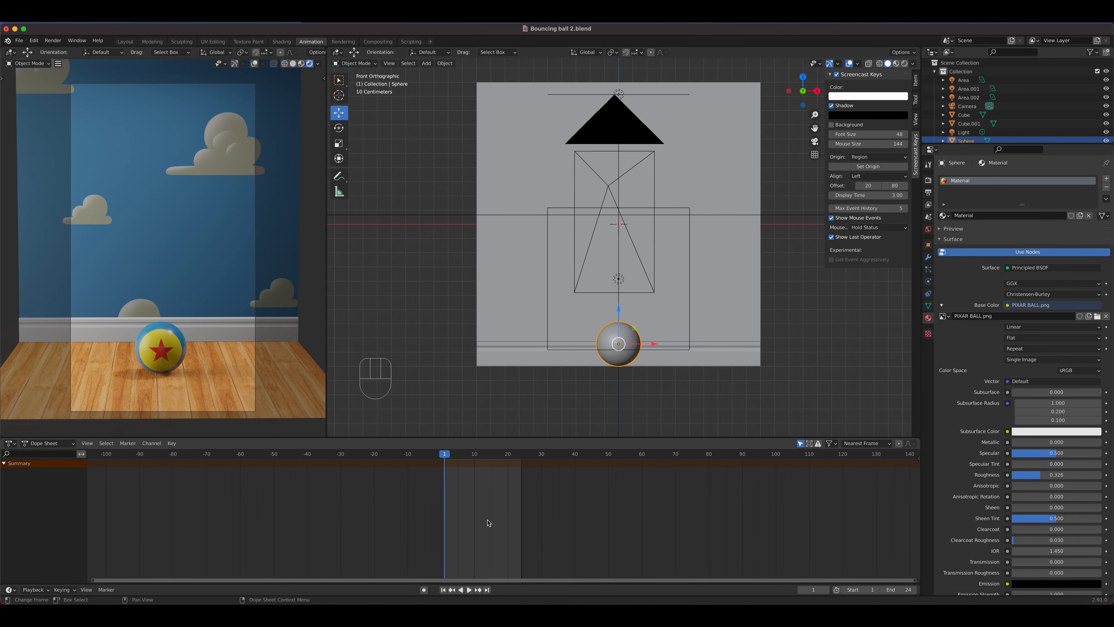
{"action": "scroll", "coordinate": [489, 522], "scroll_direction": "up", "scroll_amount": 8}
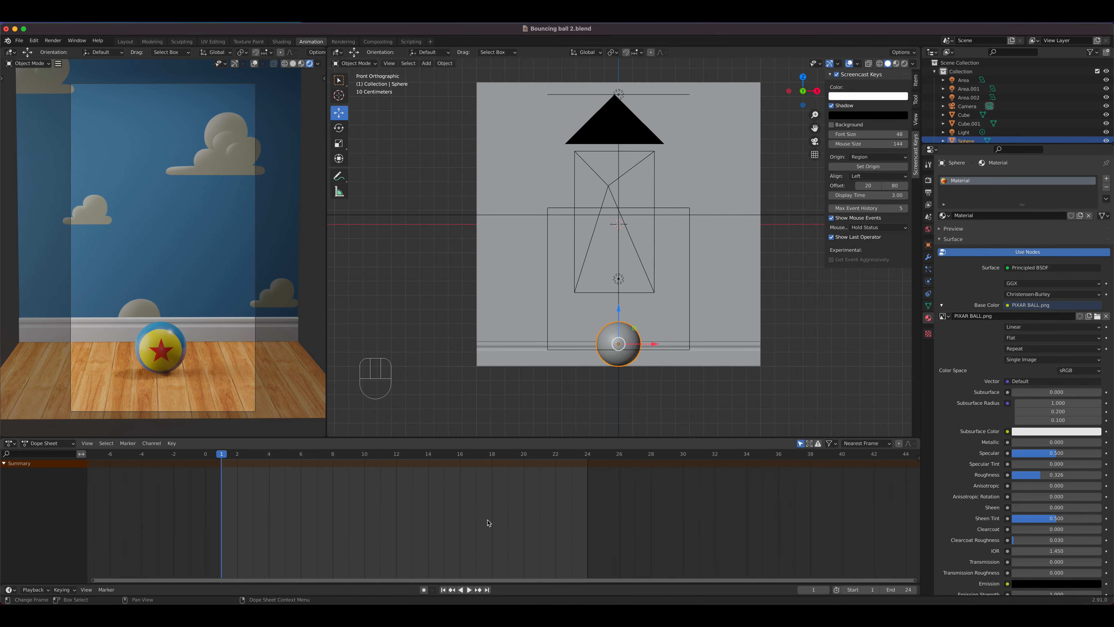
{"action": "scroll", "coordinate": [489, 522], "scroll_direction": "up", "scroll_amount": 3}
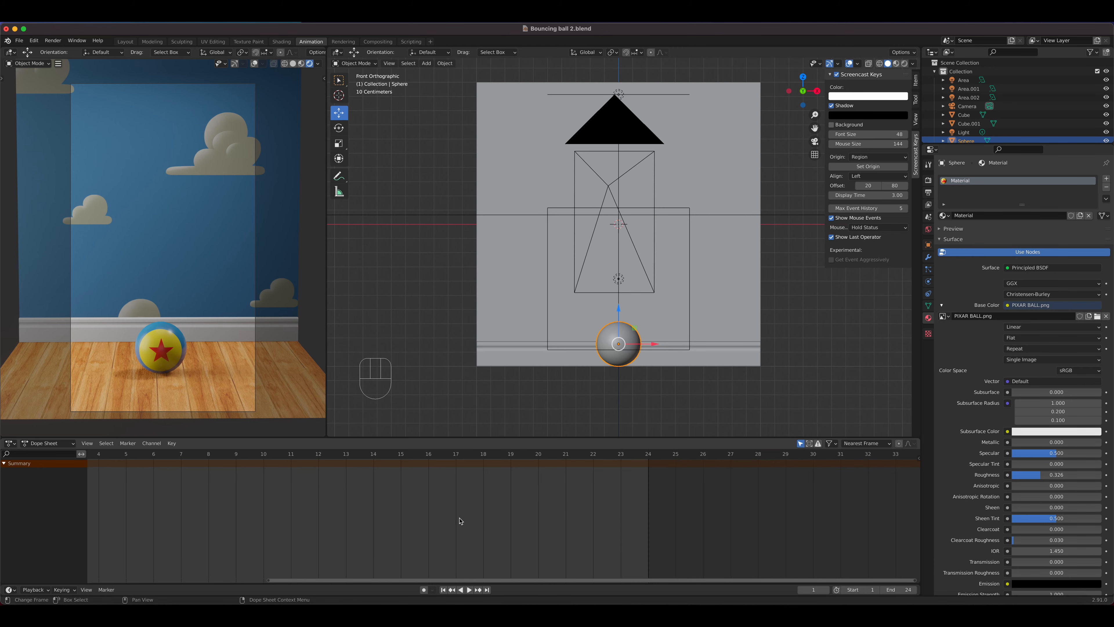
{"action": "middle_click_drag", "start_coordinate": [459, 521], "coordinate": [596, 524]}
{"action": "scroll", "coordinate": [617, 527], "scroll_direction": "up", "scroll_amount": 2}
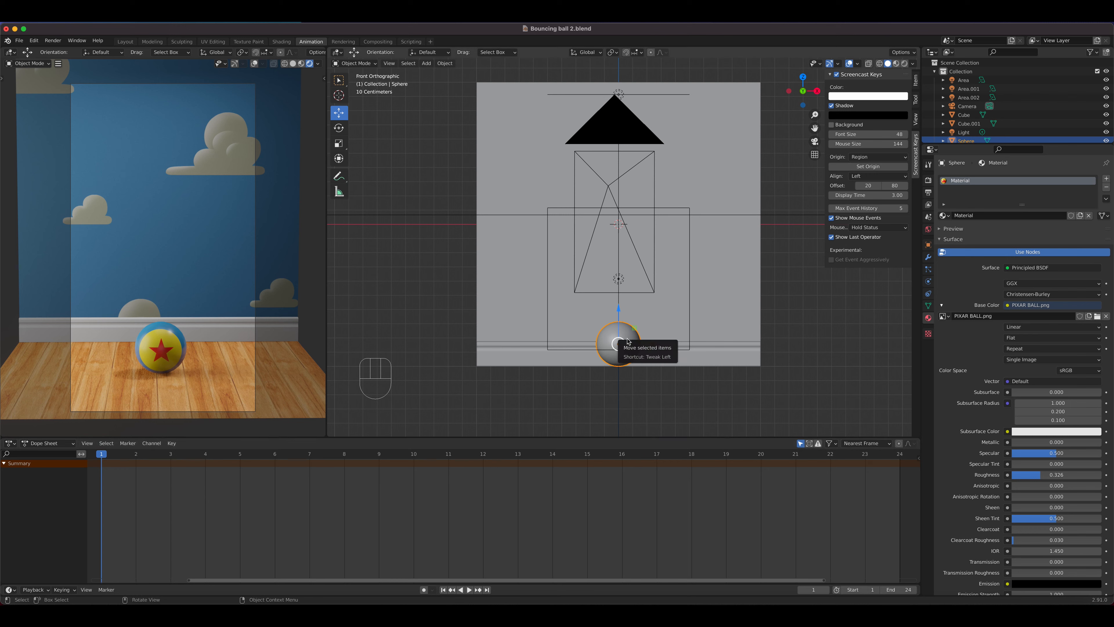
- Rename the Sphere object to Ball
{"action": "double_click", "coordinate": [967, 141]}
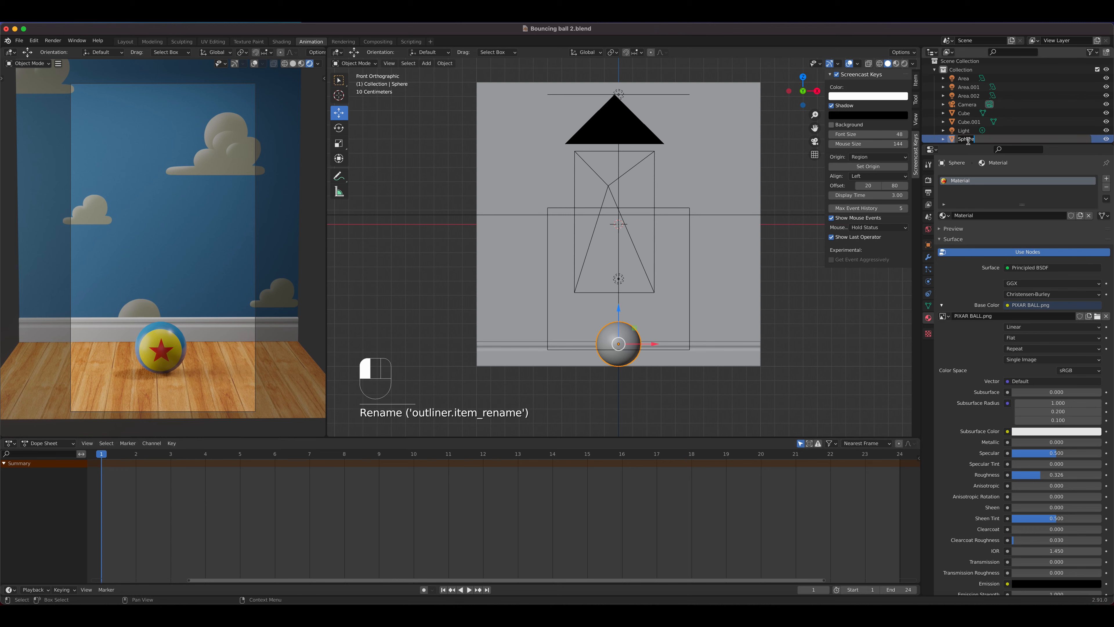
{"action": "type", "text": "Ball"}
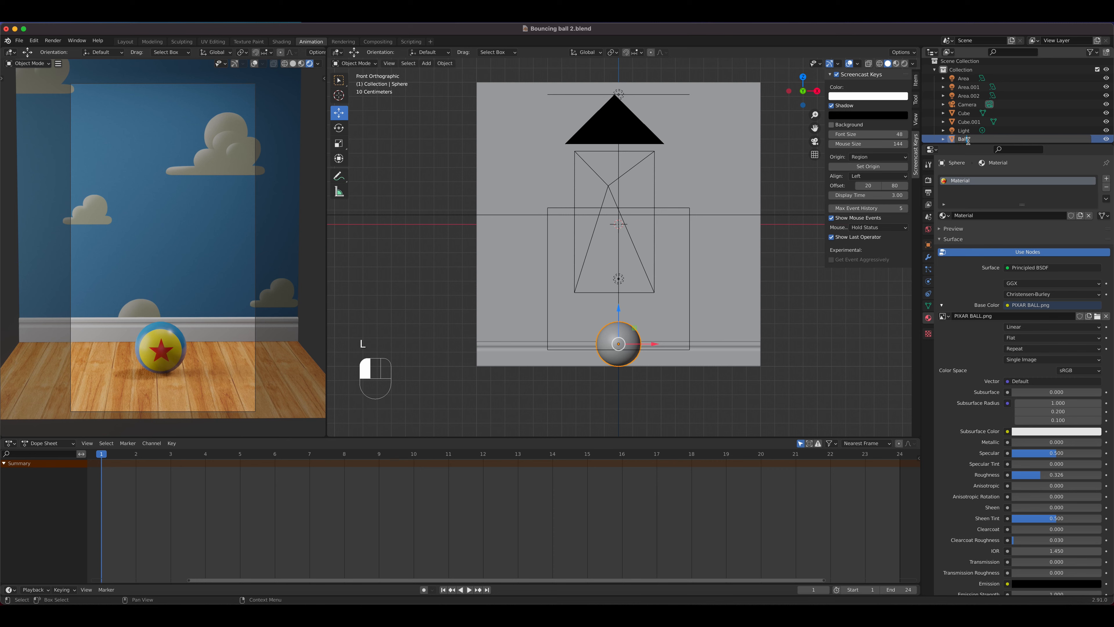
{"action": "key", "text": "Return"}
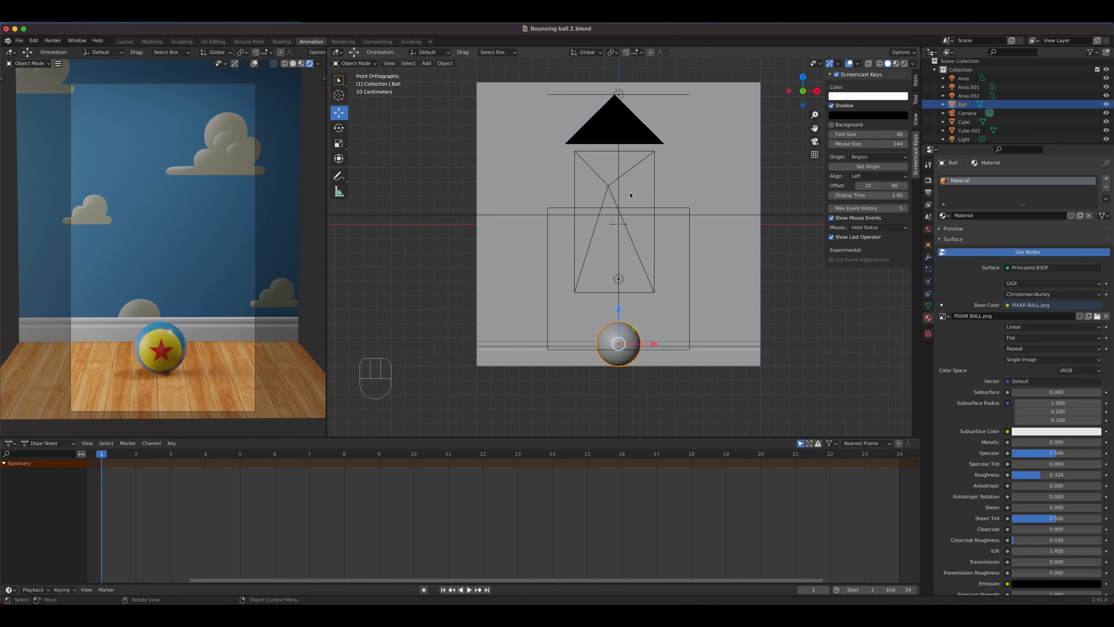
- Hide the Camera and the Area, Area.001 and Area.002 lights in the viewport
{"action": "left_click", "coordinate": [1106, 113]}
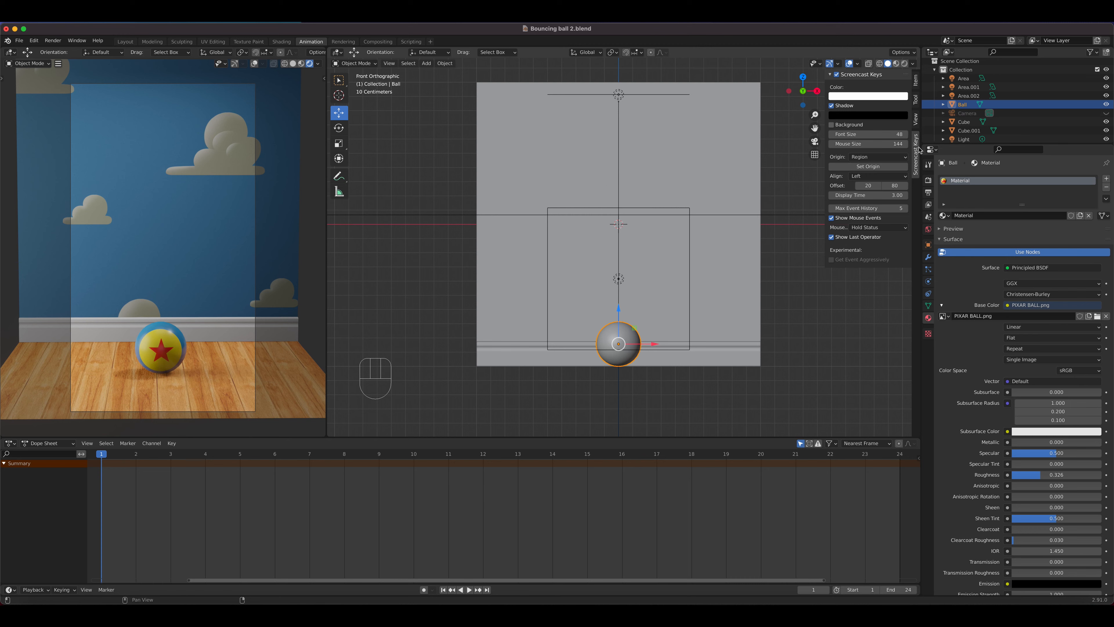
{"action": "left_click", "coordinate": [1106, 95]}
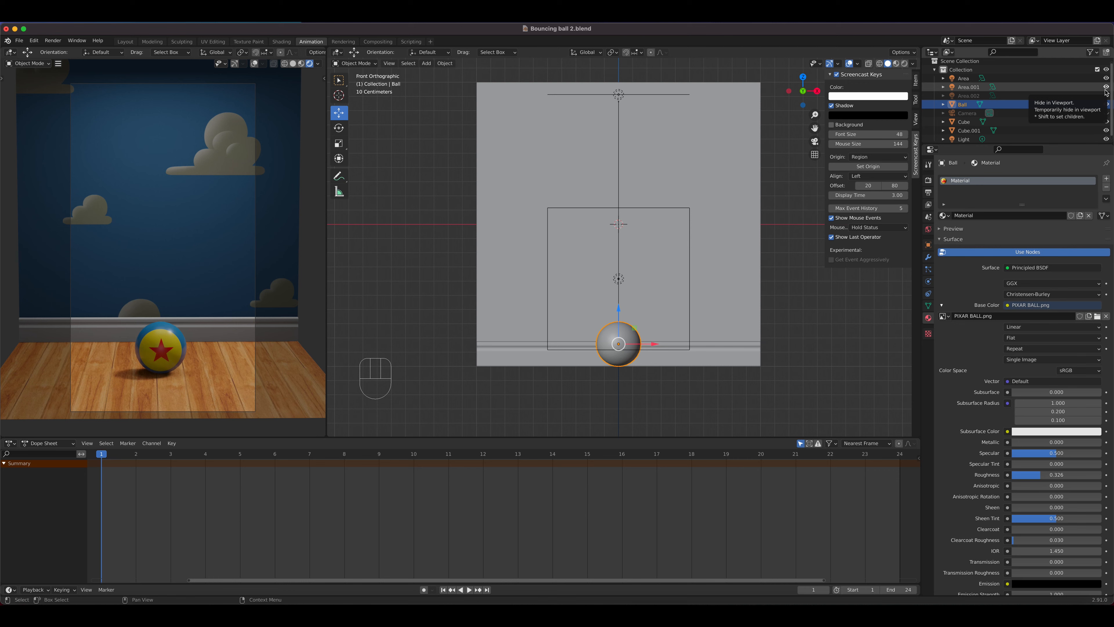
{"action": "left_click", "coordinate": [1106, 86]}
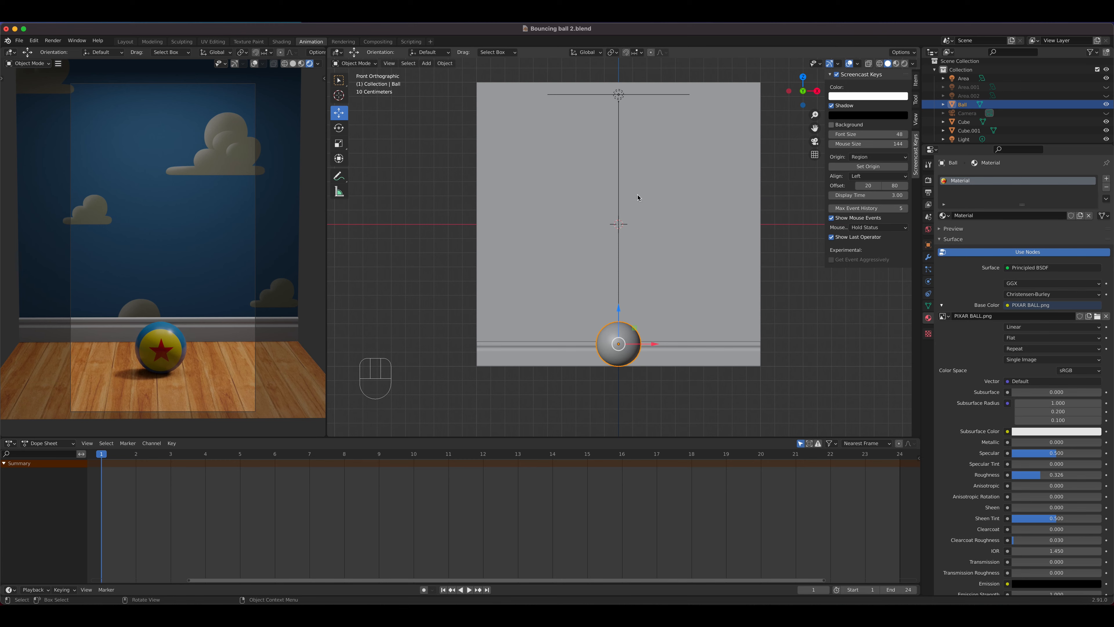
{"action": "left_click", "coordinate": [1106, 79]}
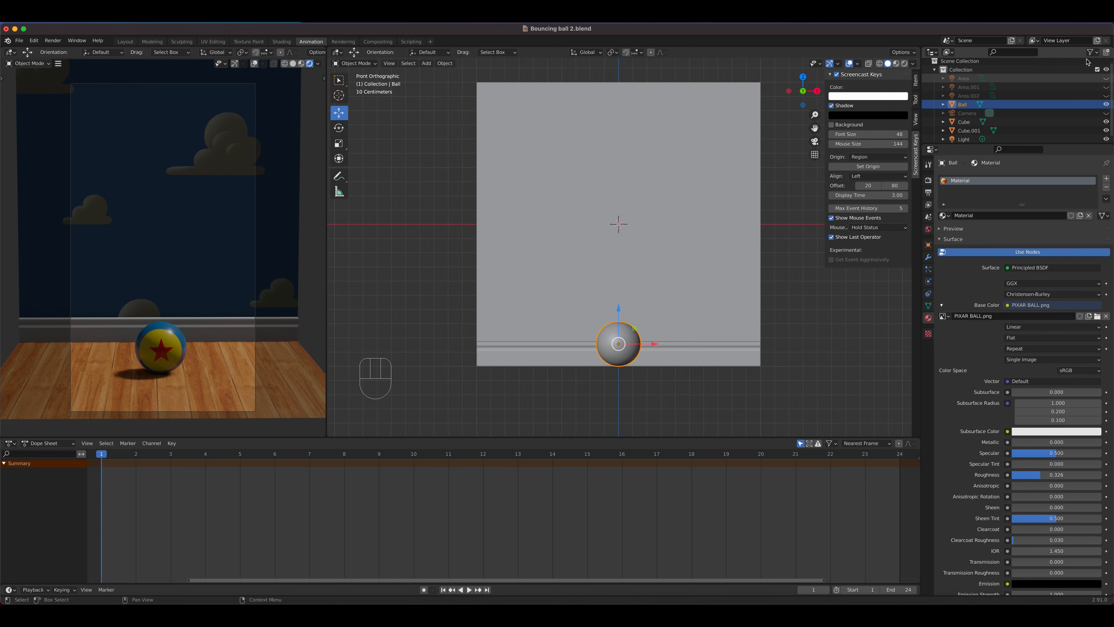
- Show the selectability toggles for objects in the Outliner and make the Camera unselectable
{"action": "left_click", "coordinate": [1096, 53]}
{"action": "left_click", "coordinate": [1098, 54]}
{"action": "left_click", "coordinate": [1097, 54]}
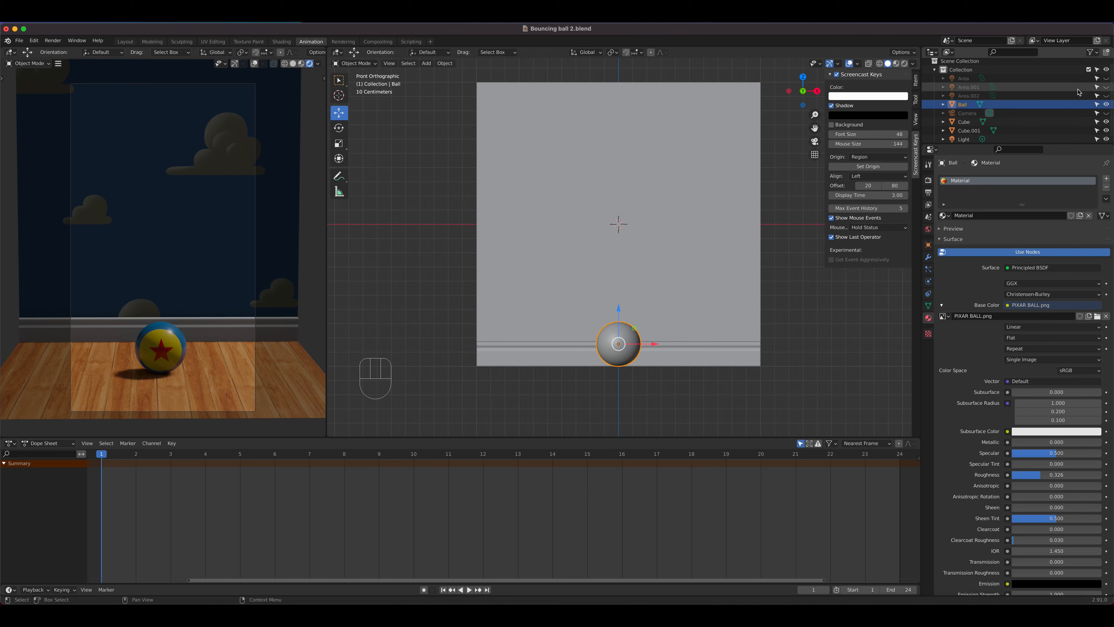
{"action": "left_click", "coordinate": [1096, 104]}
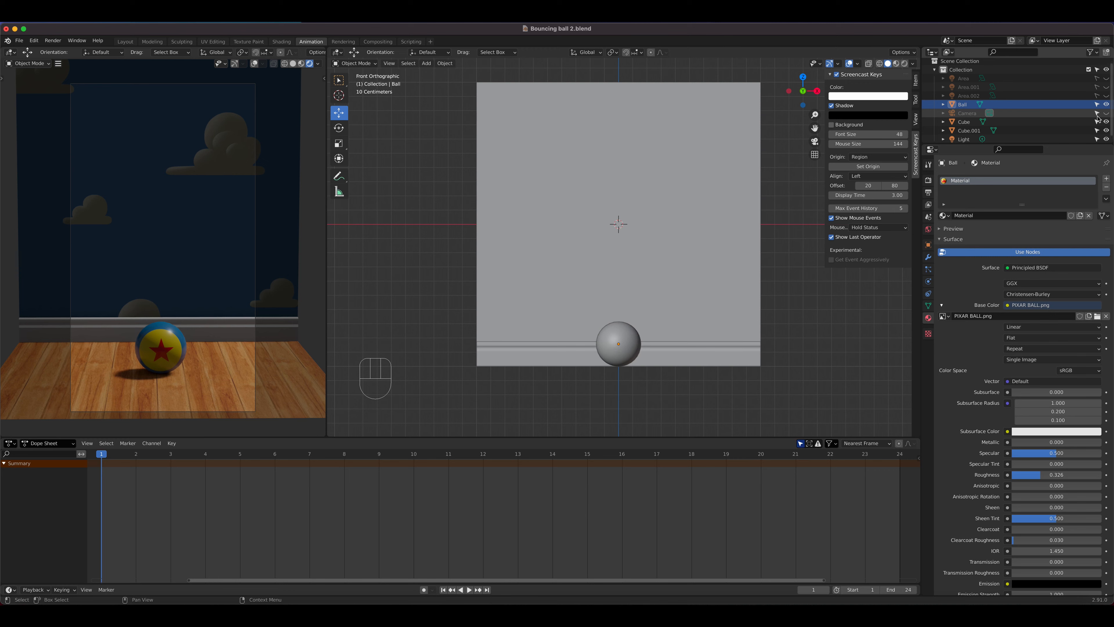
{"action": "left_click", "coordinate": [1096, 114]}
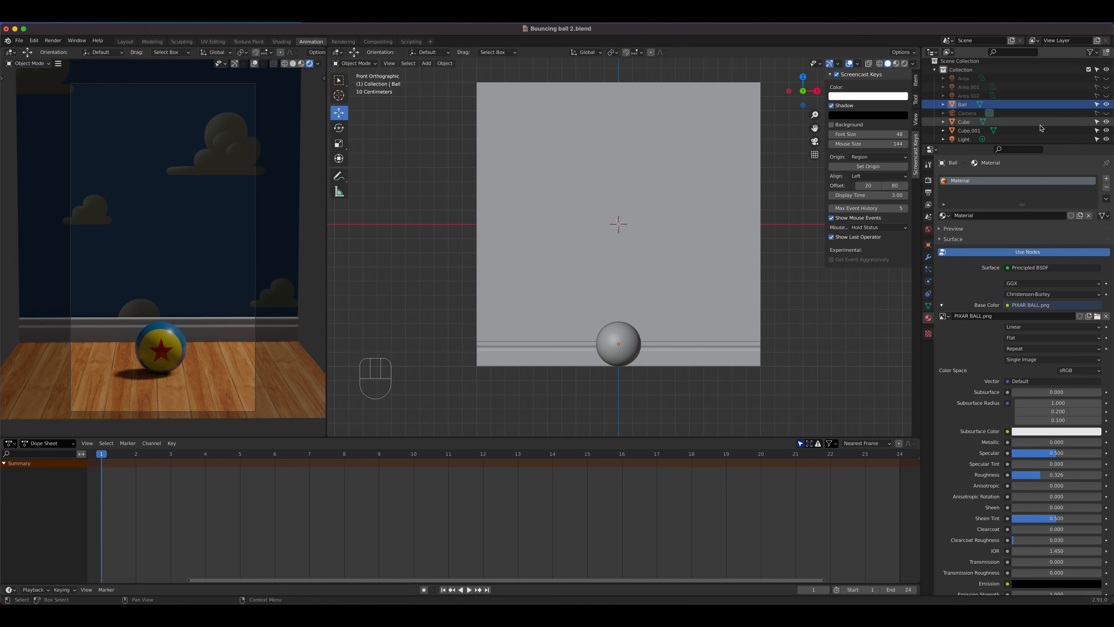
- Rename the Cube object to Room
{"action": "left_click", "coordinate": [967, 122]}
{"action": "double_click", "coordinate": [967, 124]}
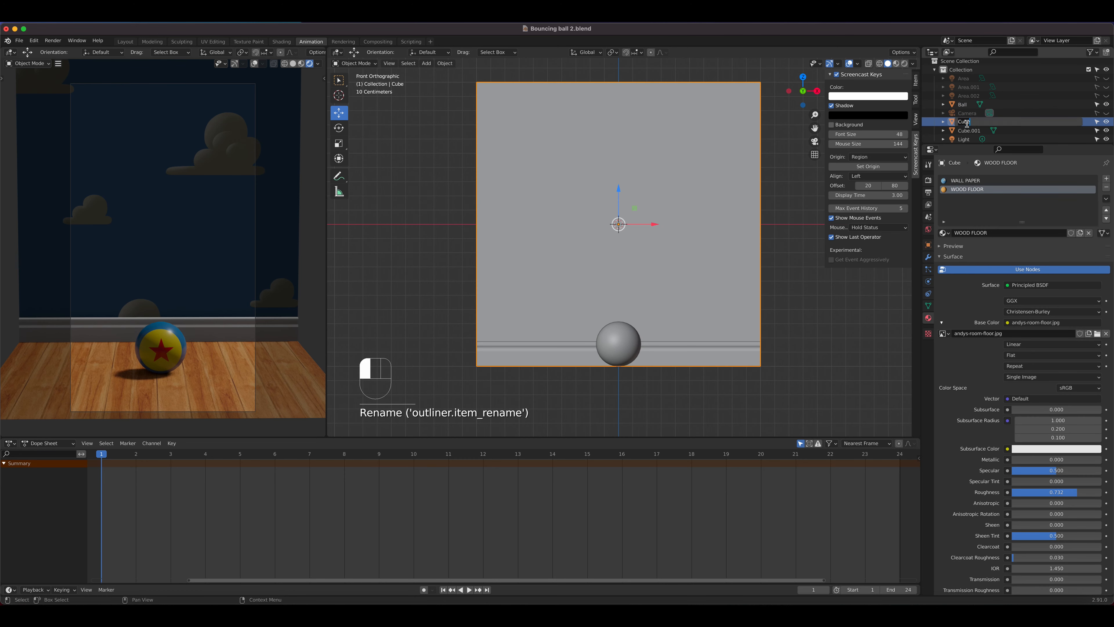
{"action": "type", "text": "Room"}
{"action": "key", "text": "Return"}
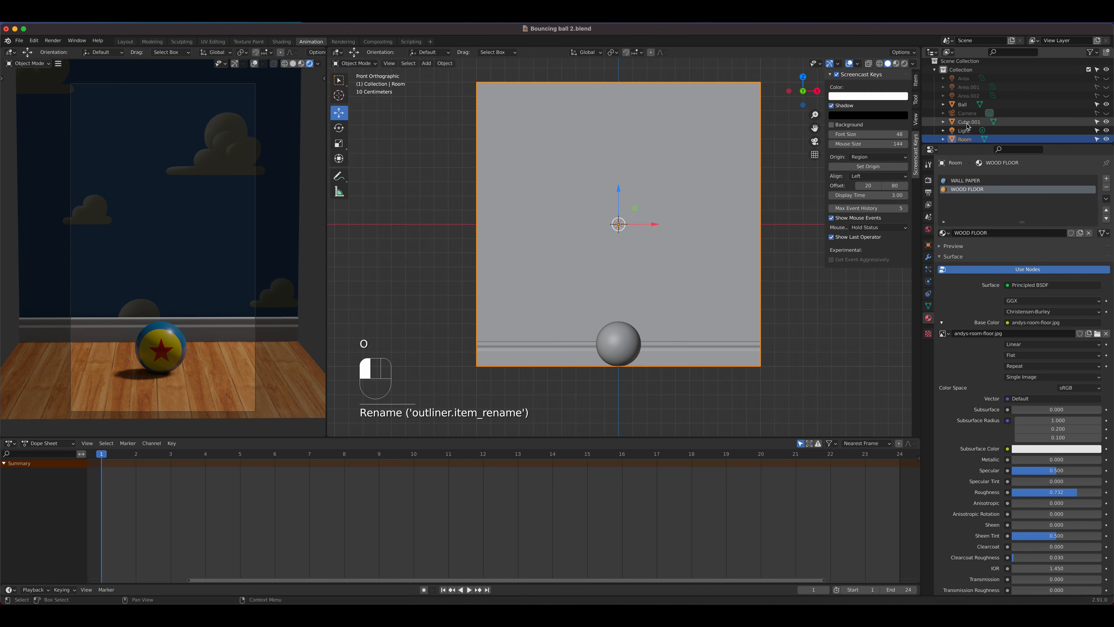
- Rename the Cube.001 object to Base Board
{"action": "left_click", "coordinate": [968, 124]}
{"action": "double_click", "coordinate": [968, 125]}
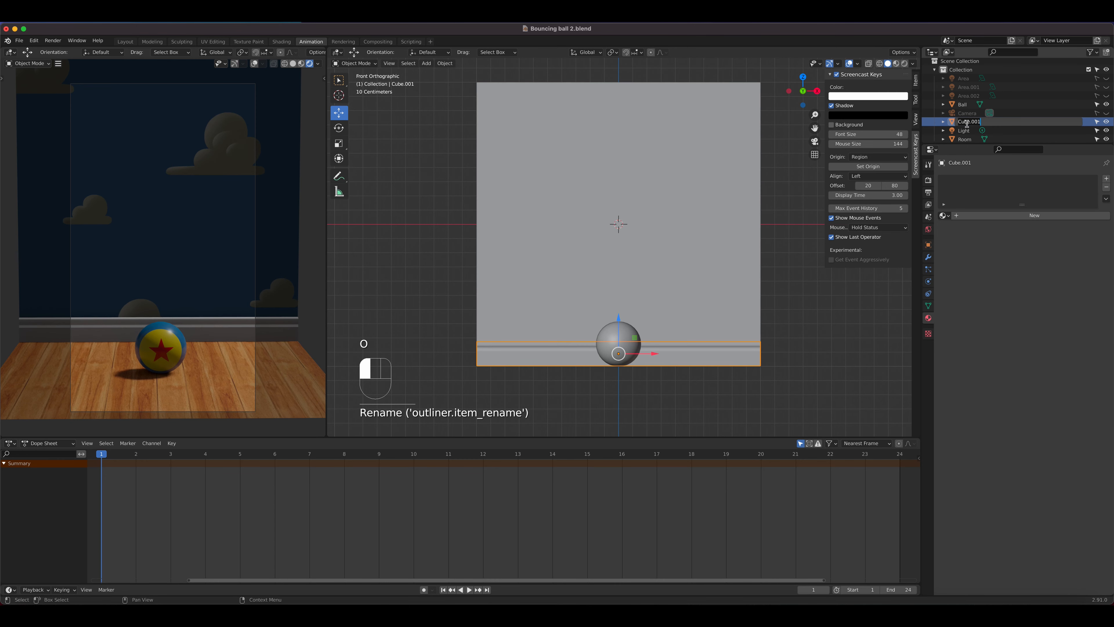
{"action": "type", "text": "Base Board"}
{"action": "key", "text": "Return"}
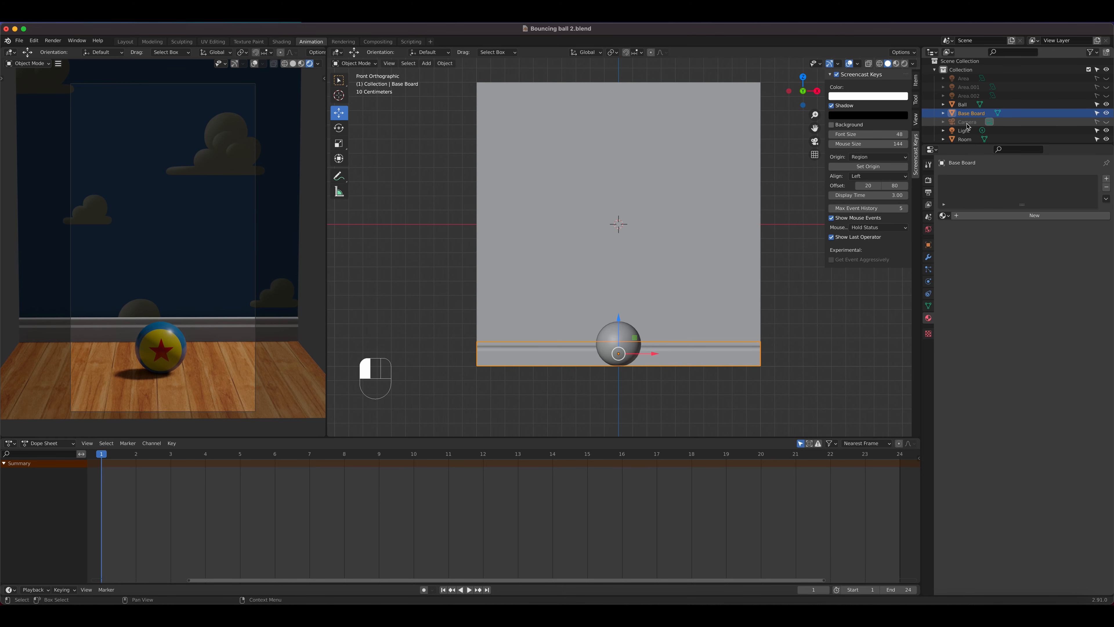
- Make the Base Board, Room and Light objects unselectable in the viewport
{"action": "left_click", "coordinate": [1096, 114]}
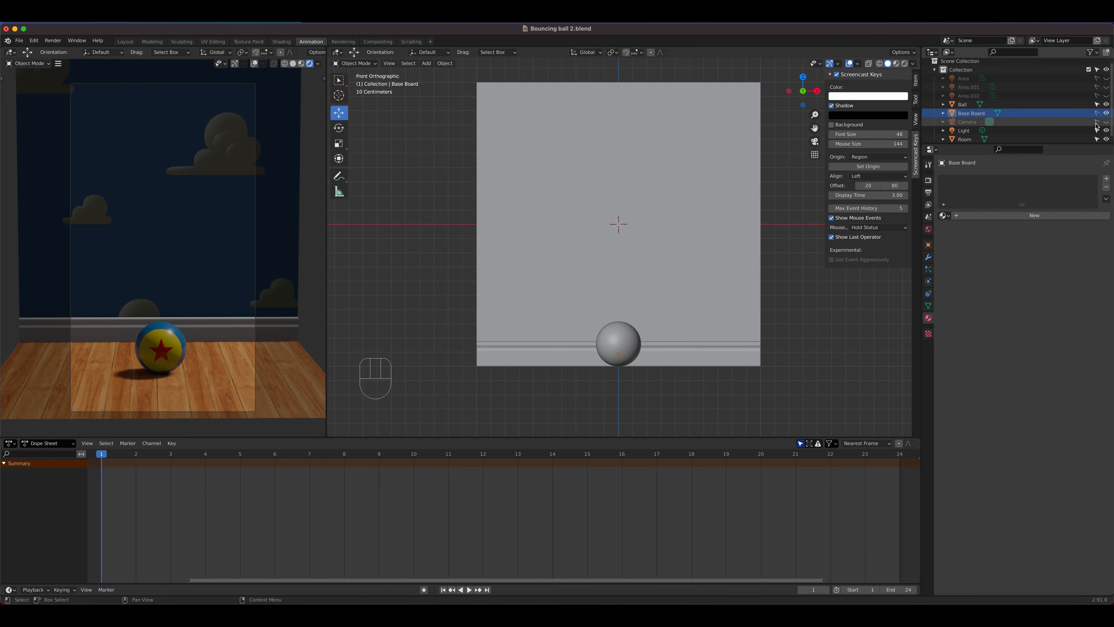
{"action": "left_click", "coordinate": [1097, 140]}
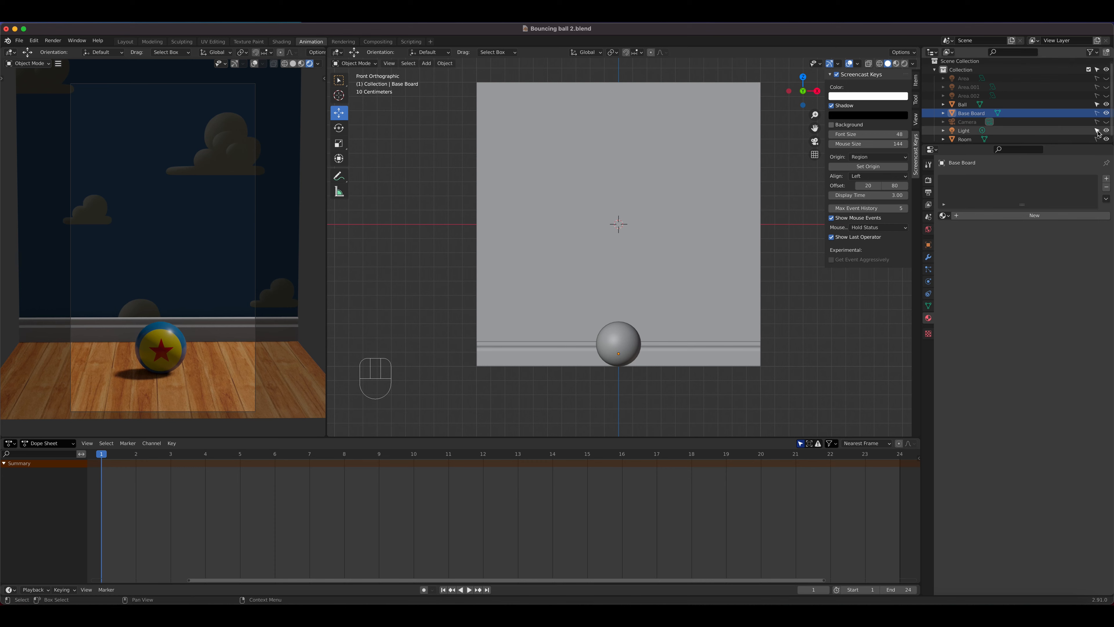
{"action": "left_click", "coordinate": [1097, 130]}
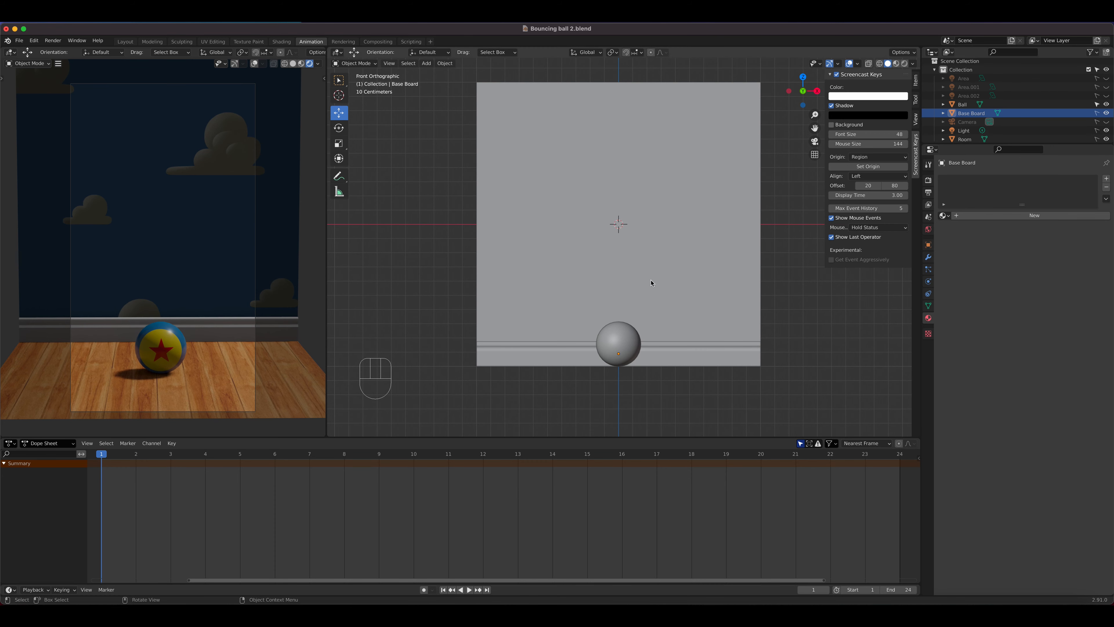
- Select the ball, show its transform values, and apply its scale
{"action": "left_click", "coordinate": [614, 335]}
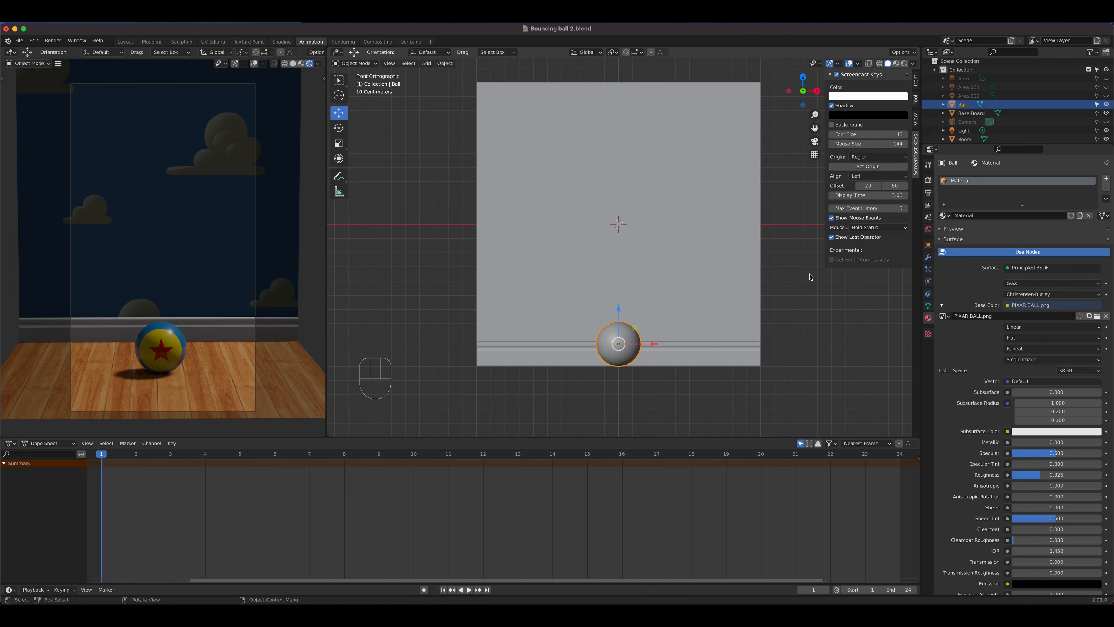
{"action": "left_click", "coordinate": [915, 81]}
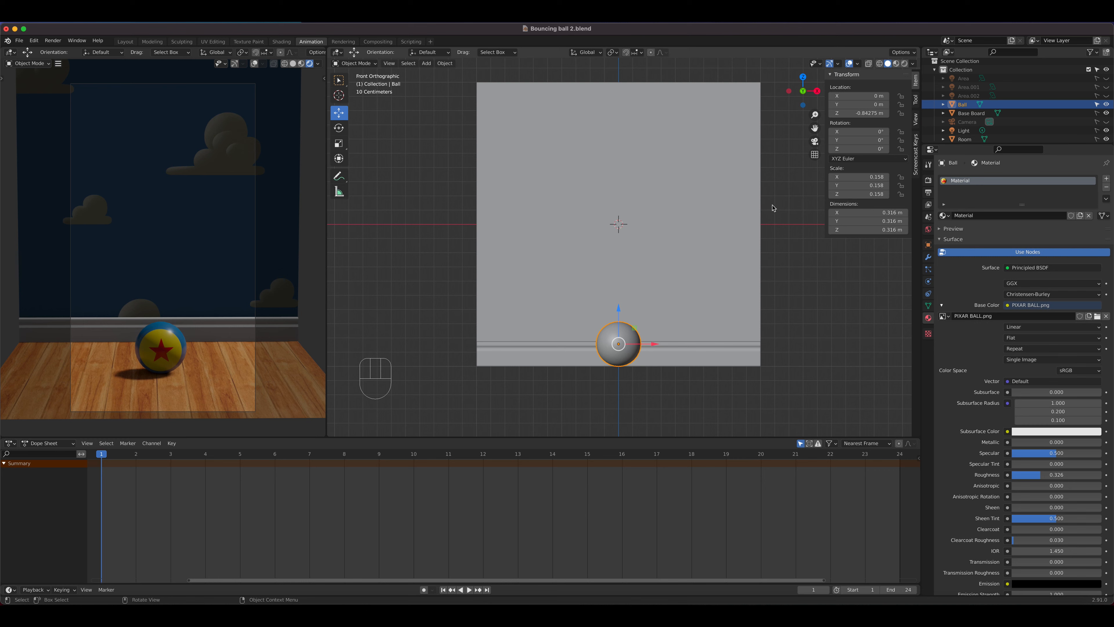
{"action": "left_click", "coordinate": [446, 64]}
{"action": "mouse_move", "coordinate": [454, 110]}
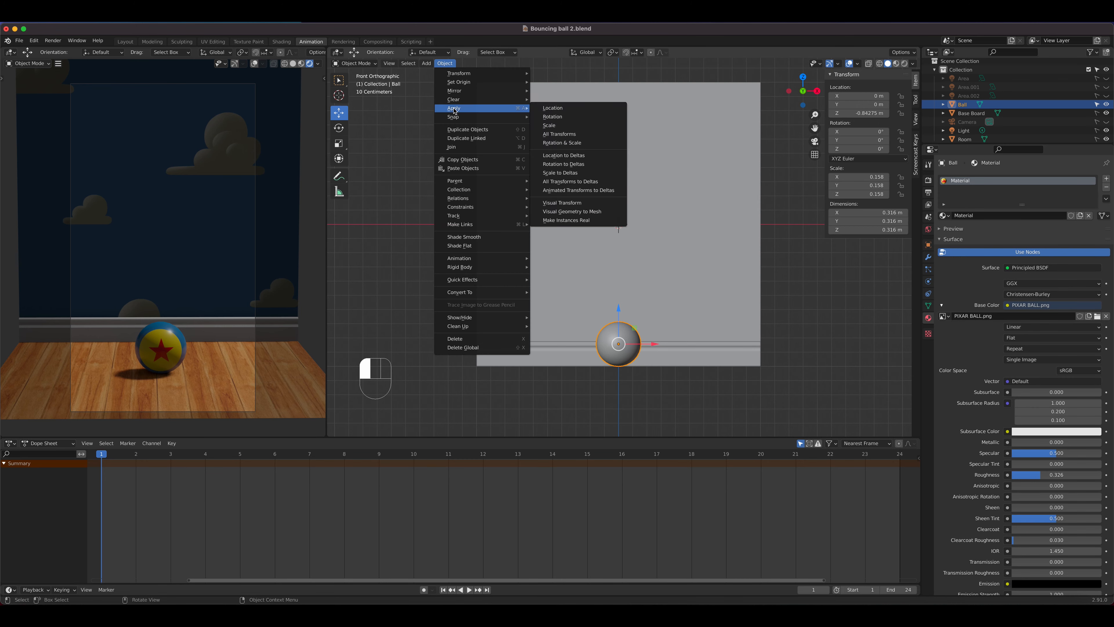
{"action": "left_click", "coordinate": [561, 126]}
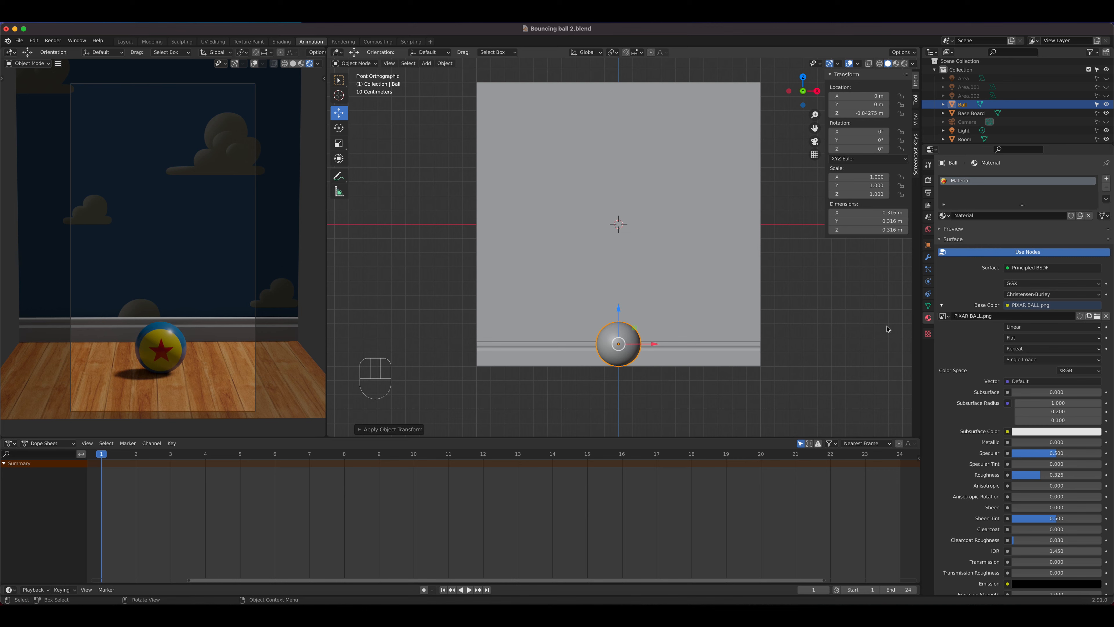
- Try applying the ball's location, and undo it
{"action": "left_click", "coordinate": [445, 64]}
{"action": "mouse_move", "coordinate": [452, 108]}
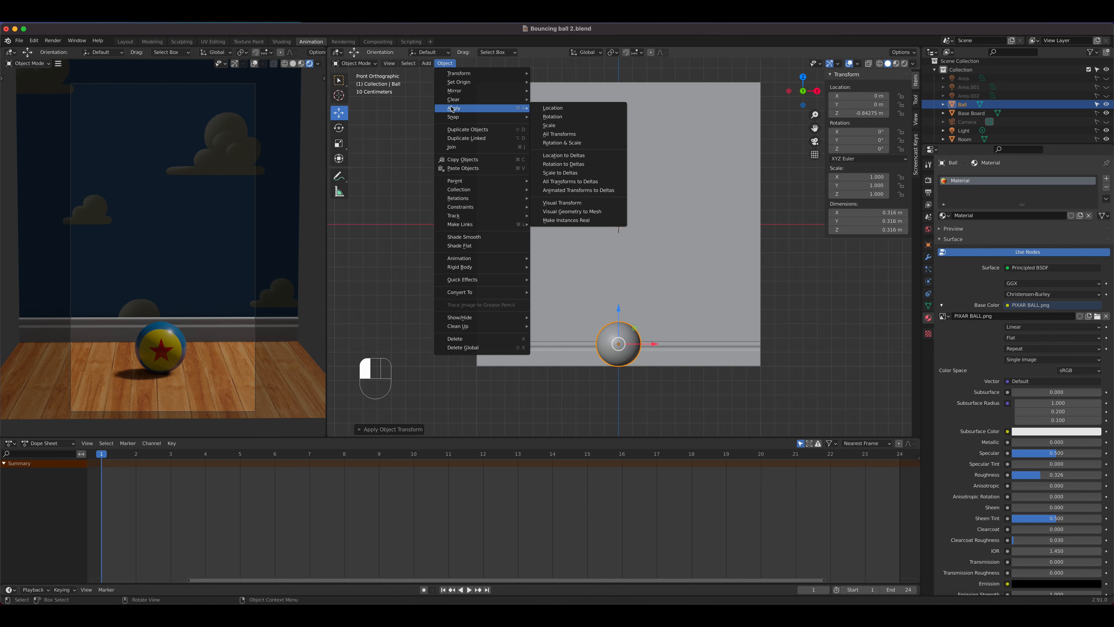
{"action": "left_click", "coordinate": [572, 108]}
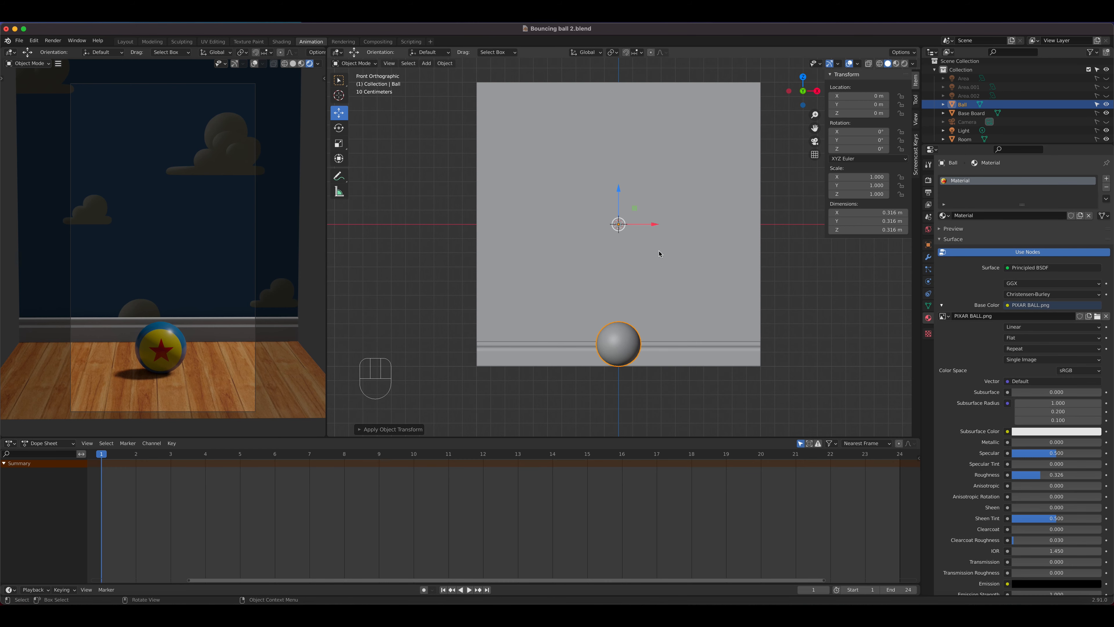
{"action": "key", "text": "super+z"}
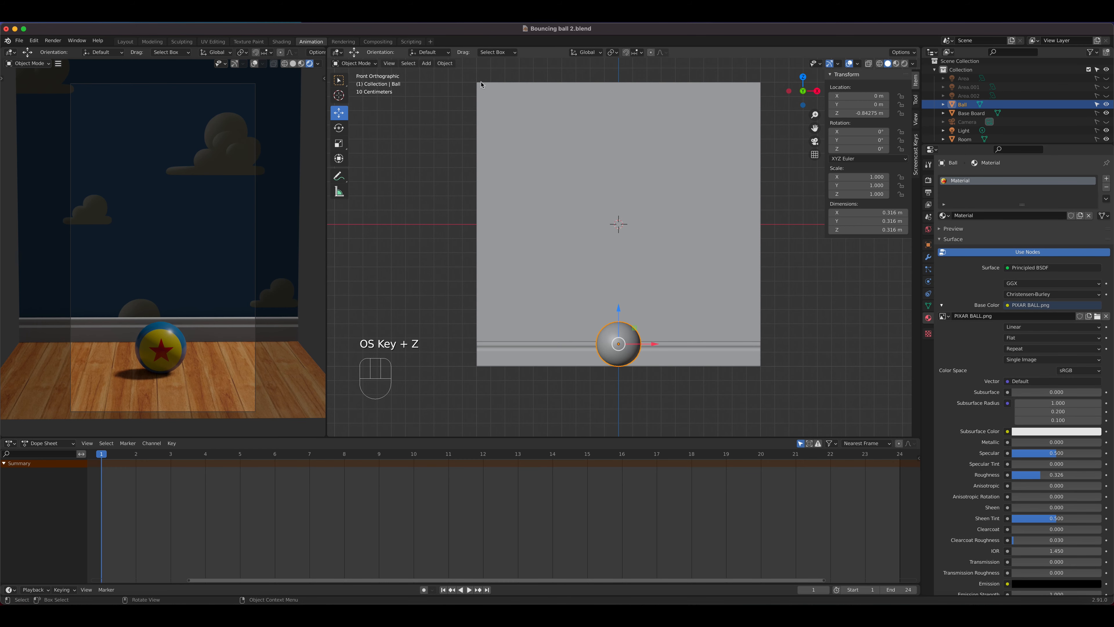
- Apply the ball's location to deltas, keeping its origin at the ball's centre
{"action": "left_click", "coordinate": [444, 63]}
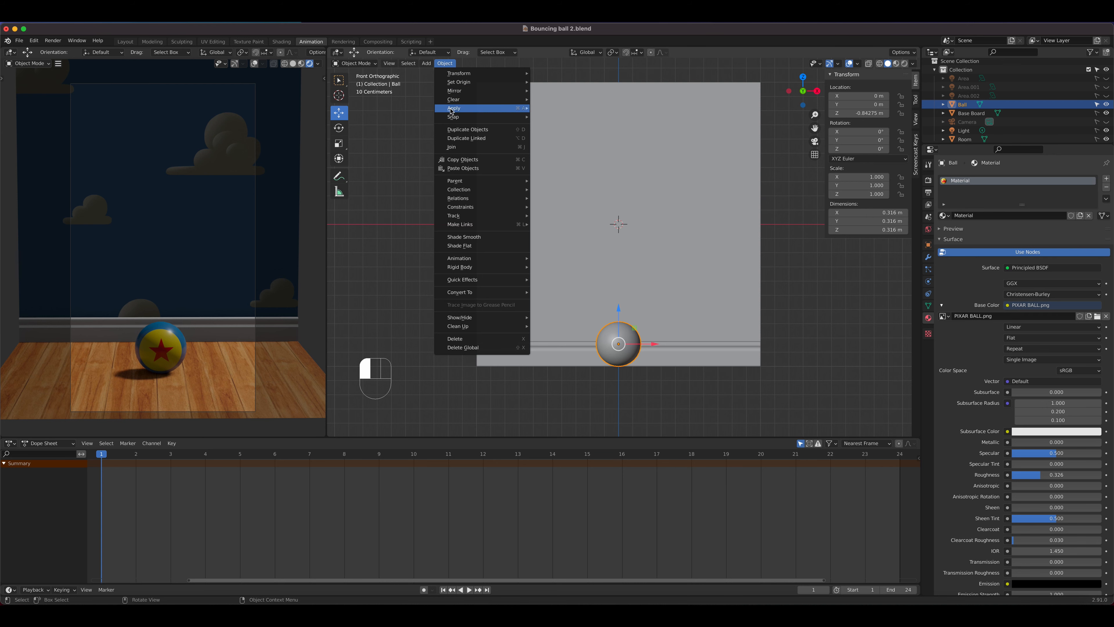
{"action": "mouse_move", "coordinate": [460, 112]}
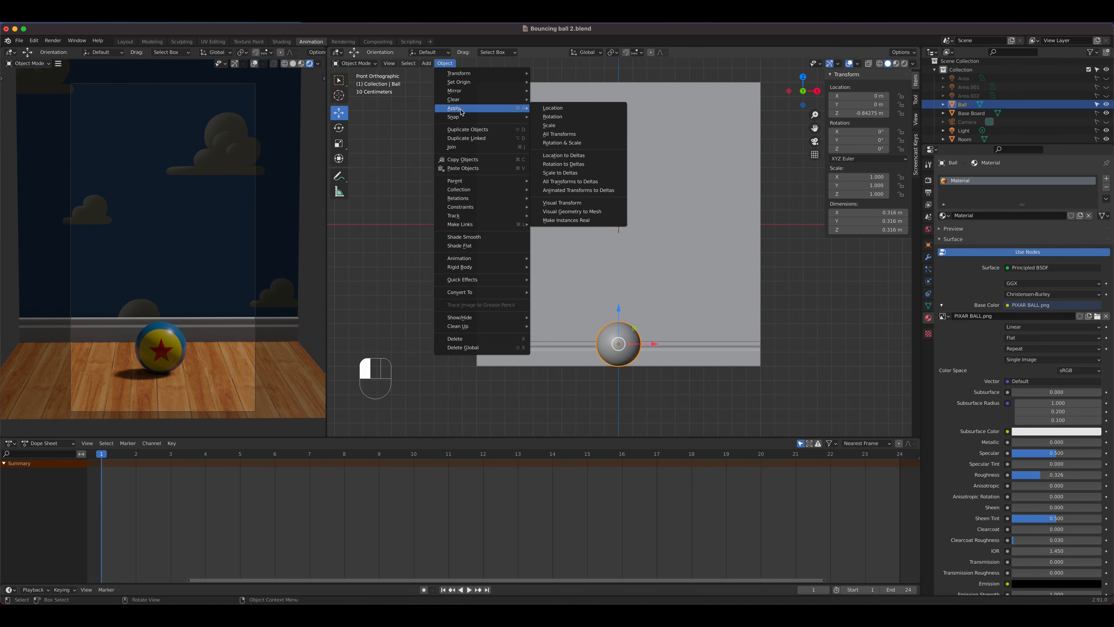
{"action": "left_click", "coordinate": [594, 158]}
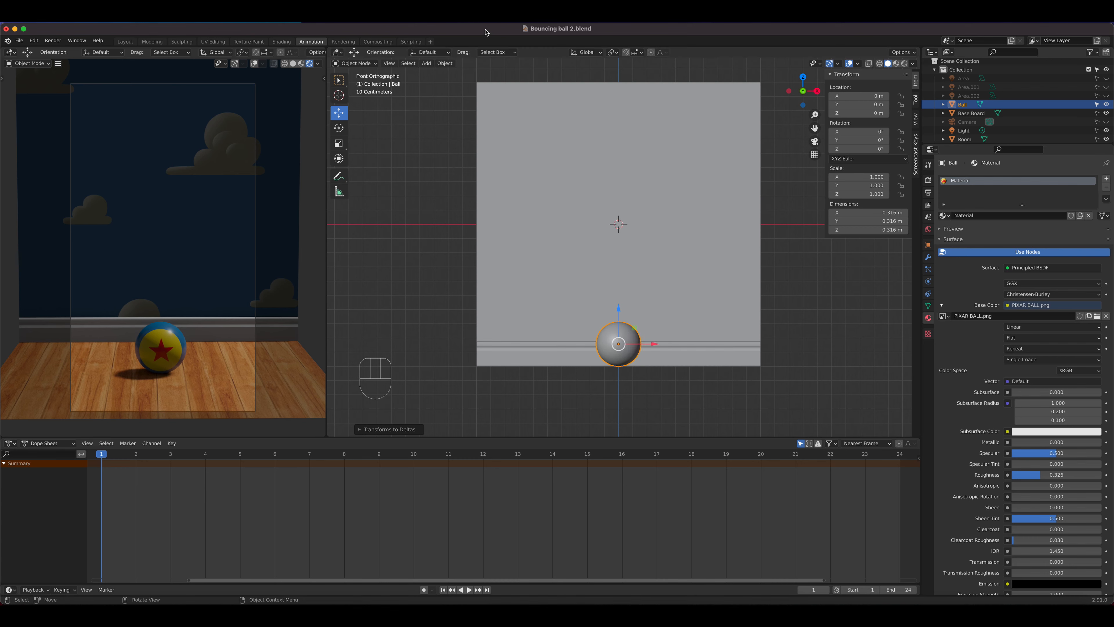
{"action": "left_click", "coordinate": [445, 63]}
{"action": "mouse_move", "coordinate": [470, 108]}
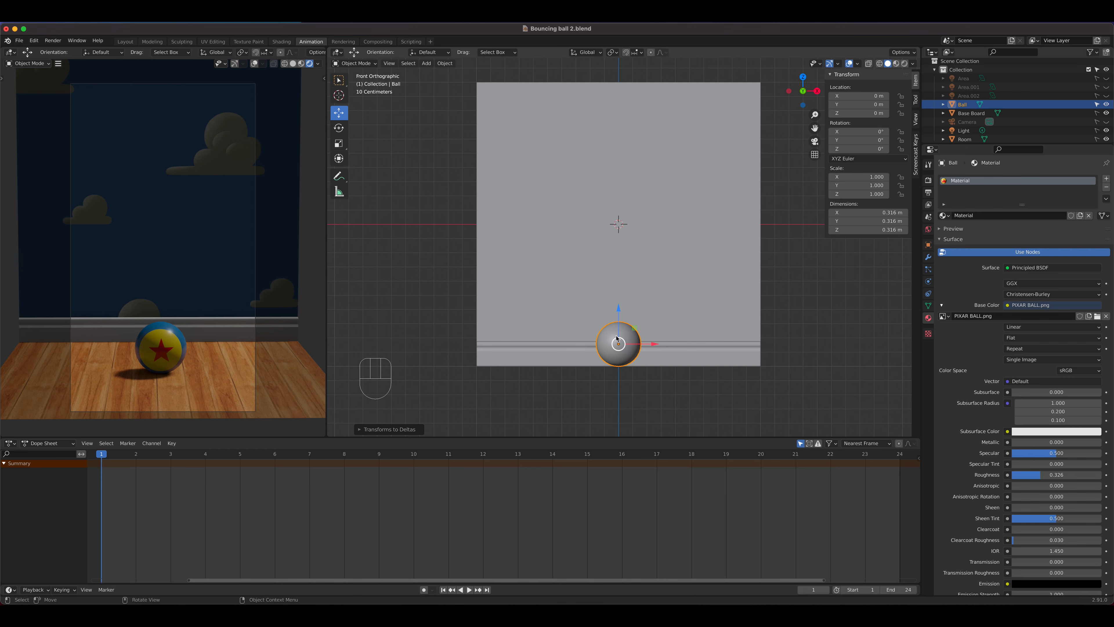
{"action": "left_click_drag", "start_coordinate": [618, 314], "coordinate": [618, 314]}
{"action": "right_click", "coordinate": [619, 314]}
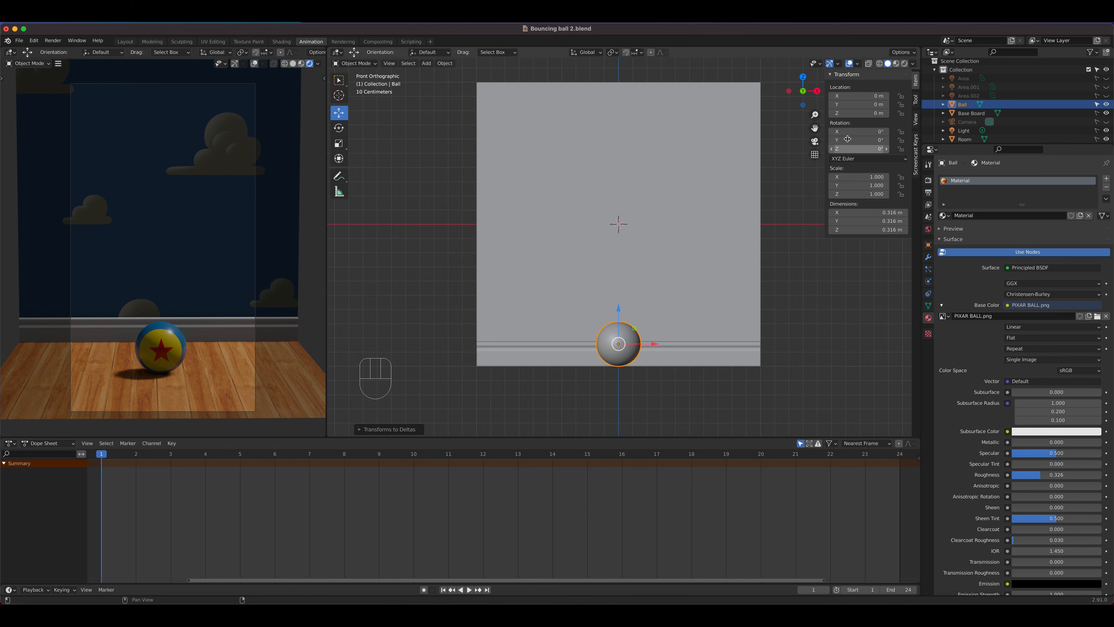
{"action": "right_click", "coordinate": [853, 114]}
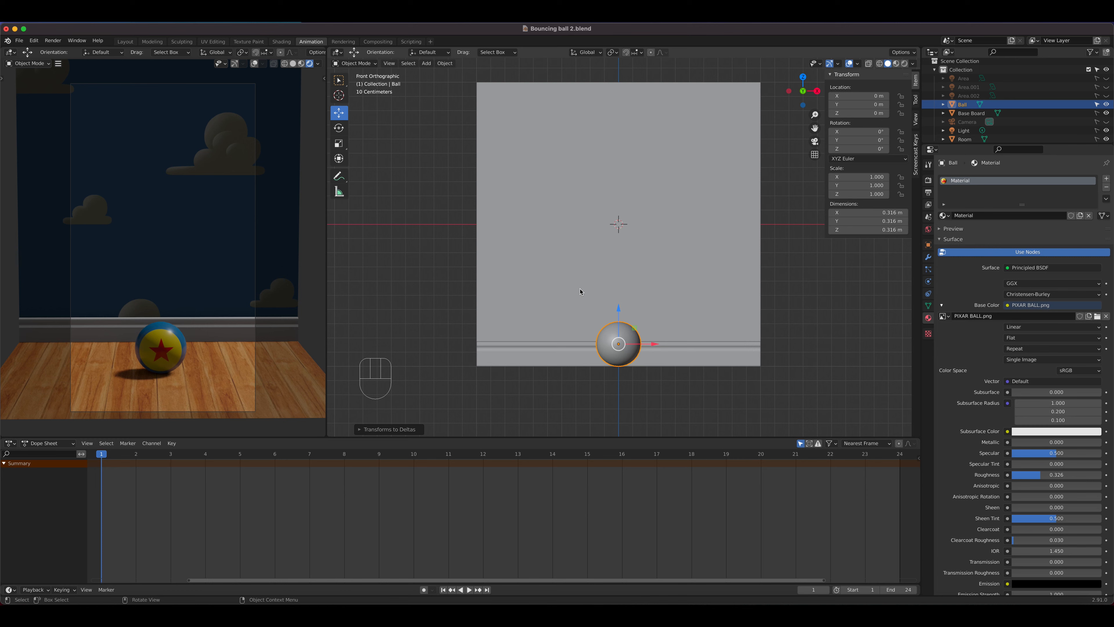
{"action": "left_click", "coordinate": [630, 340]}
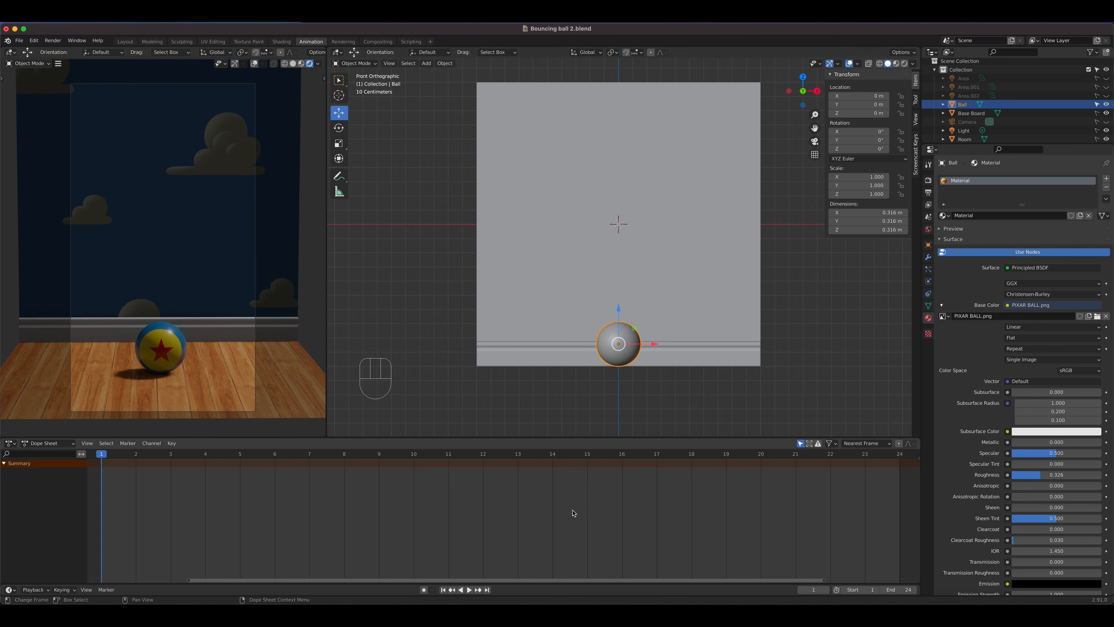
{"action": "left_click_drag", "start_coordinate": [355, 479], "coordinate": [102, 478]}
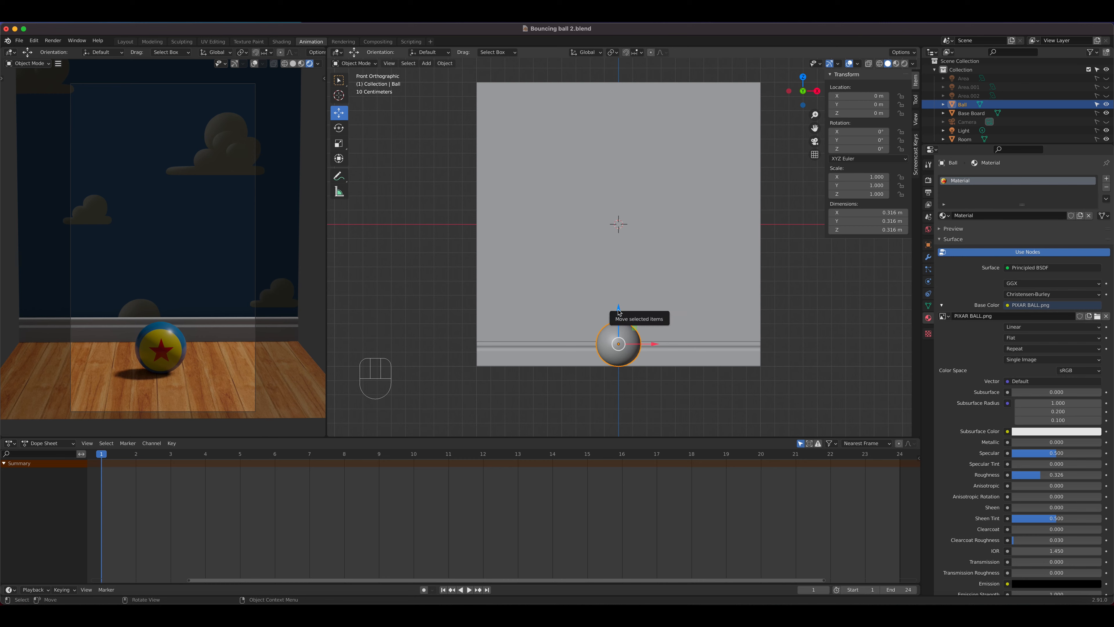
- Try raising the ball to about Z 1.17 m, undo it, and test a free move and a Z-constrained move, cancelling both
{"action": "left_click_drag", "start_coordinate": [619, 307], "coordinate": [617, 142]}
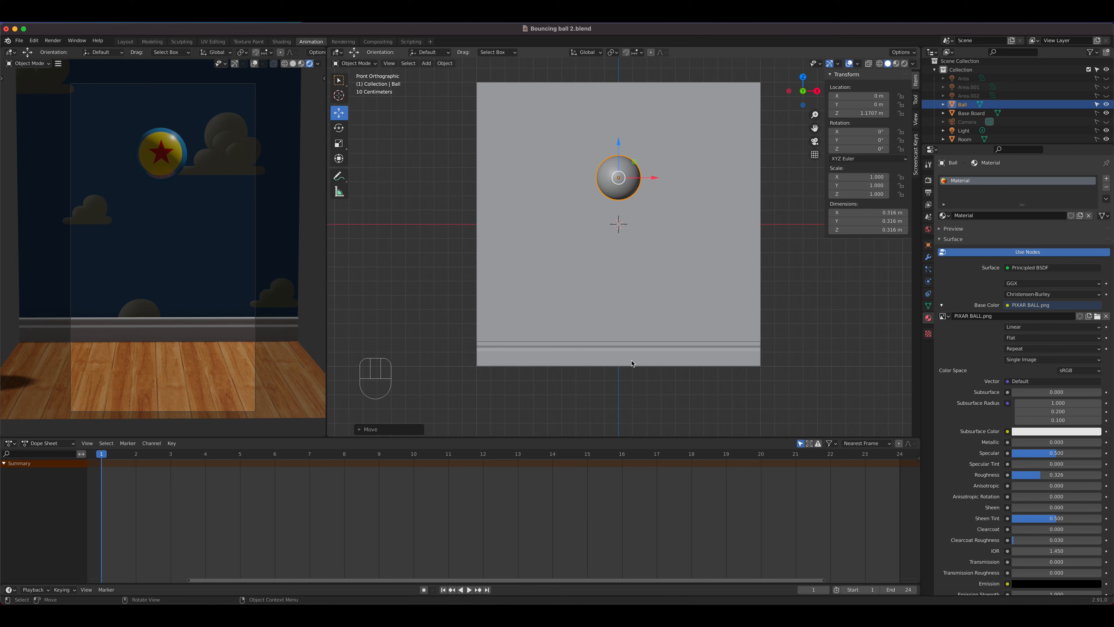
{"action": "key", "text": "super+z"}
{"action": "key", "text": "g"}
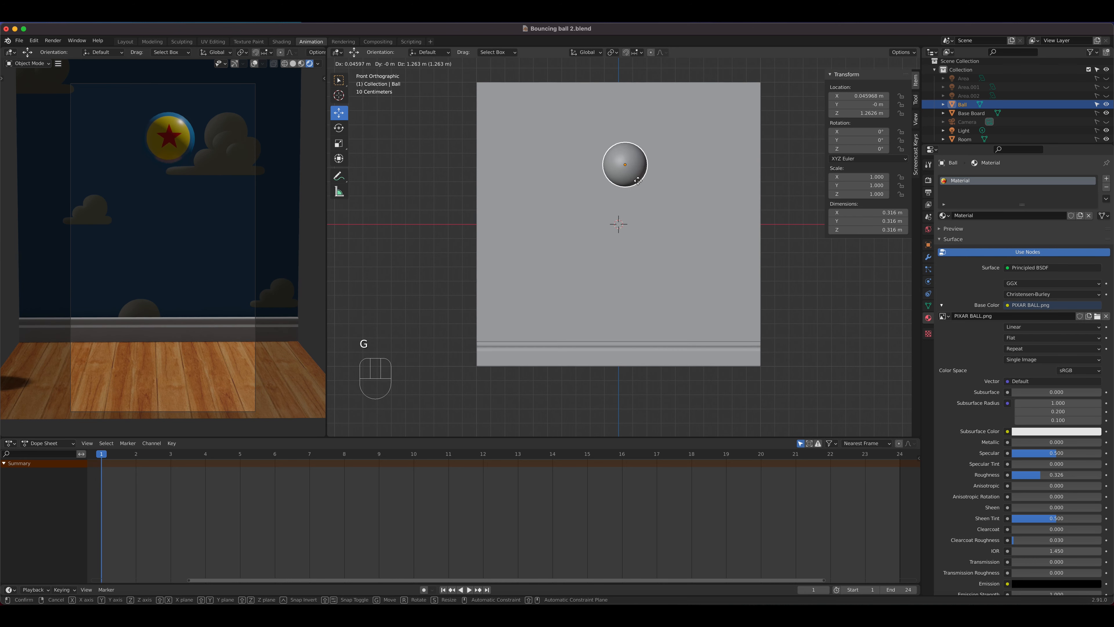
{"action": "right_click", "coordinate": [638, 181]}
{"action": "key", "text": "g"}
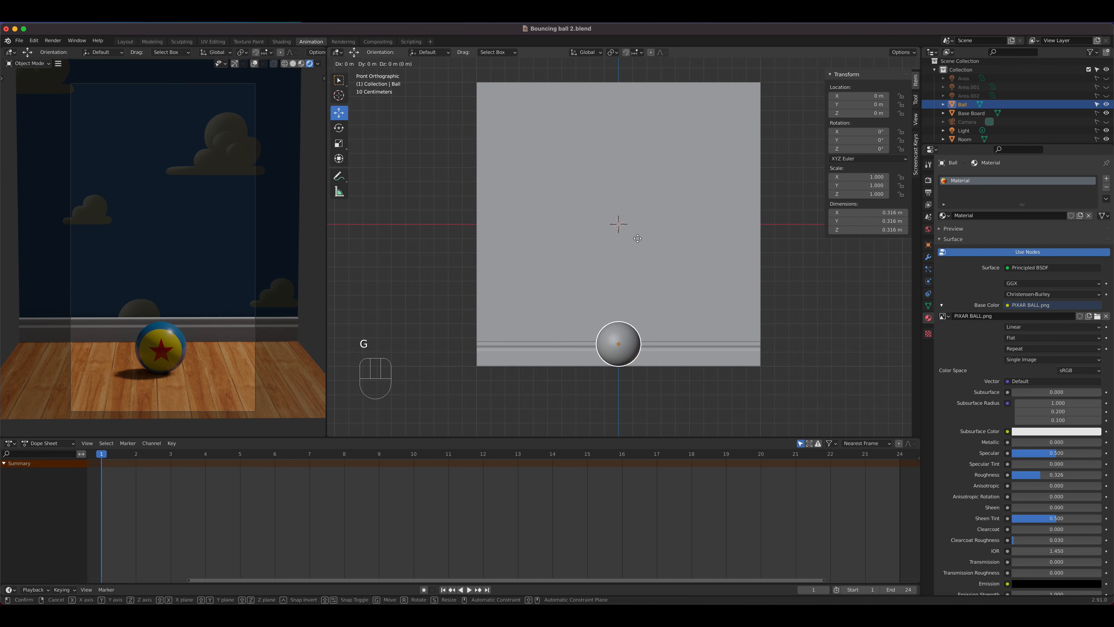
{"action": "key", "text": "z"}
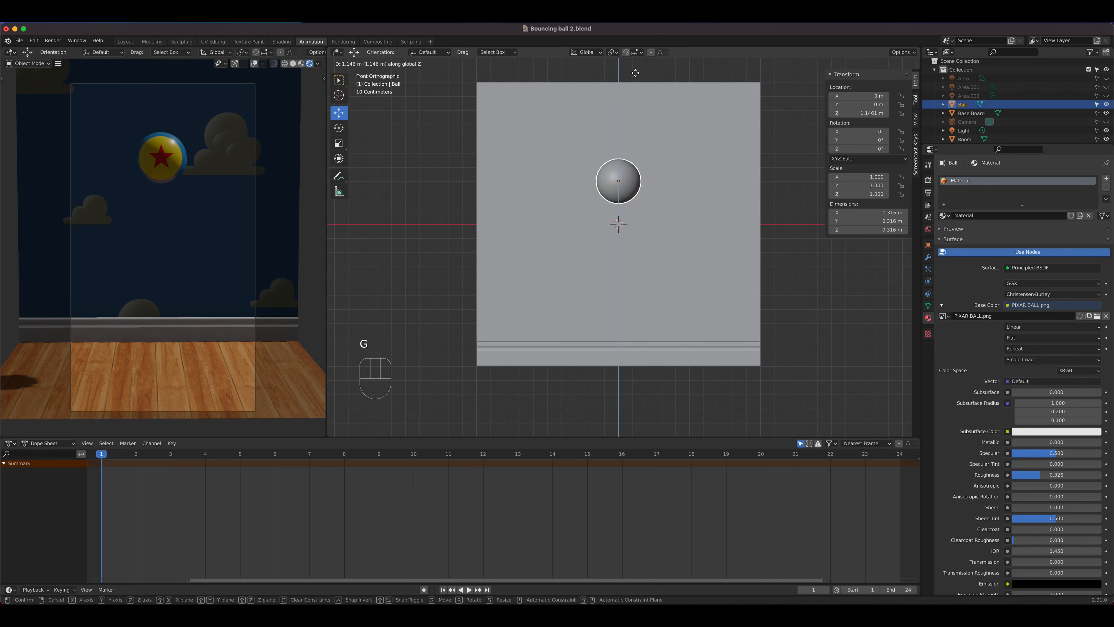
{"action": "right_click", "coordinate": [636, 428]}
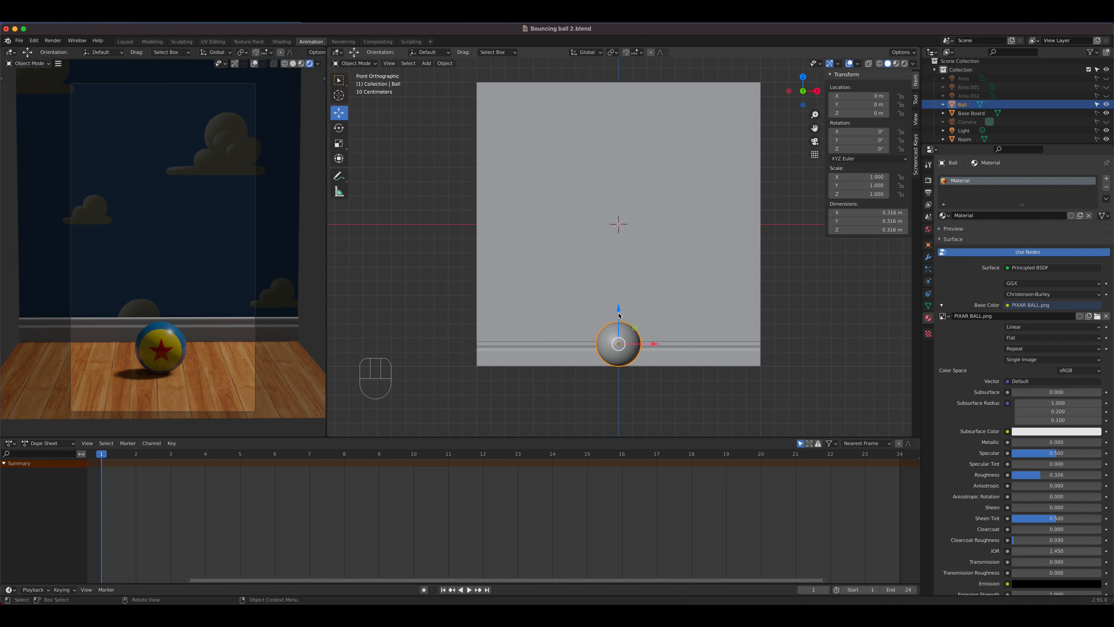
- Move the ball straight up along Z to a location of about 1.17 m
{"action": "left_click_drag", "start_coordinate": [619, 307], "coordinate": [618, 141]}
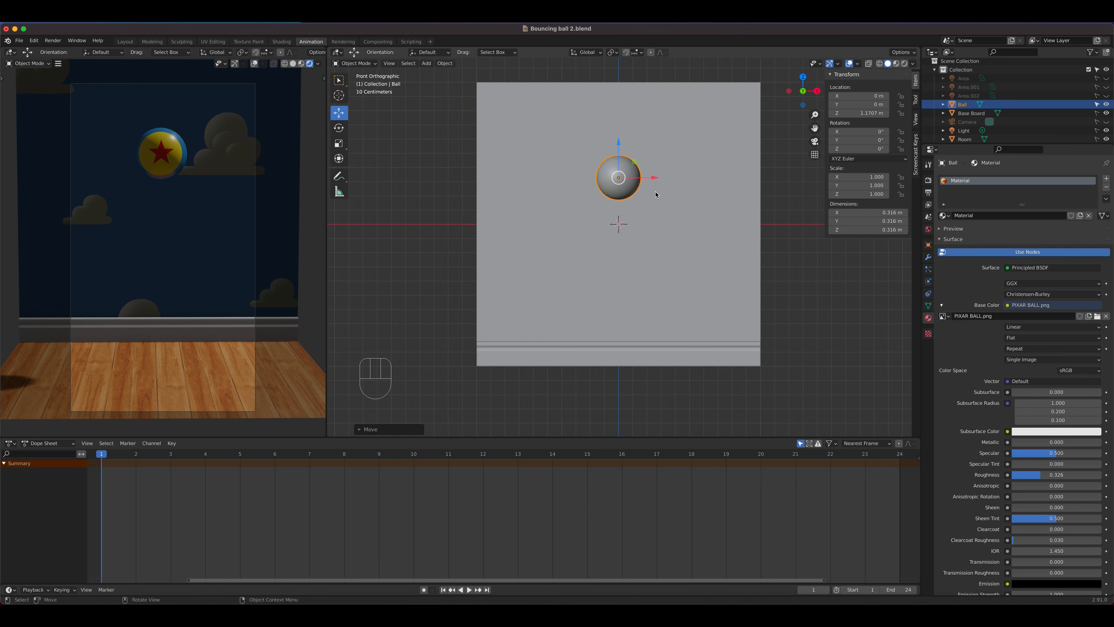
- Try keyframing all of the ball's location channels at frame 1 in two different ways, undoing each attempt
{"action": "key", "text": "i"}
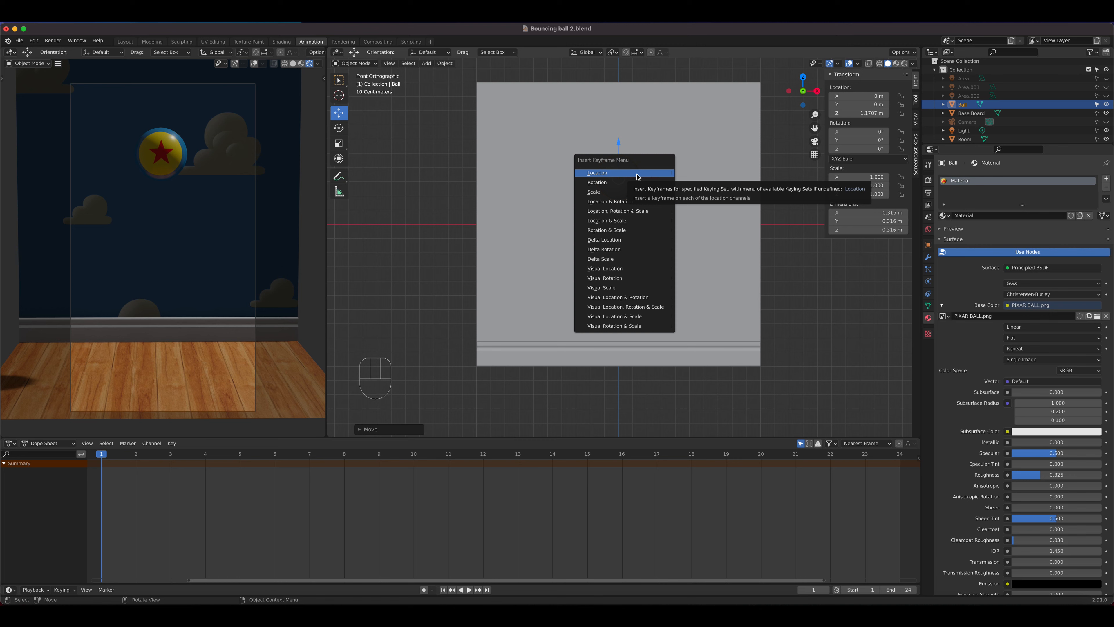
{"action": "left_click", "coordinate": [636, 173]}
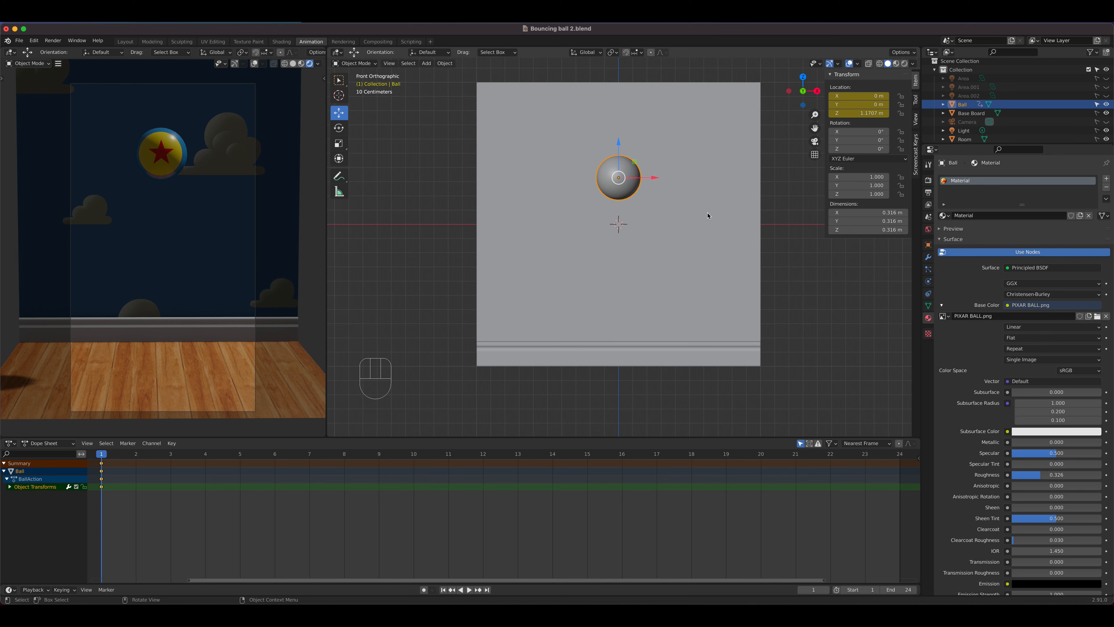
{"action": "key", "text": "super+z"}
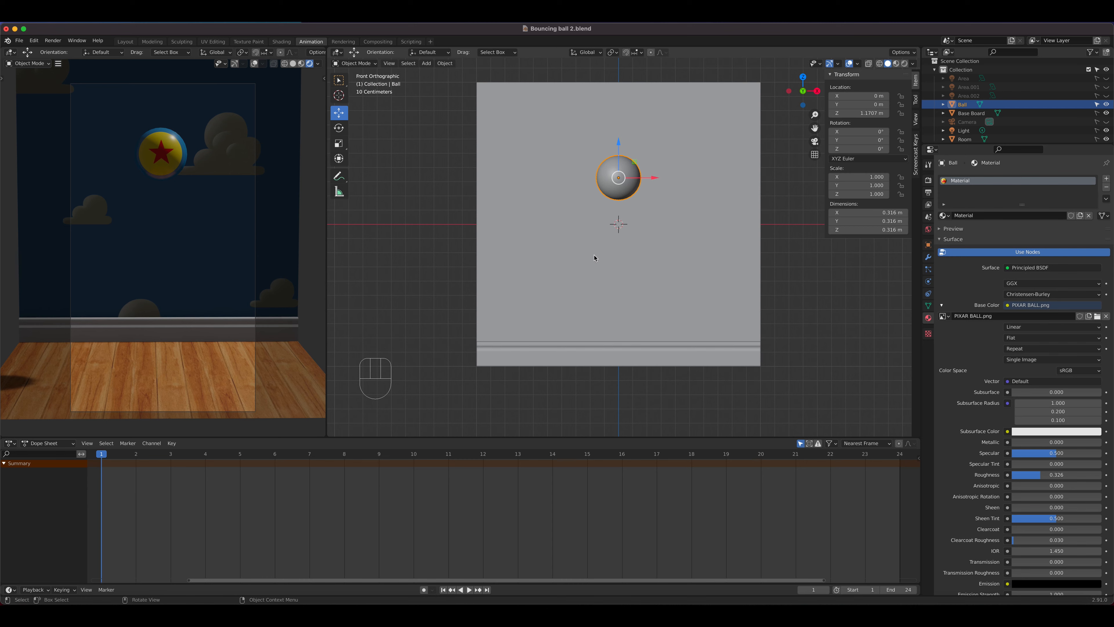
{"action": "key", "text": "i"}
{"action": "right_click", "coordinate": [854, 113]}
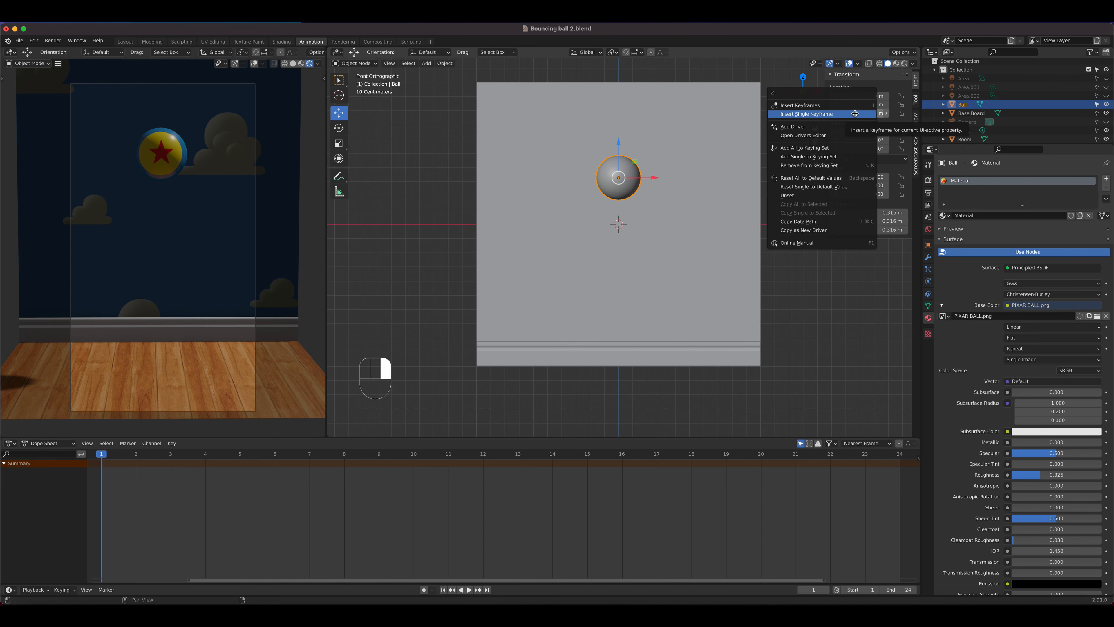
{"action": "left_click", "coordinate": [824, 107]}
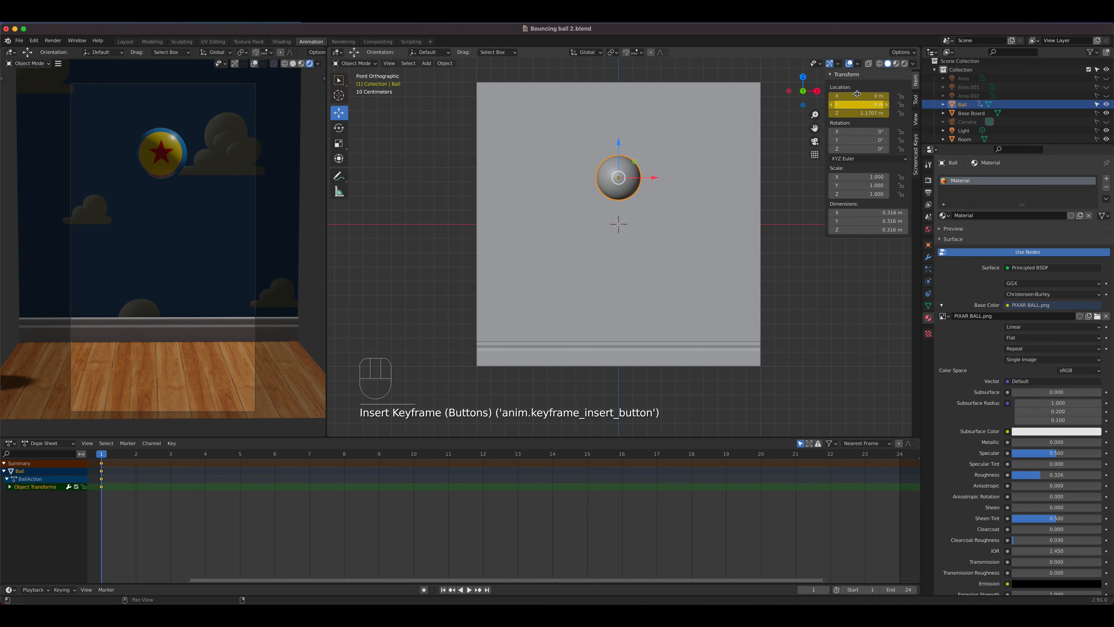
{"action": "key", "text": "super+z"}
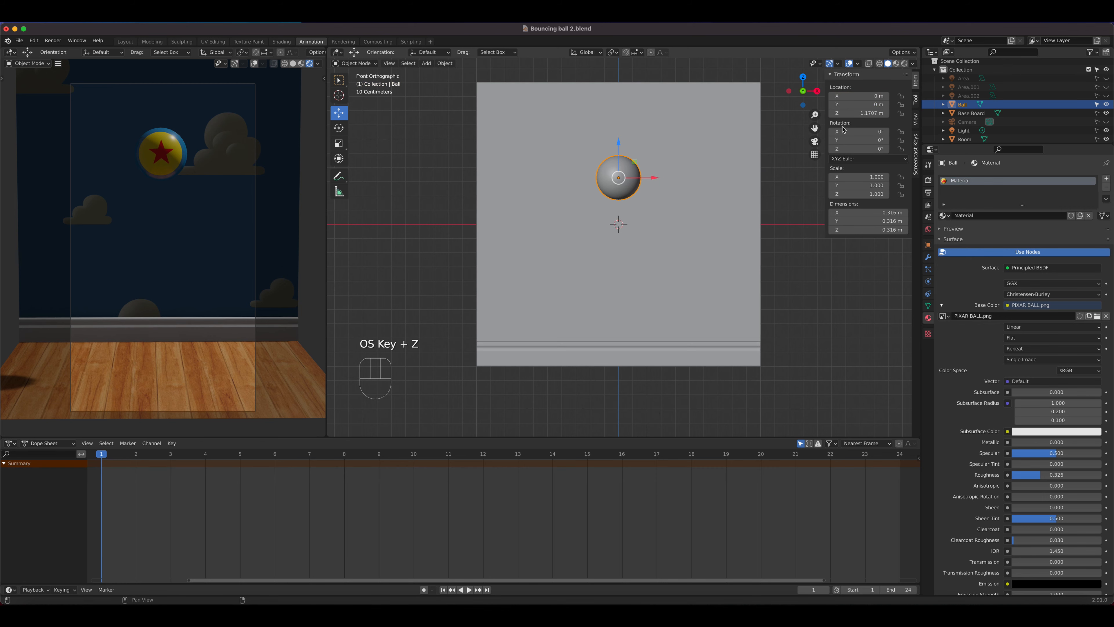
- Insert a single keyframe on only the ball's Z location at frame 1, and expand its Object Transforms channels
{"action": "right_click", "coordinate": [849, 114]}
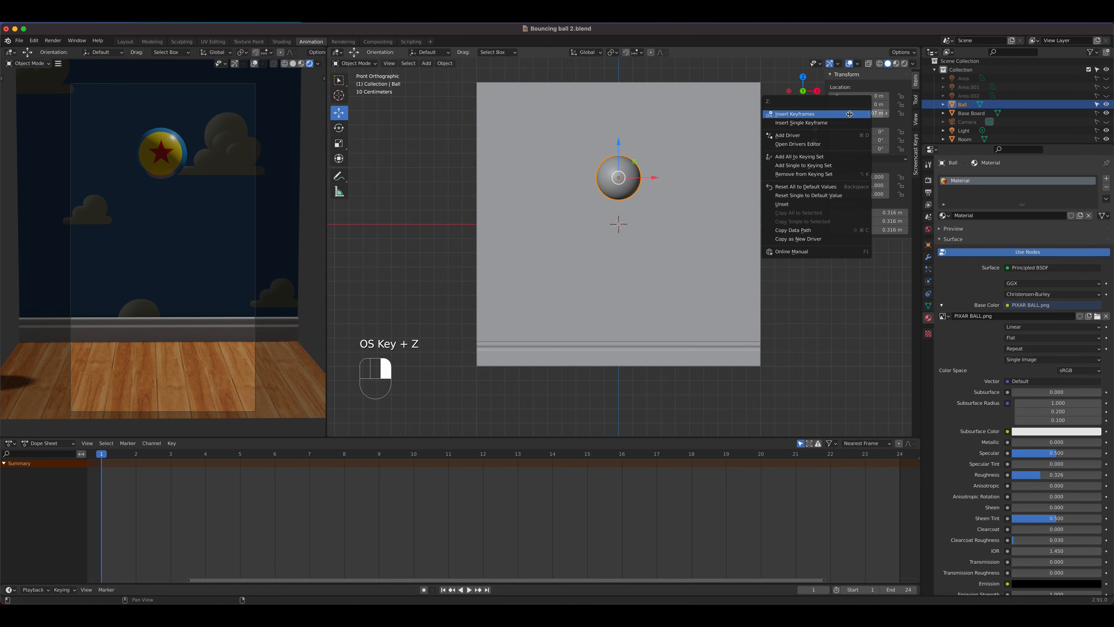
{"action": "left_click", "coordinate": [823, 123]}
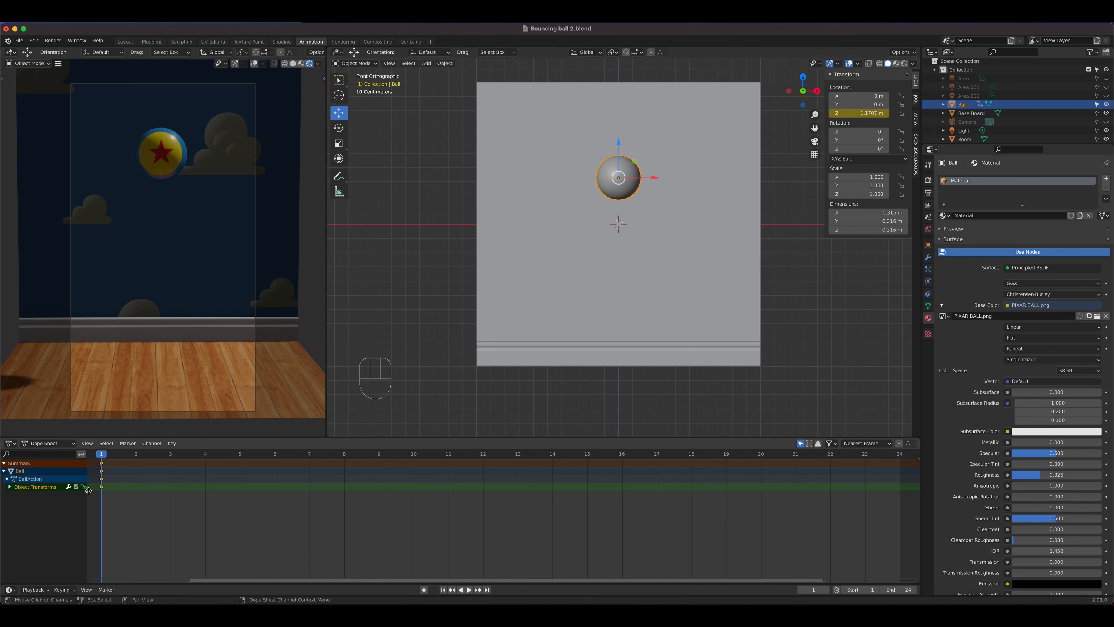
{"action": "left_click", "coordinate": [10, 486]}
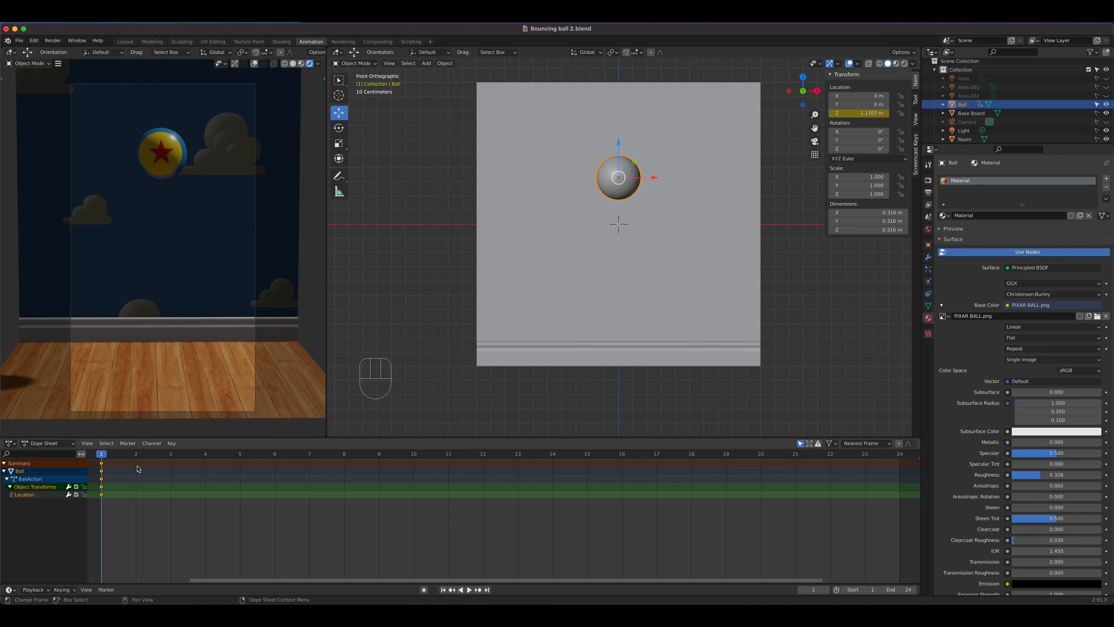
- At frame 12, lower the ball to a Z location of 0 m and insert a single keyframe on that channel
{"action": "left_click_drag", "start_coordinate": [103, 462], "coordinate": [488, 447]}
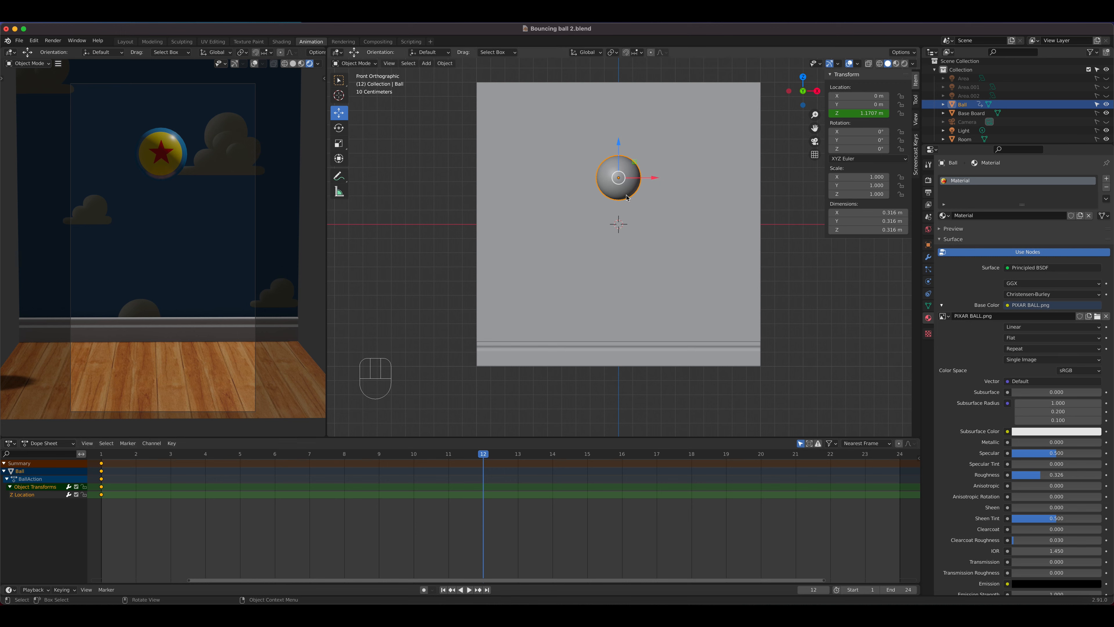
{"action": "left_click_drag", "start_coordinate": [618, 148], "coordinate": [616, 368]}
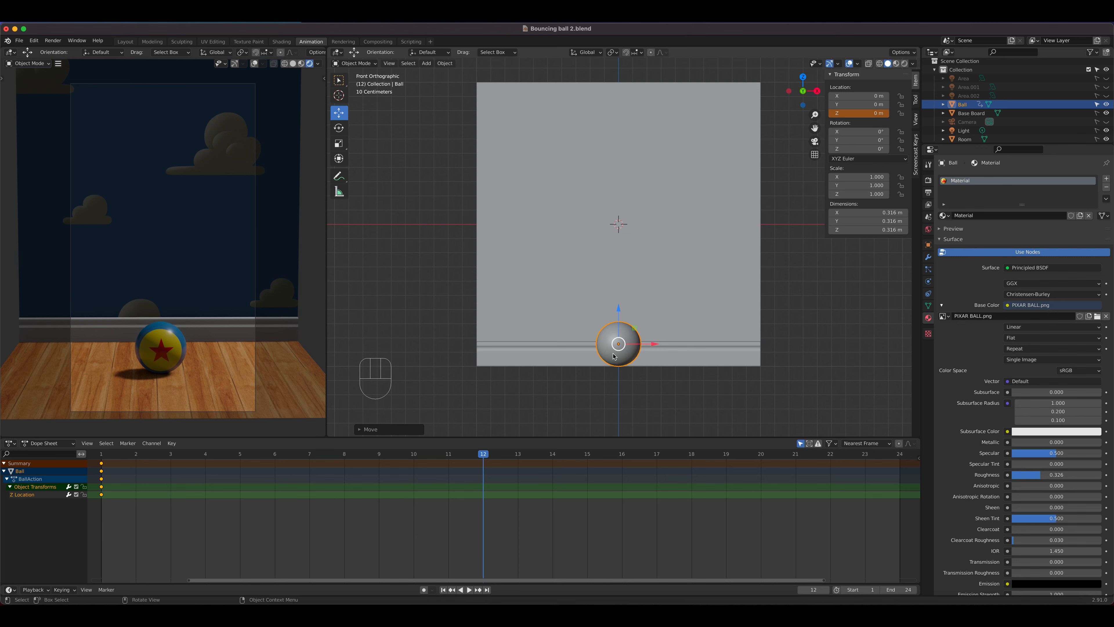
{"action": "left_click_drag", "start_coordinate": [616, 312], "coordinate": [618, 315]}
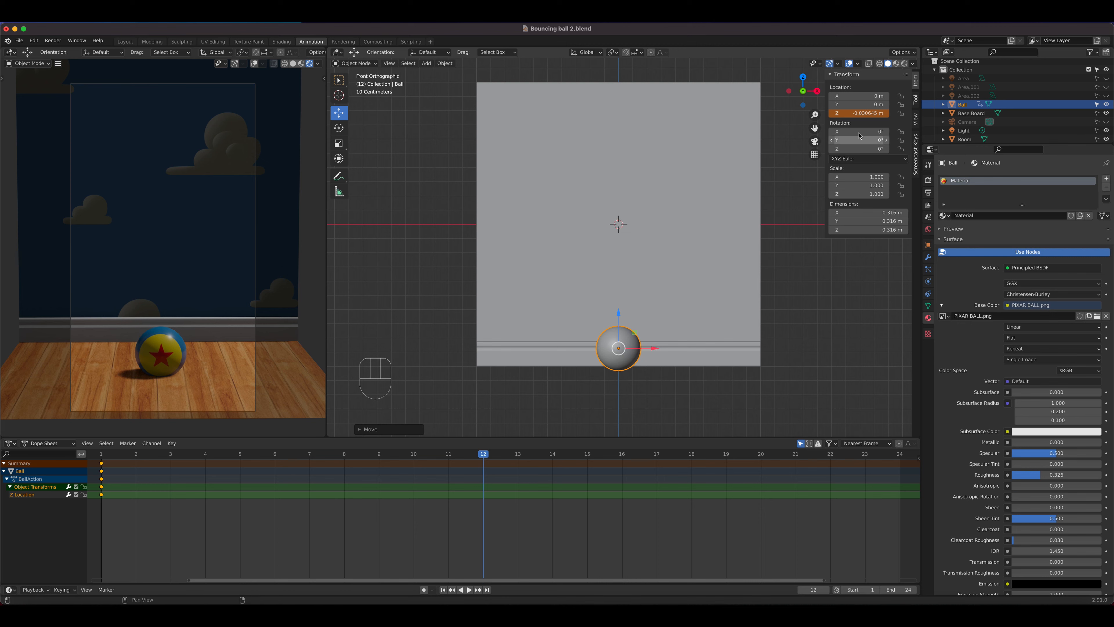
{"action": "left_click", "coordinate": [857, 113]}
{"action": "type", "text": "0"}
{"action": "key", "text": "Return"}
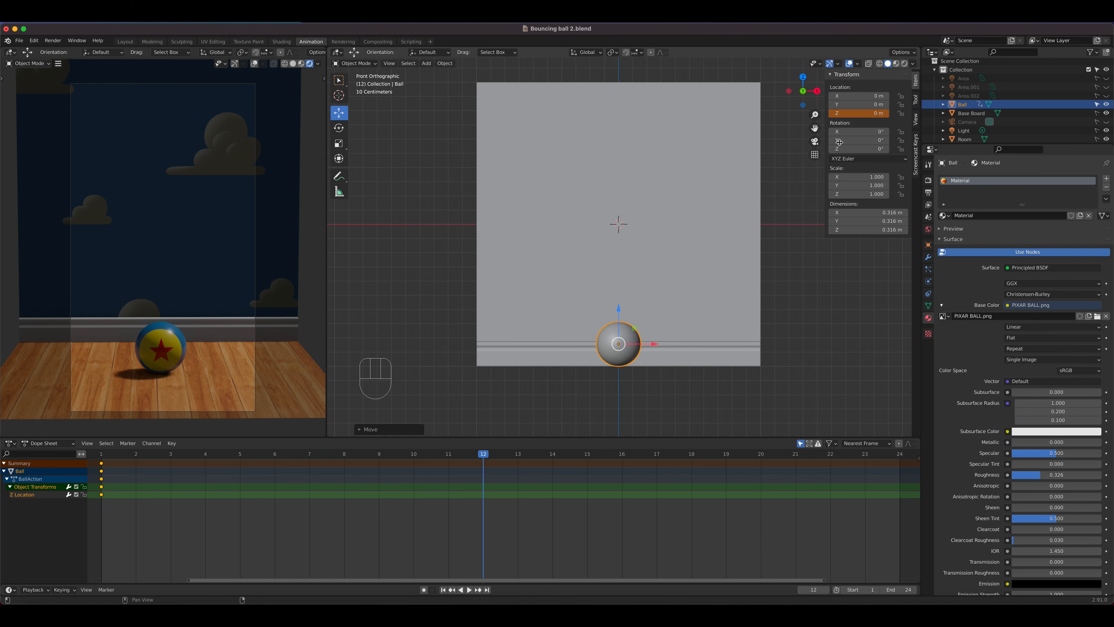
{"action": "right_click", "coordinate": [857, 115]}
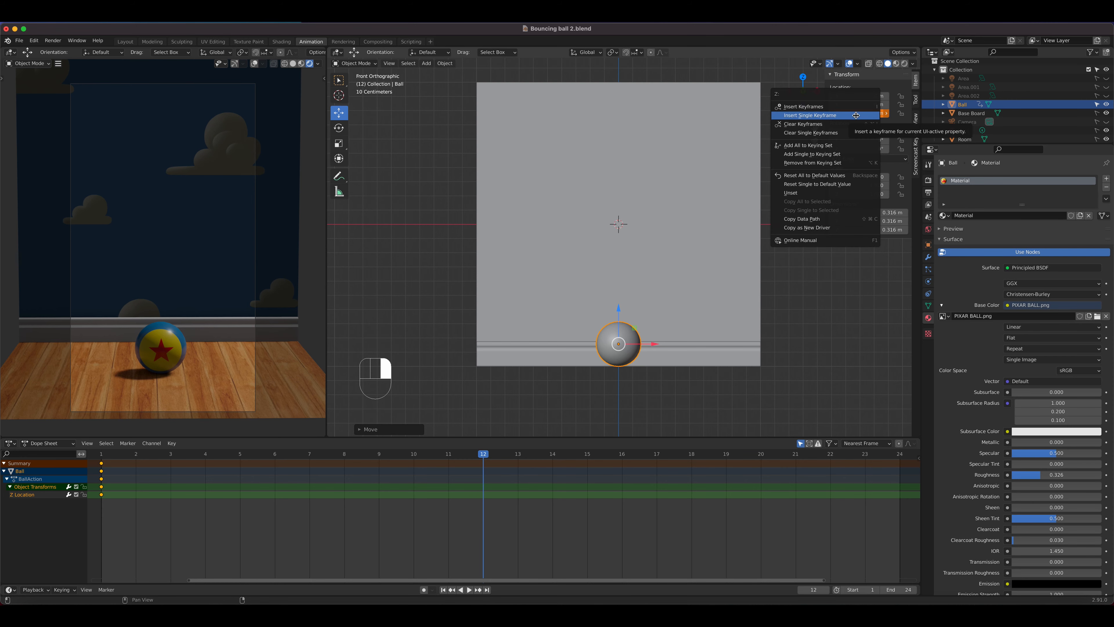
{"action": "left_click", "coordinate": [800, 116]}
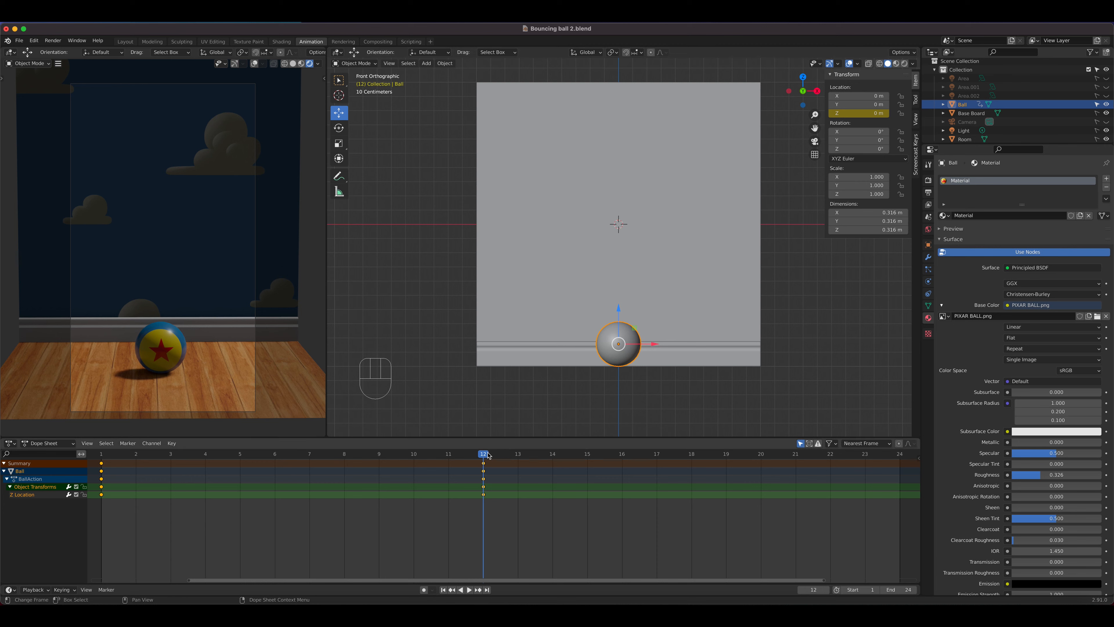
- Try raising the ball to about Z 1.54 m at frame 24 without keyframing it, and return to frame 1
{"action": "left_click_drag", "start_coordinate": [486, 458], "coordinate": [896, 458]}
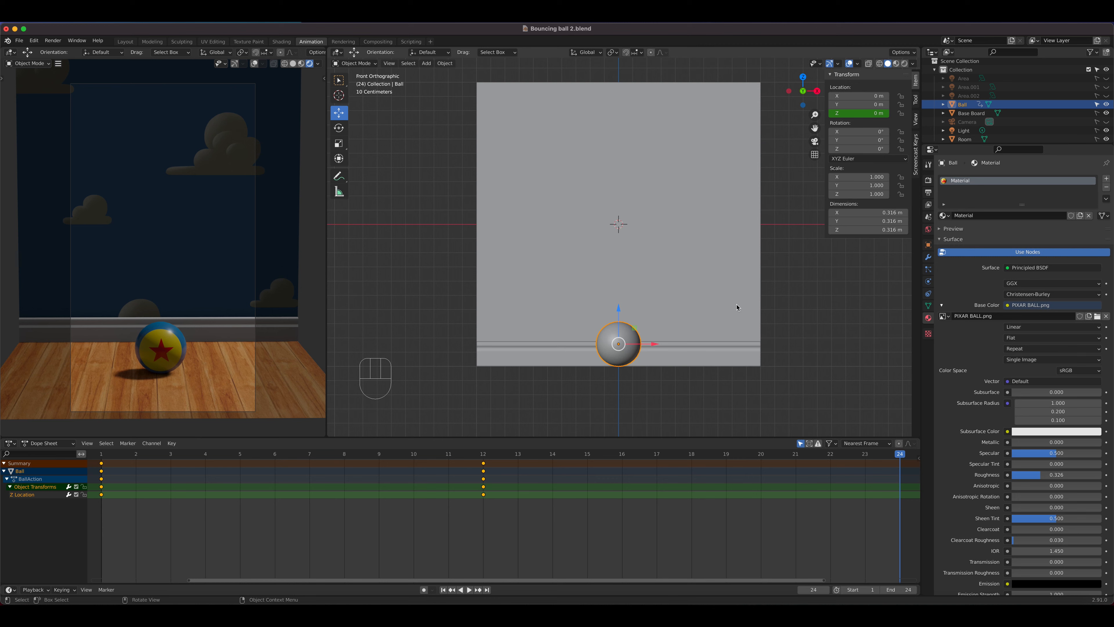
{"action": "left_click_drag", "start_coordinate": [618, 314], "coordinate": [620, 89]}
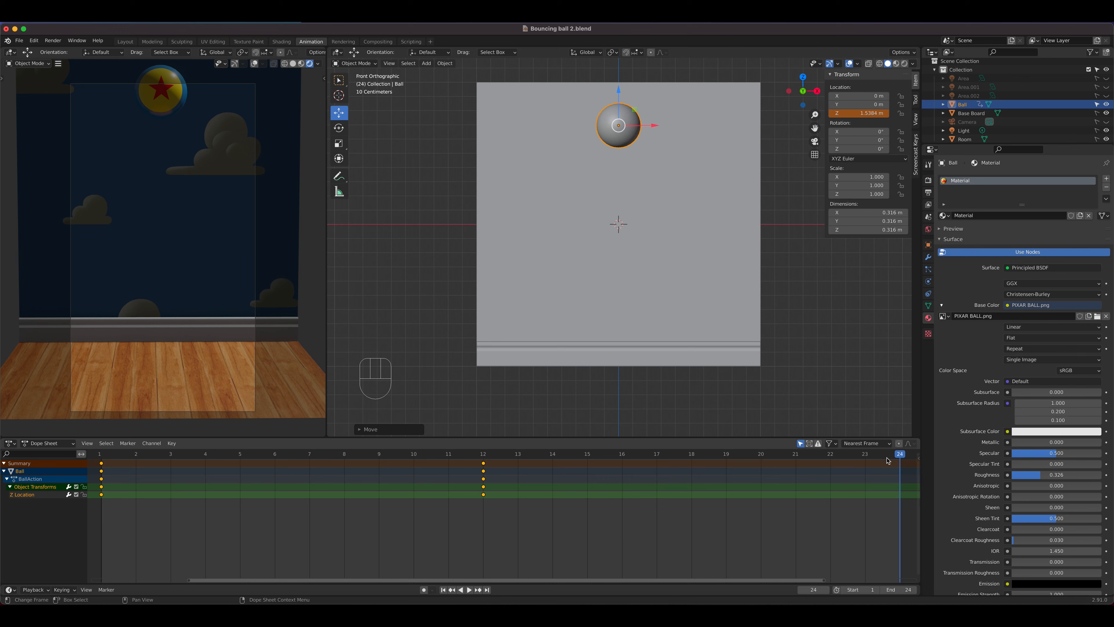
{"action": "key", "text": "space"}
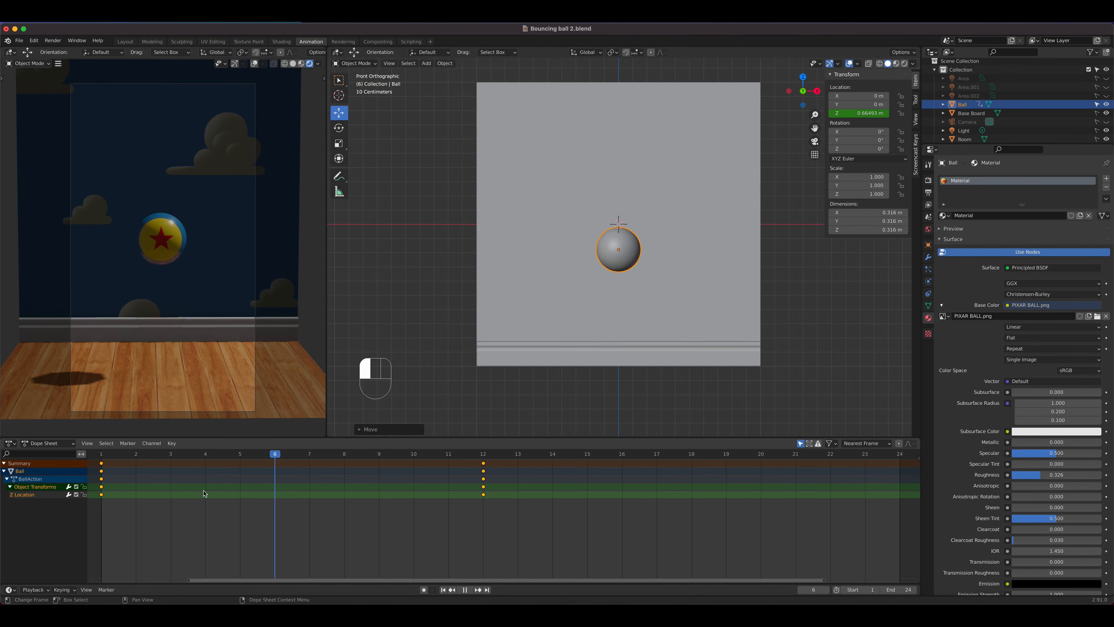
{"action": "left_click_drag", "start_coordinate": [106, 495], "coordinate": [106, 495]}
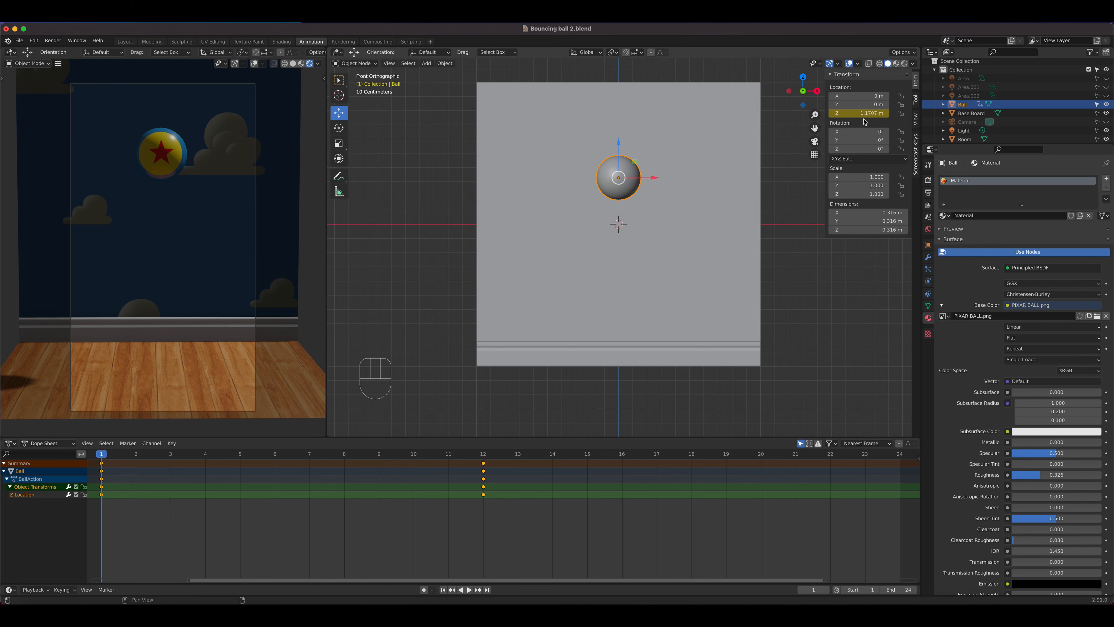
- At frame 24, set the ball's Z location to 1.1707 m and insert a single keyframe on that channel
{"action": "left_click", "coordinate": [900, 455]}
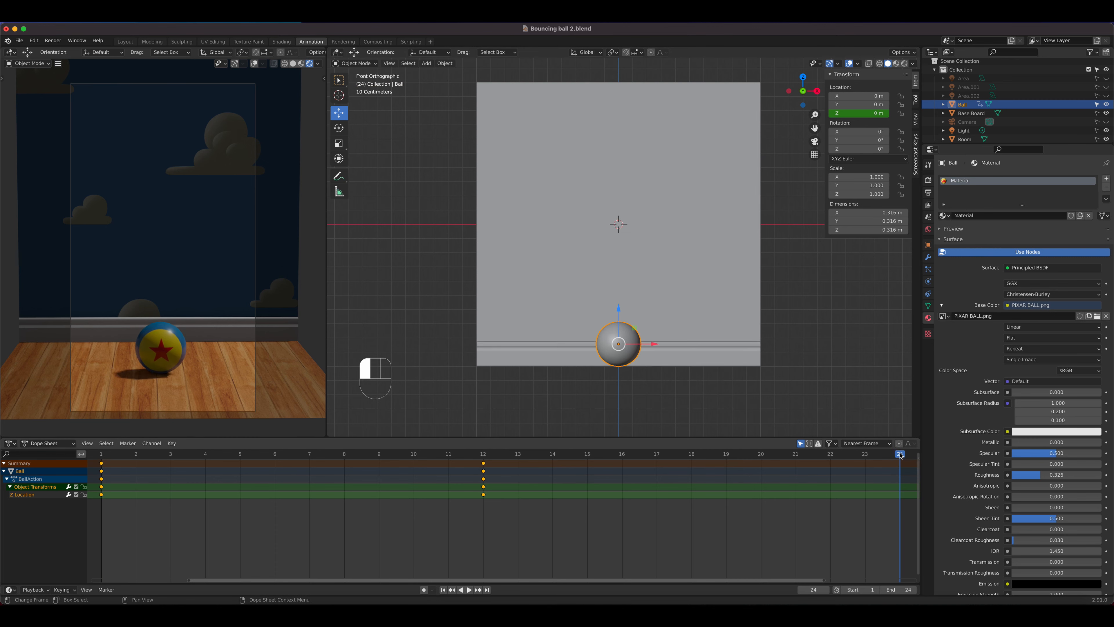
{"action": "left_click", "coordinate": [861, 114]}
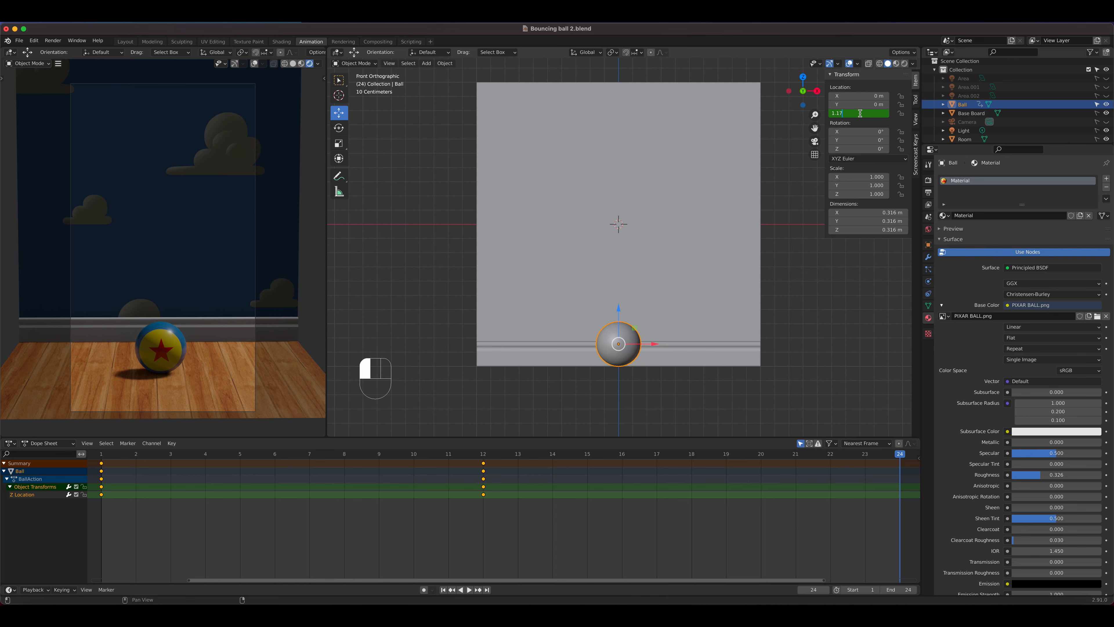
{"action": "type", "text": "1.1707"}
{"action": "key", "text": "Return"}
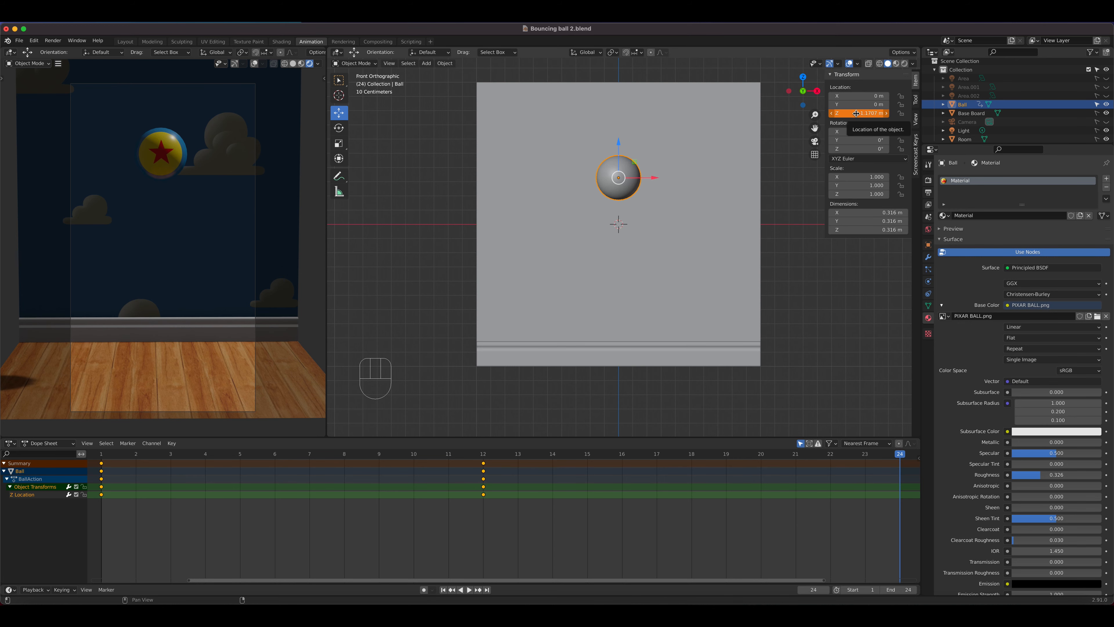
{"action": "right_click", "coordinate": [855, 114]}
{"action": "left_click", "coordinate": [848, 114]}
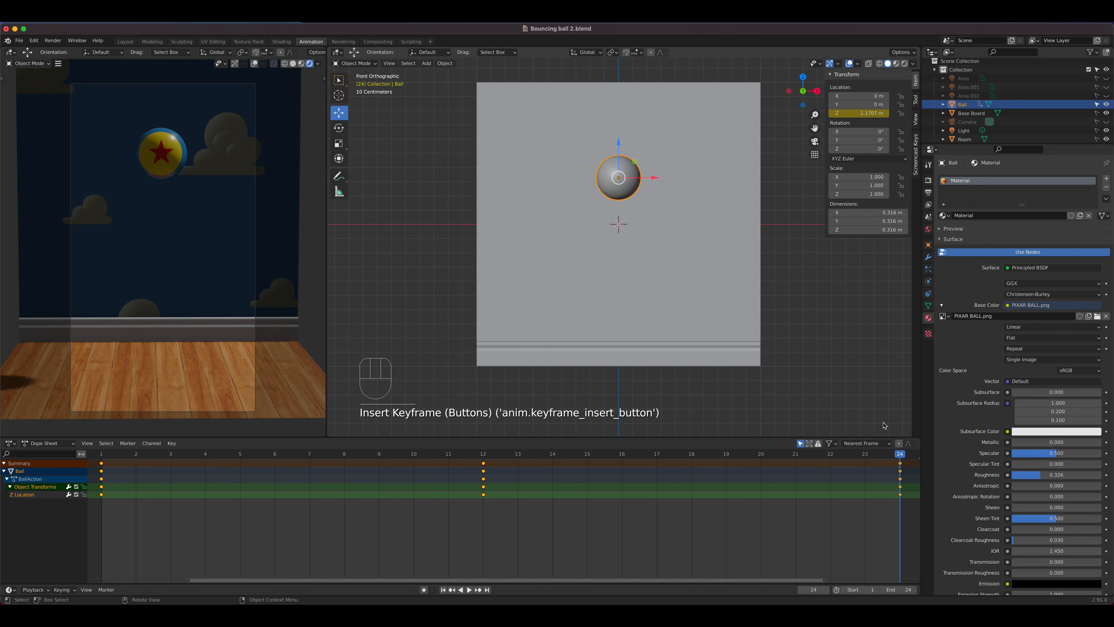
- Scrub through frames 1 to 24 and play back the bounce to examine its loop and timing
{"action": "key", "text": "shift+ctrl+space"}
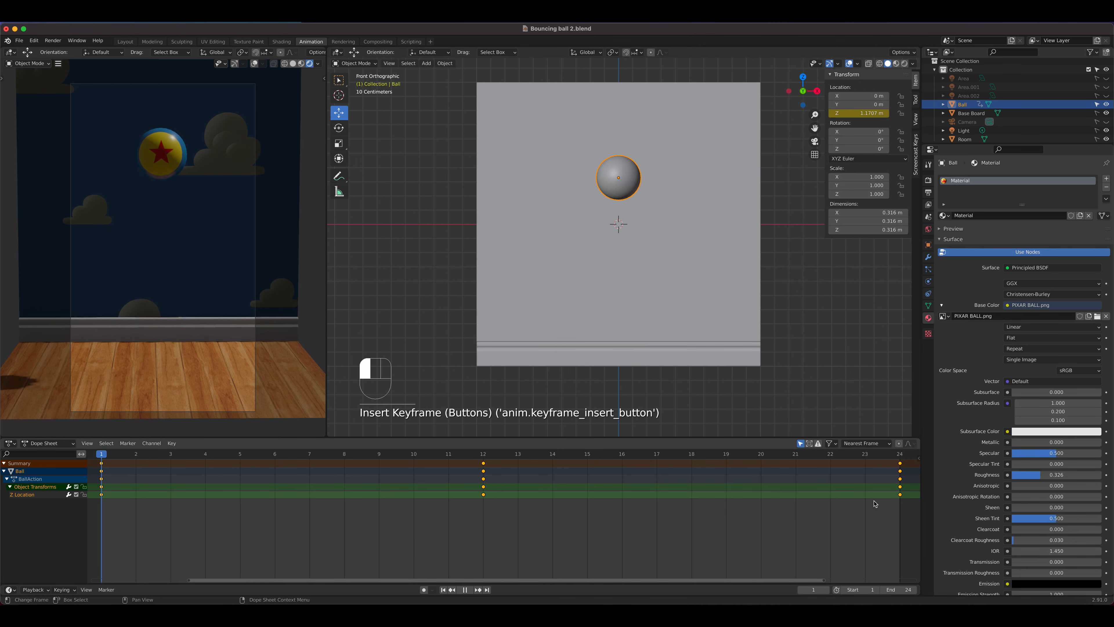
{"action": "left_click_drag", "start_coordinate": [123, 502], "coordinate": [103, 501]}
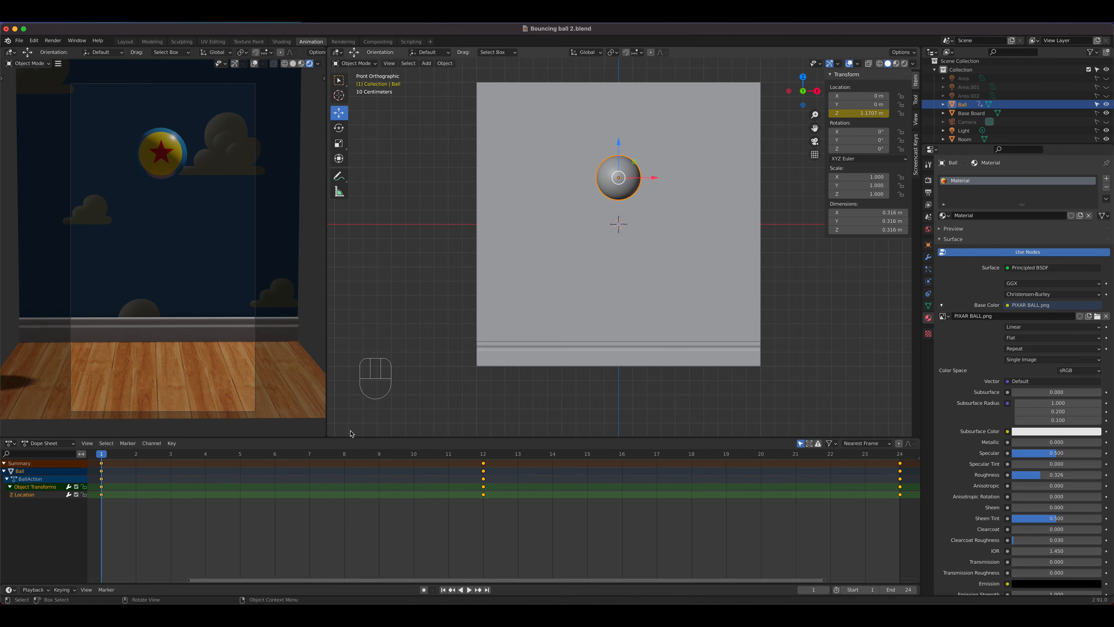
{"action": "key", "text": "space"}
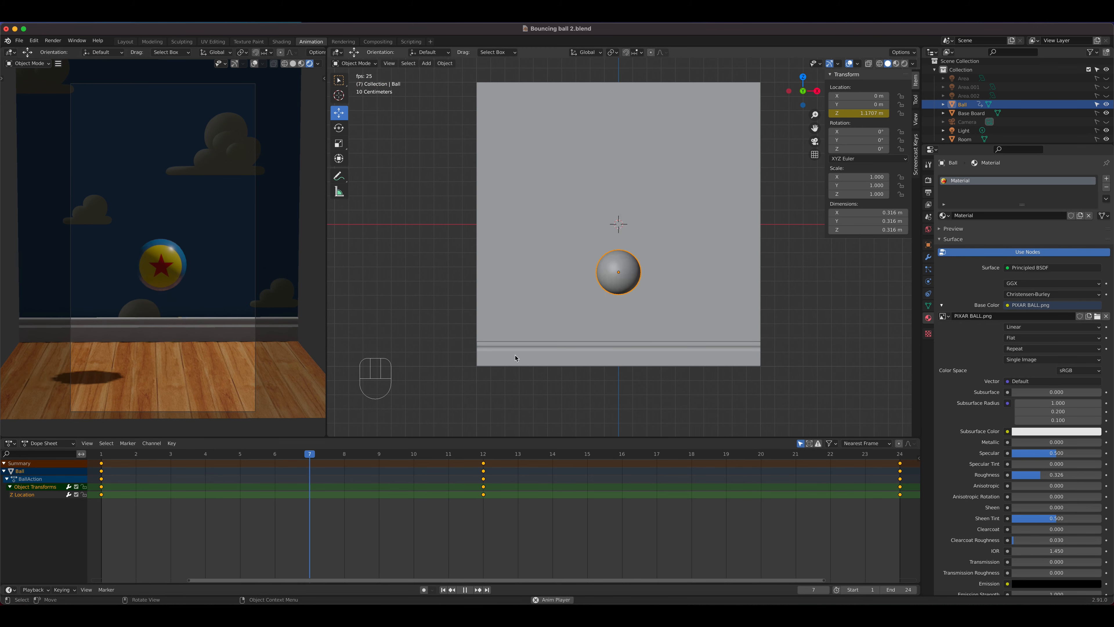
{"action": "key", "text": "space"}
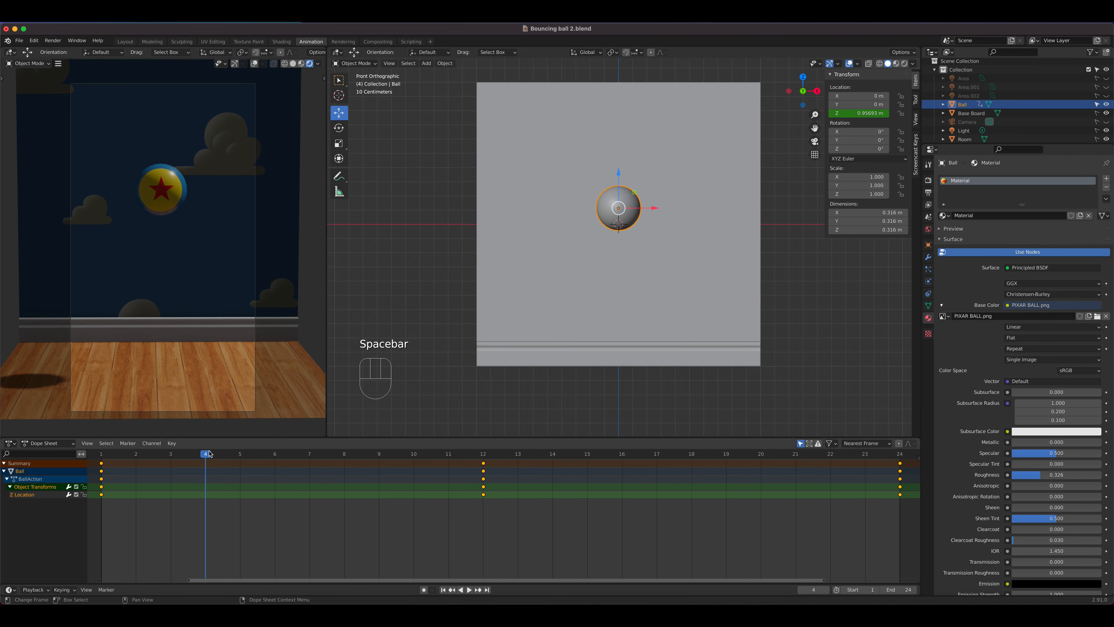
{"action": "left_click", "coordinate": [149, 463]}
{"action": "left_click", "coordinate": [101, 470]}
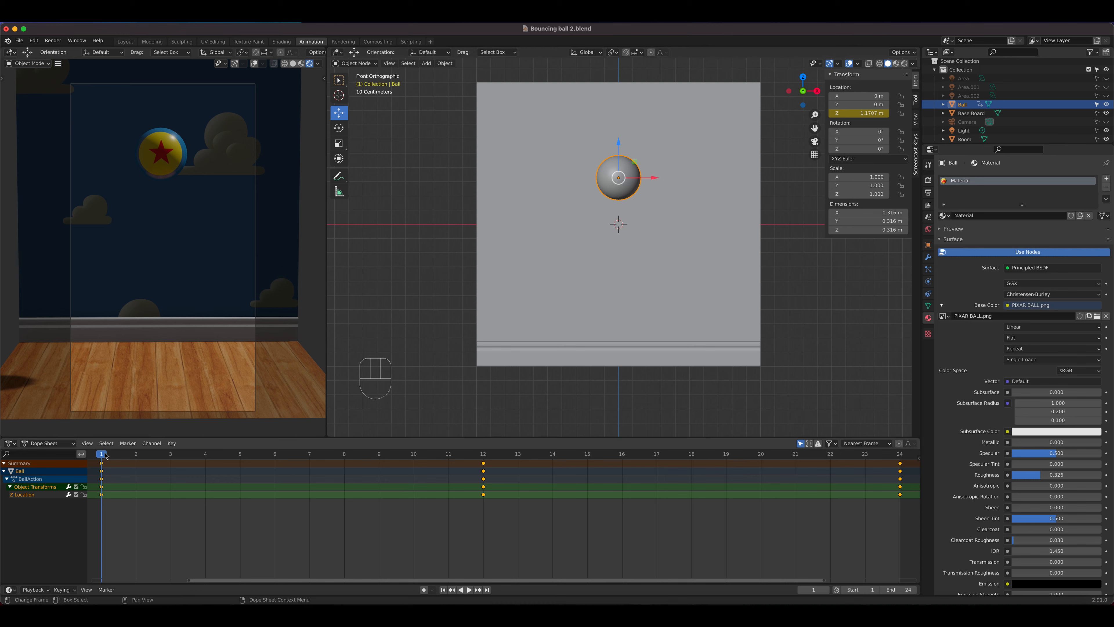
{"action": "left_click_drag", "start_coordinate": [127, 460], "coordinate": [907, 473]}
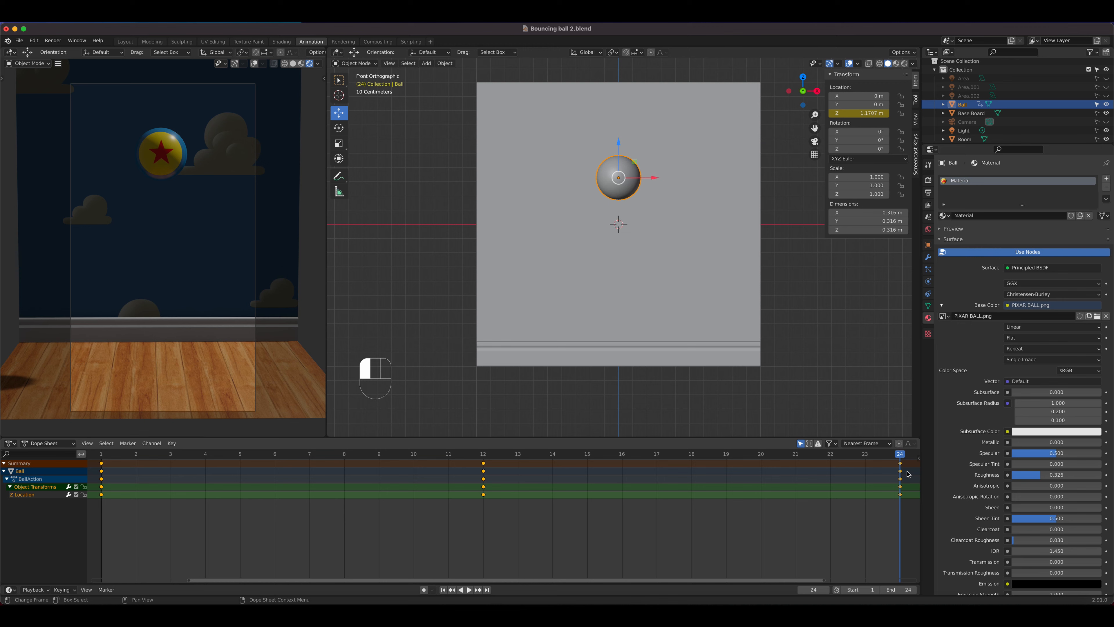
{"action": "key", "text": "space"}
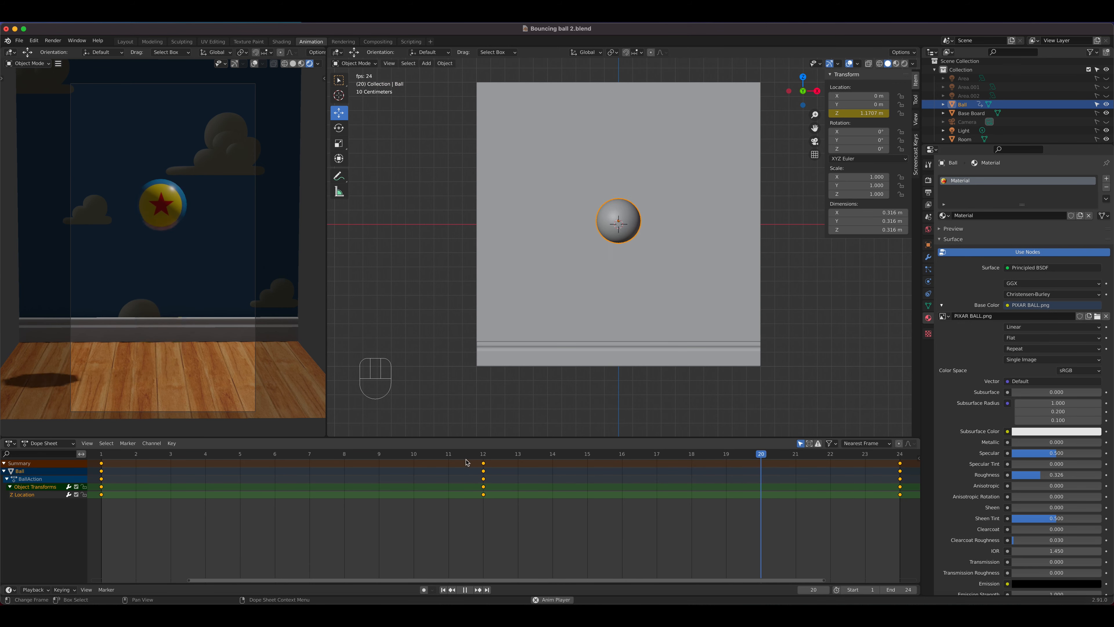
{"action": "key", "text": "space"}
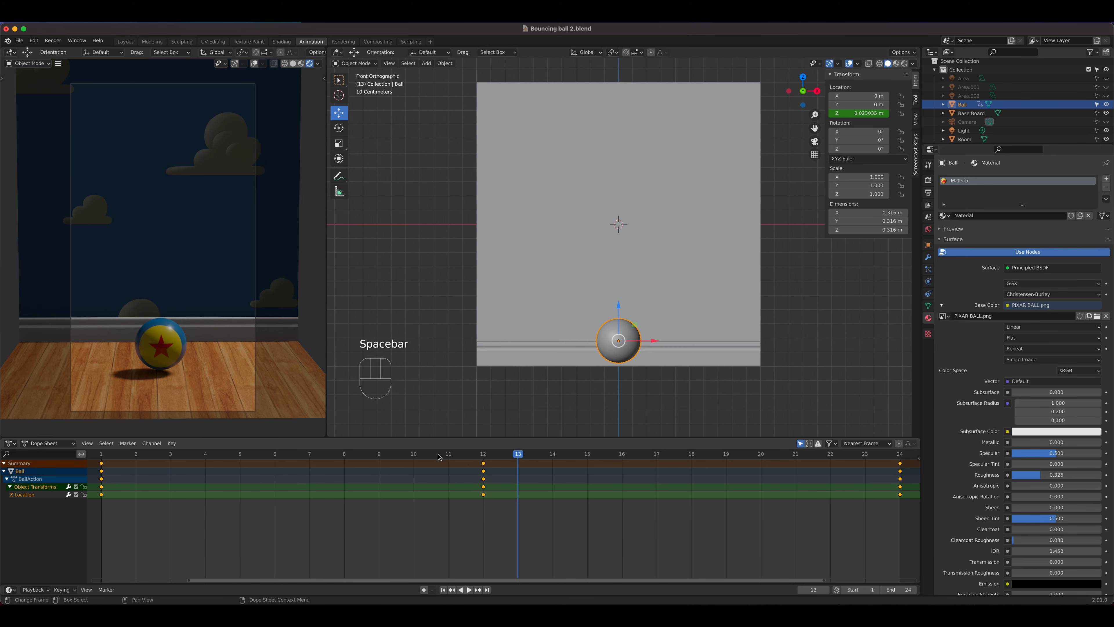
- Select the ball's ground-contact keyframe between the two raised poses and move it to frame 10
{"action": "left_click_drag", "start_coordinate": [439, 456], "coordinate": [490, 459]}
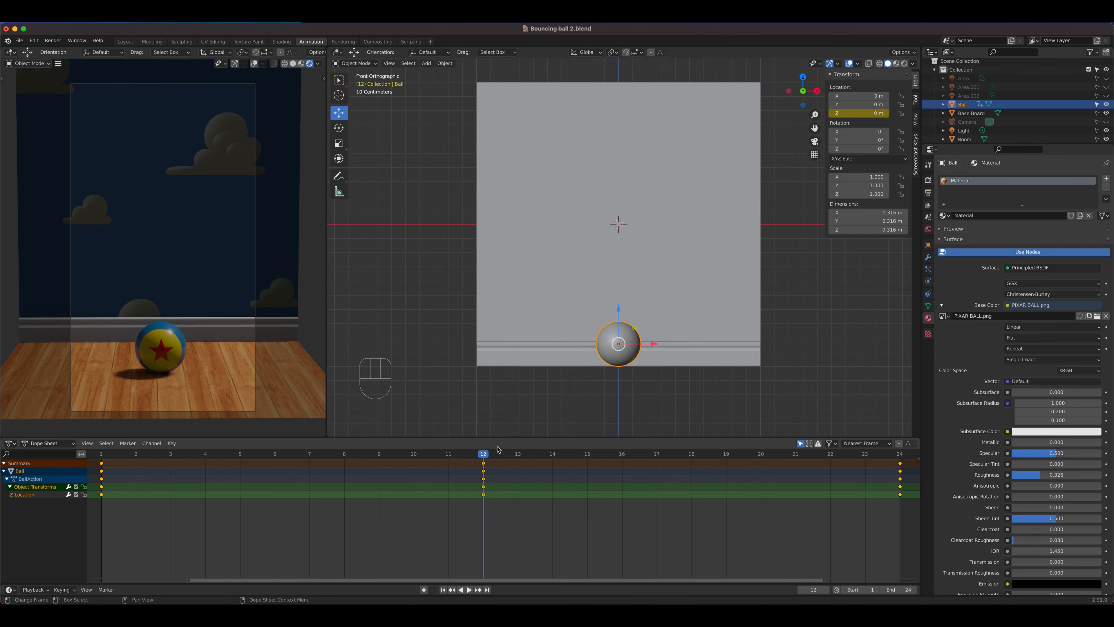
{"action": "mouse_move", "coordinate": [484, 457]}
{"action": "left_mouse_down"}
{"action": "mouse_move", "coordinate": [517, 459]}
{"action": "mouse_move", "coordinate": [452, 458]}
{"action": "mouse_move", "coordinate": [553, 461]}
{"action": "mouse_move", "coordinate": [489, 463]}
{"action": "left_mouse_up"}
{"action": "left_click_drag", "start_coordinate": [484, 456], "coordinate": [453, 474]}
{"action": "left_click_drag", "start_coordinate": [408, 474], "coordinate": [415, 499]}
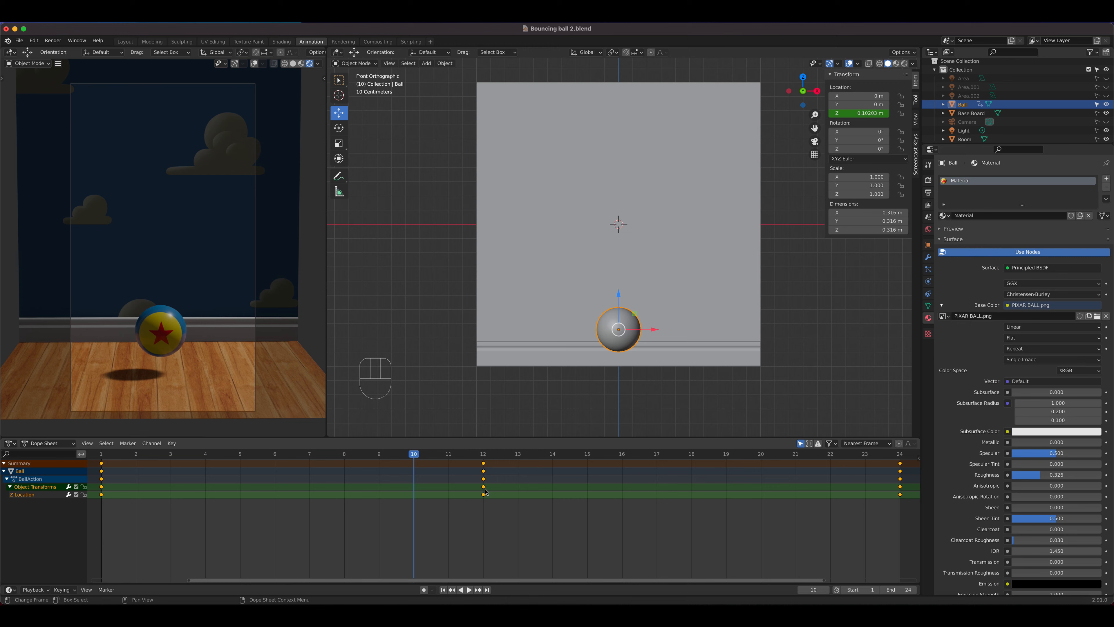
{"action": "left_click_drag", "start_coordinate": [491, 504], "coordinate": [468, 464]}
{"action": "key", "text": "g"}
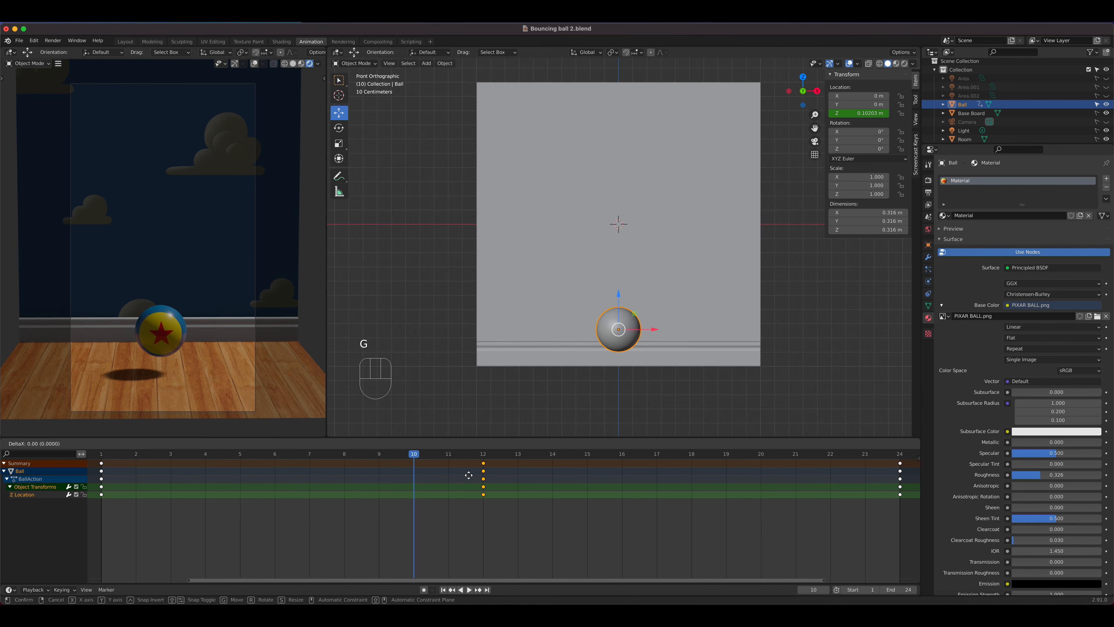
{"action": "left_click", "coordinate": [415, 481]}
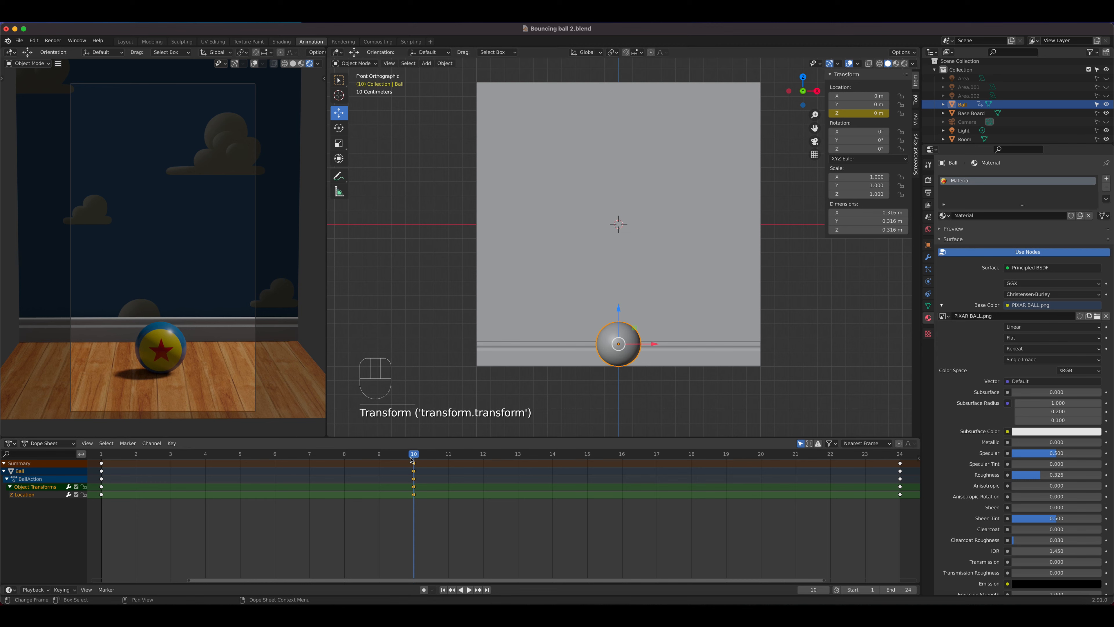
- Scrub through the early frames and play back the bounce to examine the timing with ground contact at frame 10
{"action": "left_click_drag", "start_coordinate": [246, 459], "coordinate": [177, 484]}
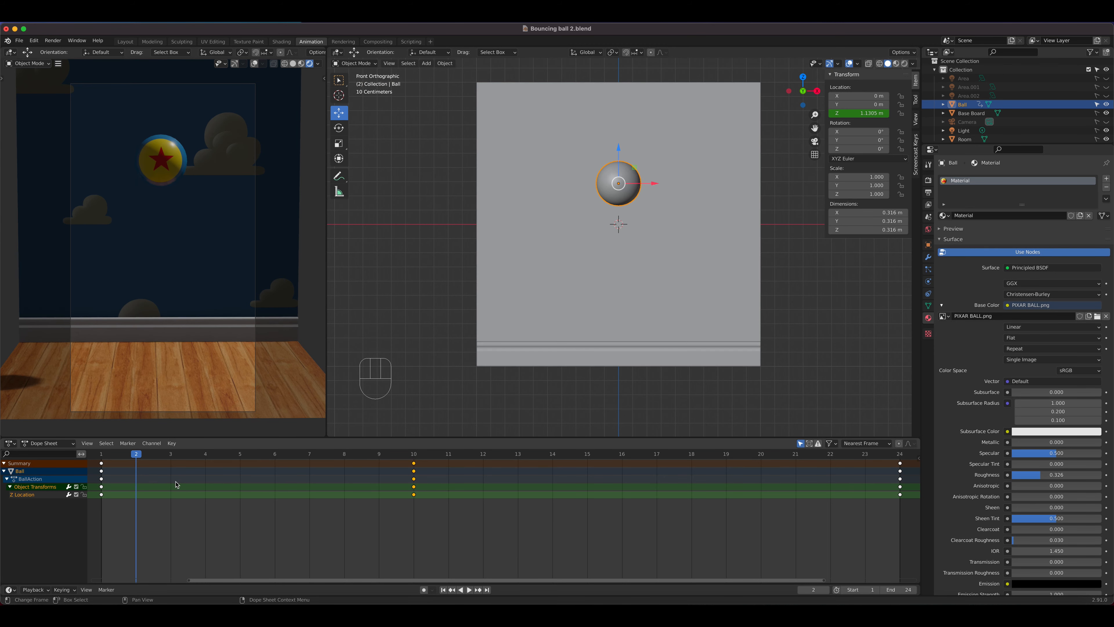
{"action": "key", "text": "space"}
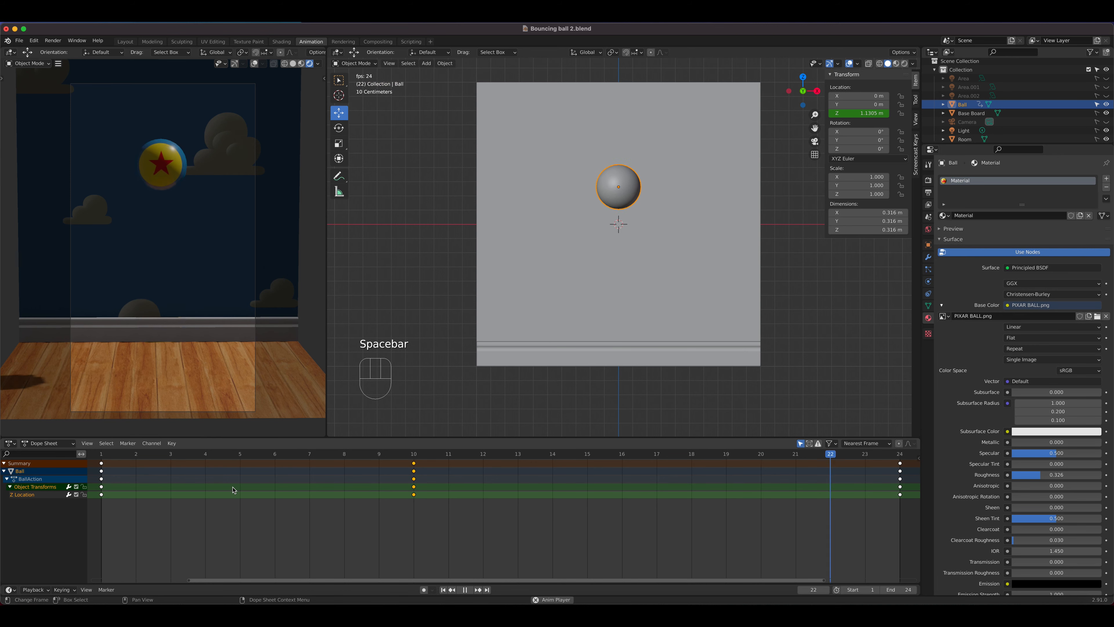
{"action": "key", "text": "space"}
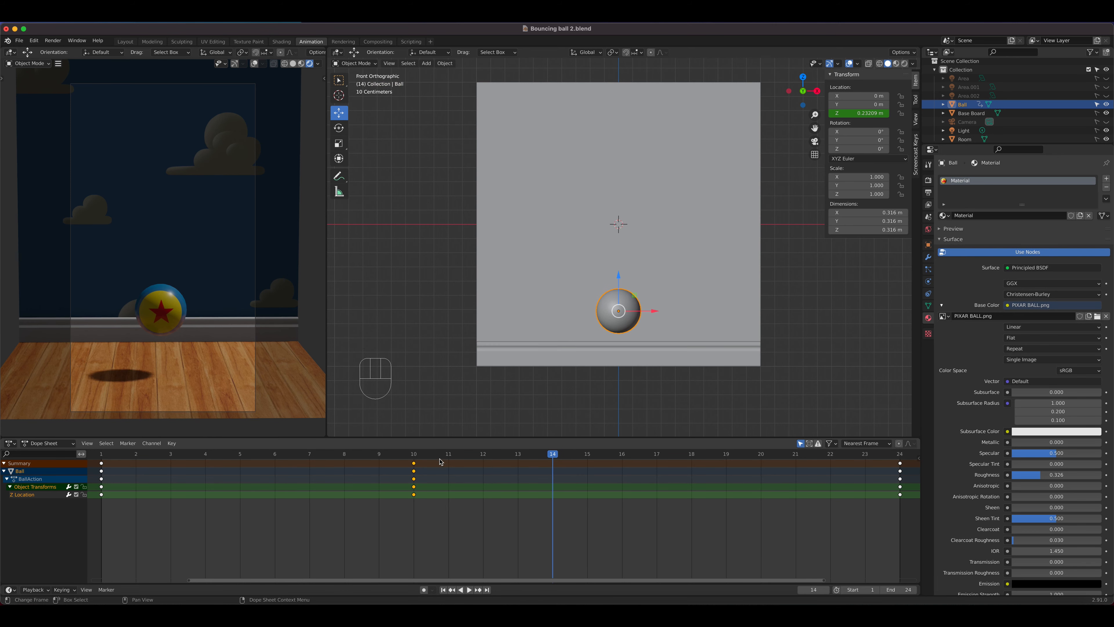
- At frame 14, set the ball's Z location to 0 m and insert a single keyframe on that channel
{"action": "mouse_move", "coordinate": [551, 454]}
{"action": "left_mouse_down"}
{"action": "mouse_move", "coordinate": [451, 465]}
{"action": "mouse_move", "coordinate": [544, 470]}
{"action": "left_mouse_up"}
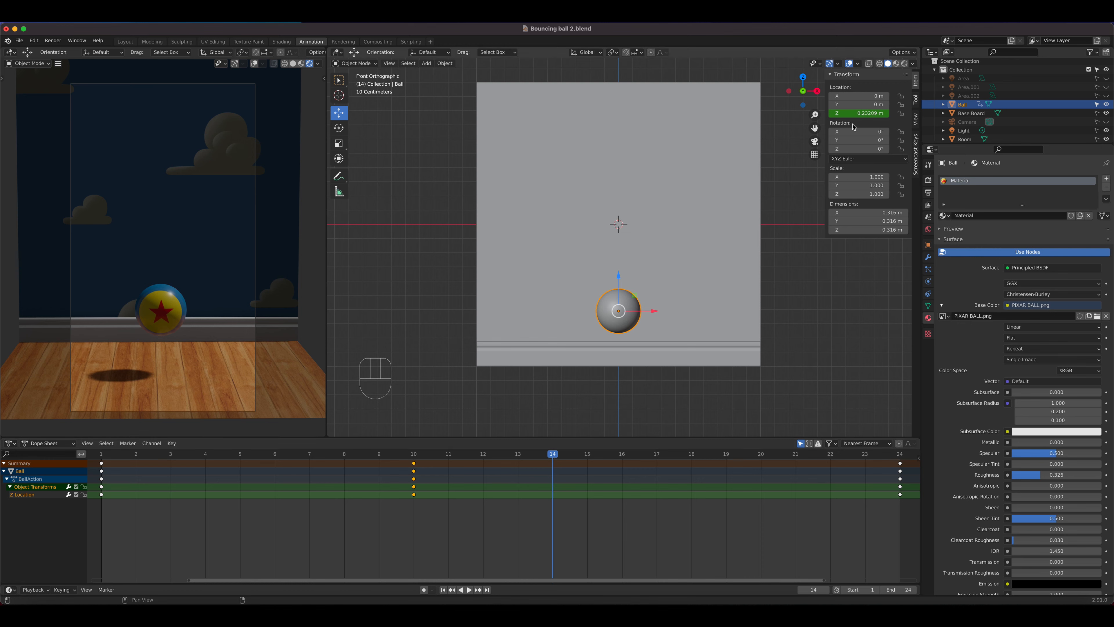
{"action": "left_click", "coordinate": [855, 113]}
{"action": "type", "text": "0"}
{"action": "key", "text": "Return"}
{"action": "right_click", "coordinate": [855, 114]}
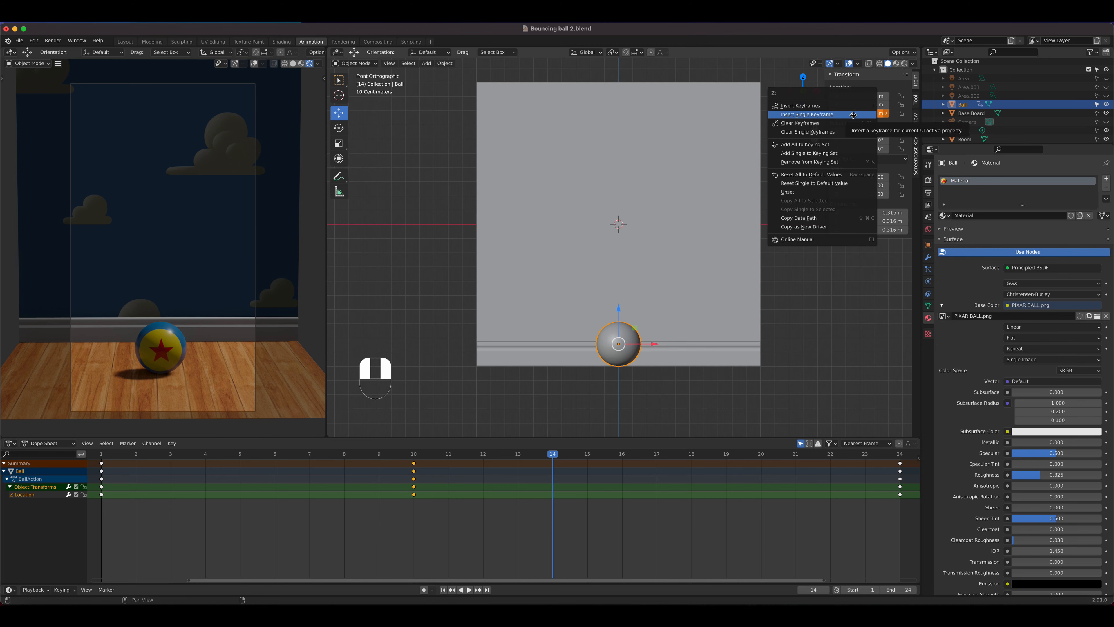
{"action": "left_click", "coordinate": [854, 113]}
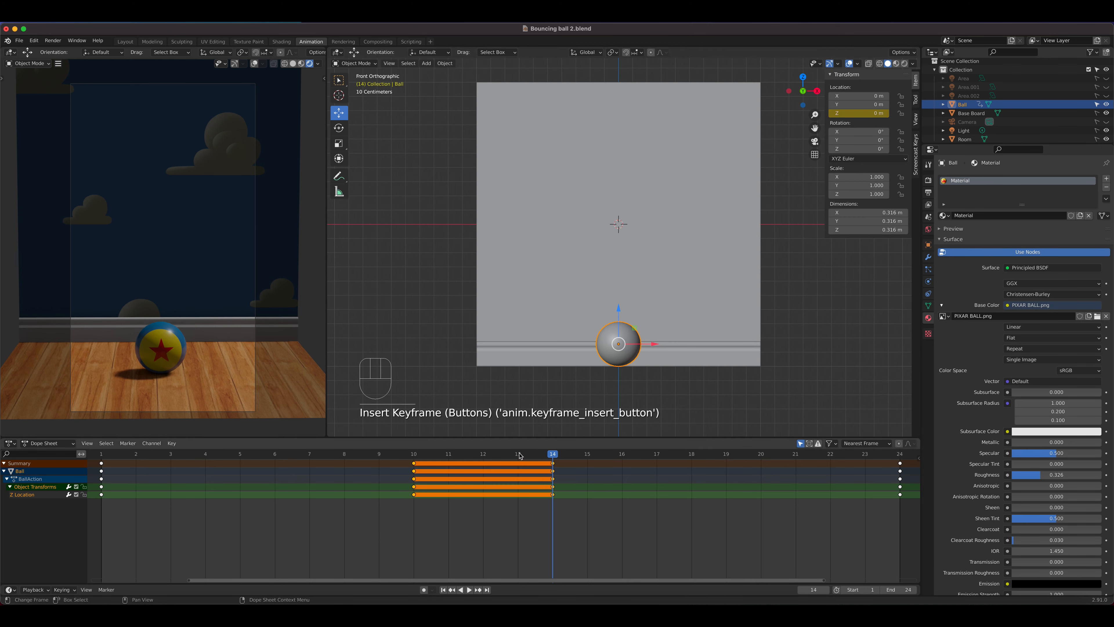
- Play back the bounce briefly, and undo the Z location keyframe inserted at frame 14
{"action": "left_click_drag", "start_coordinate": [412, 473], "coordinate": [375, 473]}
{"action": "key", "text": "space"}
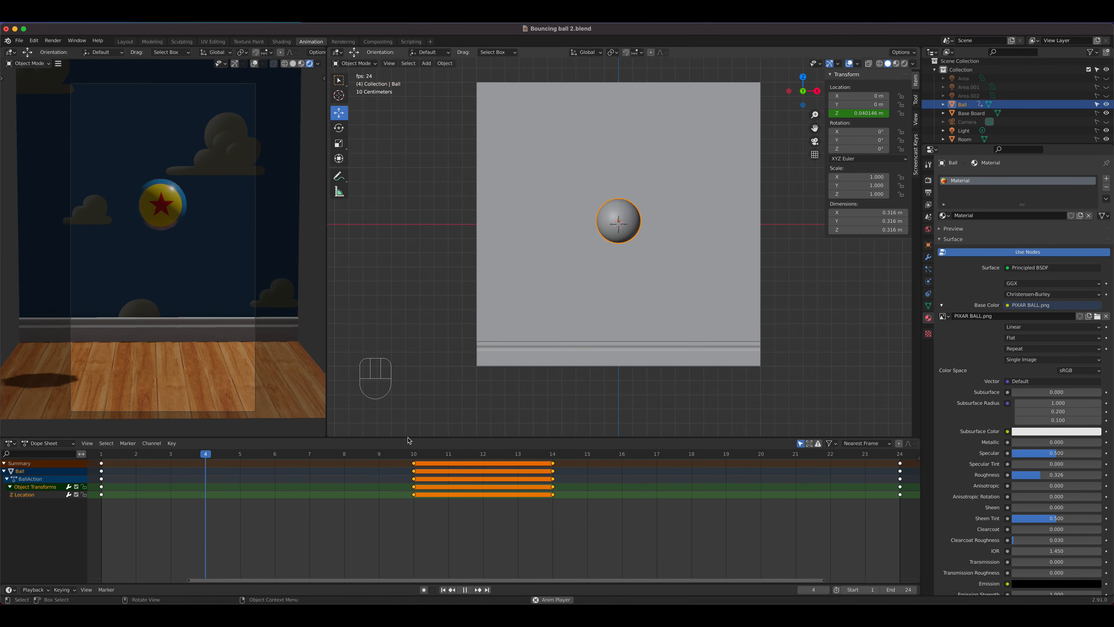
{"action": "key", "text": "space"}
{"action": "key", "text": "super+z"}
{"action": "key", "text": "super+z"}
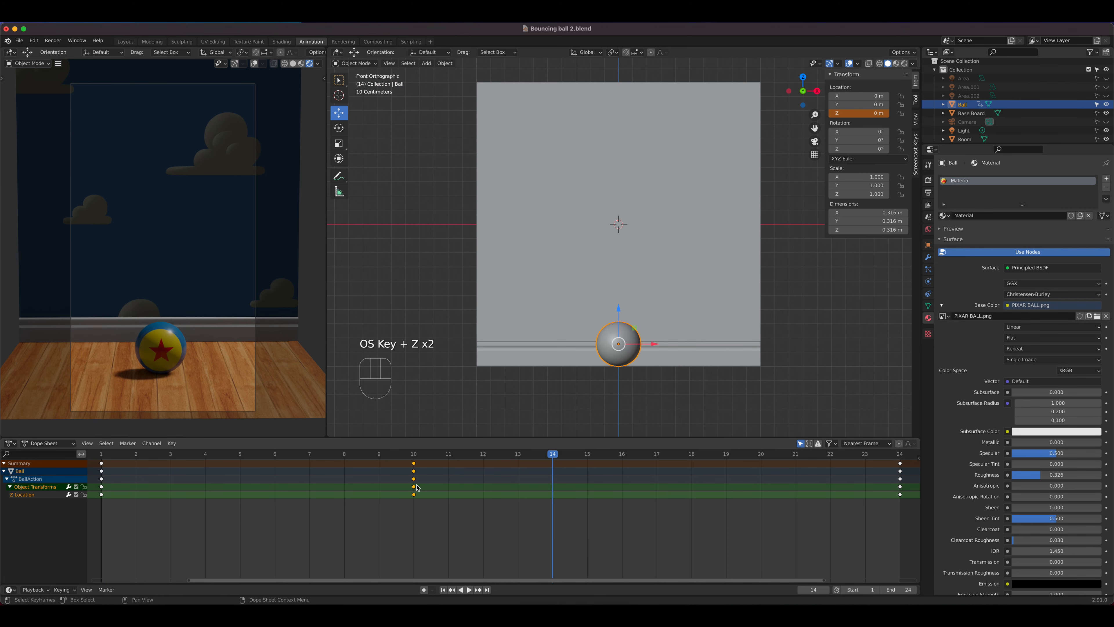
- Duplicate the ball's ground-contact keyframe from frame 10 and place the copy at frame 14
{"action": "key", "text": "shift+d"}
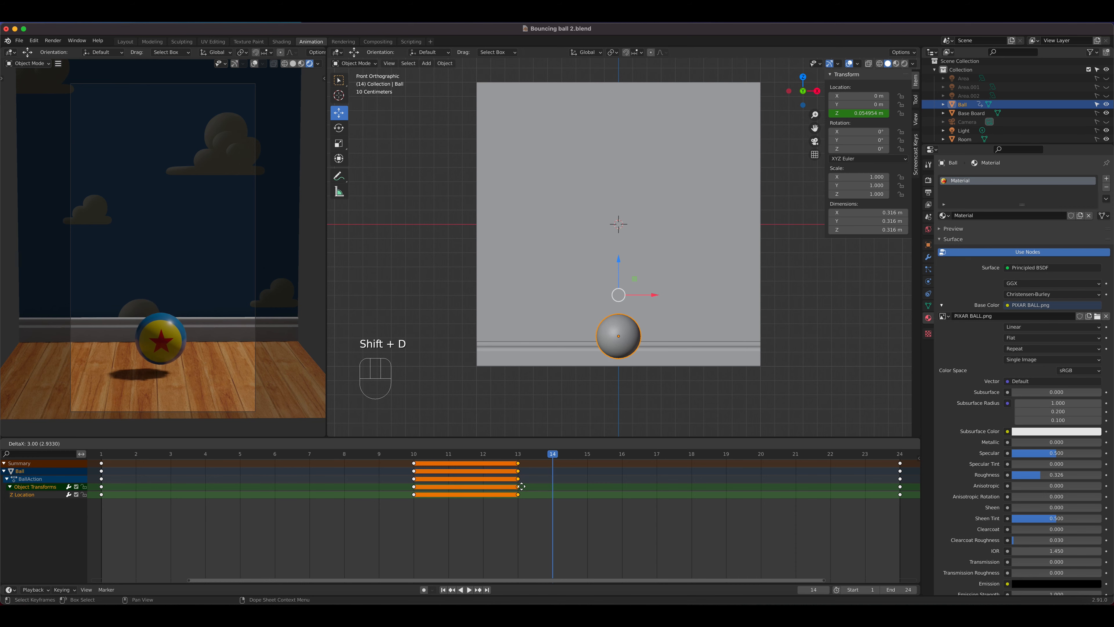
{"action": "left_click", "coordinate": [544, 490]}
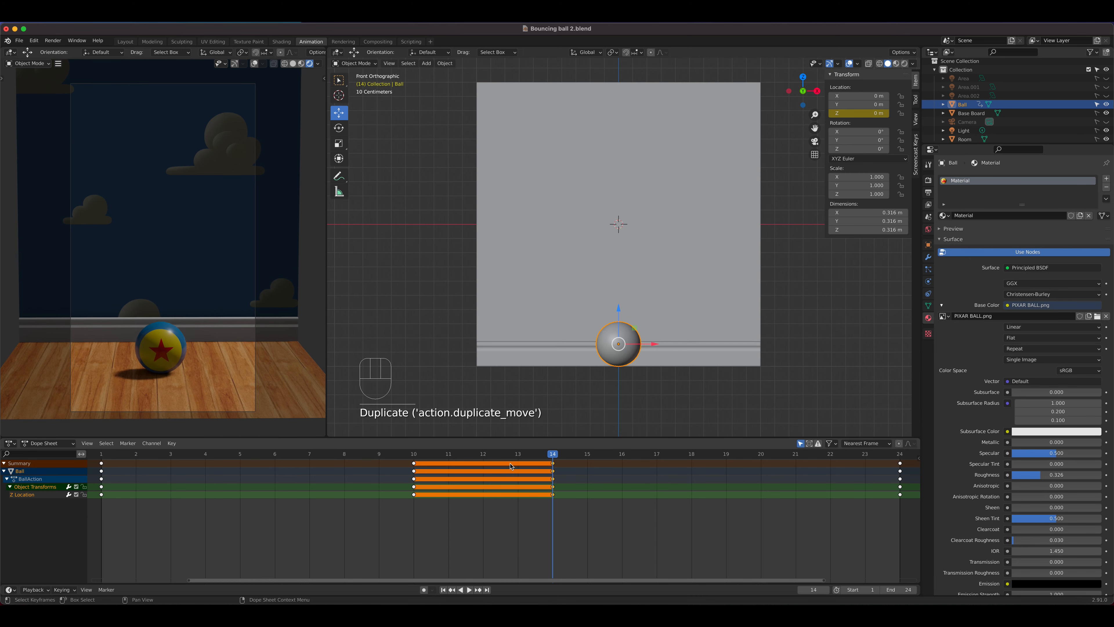
{"action": "mouse_move", "coordinate": [552, 454]}
{"action": "left_mouse_down"}
{"action": "mouse_move", "coordinate": [484, 455]}
{"action": "mouse_move", "coordinate": [549, 457]}
{"action": "left_mouse_up"}
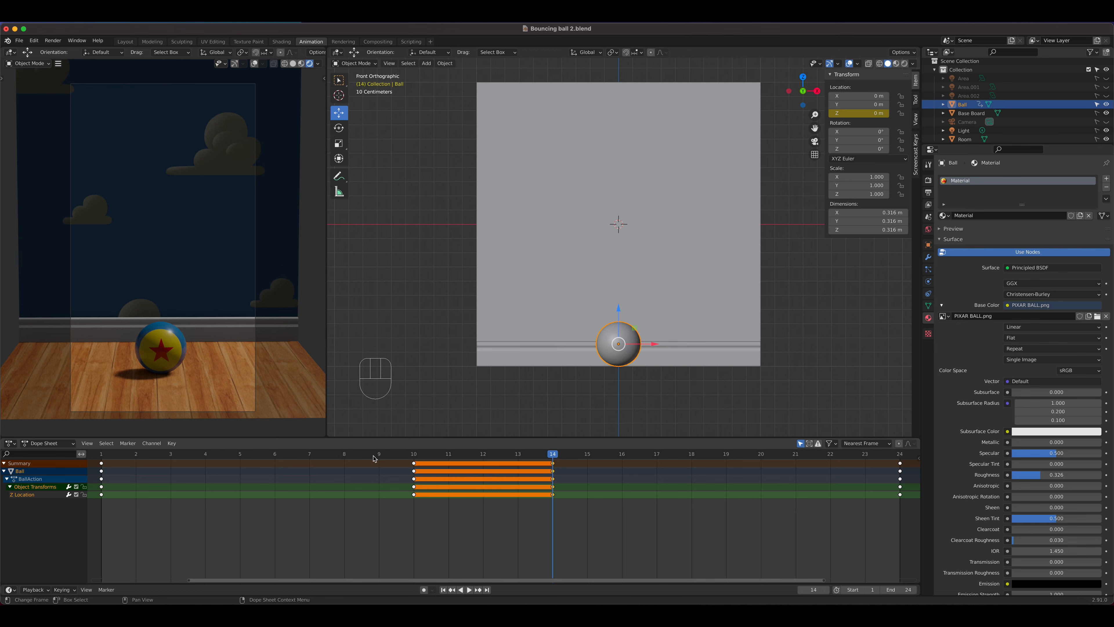
- Play back the bounce to examine the ground hold between frames 10 and 14, and return to frame 10
{"action": "key", "text": "space"}
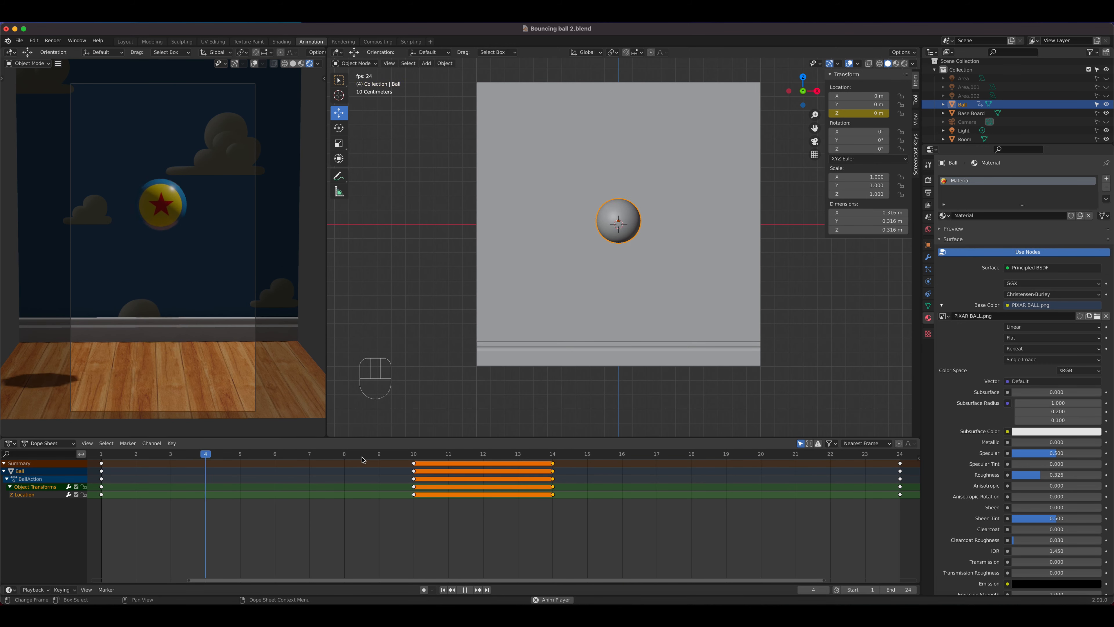
{"action": "key", "text": "space"}
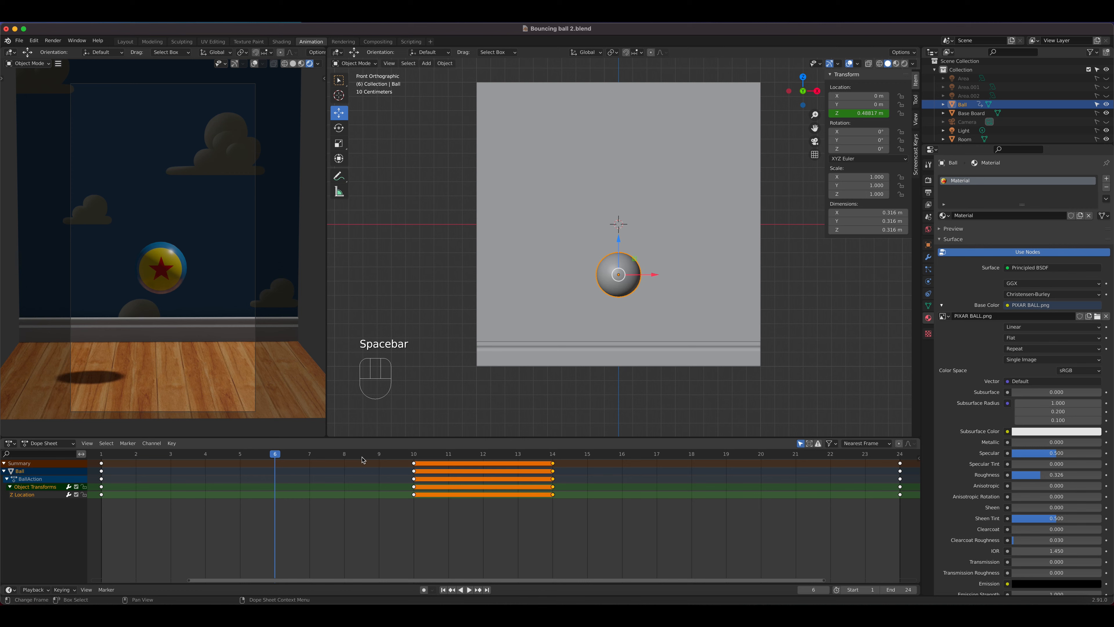
{"action": "left_click_drag", "start_coordinate": [361, 458], "coordinate": [413, 457]}
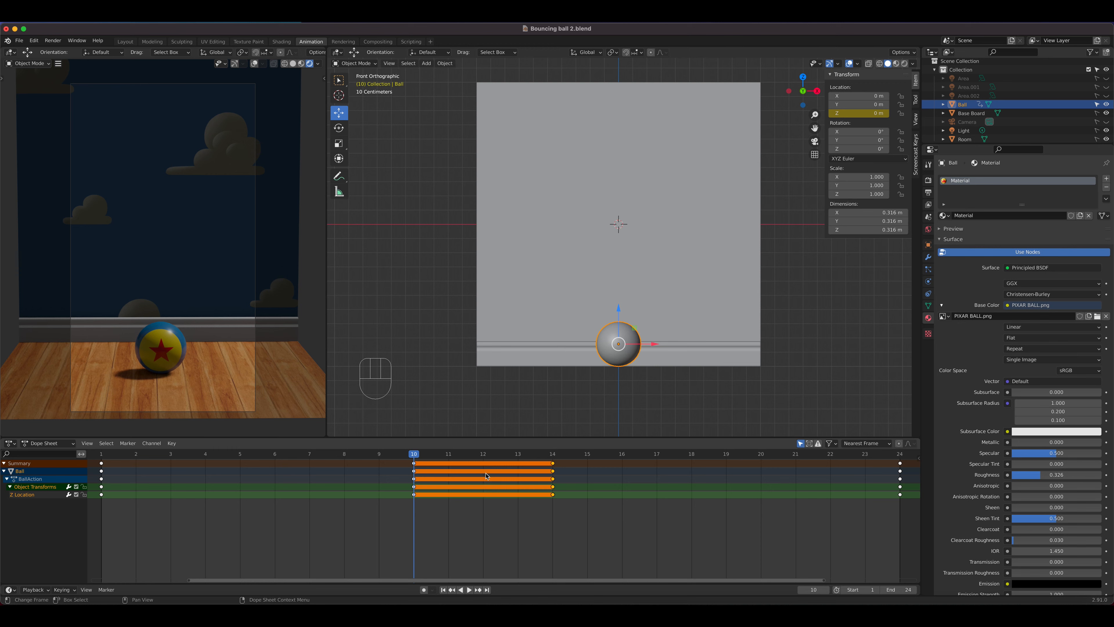
- Try squashing the ball with the Scale tool to about 0.7 in Z and 1.307 in X, and undo both changes
{"action": "left_click", "coordinate": [345, 150]}
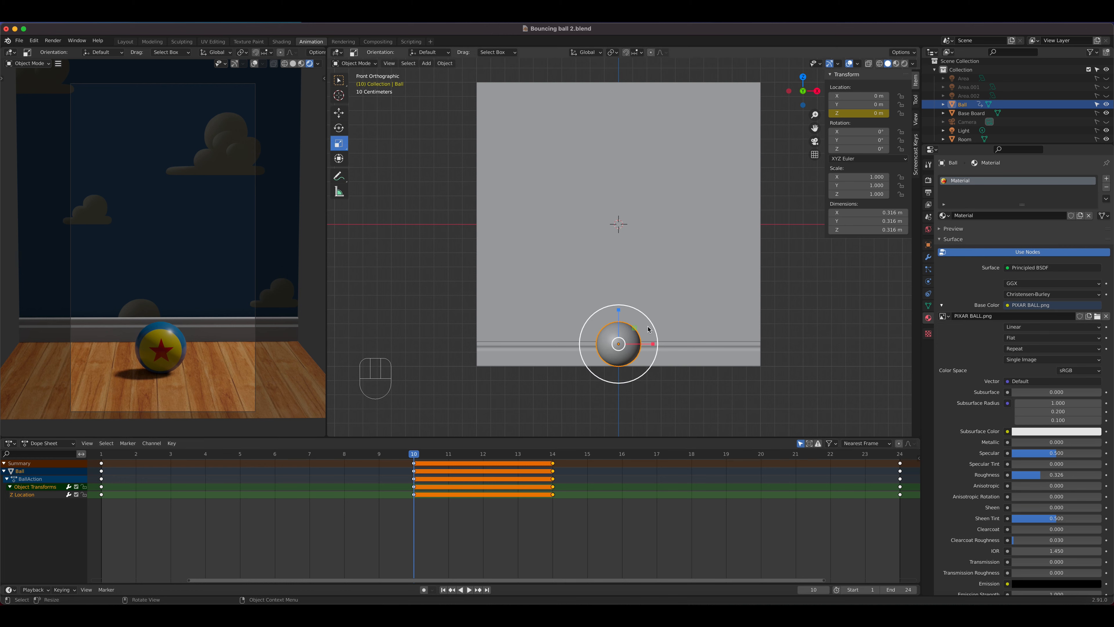
{"action": "left_click_drag", "start_coordinate": [618, 309], "coordinate": [667, 346]}
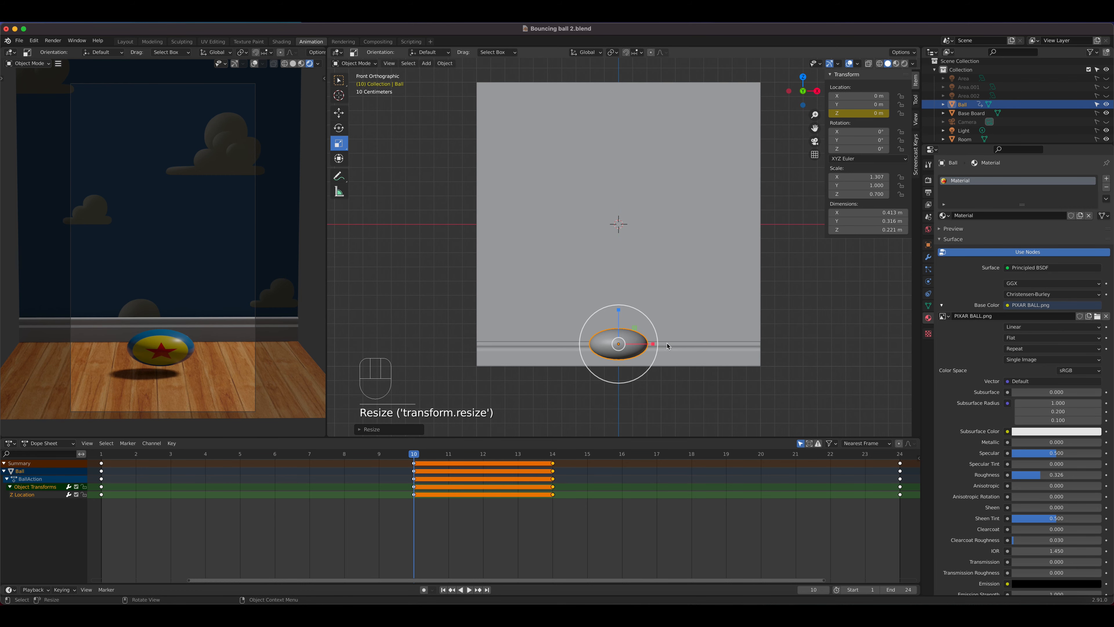
{"action": "key", "text": "super+z"}
{"action": "key", "text": "super+z"}
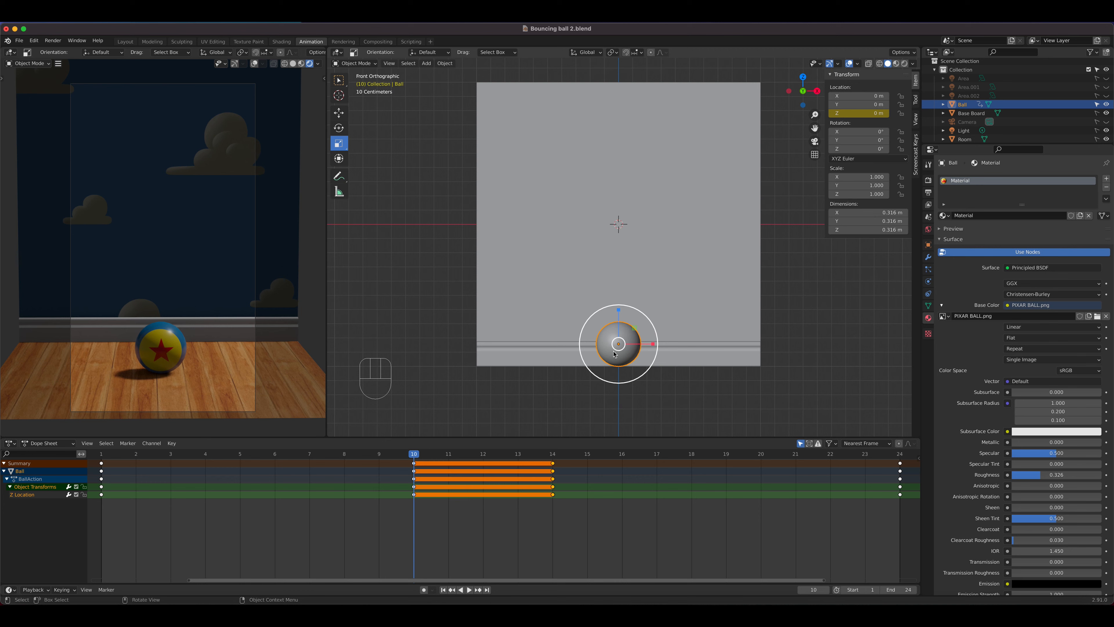
- Examine the resting ball up close at frames 10 and 12, ending on frame 10
{"action": "left_click", "coordinate": [483, 456]}
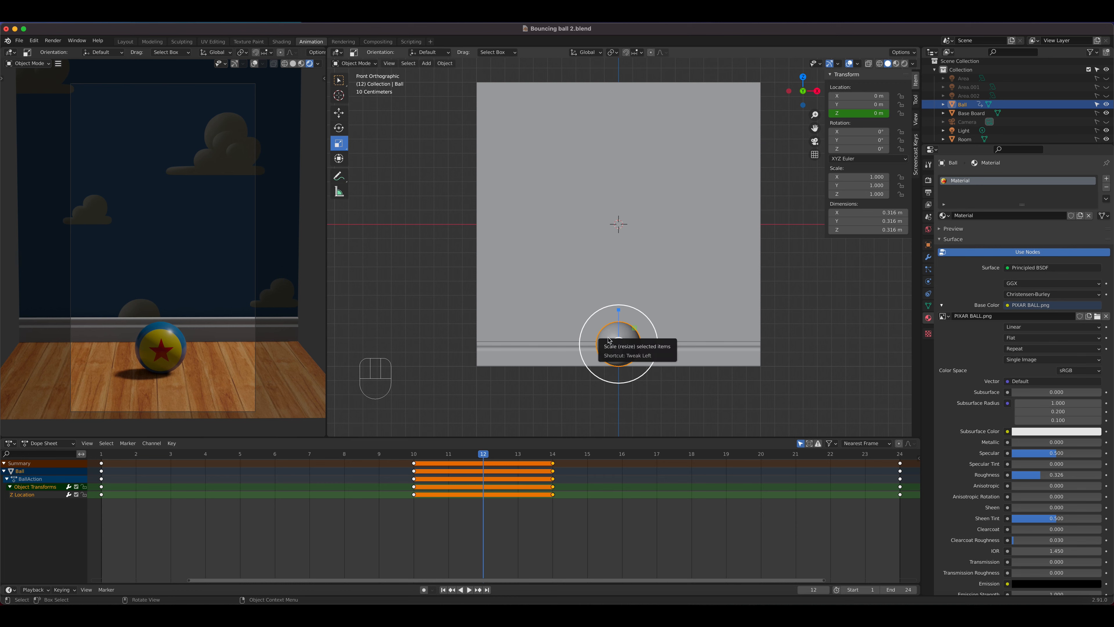
{"action": "scroll", "coordinate": [667, 324], "scroll_direction": "up", "scroll_amount": 3}
{"action": "middle_click_drag", "start_coordinate": [678, 339], "coordinate": [674, 214], "text": "shift"}
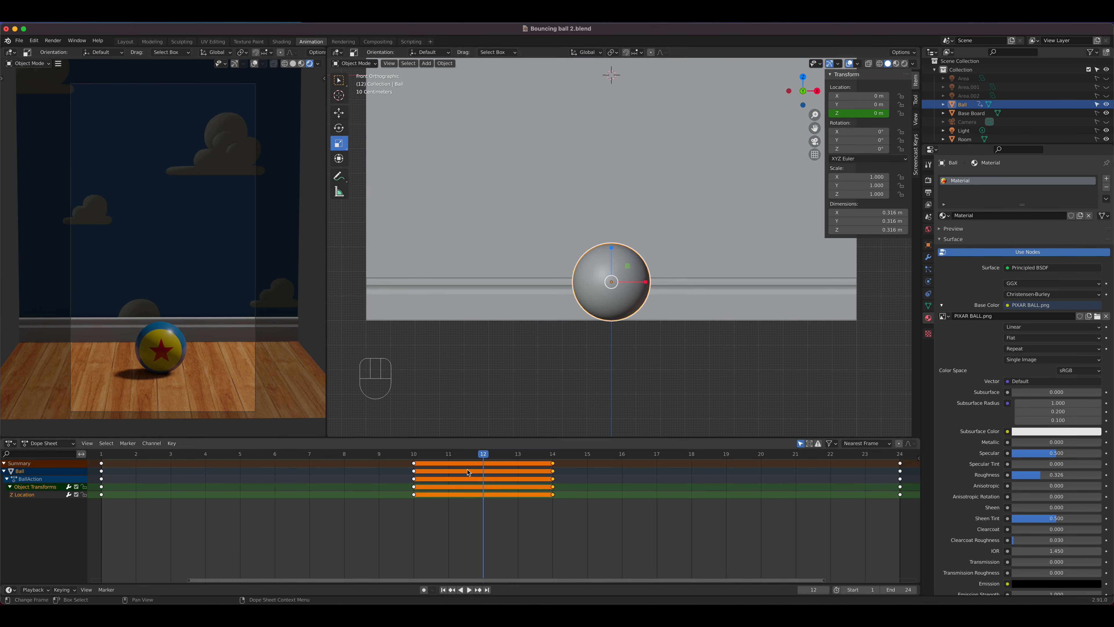
{"action": "left_click_drag", "start_coordinate": [482, 458], "coordinate": [412, 474]}
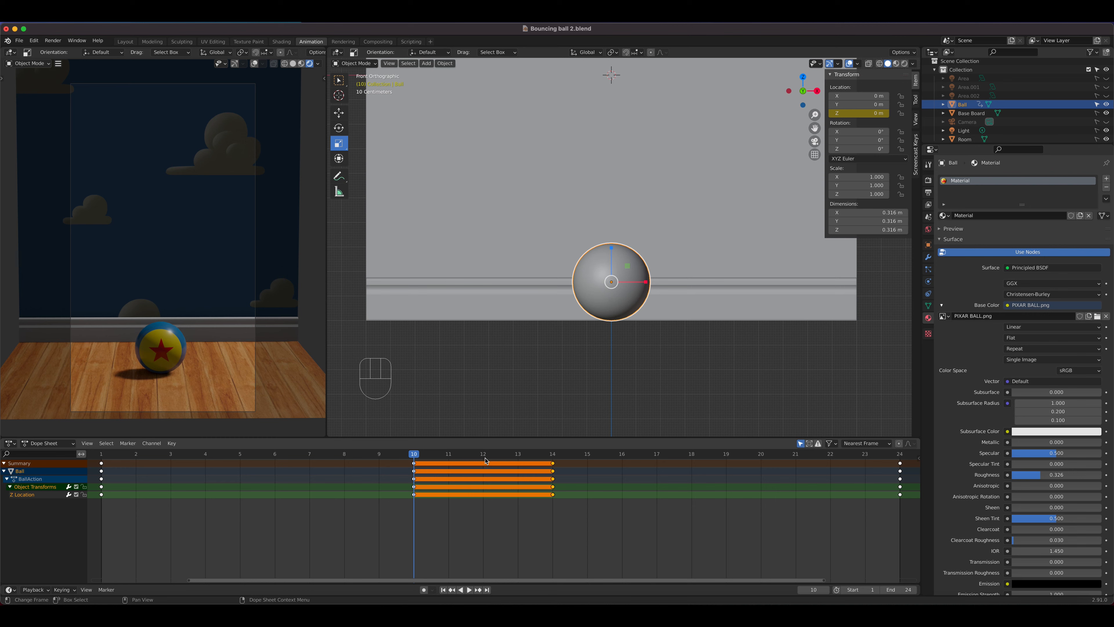
{"action": "left_click_drag", "start_coordinate": [414, 454], "coordinate": [497, 485]}
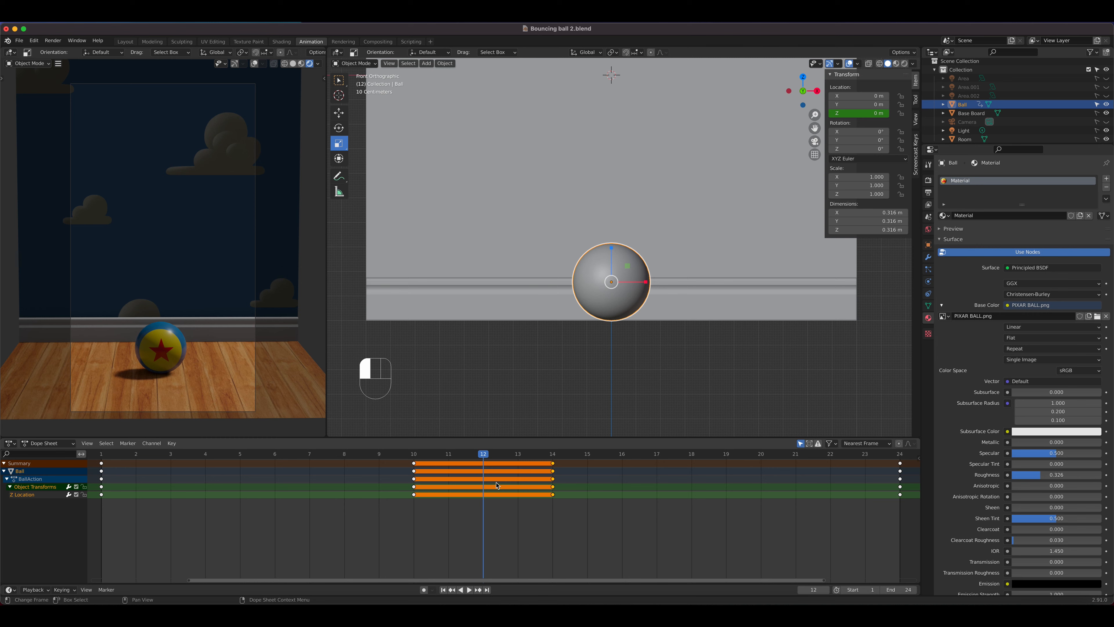
{"action": "left_click", "coordinate": [418, 457]}
{"action": "mouse_move", "coordinate": [418, 457]}
{"action": "left_mouse_down"}
{"action": "mouse_move", "coordinate": [552, 458]}
{"action": "mouse_move", "coordinate": [413, 458]}
{"action": "left_mouse_up"}
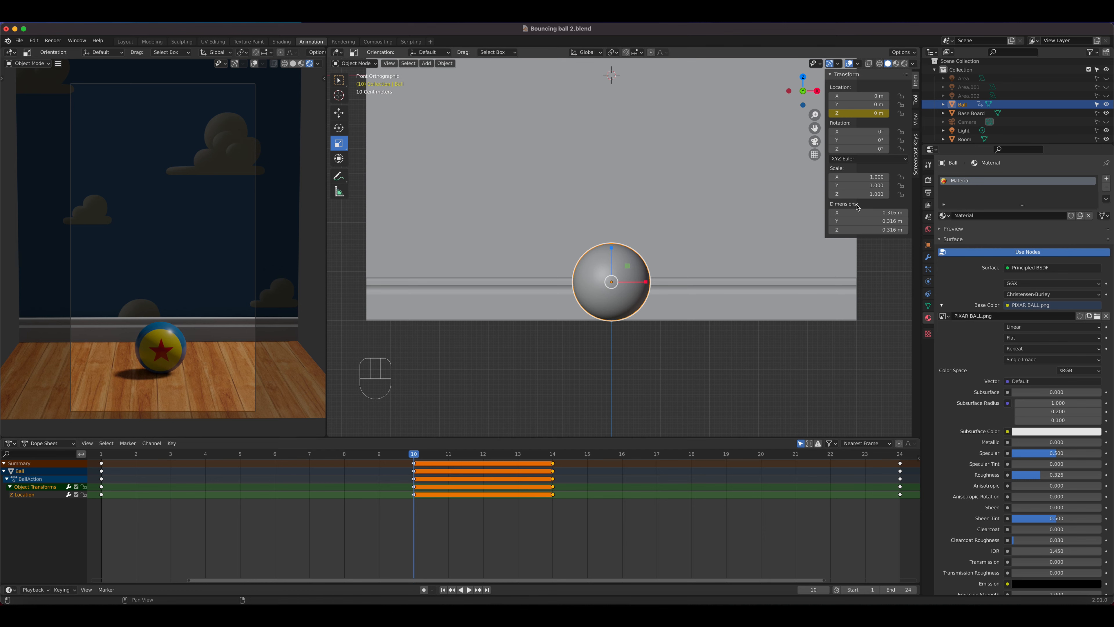
- Try squashing the ball vertically at frame 10 with a Z scale of 0.8, without keyframing it
{"action": "left_click_drag", "start_coordinate": [612, 250], "coordinate": [612, 269]}
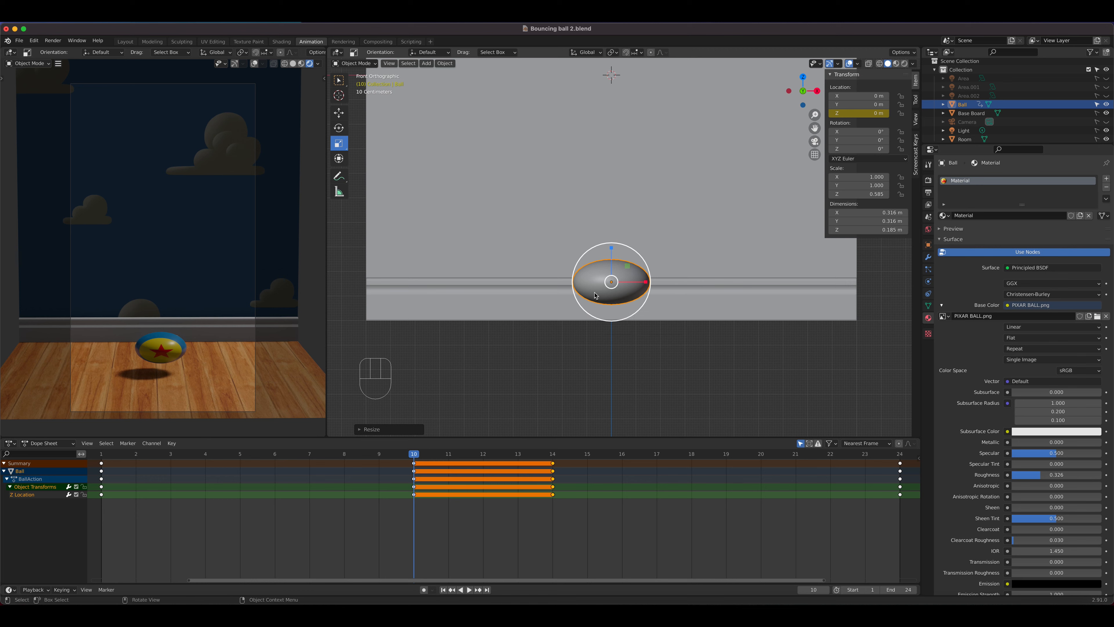
{"action": "left_click", "coordinate": [867, 197]}
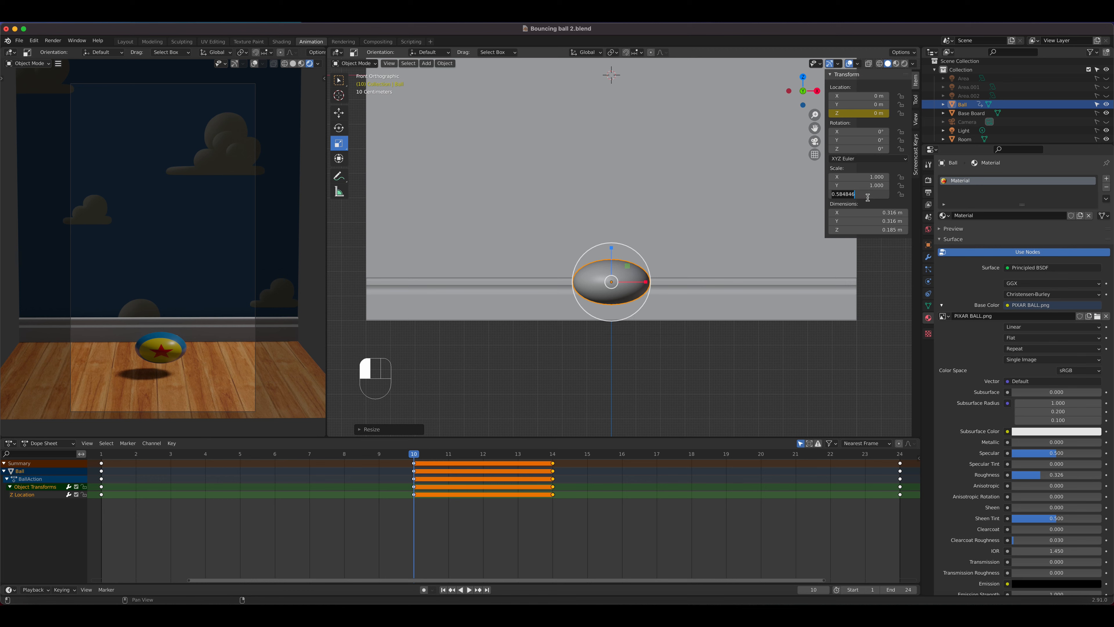
{"action": "type", "text": ".8"}
{"action": "key", "text": "Return"}
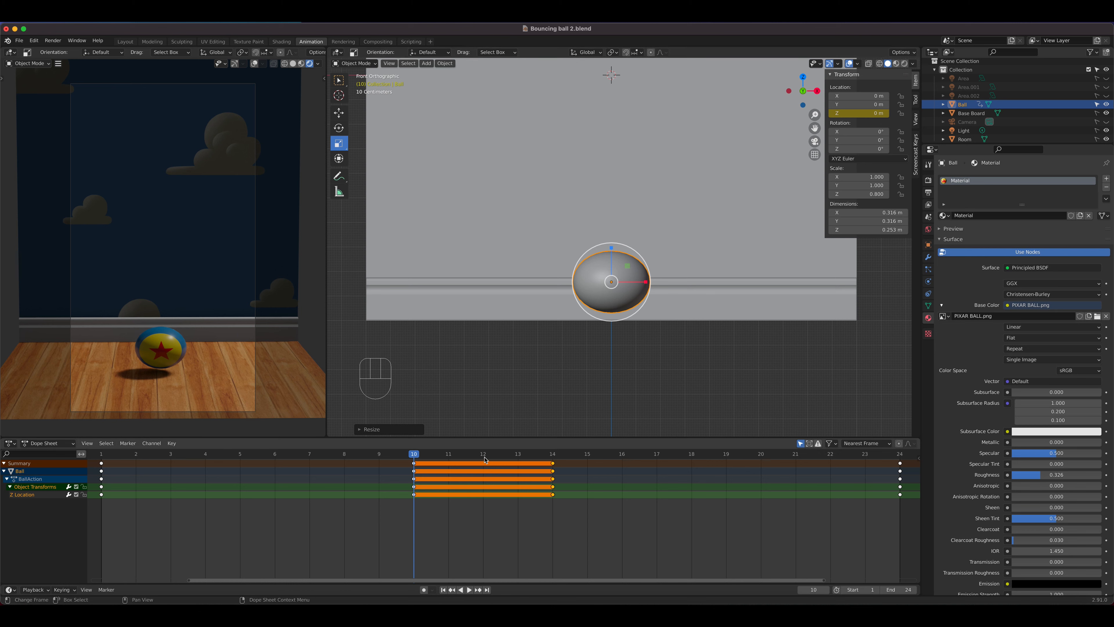
- At frame 10, set the ball's Z scale to 1 and insert a single keyframe on that channel
{"action": "left_click", "coordinate": [858, 193]}
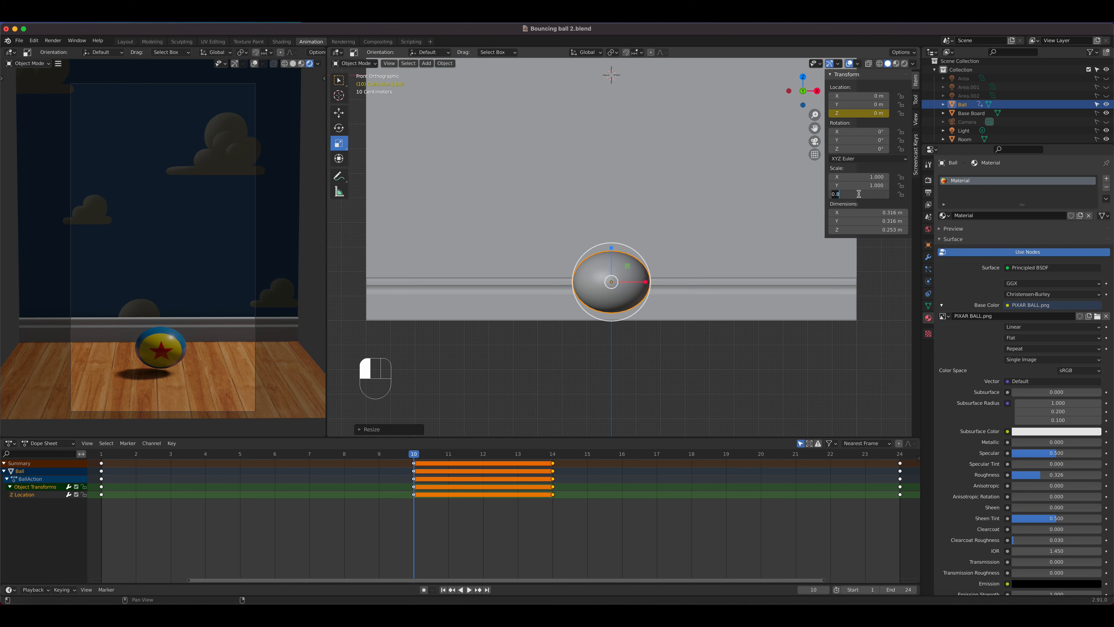
{"action": "type", "text": "1"}
{"action": "key", "text": "Return"}
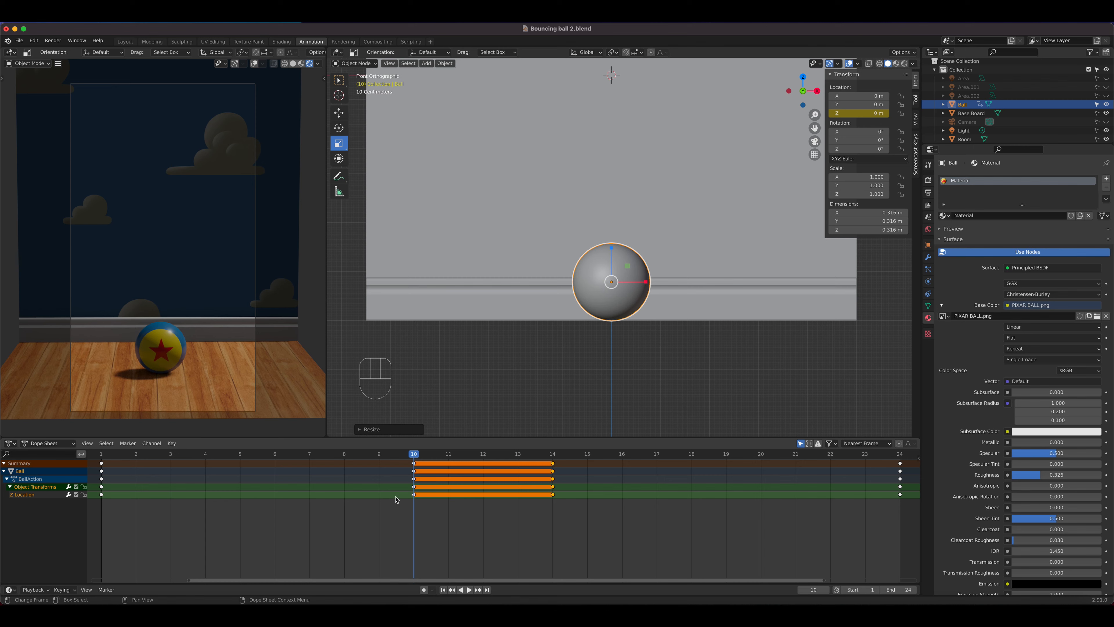
{"action": "right_click", "coordinate": [849, 194]}
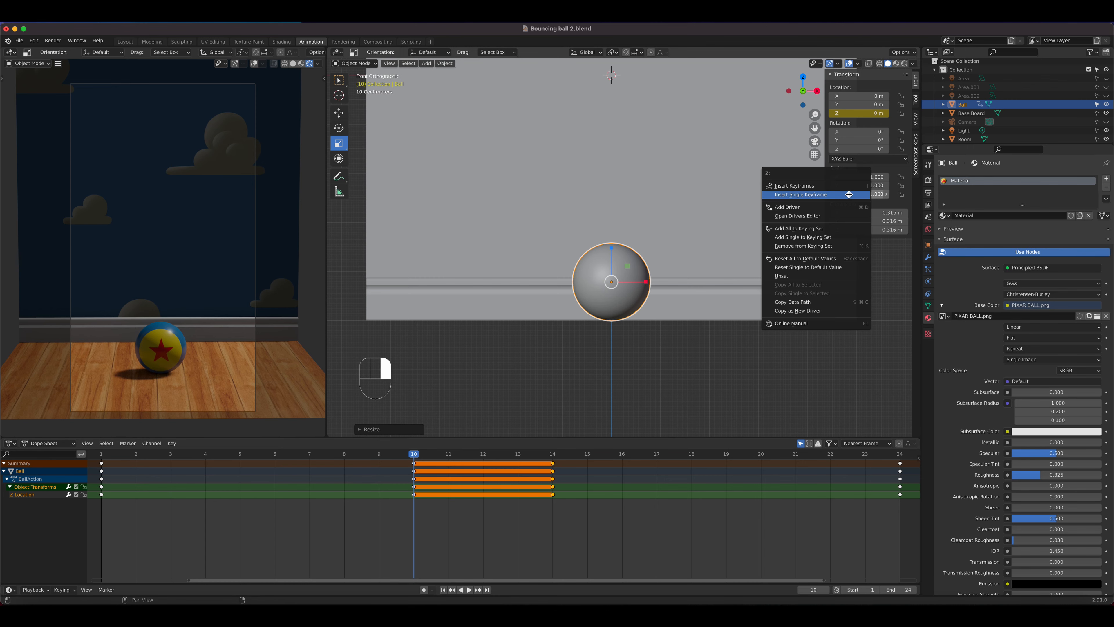
{"action": "left_click", "coordinate": [817, 197]}
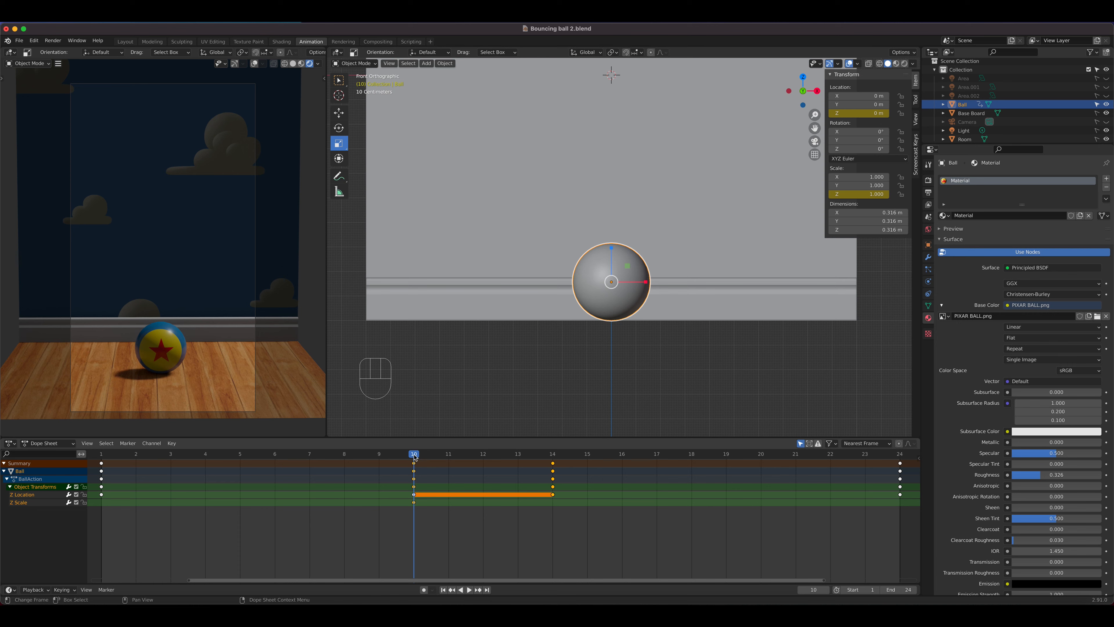
- At frame 12, set the ball's Z scale to 0.8 and insert a single keyframe on that channel
{"action": "left_click_drag", "start_coordinate": [414, 457], "coordinate": [552, 459]}
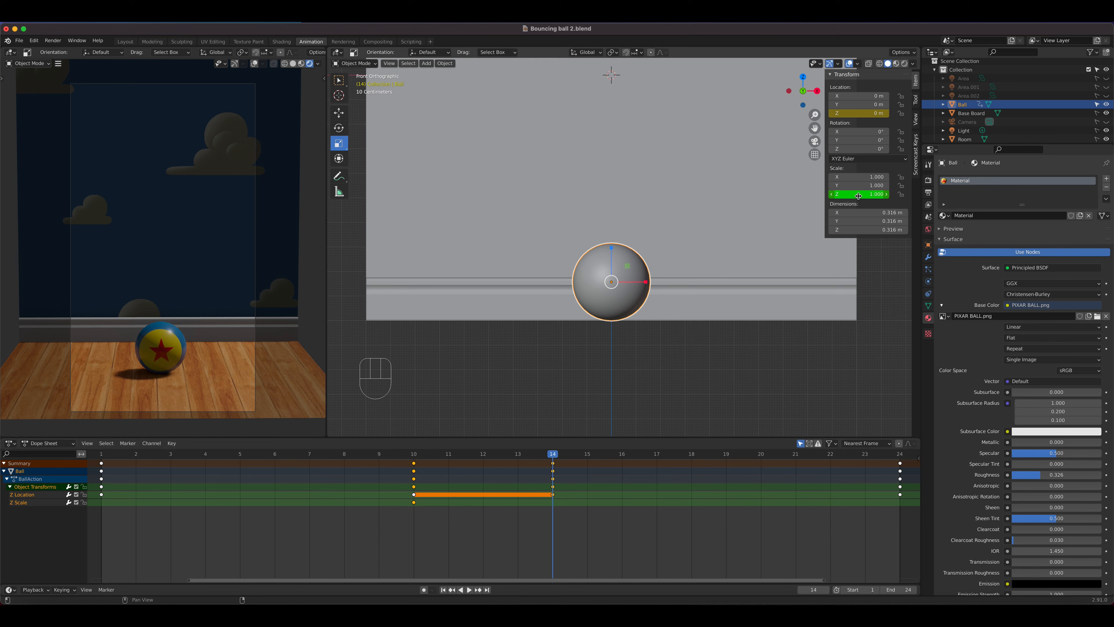
{"action": "left_click_drag", "start_coordinate": [554, 458], "coordinate": [397, 461]}
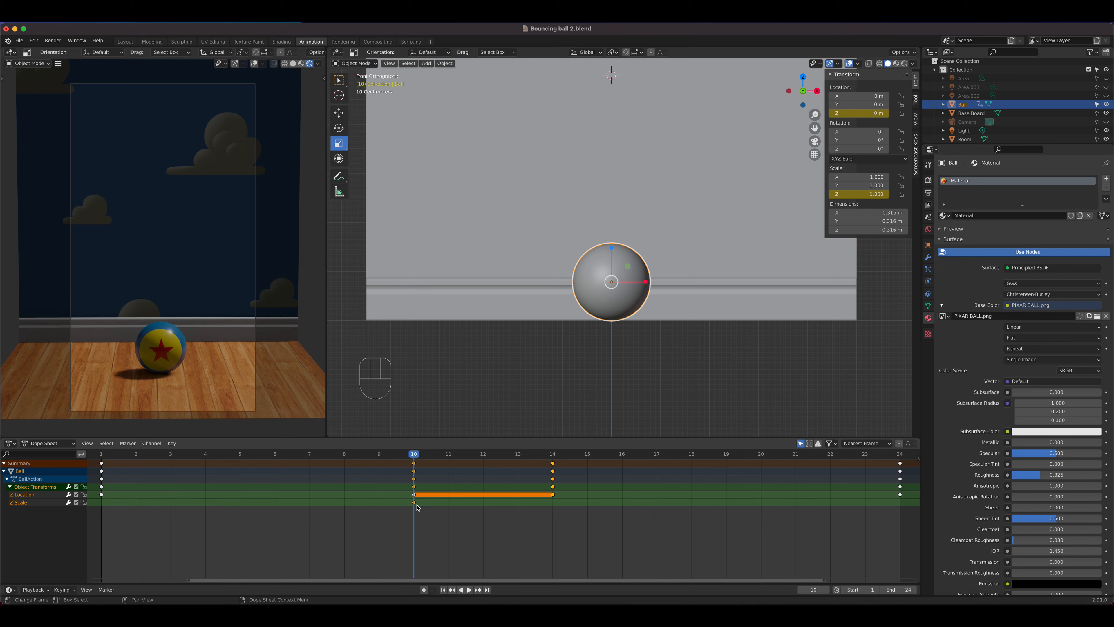
{"action": "left_click_drag", "start_coordinate": [419, 459], "coordinate": [484, 456]}
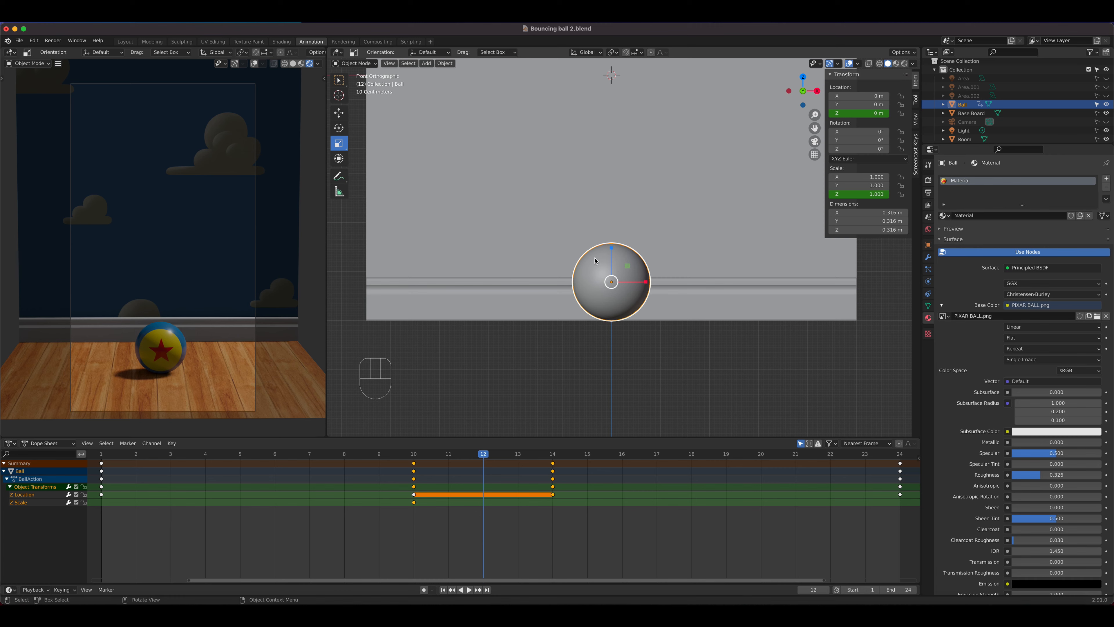
{"action": "left_click_drag", "start_coordinate": [611, 249], "coordinate": [611, 251]}
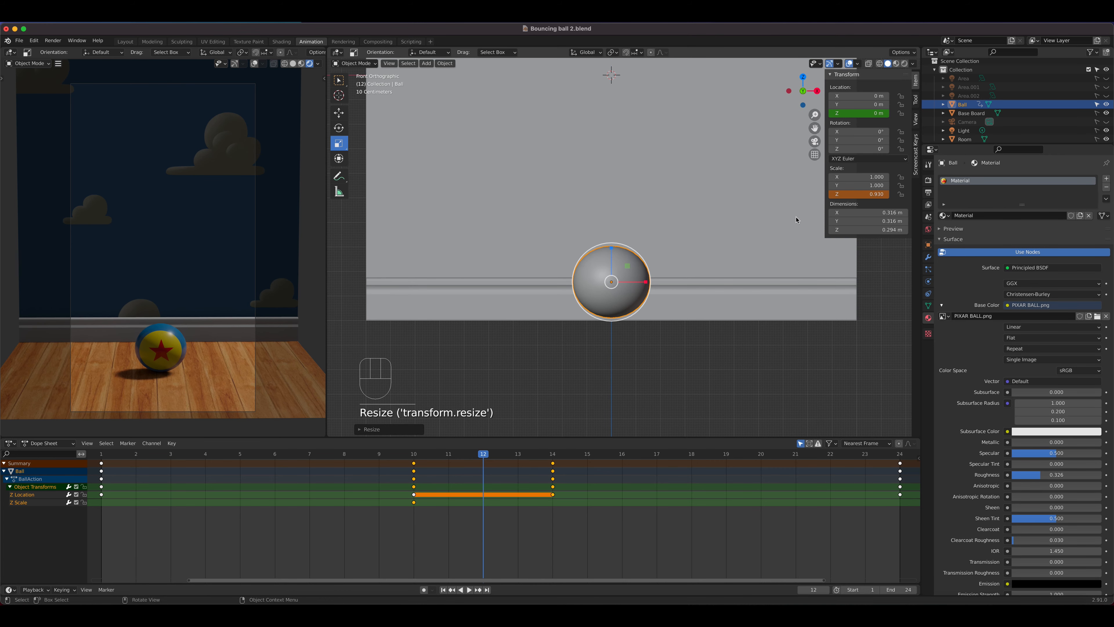
{"action": "left_click", "coordinate": [855, 196]}
{"action": "type", "text": "0.8"}
{"action": "key", "text": "Return"}
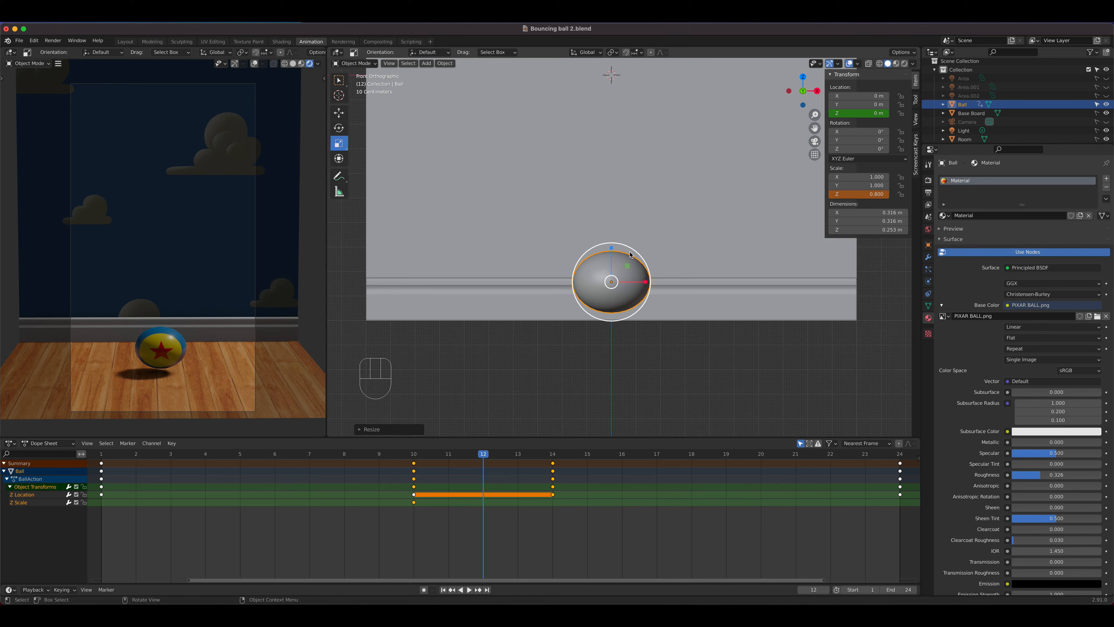
{"action": "right_click", "coordinate": [851, 193]}
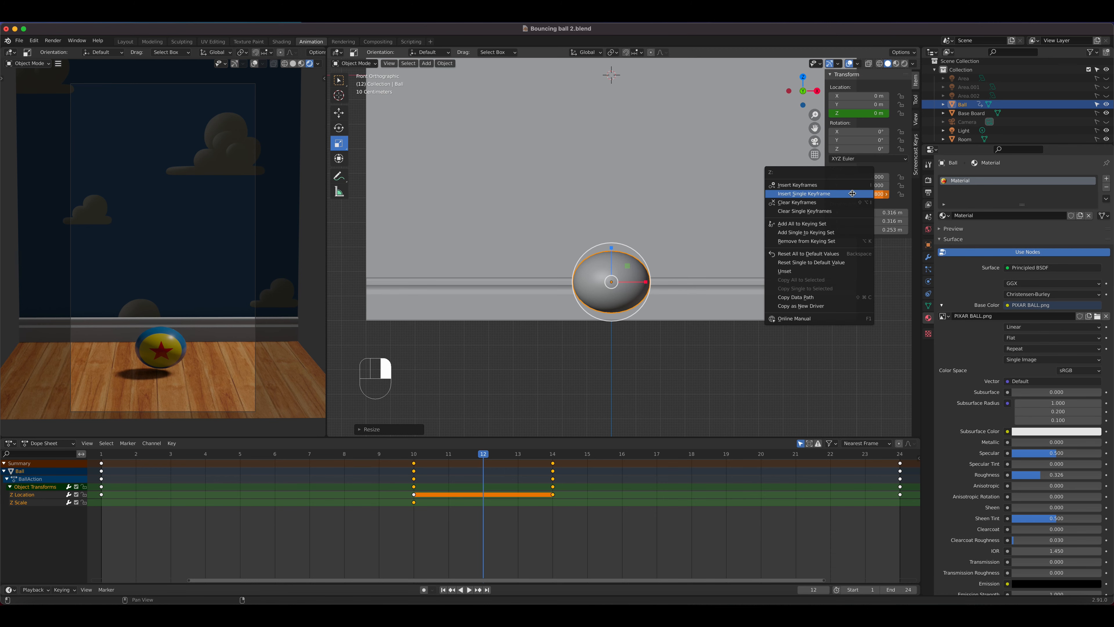
{"action": "left_click", "coordinate": [844, 193]}
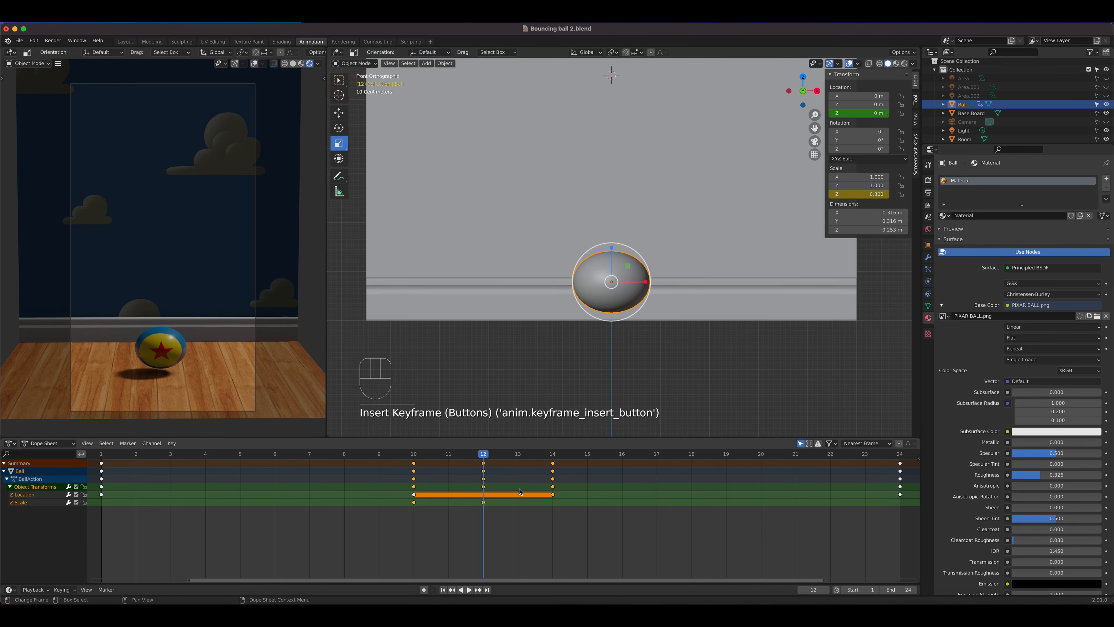
- At frame 14, keyframe the ball's Z scale alone at 1, and play the animation to review the squash
{"action": "left_click_drag", "start_coordinate": [483, 454], "coordinate": [552, 454]}
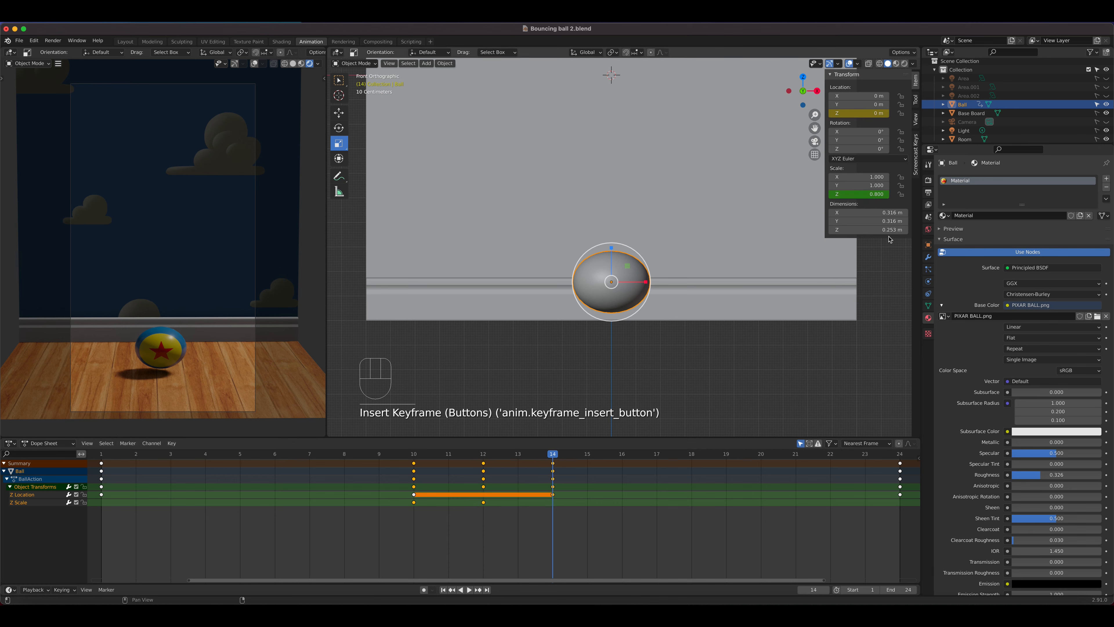
{"action": "left_click", "coordinate": [852, 196]}
{"action": "type", "text": "1"}
{"action": "key", "text": "Return"}
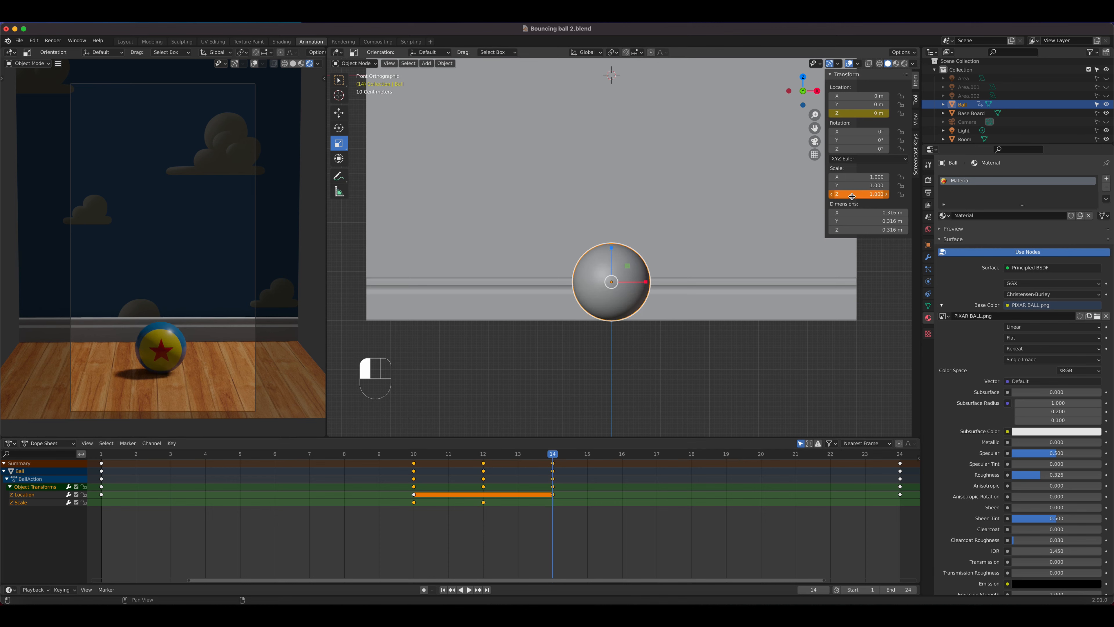
{"action": "right_click", "coordinate": [852, 196]}
{"action": "left_click", "coordinate": [852, 196]}
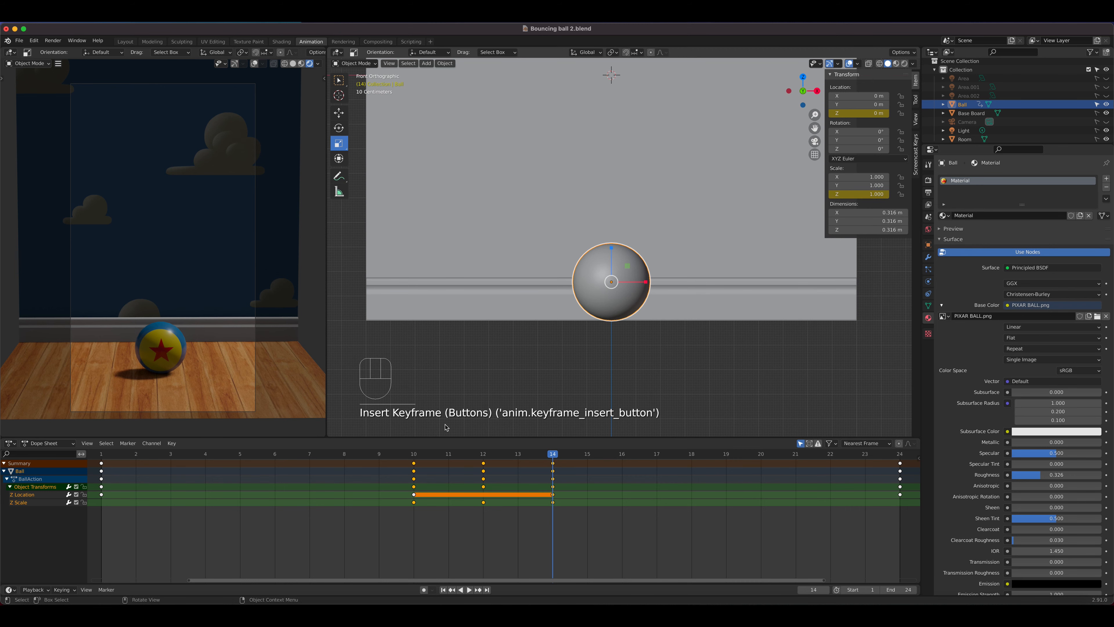
{"action": "key", "text": "space"}
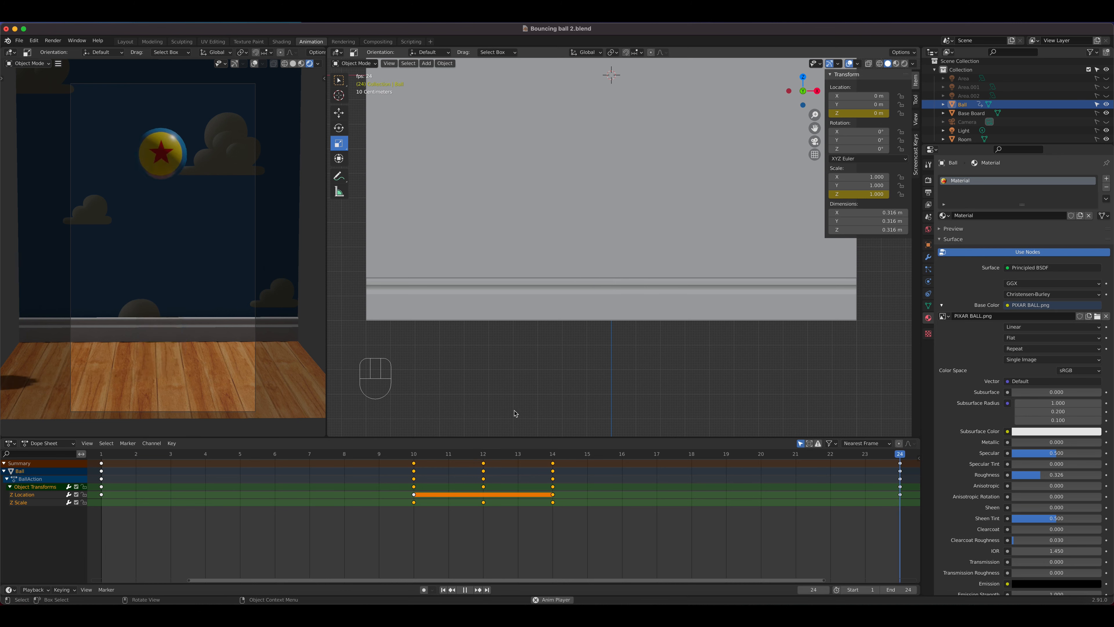
{"action": "key", "text": "space"}
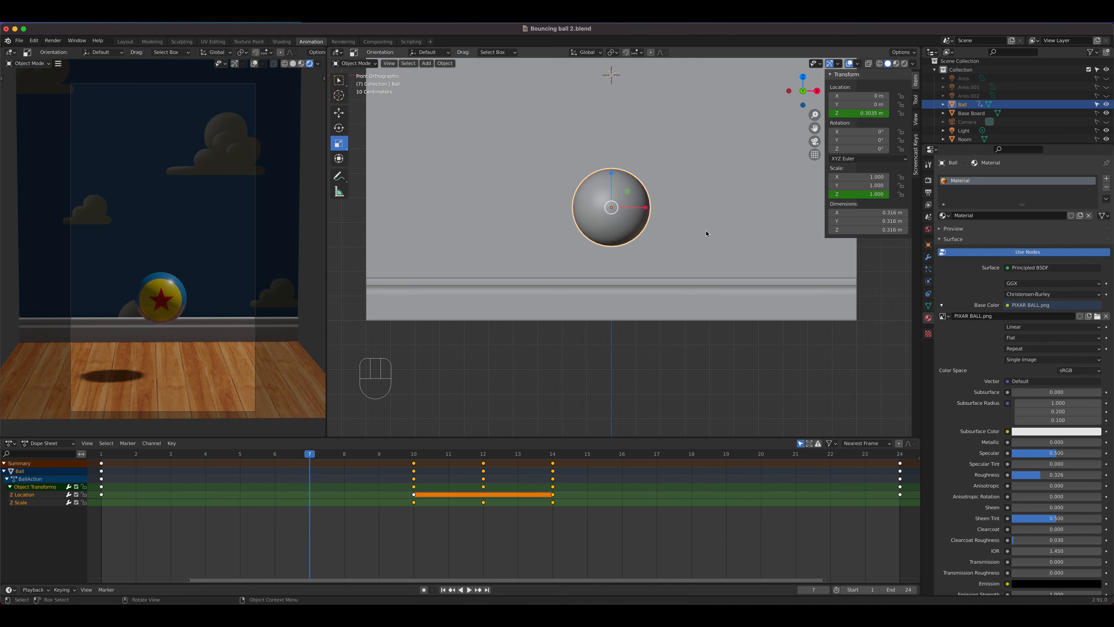
- In a perspective view at frame 12, try stretching the ball along X to about 1.226, and along Y
{"action": "middle_click_drag", "start_coordinate": [671, 213], "coordinate": [628, 255]}
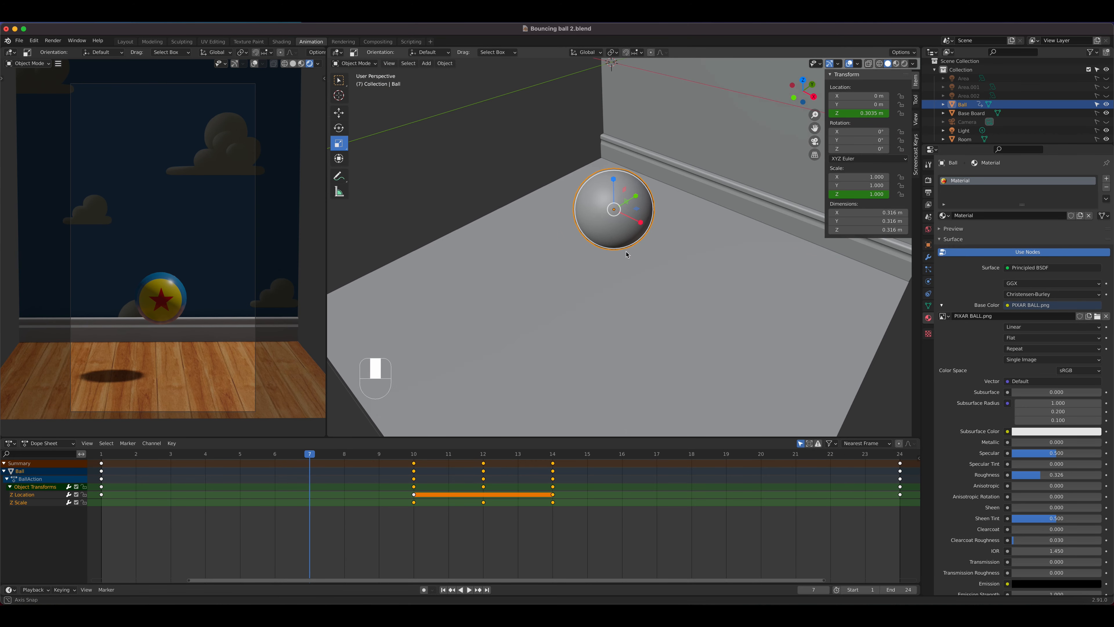
{"action": "left_click", "coordinate": [420, 456]}
{"action": "left_click_drag", "start_coordinate": [434, 457], "coordinate": [482, 454]}
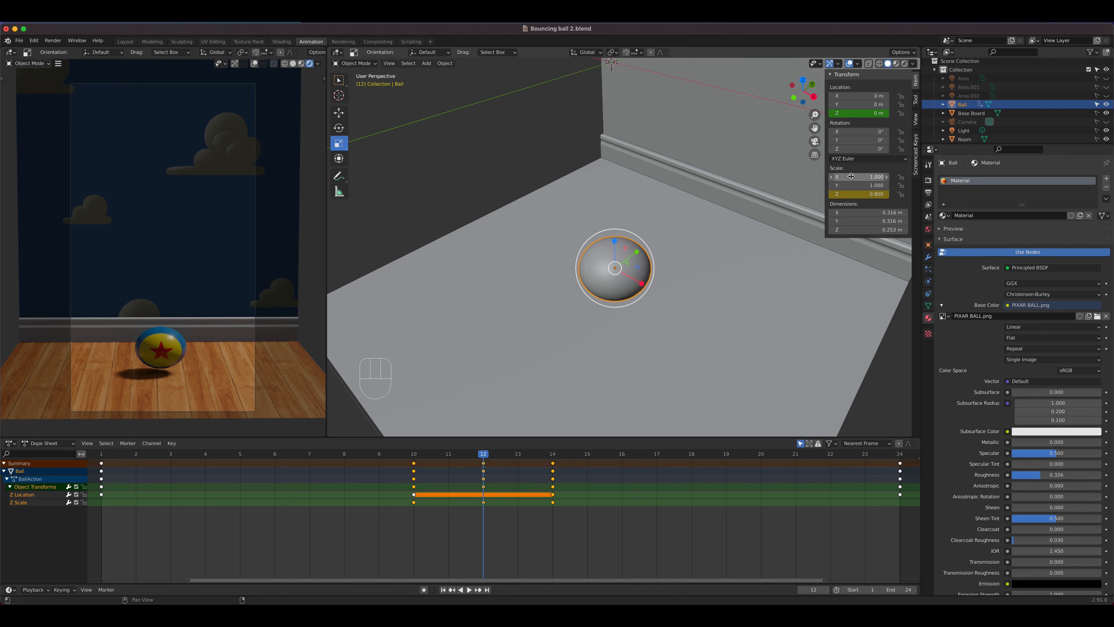
{"action": "left_click_drag", "start_coordinate": [641, 286], "coordinate": [647, 290]}
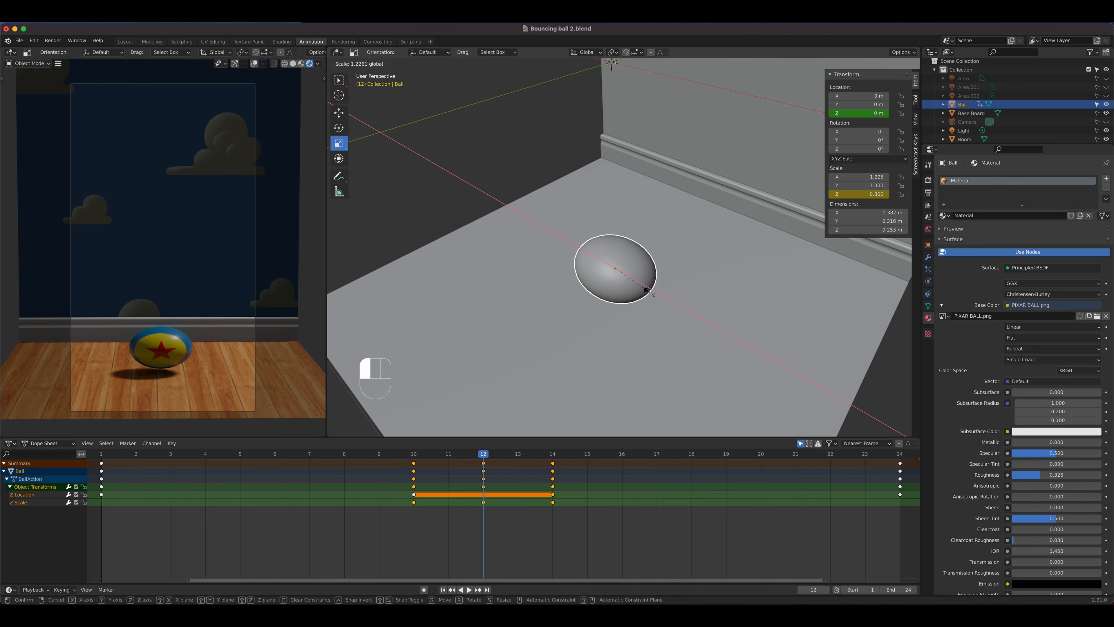
{"action": "right_click", "coordinate": [647, 290]}
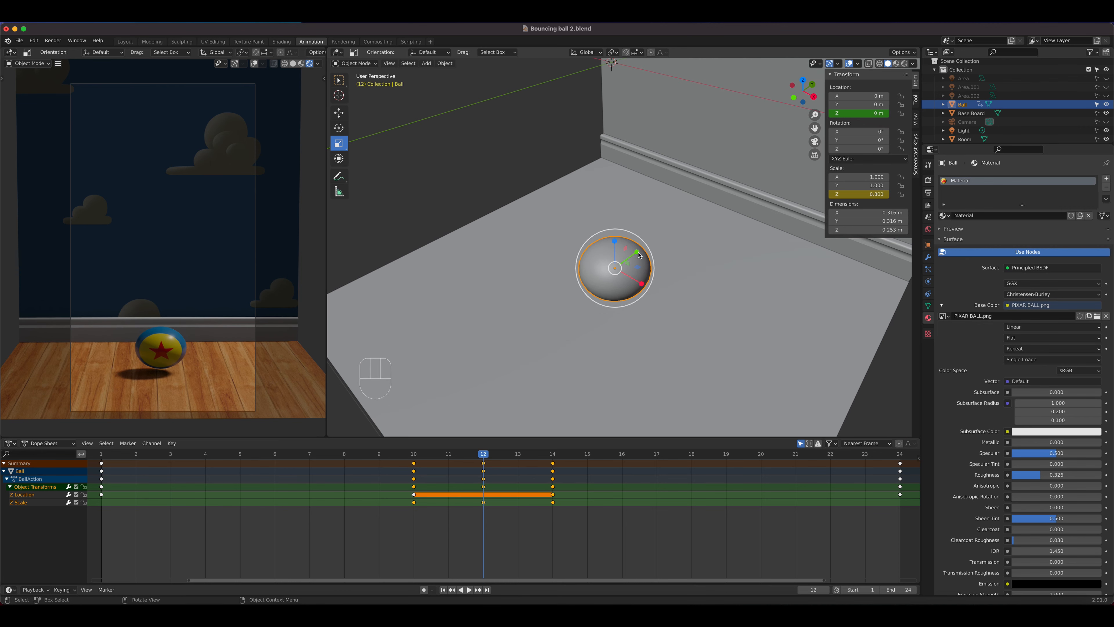
{"action": "left_click_drag", "start_coordinate": [638, 252], "coordinate": [646, 248]}
{"action": "right_click", "coordinate": [643, 249]}
- At frame 10, insert single keyframes on the ball's X scale and Y scale channels
{"action": "left_click_drag", "start_coordinate": [448, 462], "coordinate": [424, 466]}
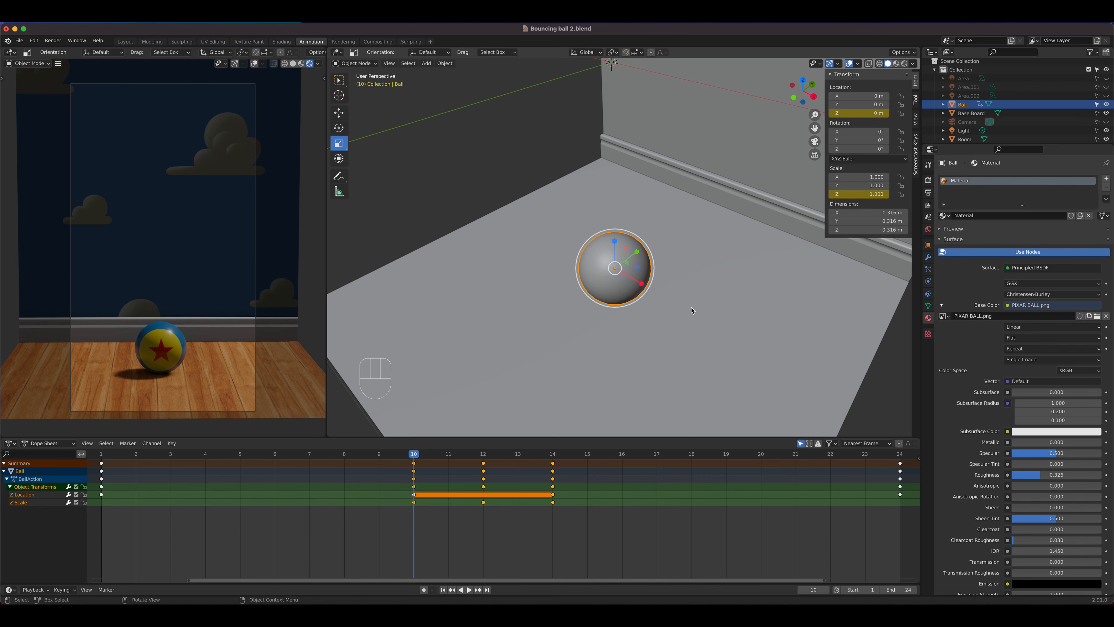
{"action": "right_click", "coordinate": [867, 175]}
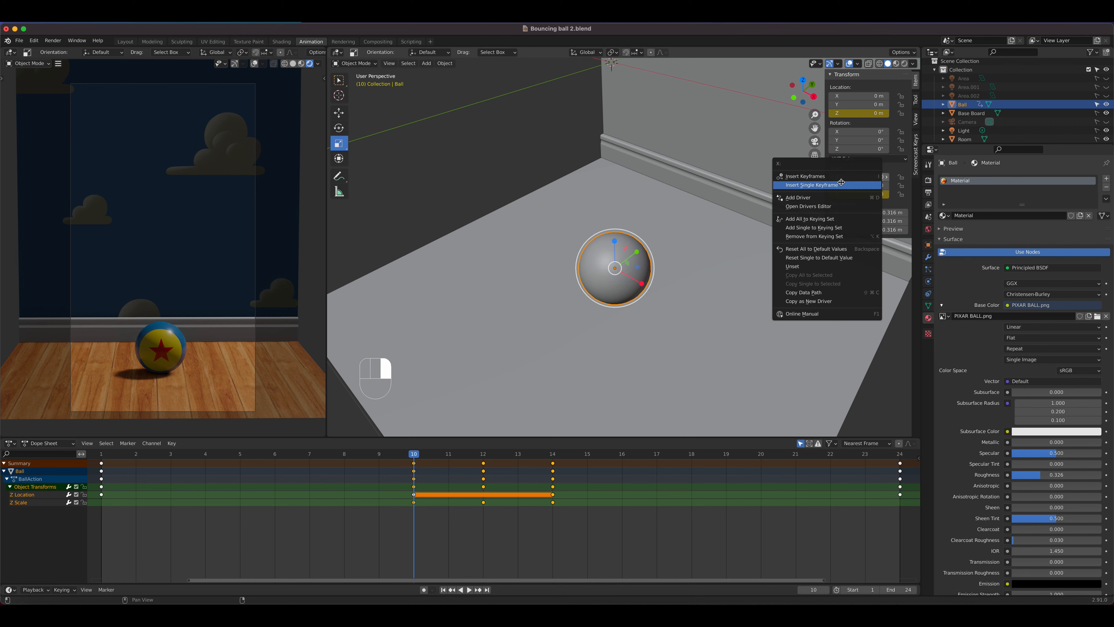
{"action": "left_click", "coordinate": [840, 184]}
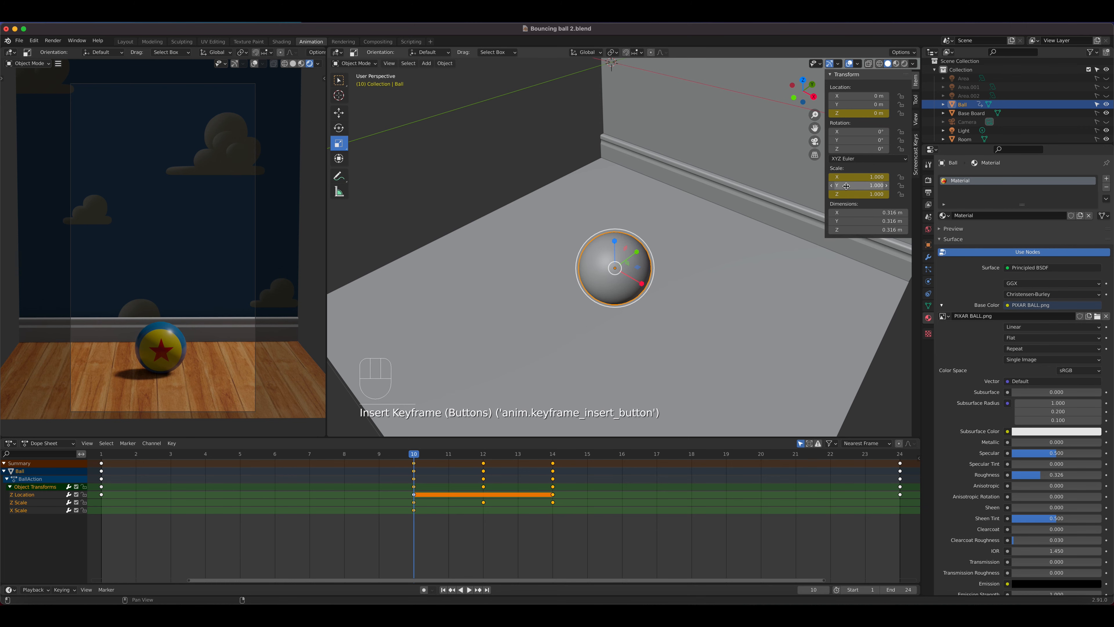
{"action": "left_click", "coordinate": [846, 185]}
{"action": "key", "text": "Escape"}
{"action": "right_click", "coordinate": [855, 185]}
{"action": "left_click", "coordinate": [820, 194]}
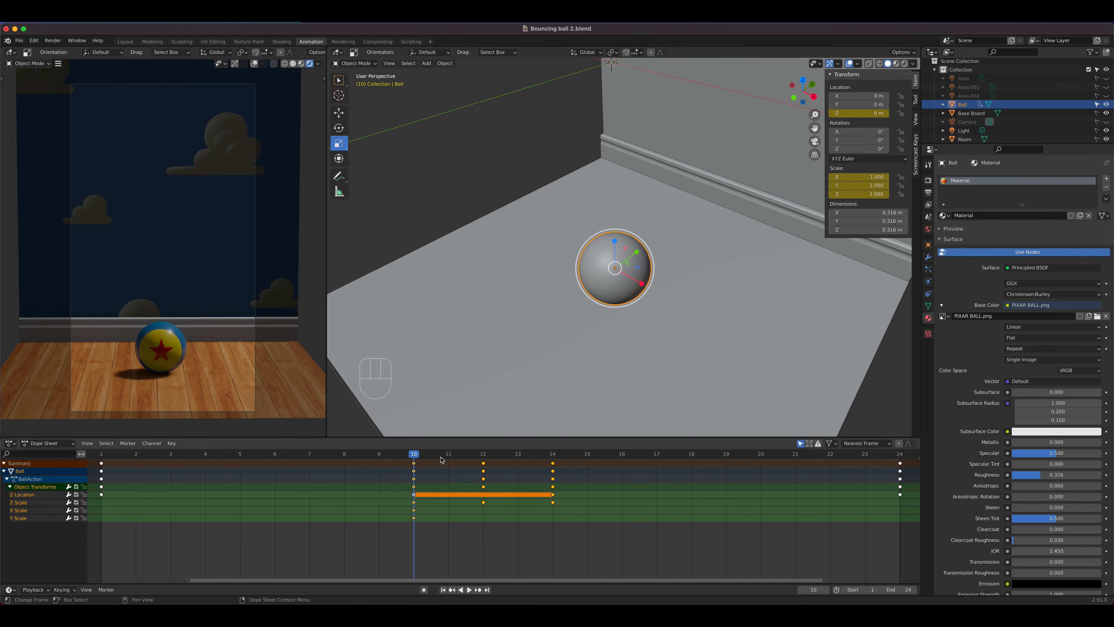
- At frame 12, set both the X scale and the Y scale of the ball to 1.2
{"action": "left_click_drag", "start_coordinate": [414, 457], "coordinate": [483, 457]}
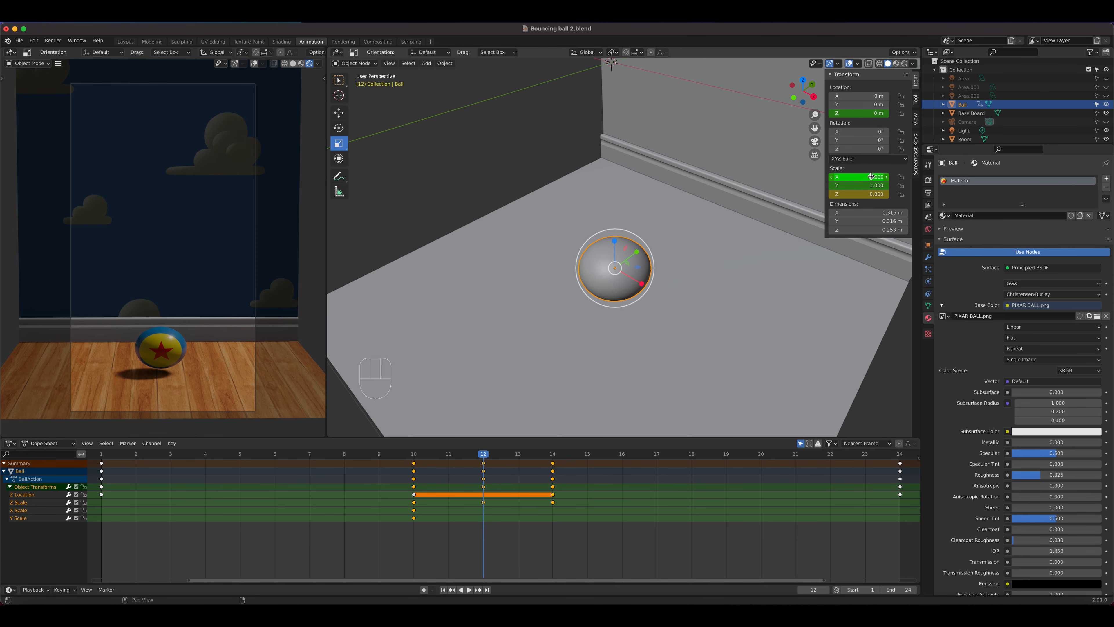
{"action": "left_click", "coordinate": [871, 176]}
{"action": "type", "text": "1.2"}
{"action": "key", "text": "Return"}
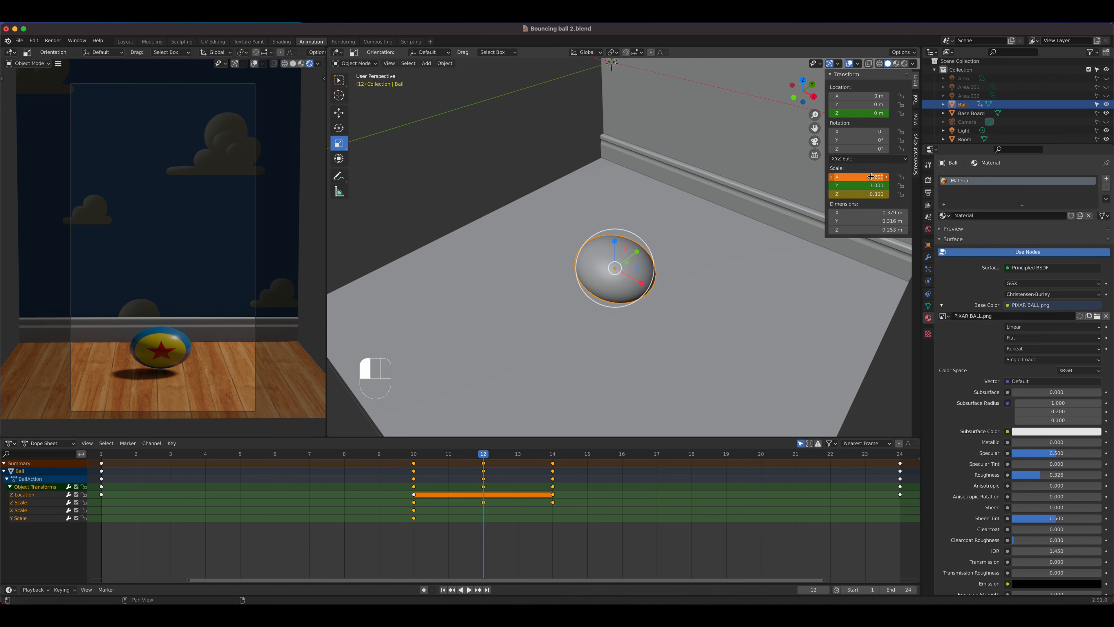
{"action": "left_click", "coordinate": [860, 186]}
{"action": "type", "text": "1.2"}
{"action": "key", "text": "Return"}
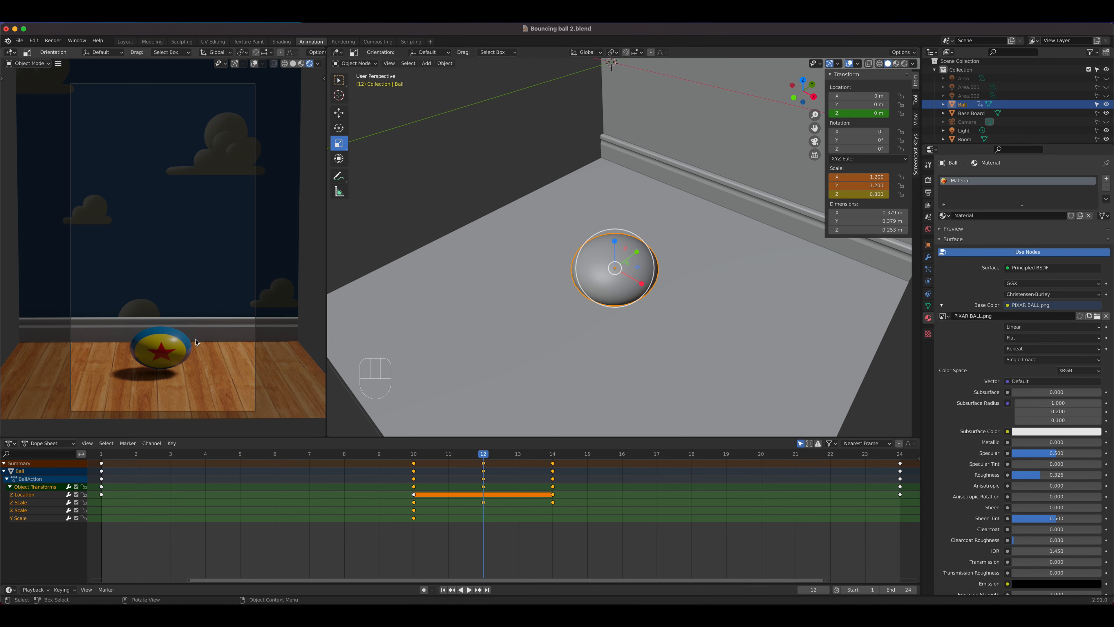
- At frame 12, insert single keyframes on the ball's X and Y scale, and key its whole Scale as well
{"action": "right_click", "coordinate": [861, 177]}
{"action": "left_click", "coordinate": [862, 177]}
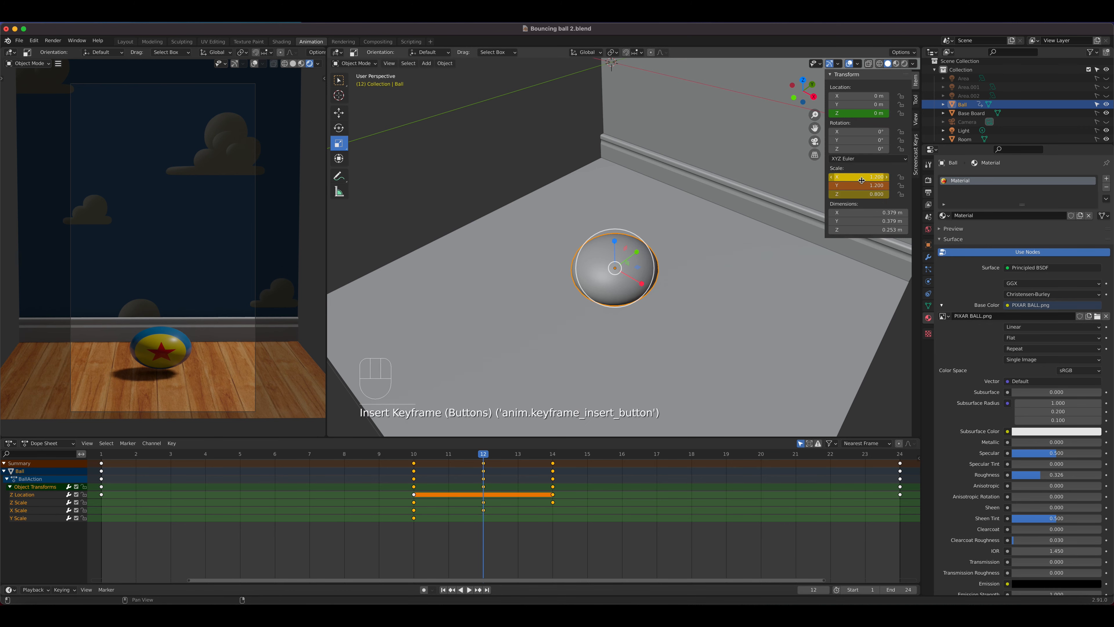
{"action": "right_click", "coordinate": [861, 185]}
{"action": "left_click", "coordinate": [861, 185]}
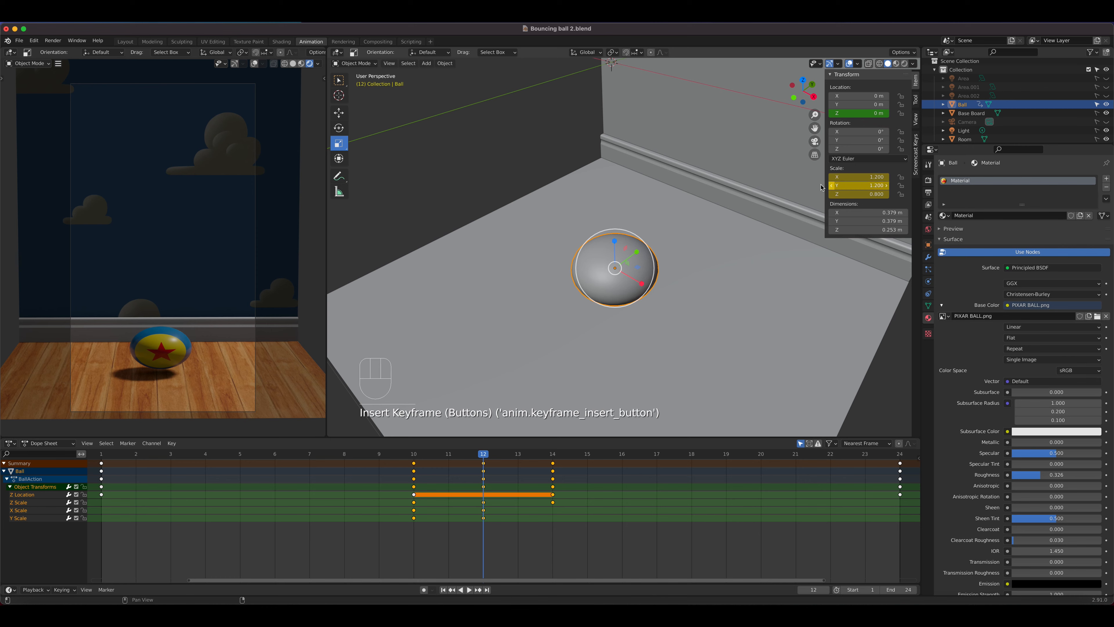
{"action": "key", "text": "i"}
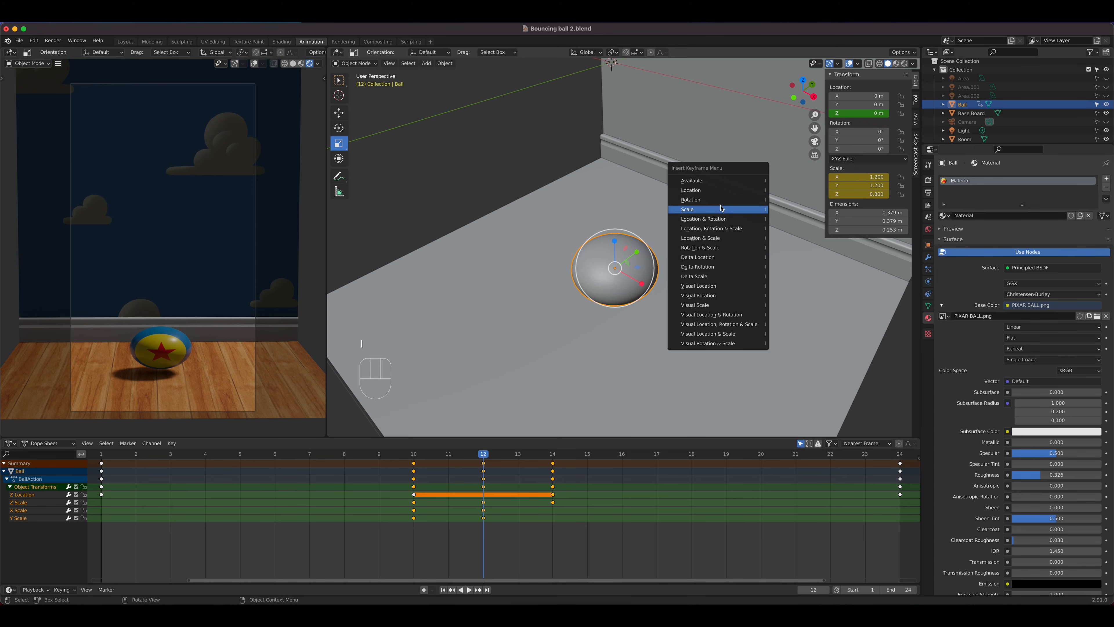
{"action": "left_click", "coordinate": [721, 208]}
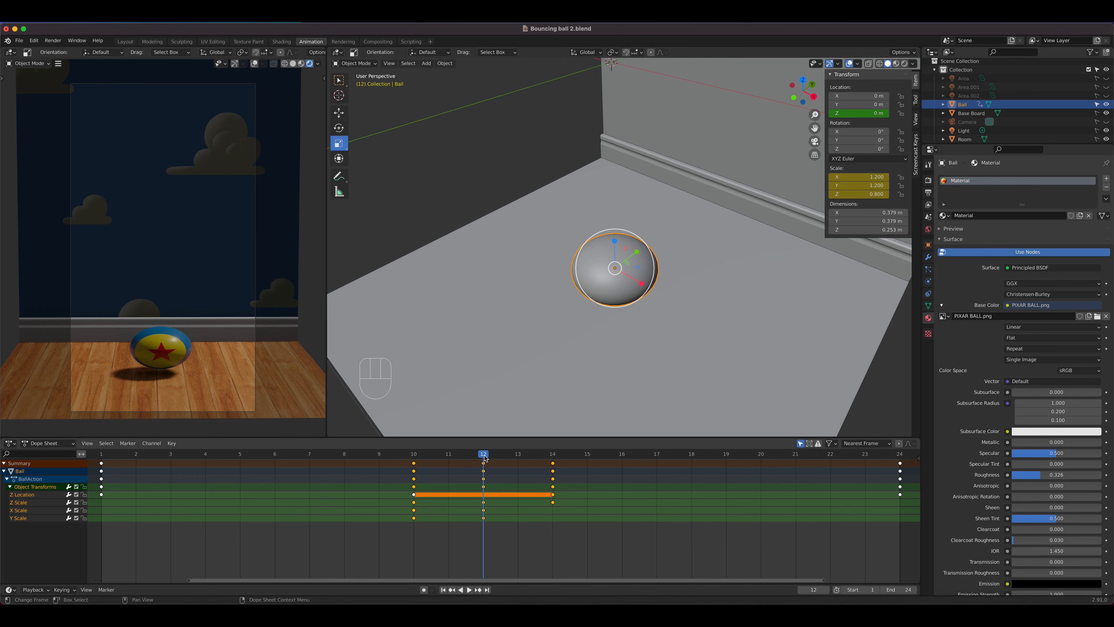
- At frame 14, set the ball's X and Y scale to 1 and insert a Scale keyframe
{"action": "left_click", "coordinate": [529, 458]}
{"action": "left_click_drag", "start_coordinate": [530, 459], "coordinate": [546, 459]}
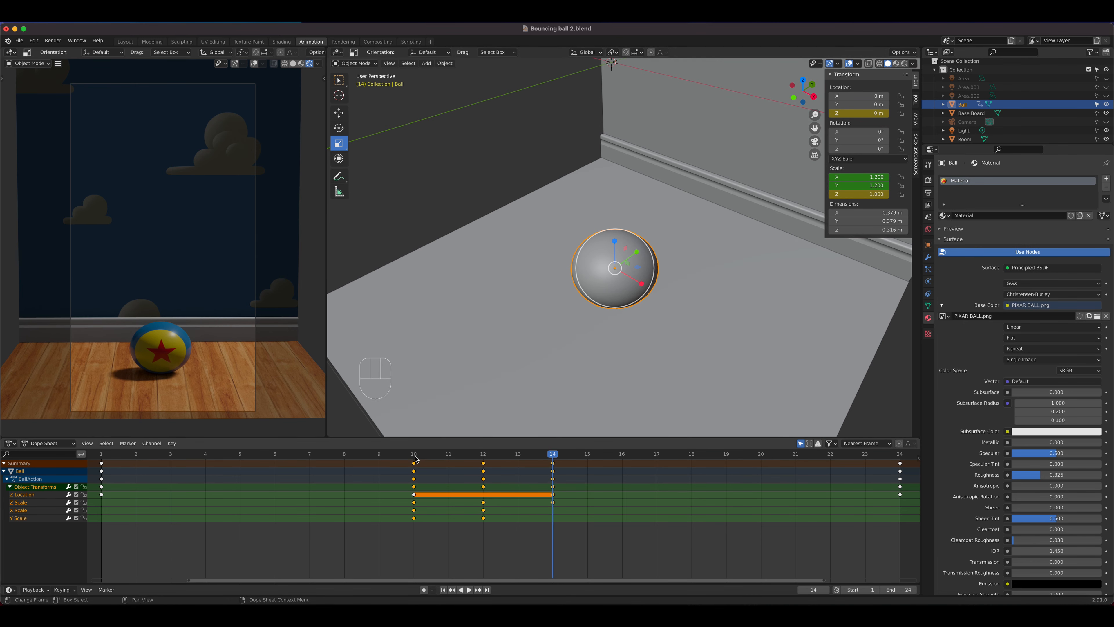
{"action": "left_click", "coordinate": [860, 176]}
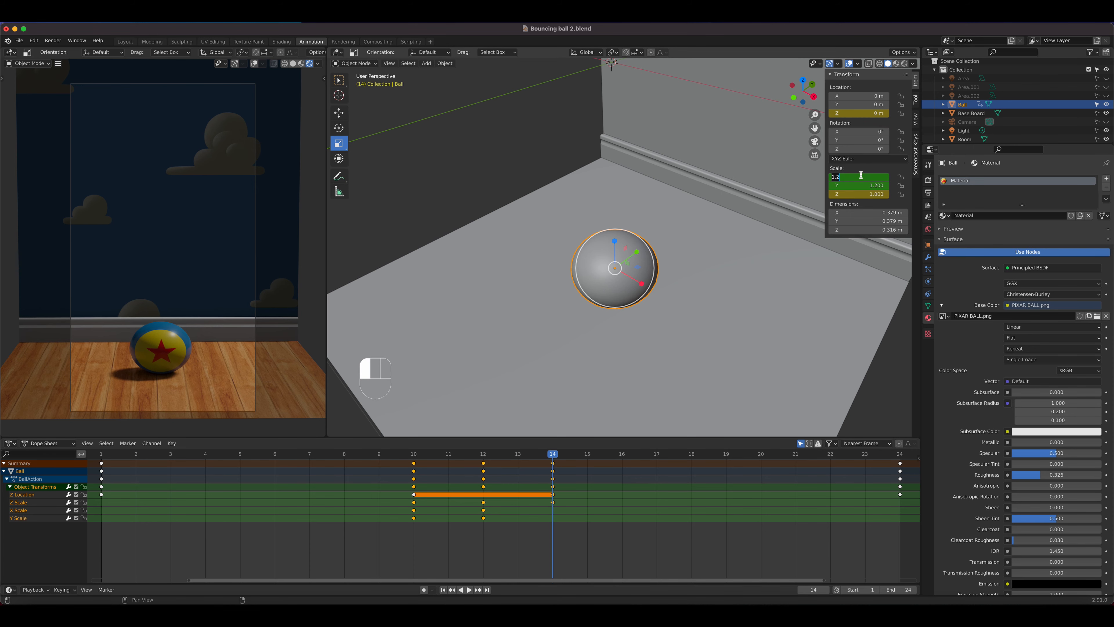
{"action": "left_click", "coordinate": [860, 184]}
{"action": "key", "text": "KP_1"}
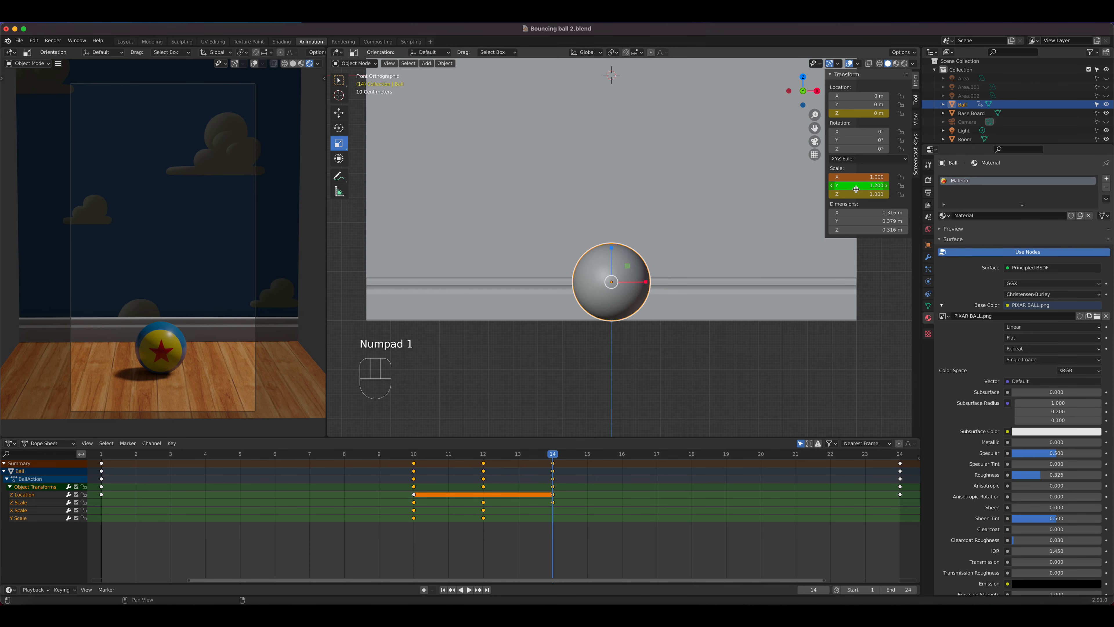
{"action": "left_click", "coordinate": [856, 186]}
{"action": "type", "text": "1"}
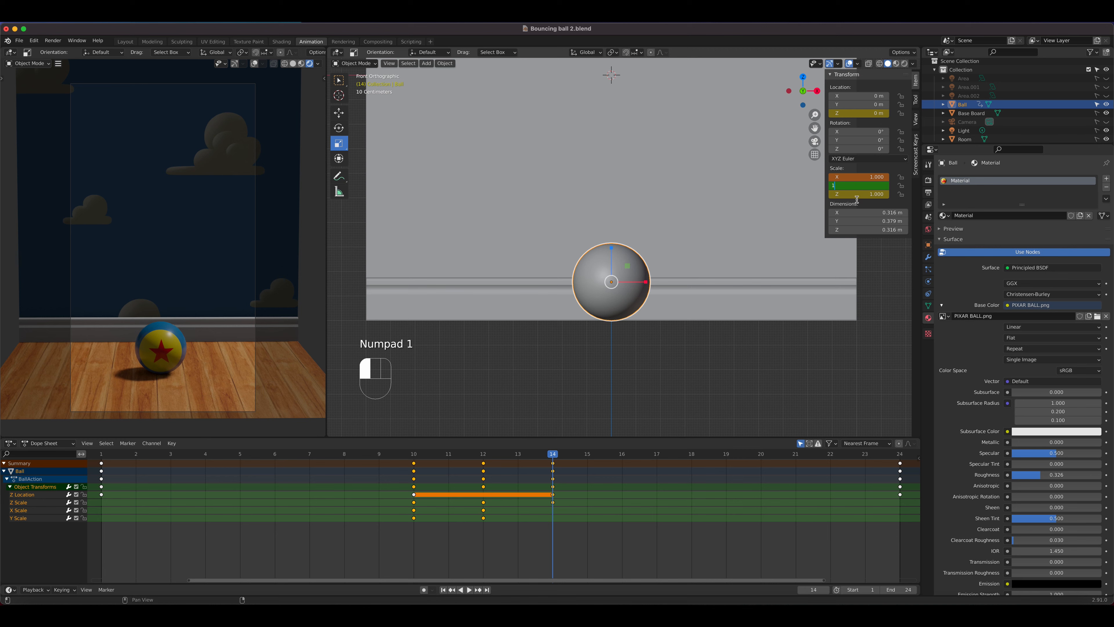
{"action": "key", "text": "Return"}
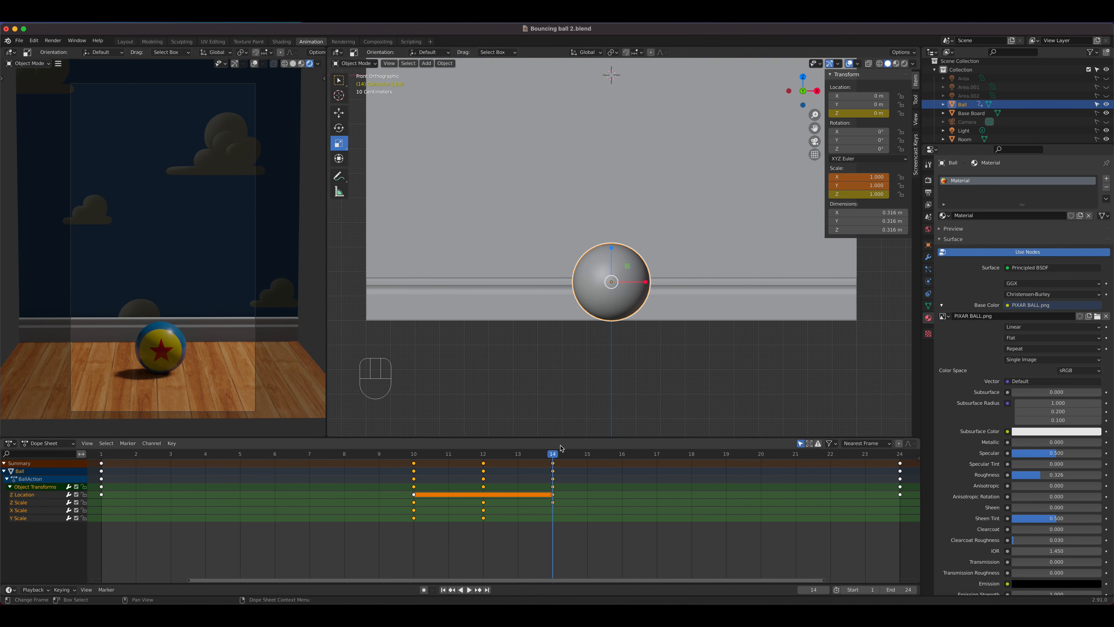
{"action": "key", "text": "i"}
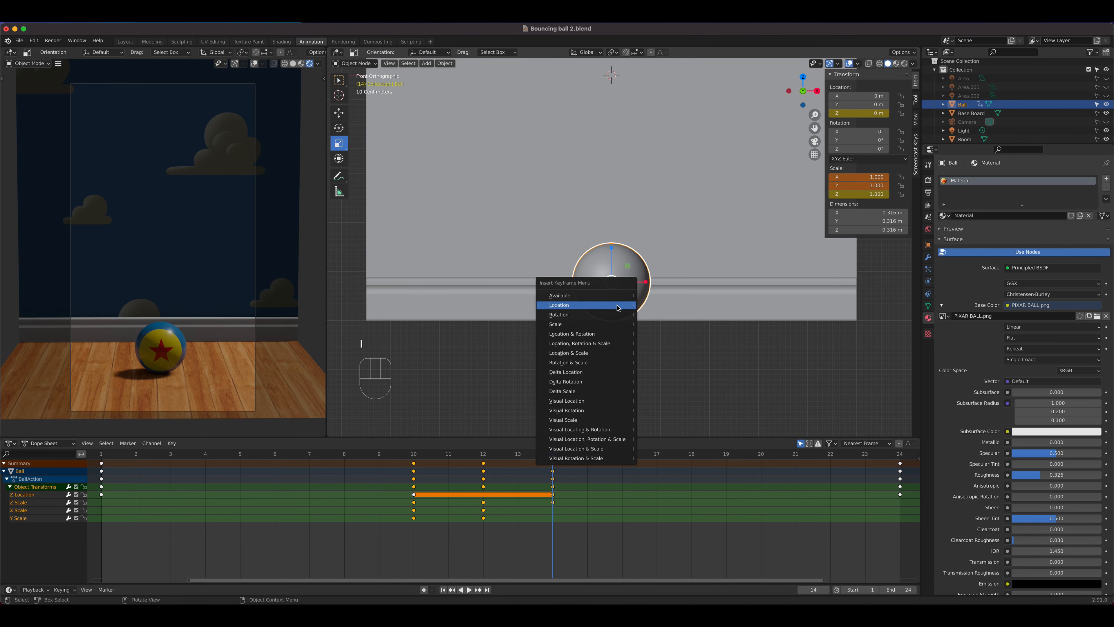
{"action": "left_click", "coordinate": [604, 325]}
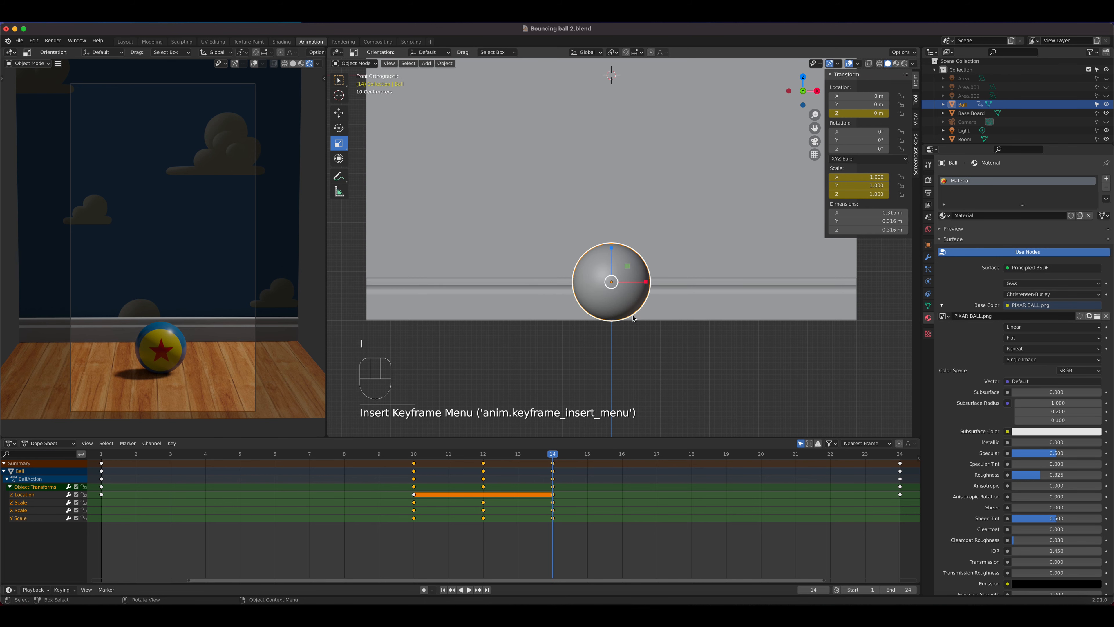
{"action": "right_click", "coordinate": [860, 177]}
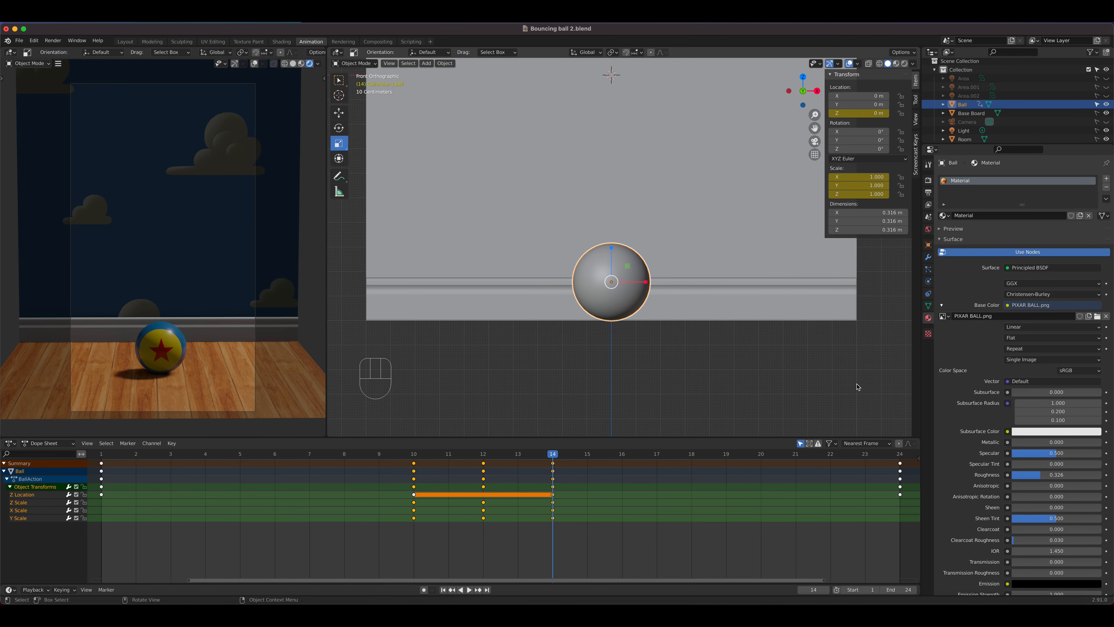
- Play the bounce and scrub between frames 1 and 14 to examine the ball's fall and its squash on ground contact
{"action": "right_click", "coordinate": [861, 181]}
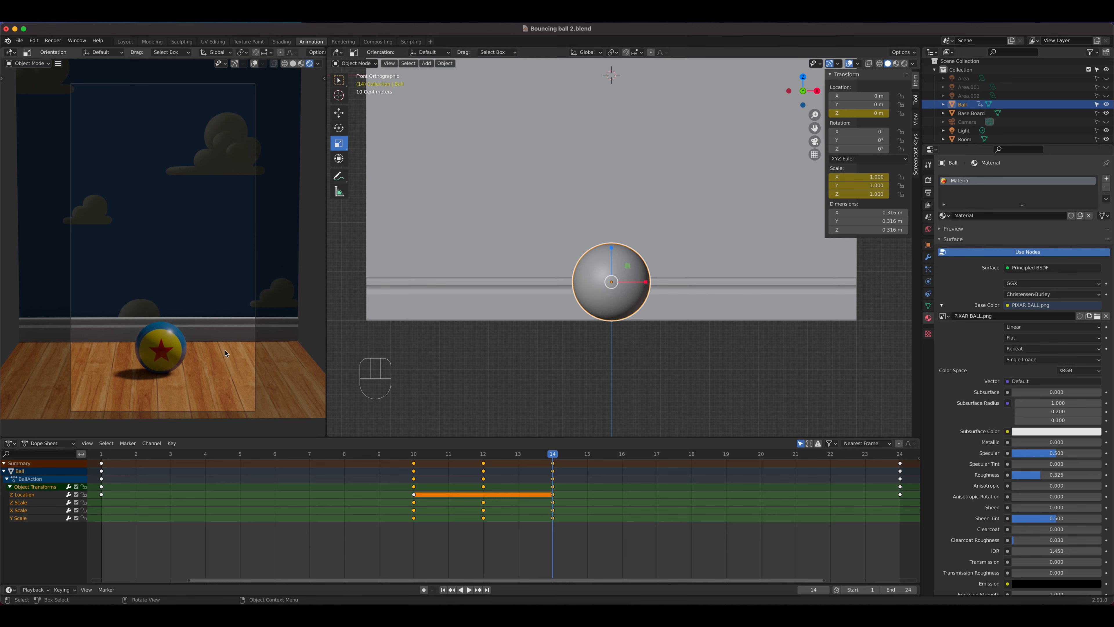
{"action": "key", "text": "space"}
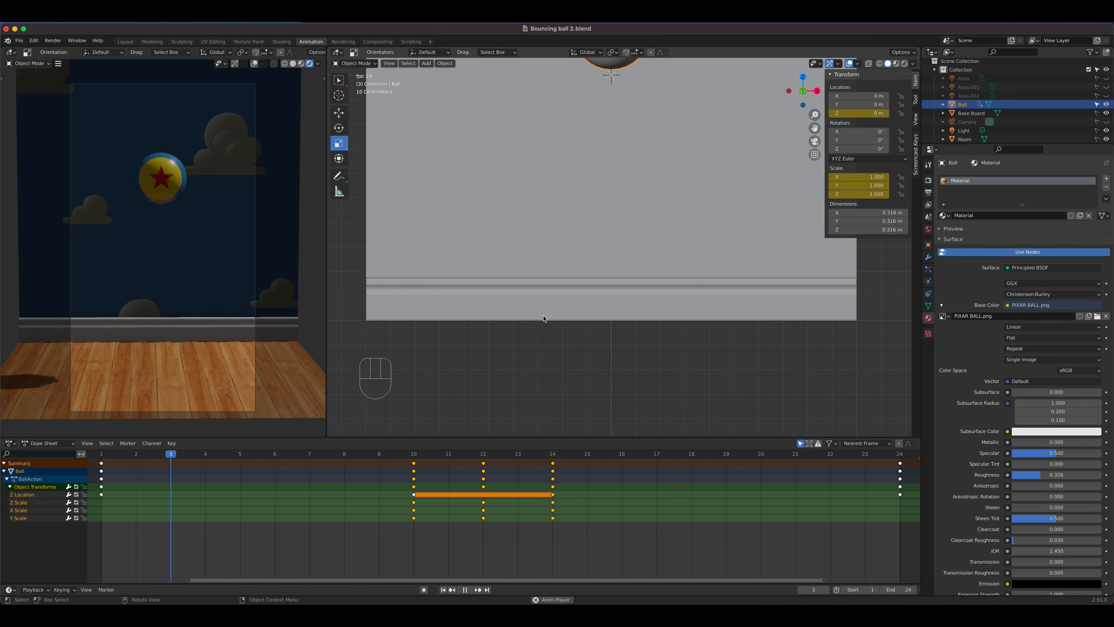
{"action": "key", "text": "space"}
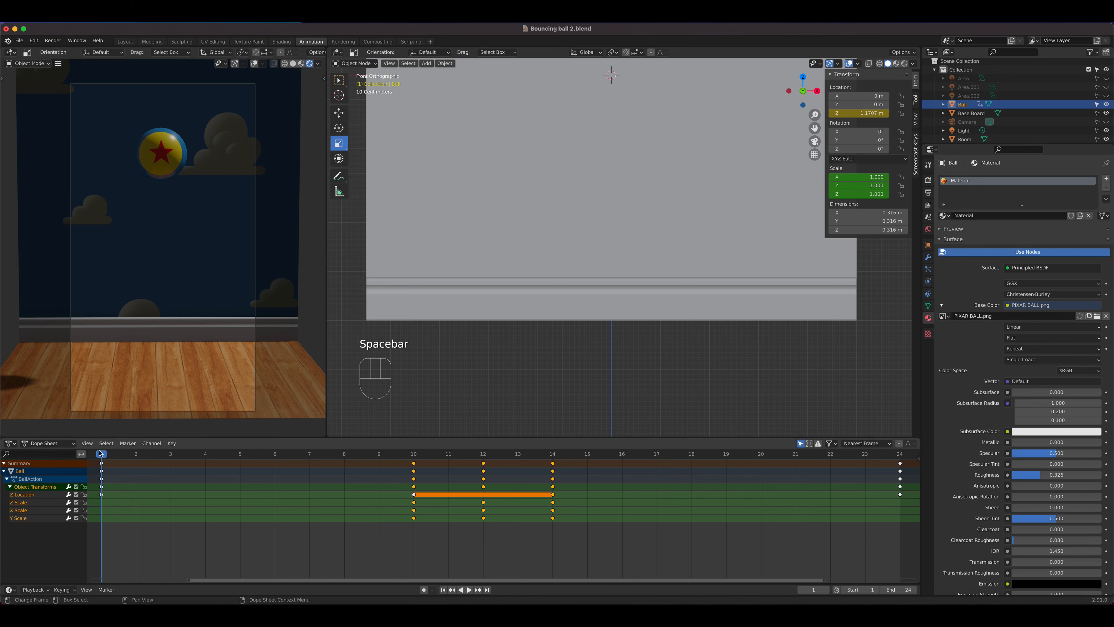
{"action": "left_click_drag", "start_coordinate": [100, 457], "coordinate": [344, 459]}
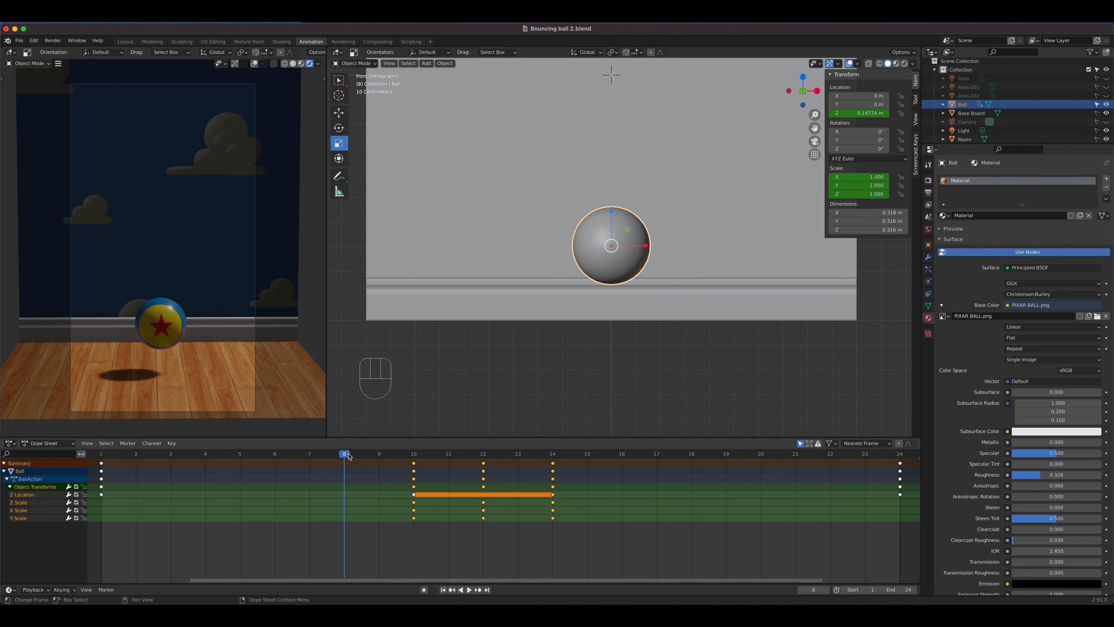
{"action": "left_click_drag", "start_coordinate": [346, 456], "coordinate": [483, 456]}
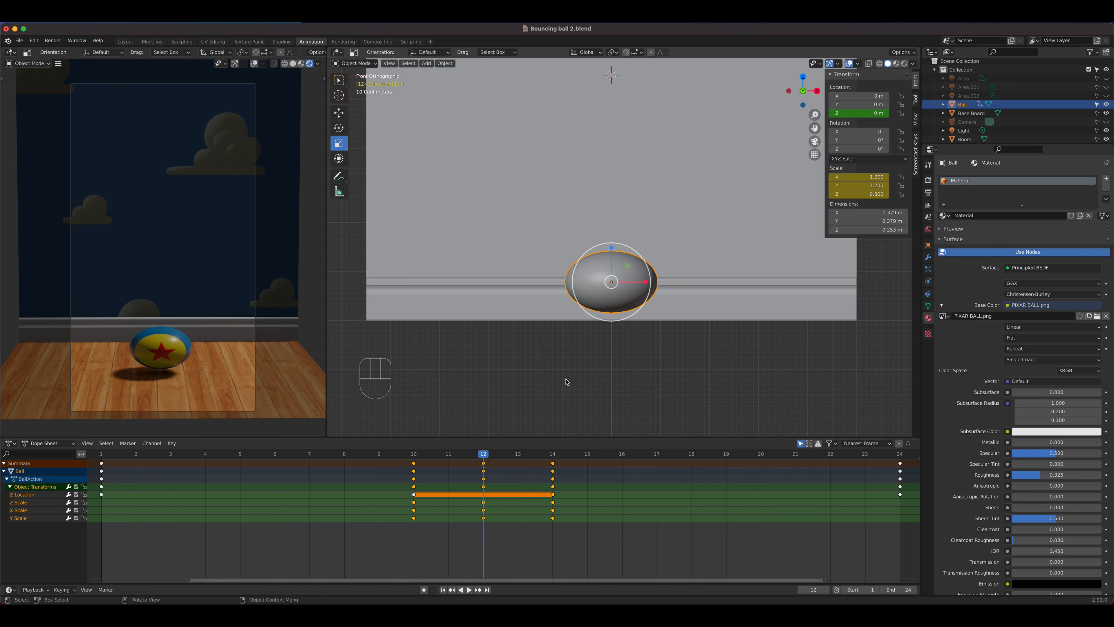
{"action": "left_click_drag", "start_coordinate": [483, 464], "coordinate": [421, 463]}
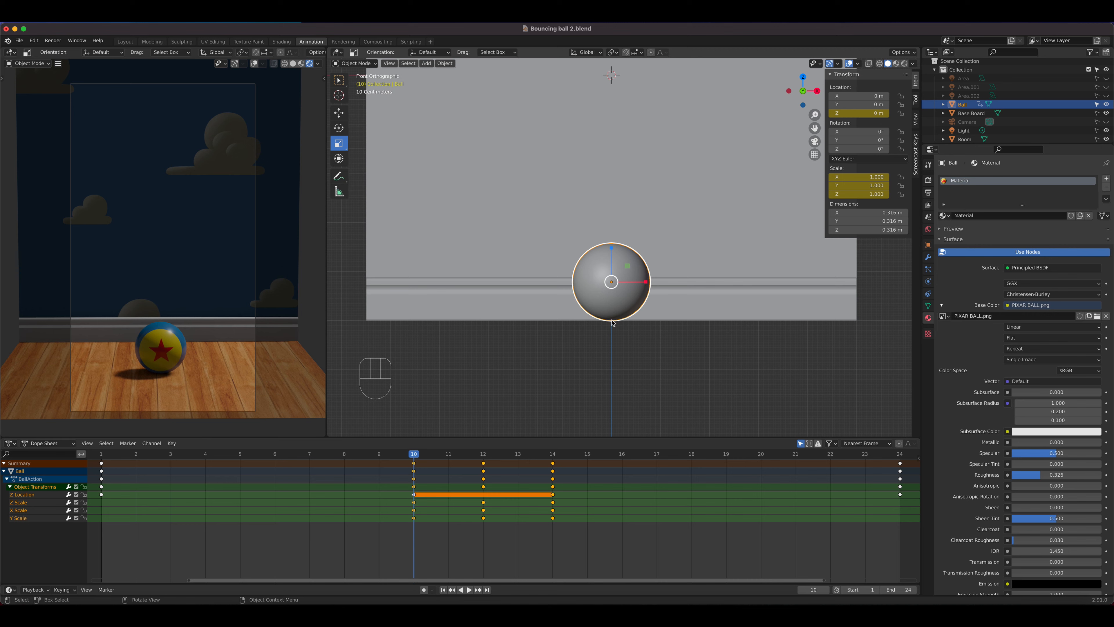
{"action": "left_click_drag", "start_coordinate": [417, 456], "coordinate": [483, 456]}
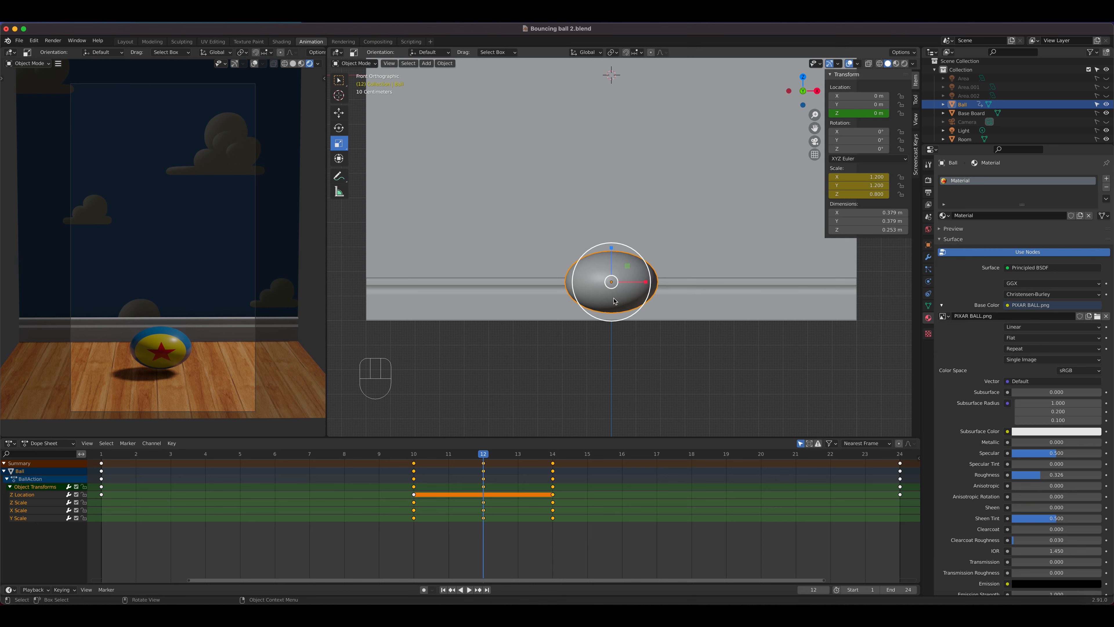
{"action": "left_click_drag", "start_coordinate": [485, 456], "coordinate": [544, 456]}
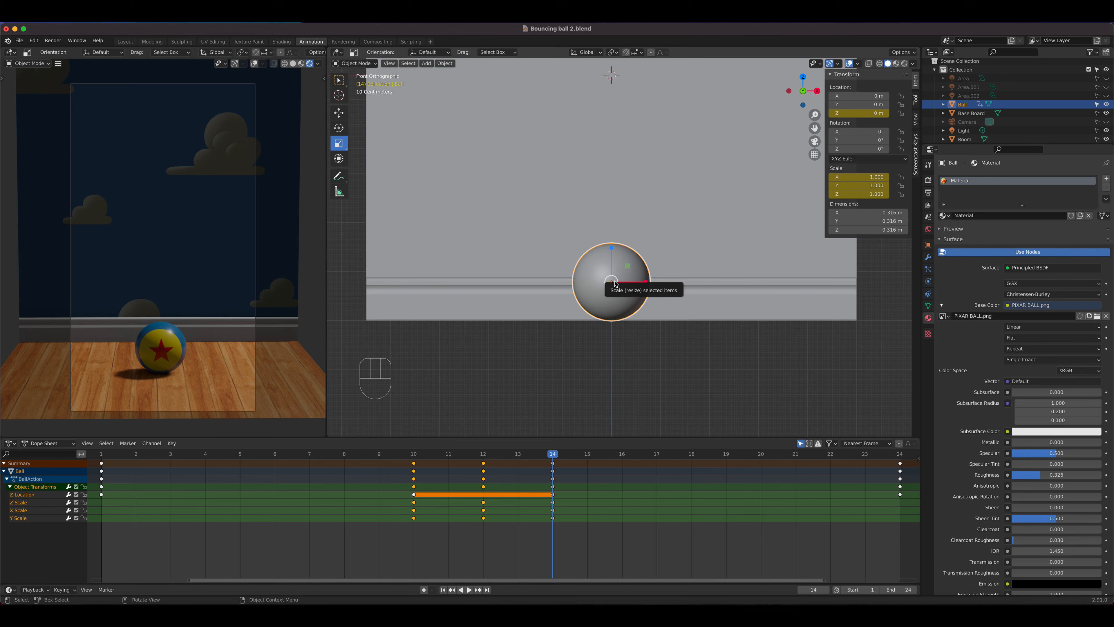
- Play the looping bounce again with the ball's full path in the front view, and stop playback
{"action": "key", "text": "space"}
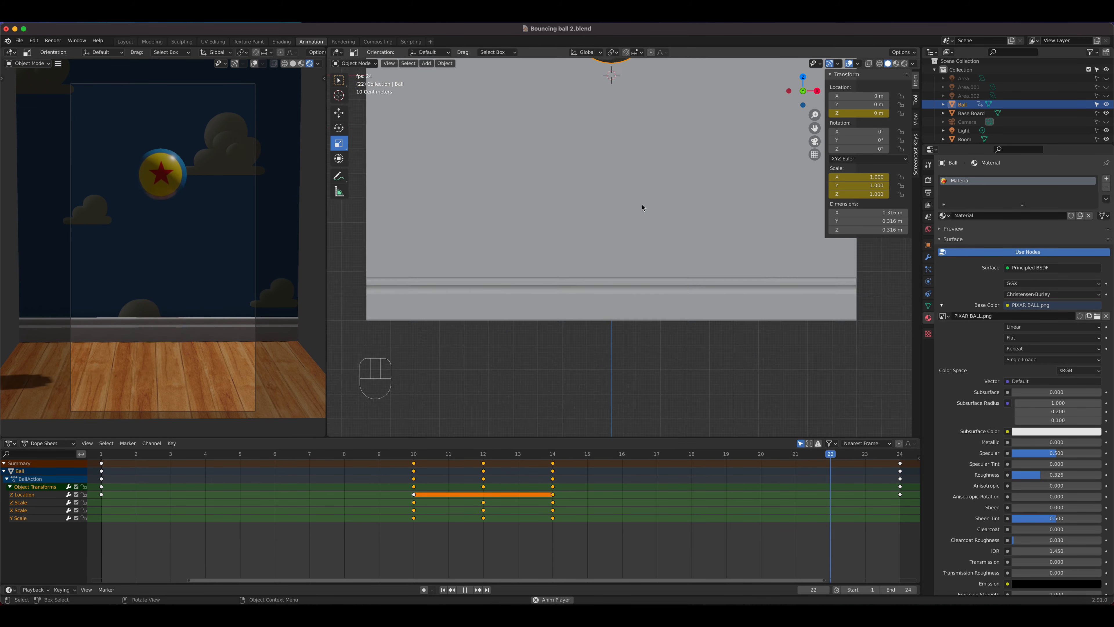
{"action": "scroll", "coordinate": [640, 208], "scroll_direction": "down", "scroll_amount": 2}
{"action": "middle_click_drag", "start_coordinate": [632, 216], "coordinate": [629, 319], "text": "shift"}
{"action": "scroll", "coordinate": [629, 313], "scroll_direction": "down", "scroll_amount": 1}
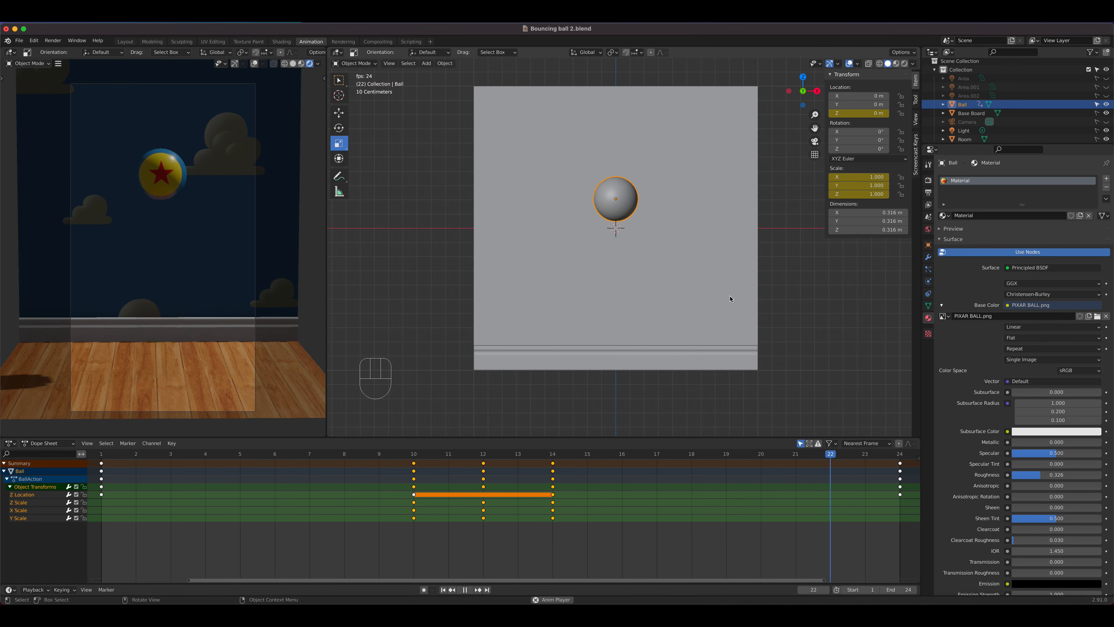
{"action": "key", "text": "space"}
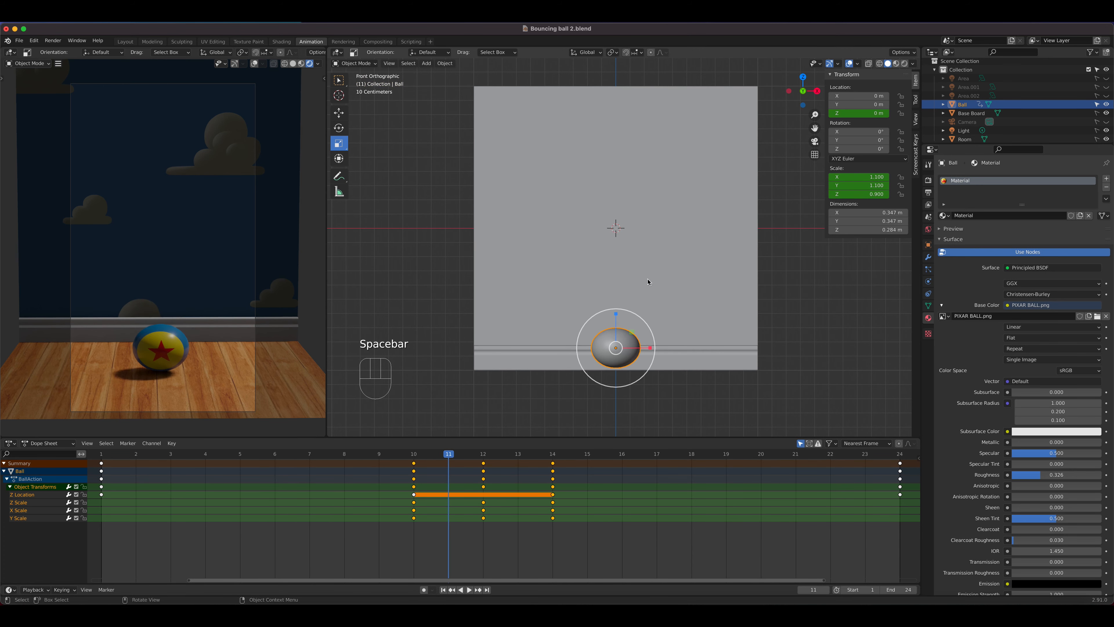
- Reopen the recent file Bouncing ball 2.blend without saving the changes, and set the camera view to rendered shading
{"action": "left_click", "coordinate": [24, 44]}
{"action": "mouse_move", "coordinate": [33, 70]}
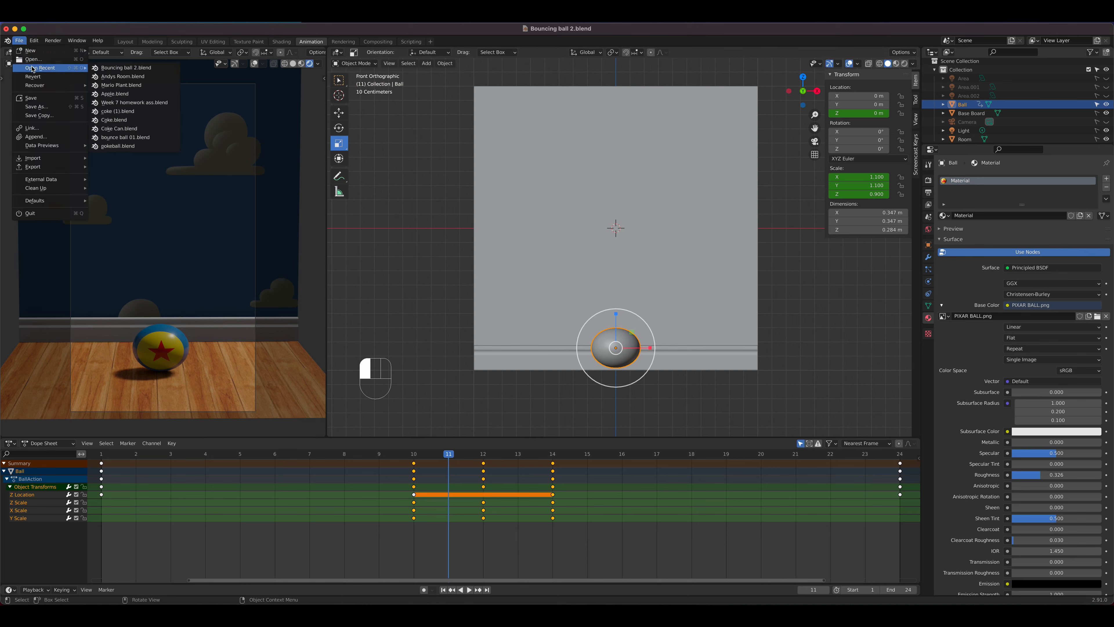
{"action": "left_click", "coordinate": [149, 70]}
{"action": "left_click", "coordinate": [524, 335]}
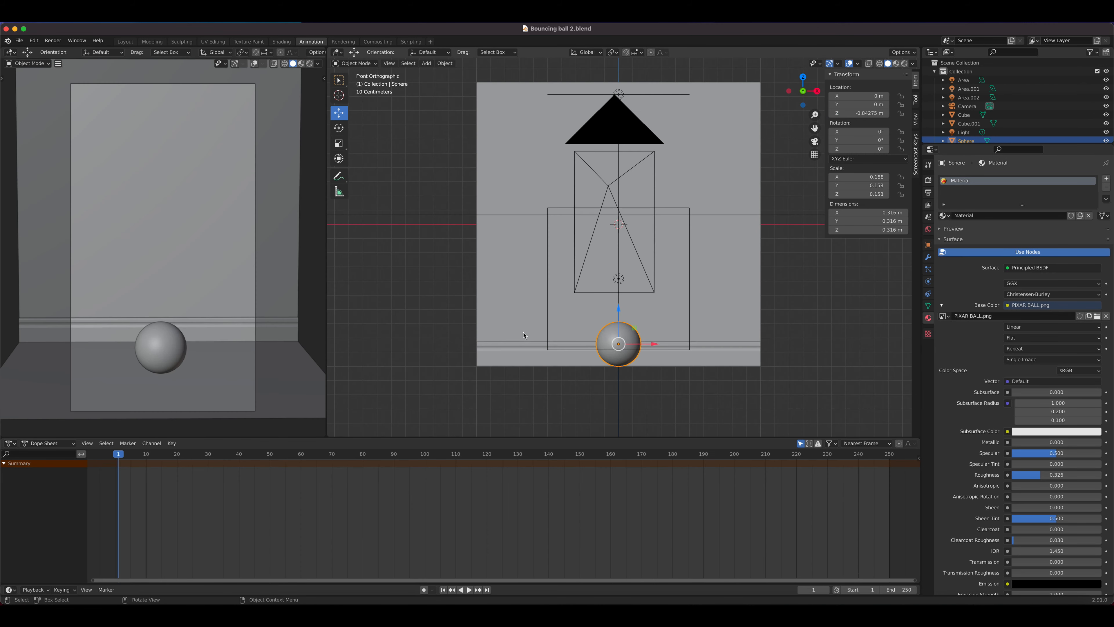
{"action": "left_click", "coordinate": [309, 63]}
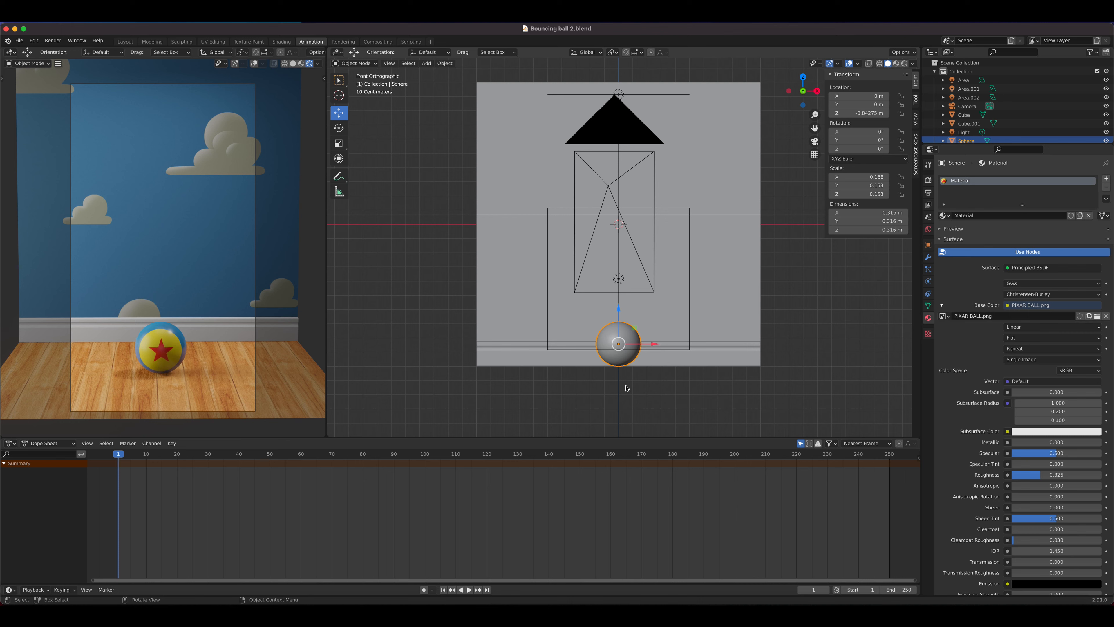
- Set the animation's end frame to 24 and fit frames 1 to 24 in the Dope Sheet
{"action": "left_click", "coordinate": [905, 589]}
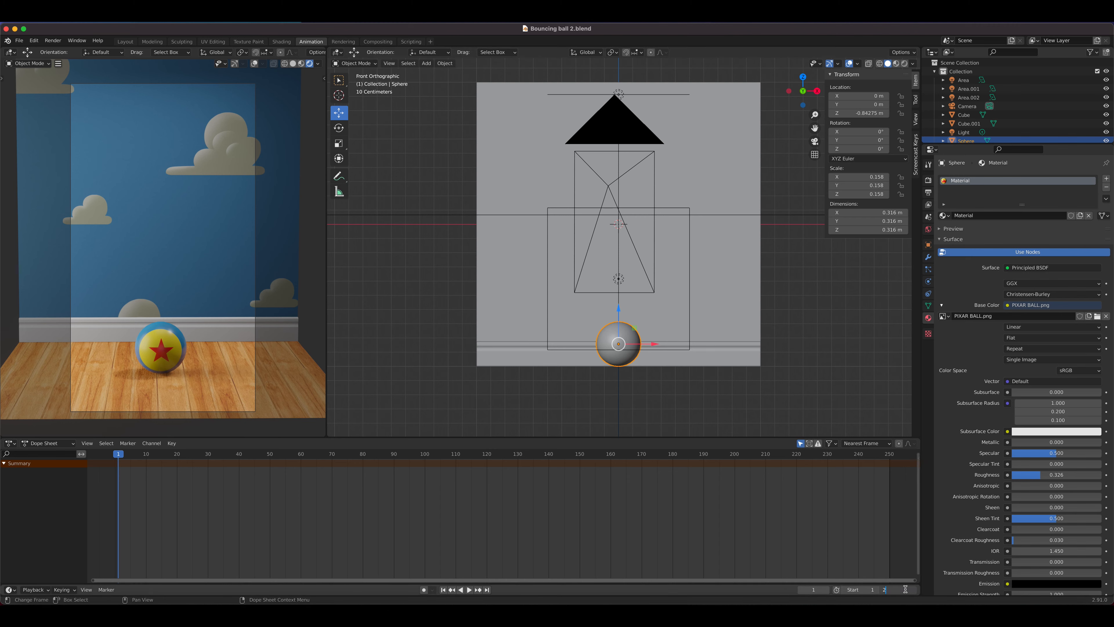
{"action": "type", "text": "24"}
{"action": "key", "text": "Return"}
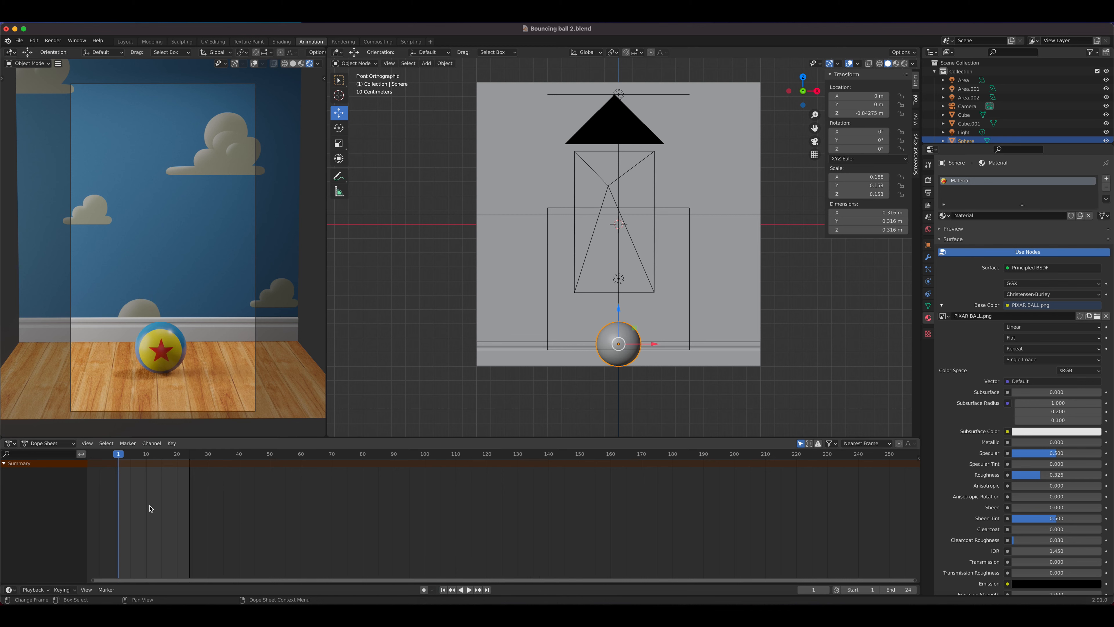
{"action": "middle_click_drag", "start_coordinate": [155, 503], "coordinate": [522, 515]}
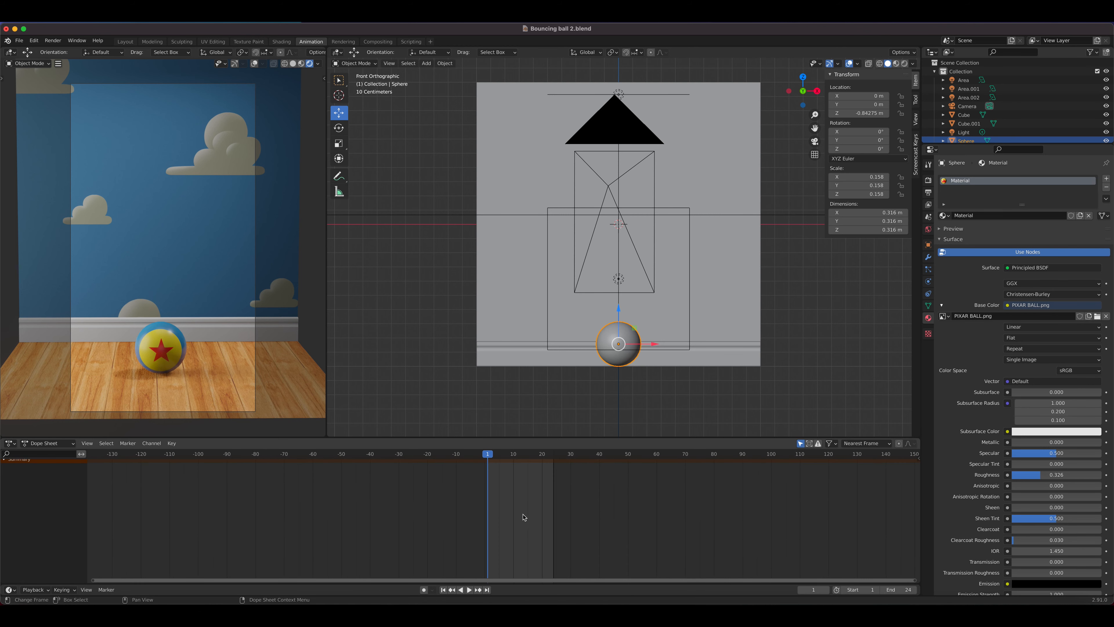
{"action": "scroll", "coordinate": [537, 512], "scroll_direction": "up", "scroll_amount": 2}
{"action": "scroll", "coordinate": [535, 511], "scroll_direction": "up", "scroll_amount": 10}
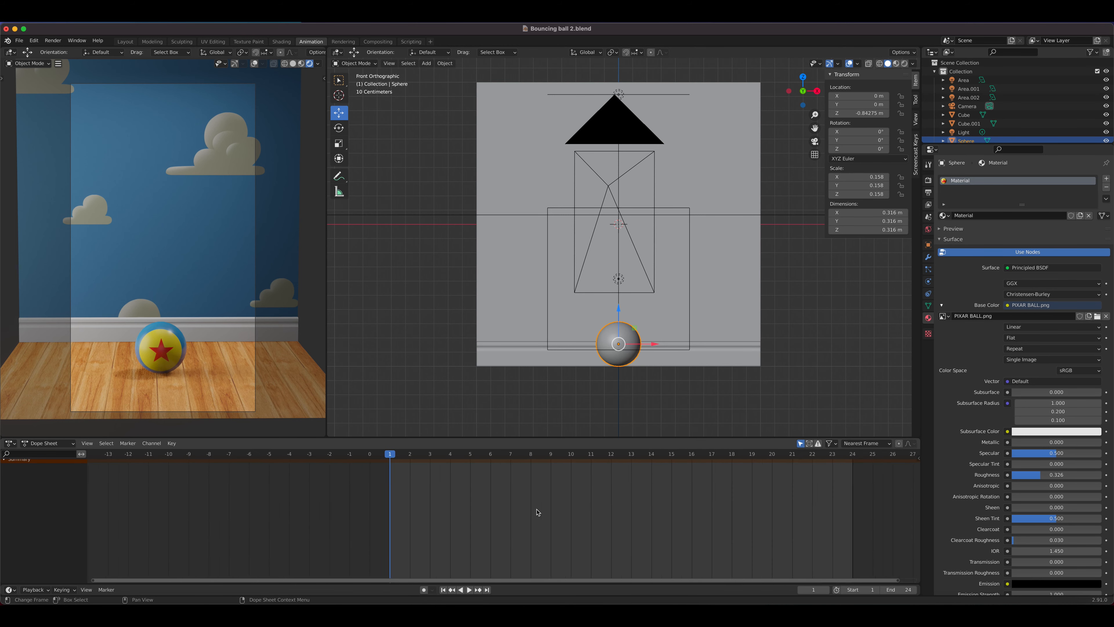
{"action": "middle_click_drag", "start_coordinate": [538, 515], "coordinate": [415, 513]}
{"action": "key", "text": "Home"}
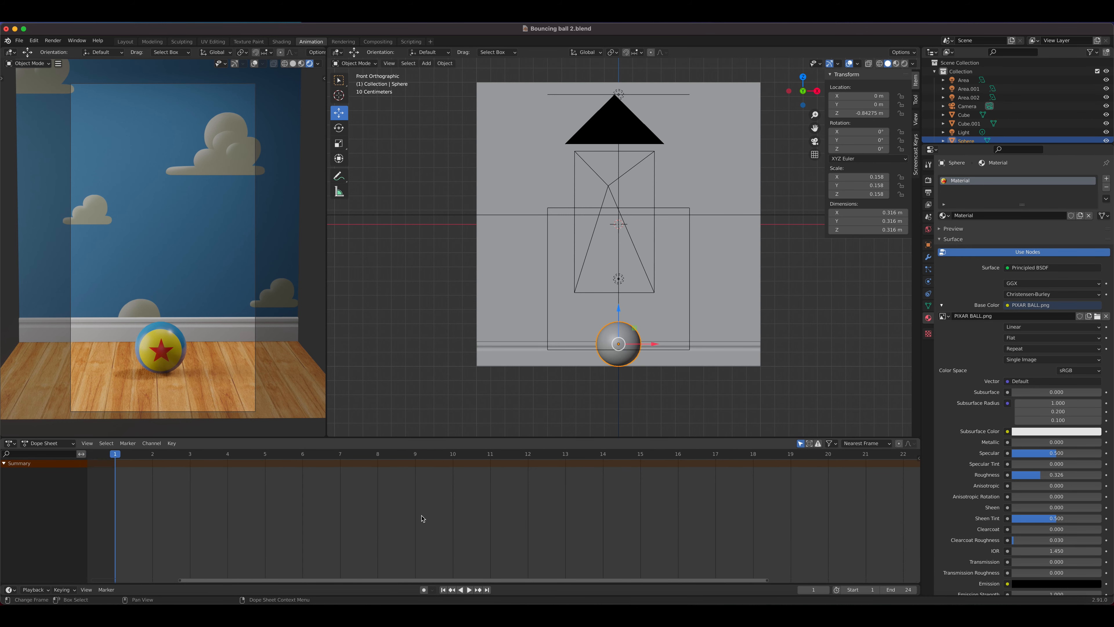
{"action": "scroll", "coordinate": [423, 518], "scroll_direction": "down", "scroll_amount": 1}
{"action": "key", "text": "Home"}
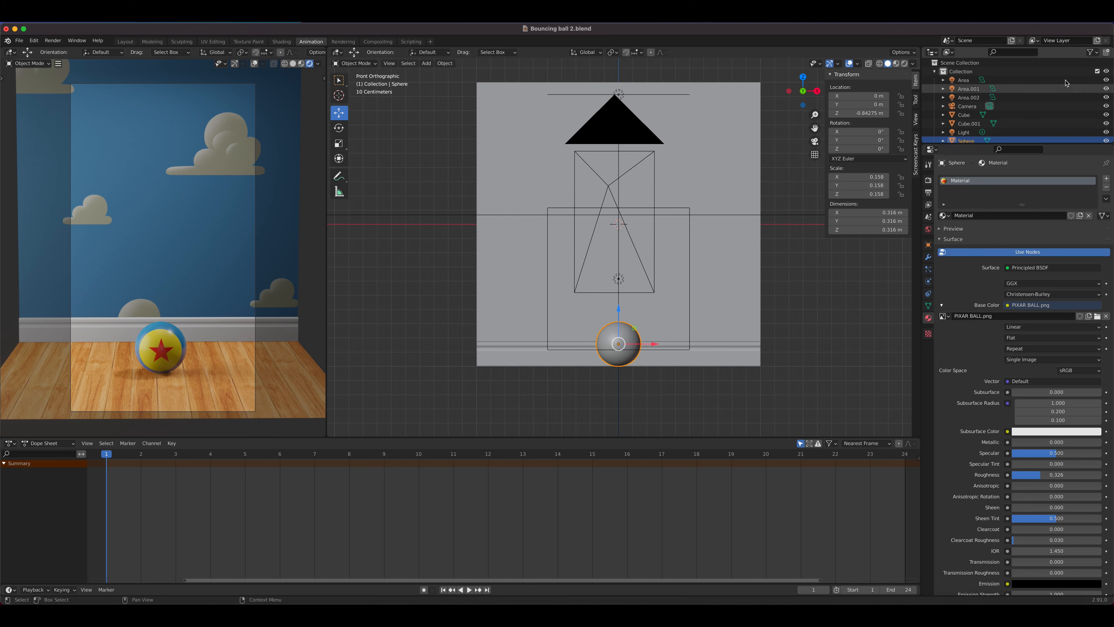
- Show the selectable toggles in the Outliner and turn off selectability for the collection
{"action": "left_click", "coordinate": [1091, 51]}
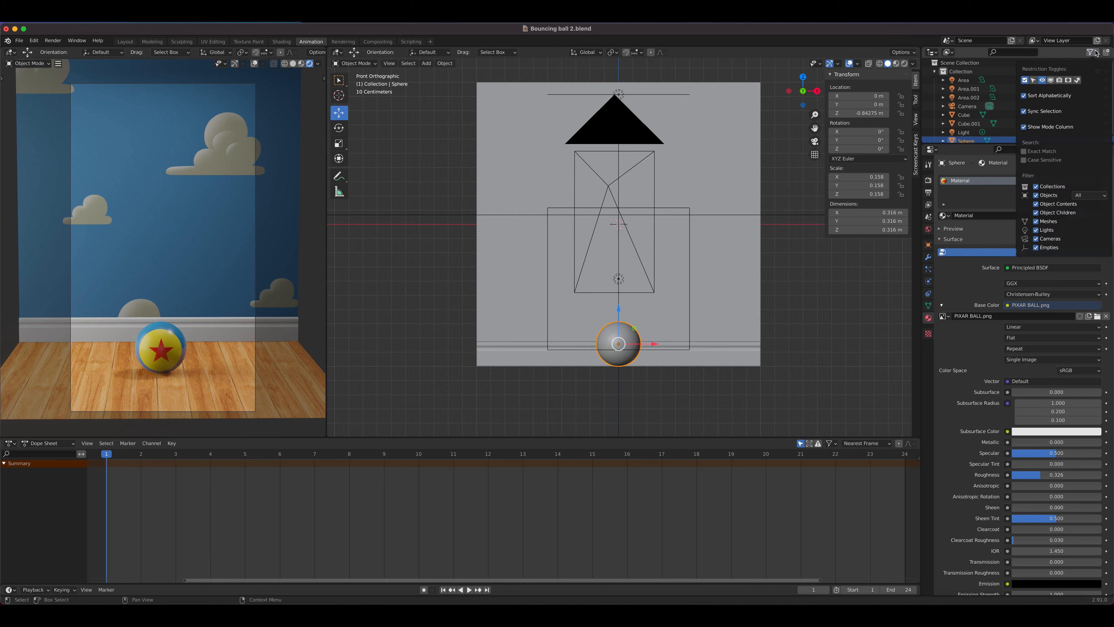
{"action": "left_click", "coordinate": [1031, 80]}
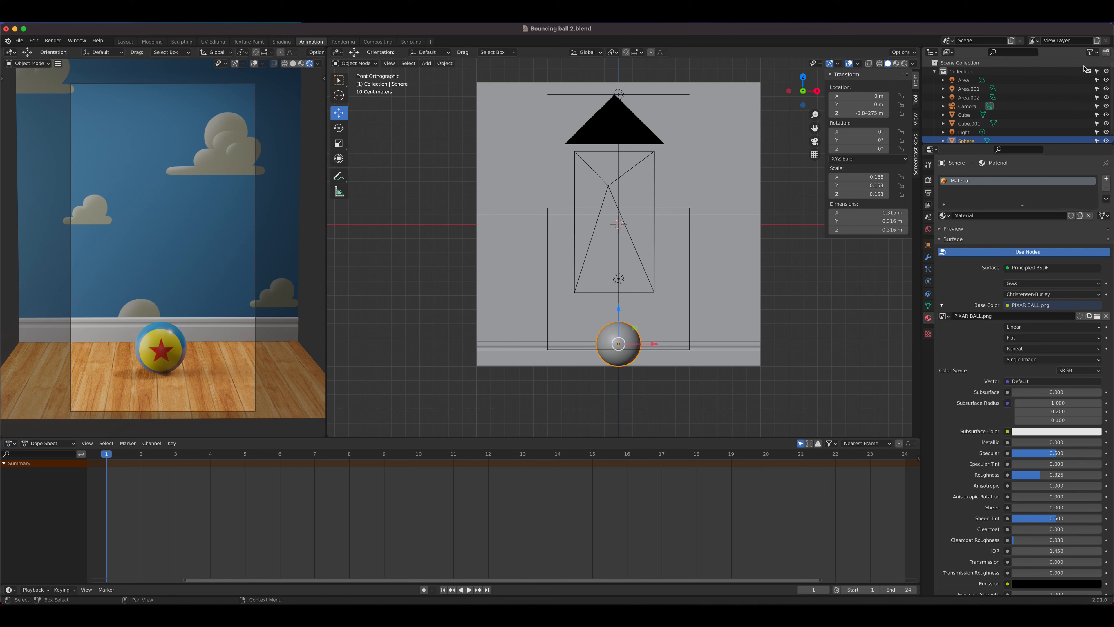
{"action": "left_click", "coordinate": [1096, 72]}
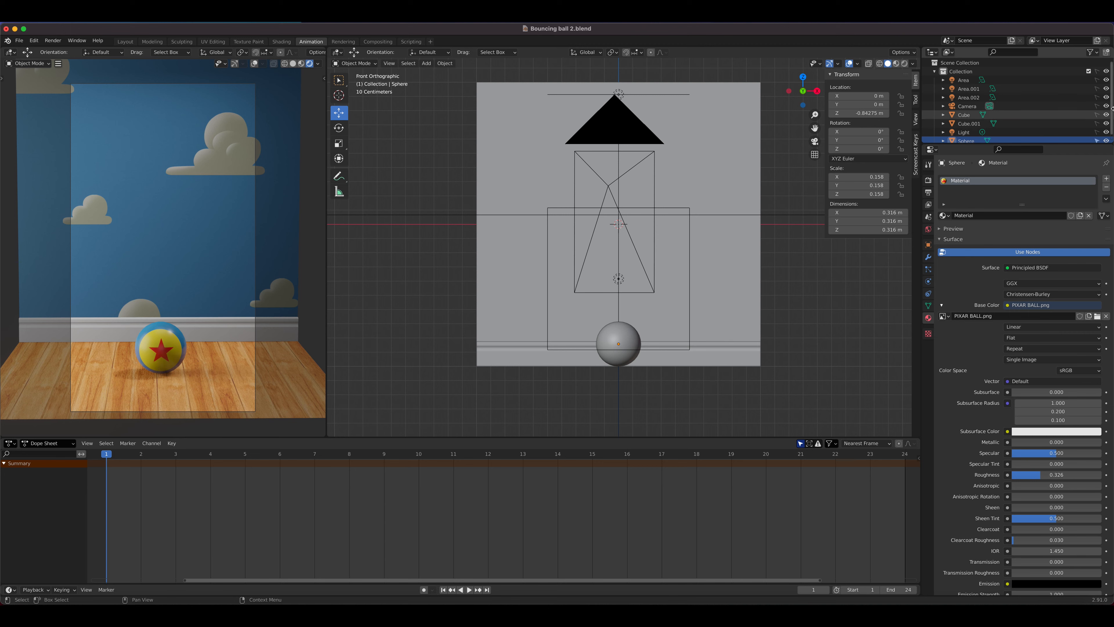
- Hide Cube.001, the camera and the three area lights in the viewport
{"action": "left_click", "coordinate": [1107, 123]}
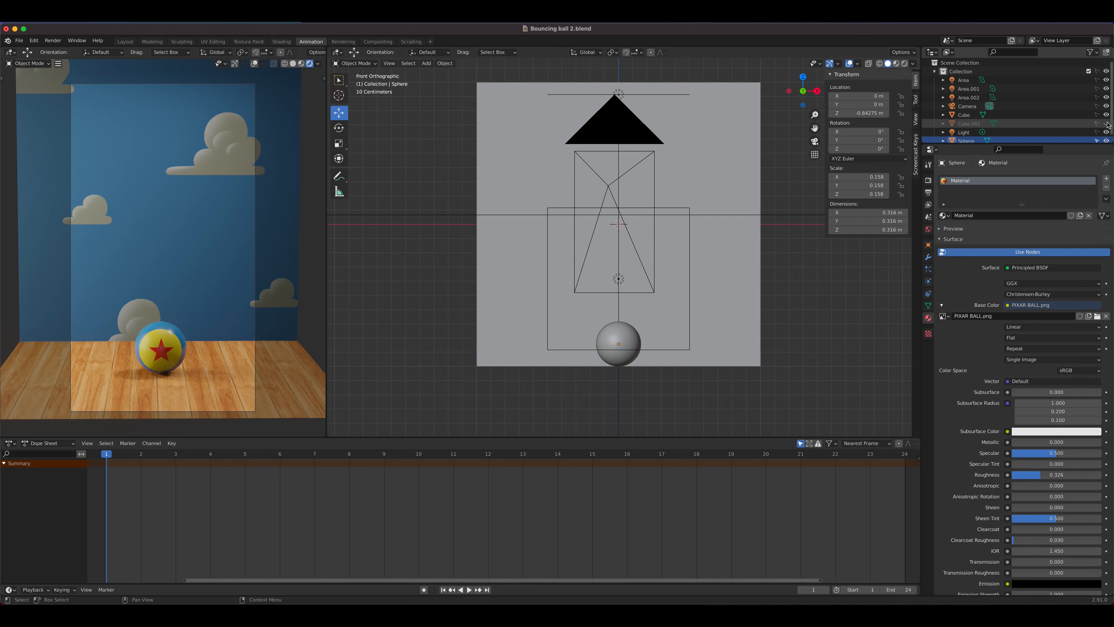
{"action": "left_click_drag", "start_coordinate": [1106, 105], "coordinate": [1107, 79]}
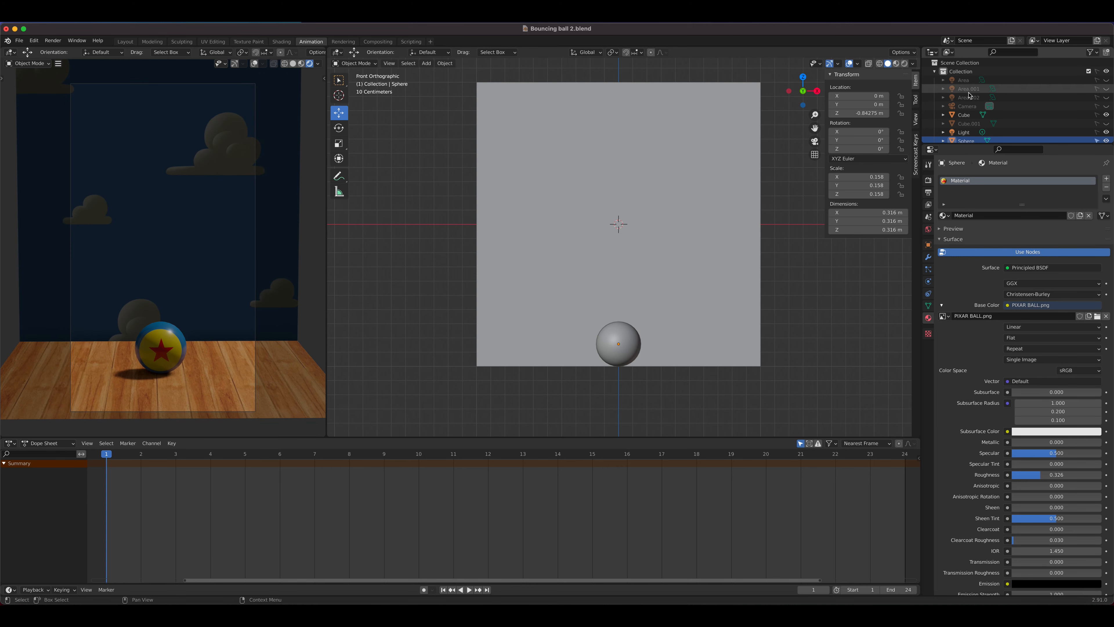
- Rename the Sphere object as Ball and the Cube.001 object as Base Board
{"action": "double_click", "coordinate": [967, 140]}
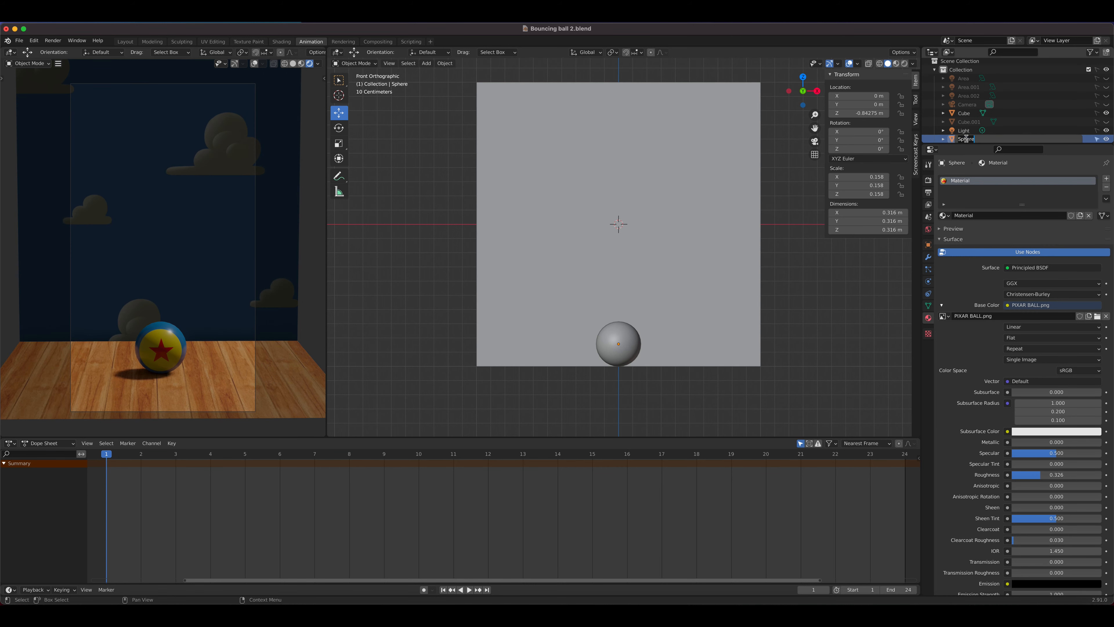
{"action": "type", "text": "Ball"}
{"action": "key", "text": "Return"}
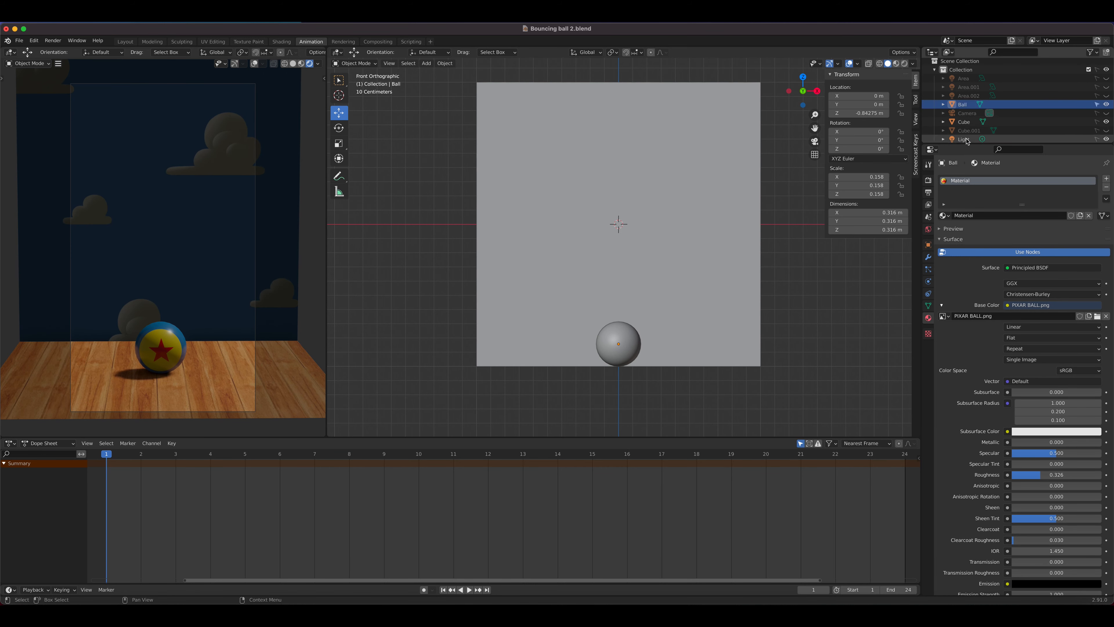
{"action": "double_click", "coordinate": [968, 131]}
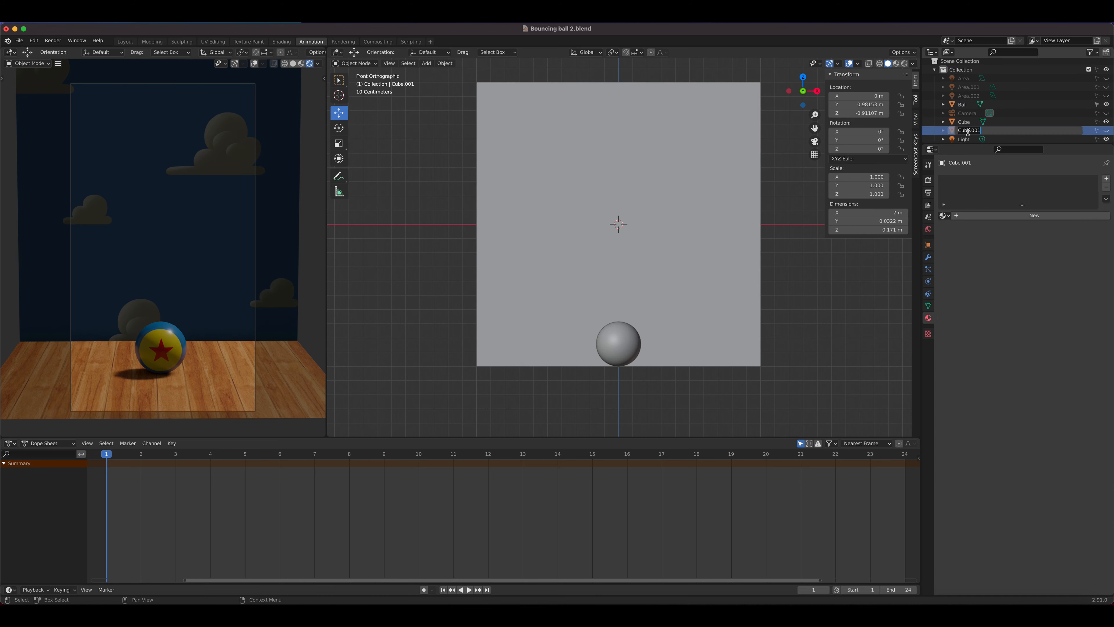
{"action": "type", "text": "Base Board"}
{"action": "key", "text": "Return"}
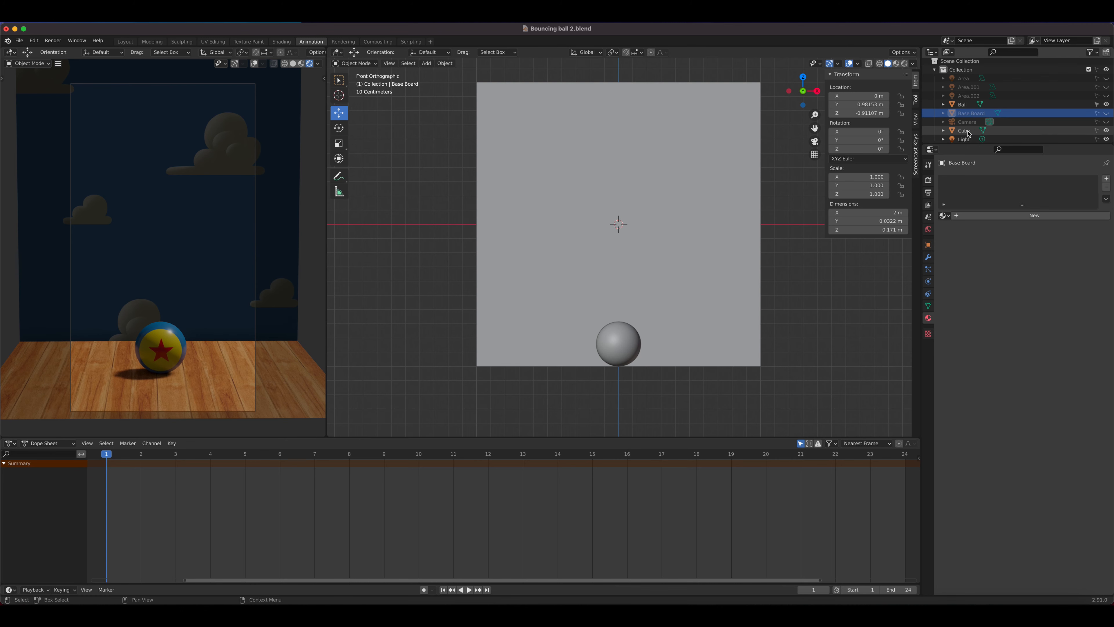
- Unhide the Base Board, make Ball the selected object and activate the selection tool
{"action": "left_click", "coordinate": [966, 131]}
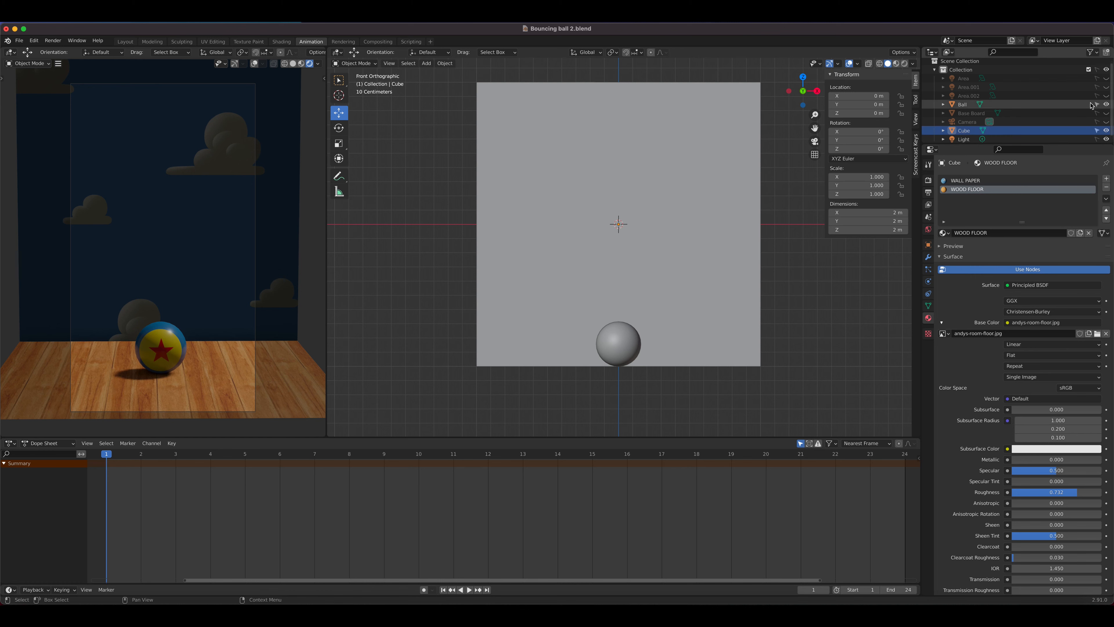
{"action": "left_click", "coordinate": [1106, 113]}
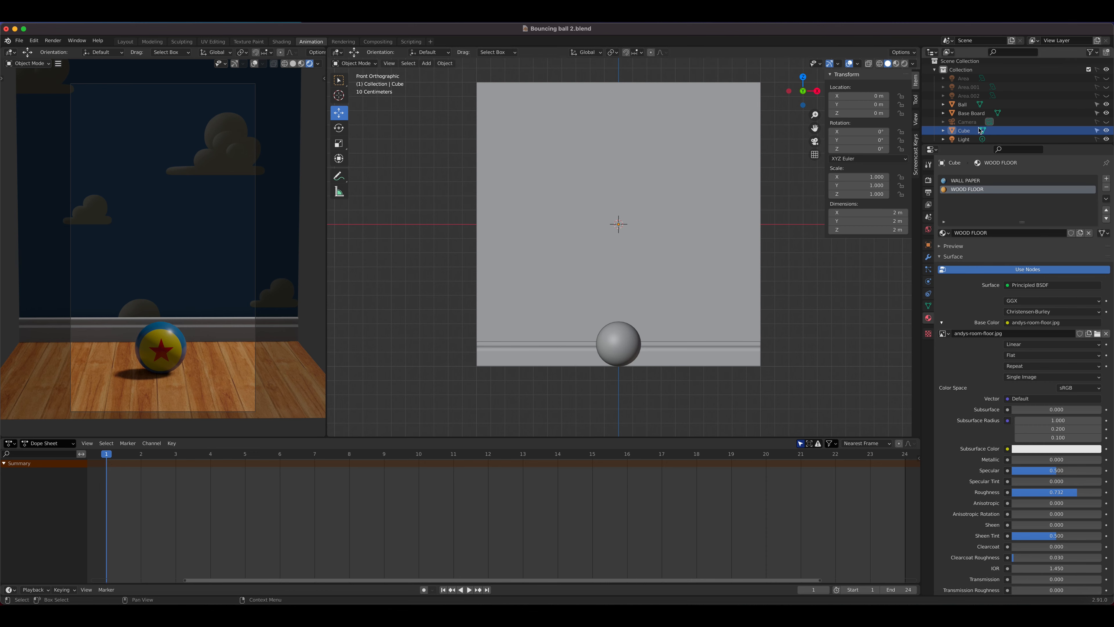
{"action": "left_click", "coordinate": [1006, 105]}
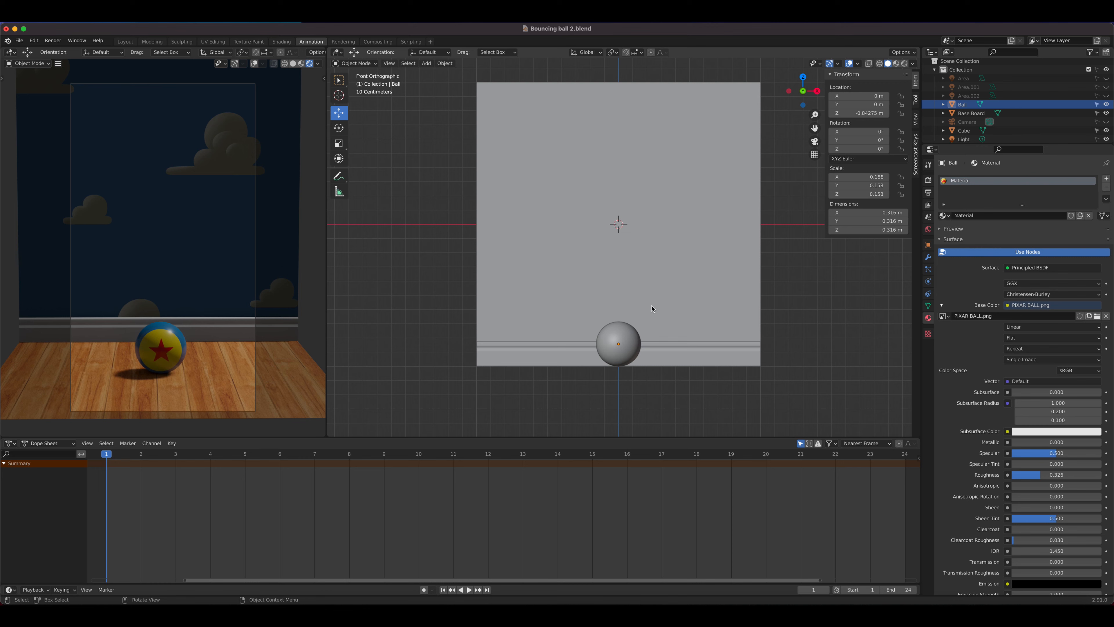
{"action": "left_click", "coordinate": [338, 80]}
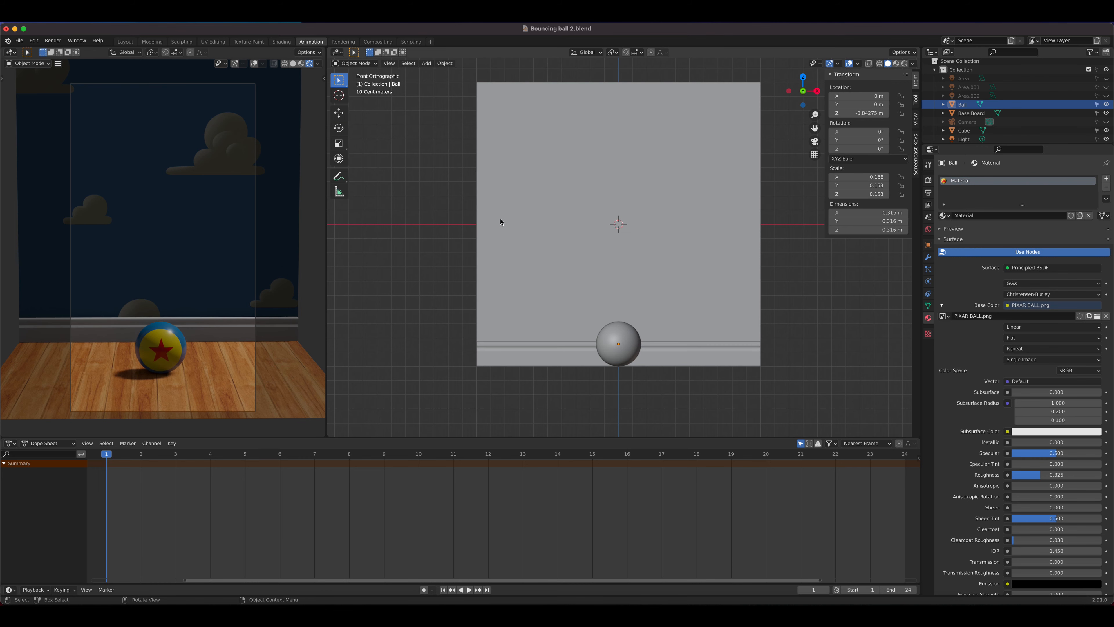
{"action": "key", "text": "Tab"}
{"action": "key", "text": "Tab"}
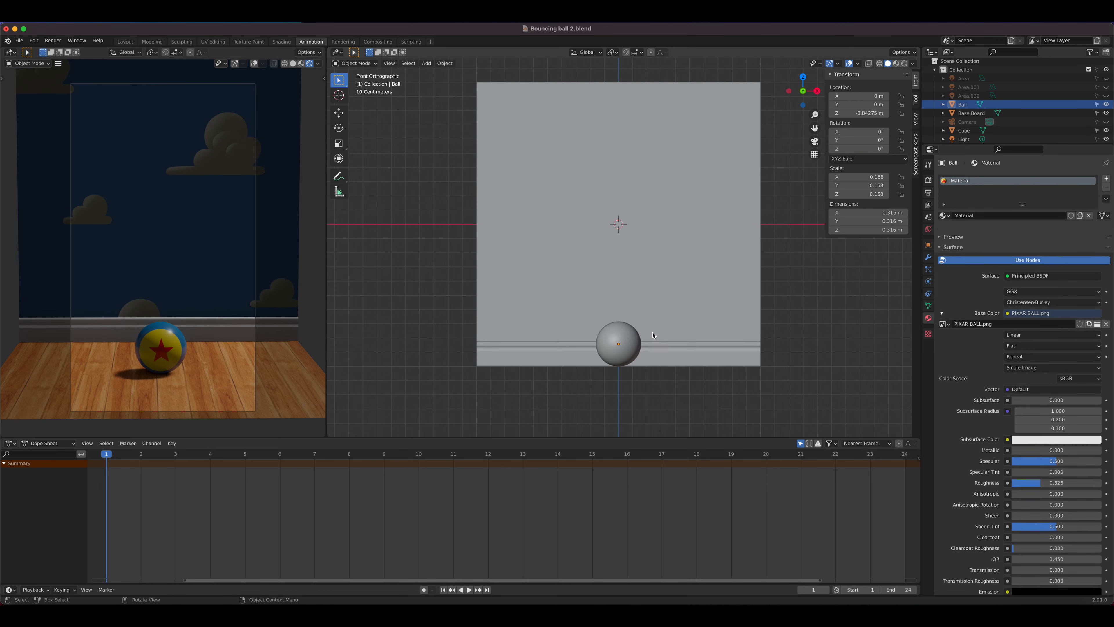
{"action": "scroll", "coordinate": [639, 329], "scroll_direction": "up", "scroll_amount": 2}
{"action": "scroll", "coordinate": [638, 328], "scroll_direction": "down", "scroll_amount": 2}
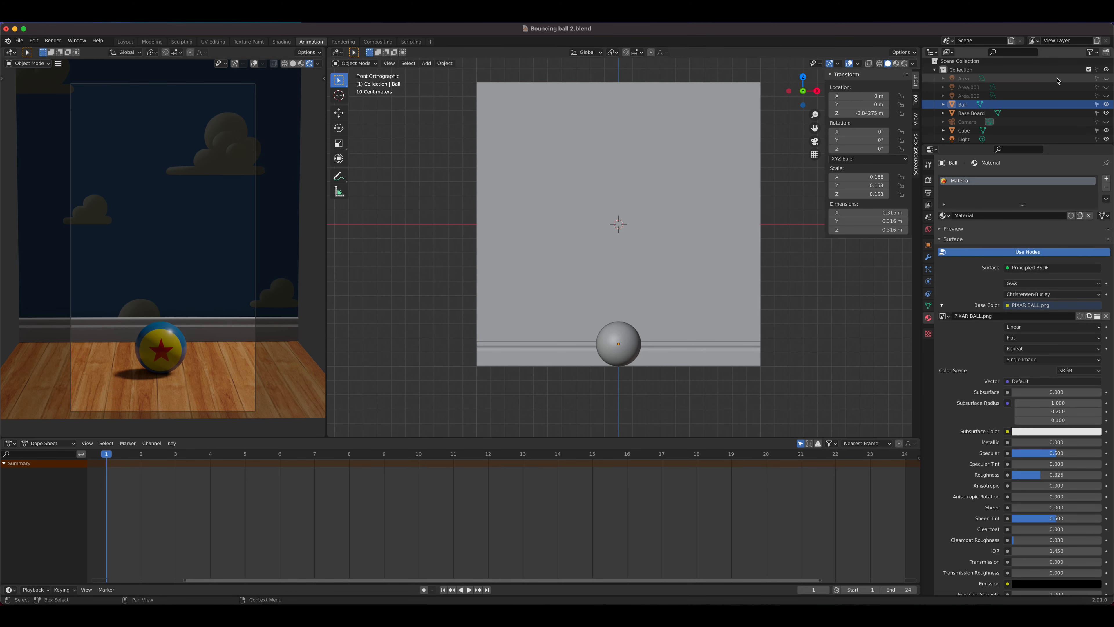
- Exclude and re-include the collection to unhide its objects, make all of them selectable, and try selecting the Cube and Ball
{"action": "left_click", "coordinate": [1088, 70]}
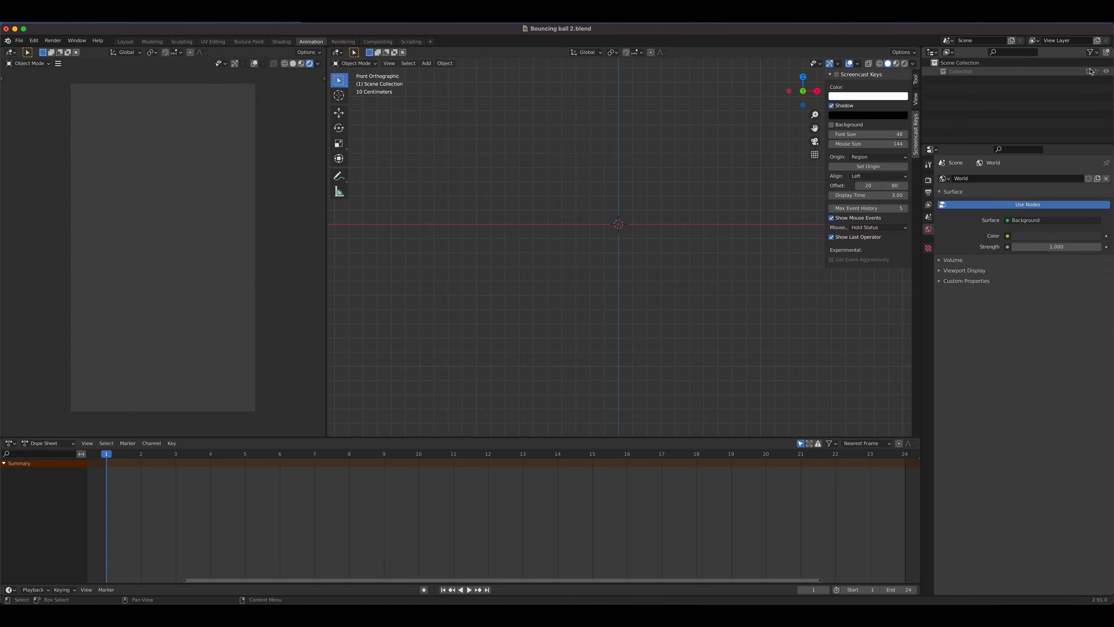
{"action": "left_click", "coordinate": [1088, 71]}
{"action": "left_click_drag", "start_coordinate": [1096, 71], "coordinate": [1098, 145]}
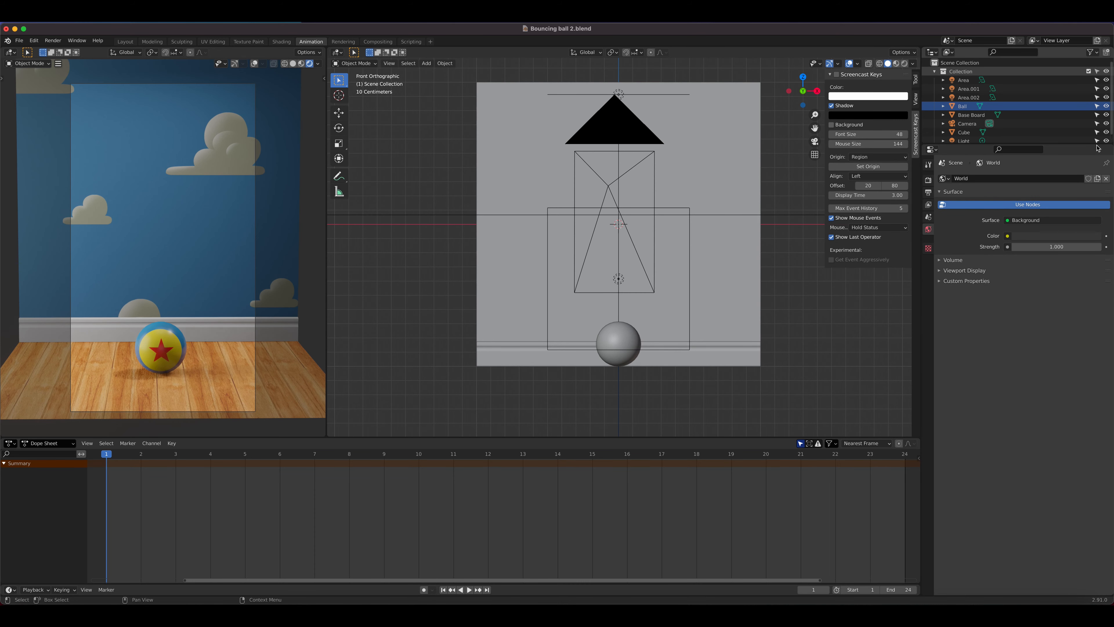
{"action": "left_click", "coordinate": [658, 294]}
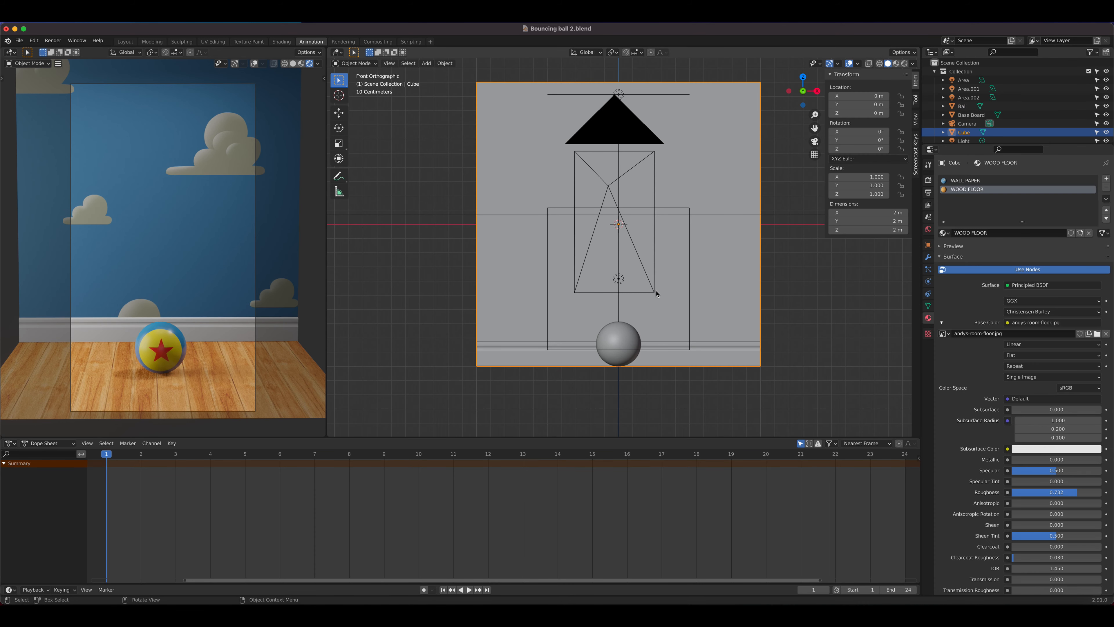
{"action": "left_click", "coordinate": [639, 344]}
{"action": "scroll", "coordinate": [997, 120], "scroll_direction": "down", "scroll_amount": 1}
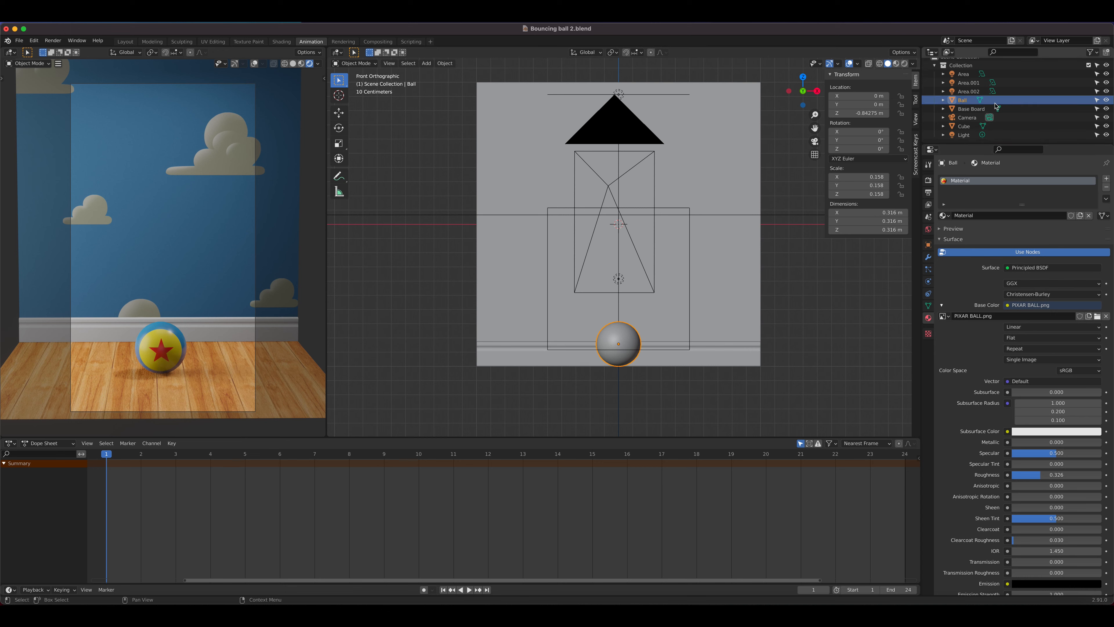
- Rename the Cube object as Room and turn off its selectability
{"action": "left_click", "coordinate": [1008, 113]}
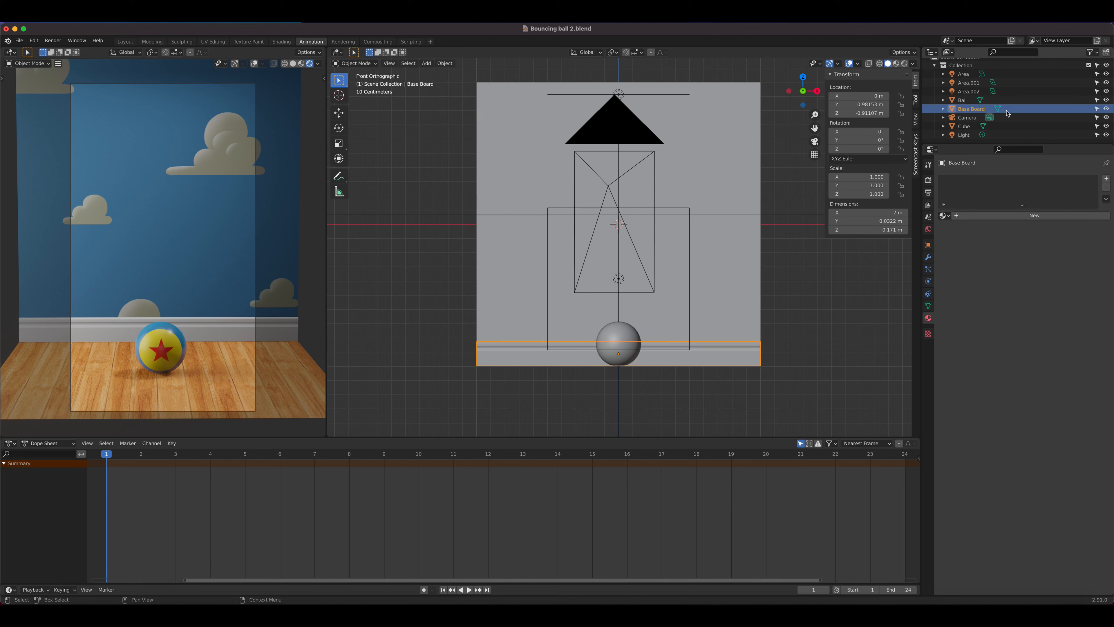
{"action": "left_click", "coordinate": [1003, 126]}
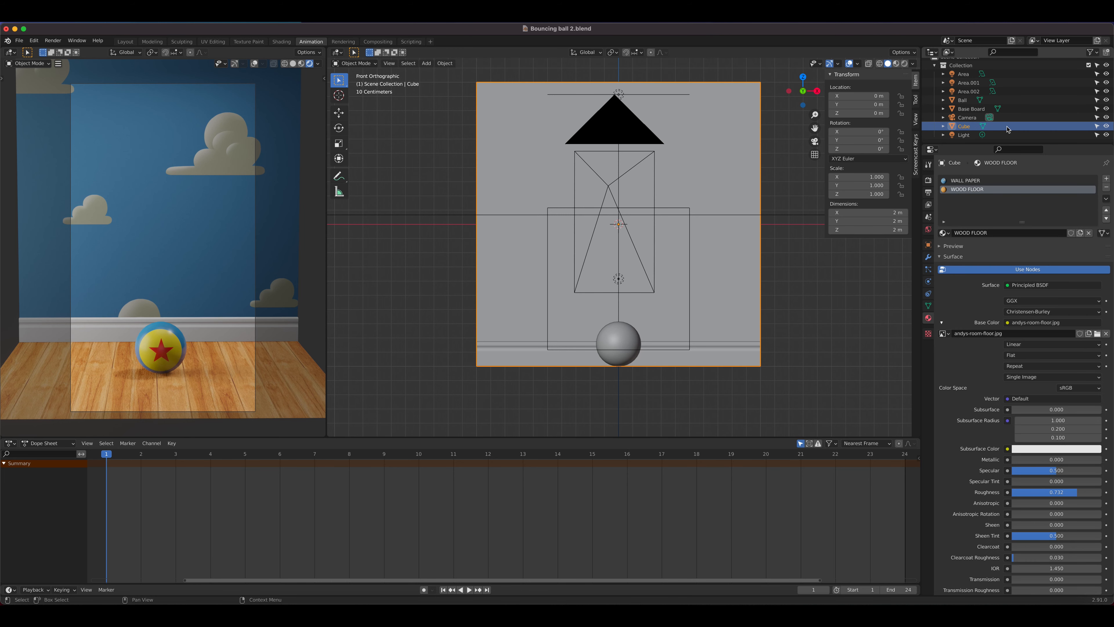
{"action": "double_click", "coordinate": [964, 127]}
{"action": "type", "text": "Room"}
{"action": "key", "text": "Return"}
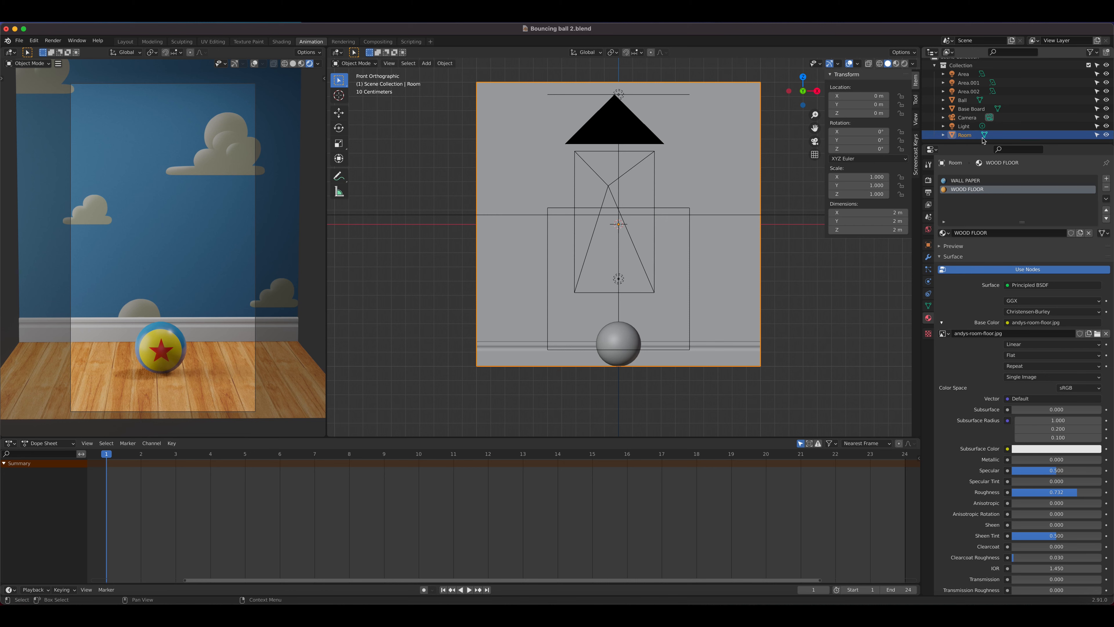
{"action": "left_click", "coordinate": [1097, 135]}
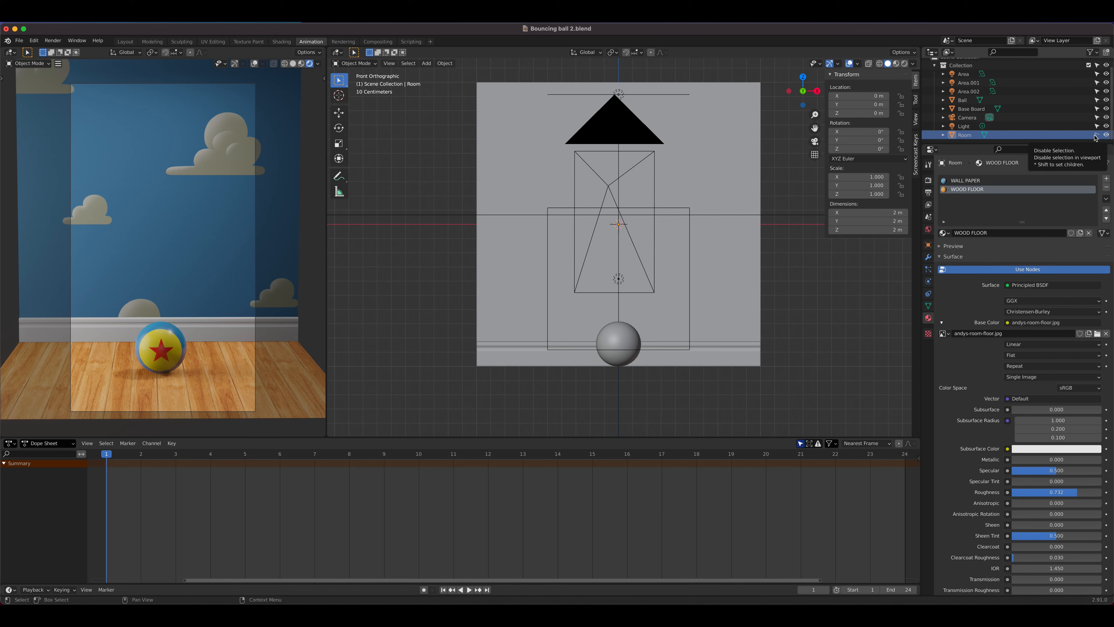
- Turn off selectability for the Base Board and hide it in the viewport
{"action": "left_click", "coordinate": [1043, 111]}
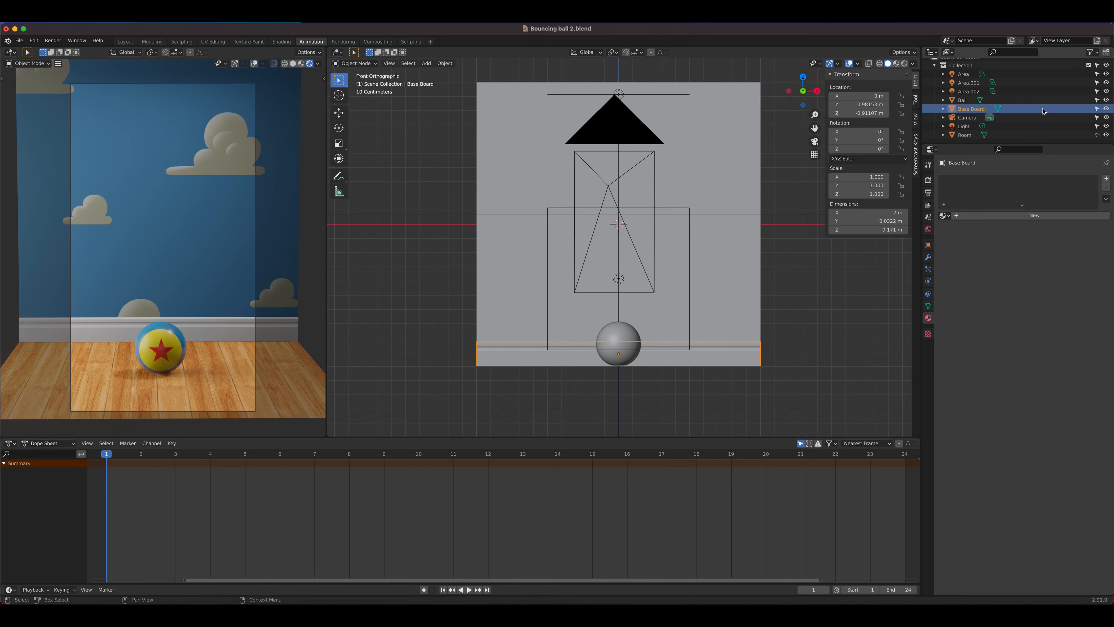
{"action": "left_click", "coordinate": [1096, 109]}
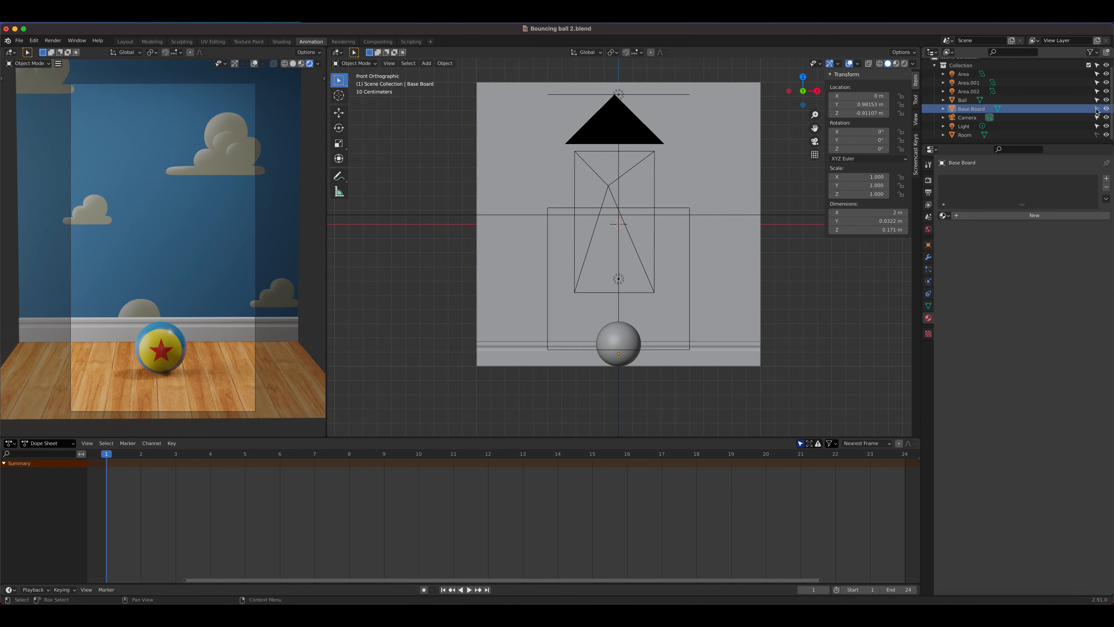
{"action": "left_click", "coordinate": [1104, 109]}
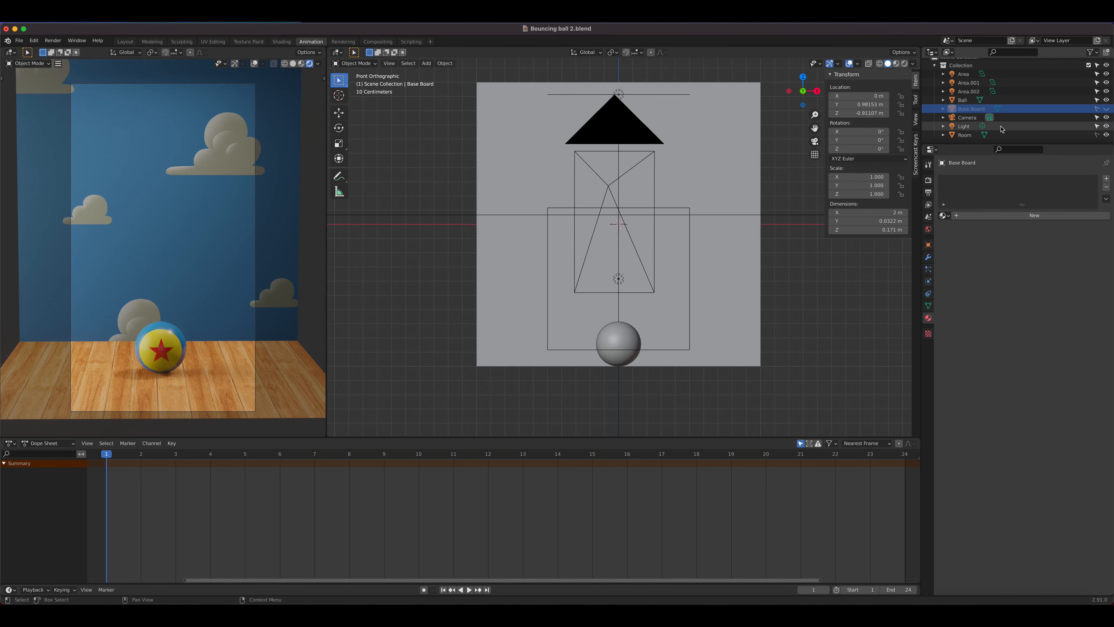
- Turn off selectability for the three area lights and hide them in the viewport
{"action": "left_click", "coordinate": [1031, 100]}
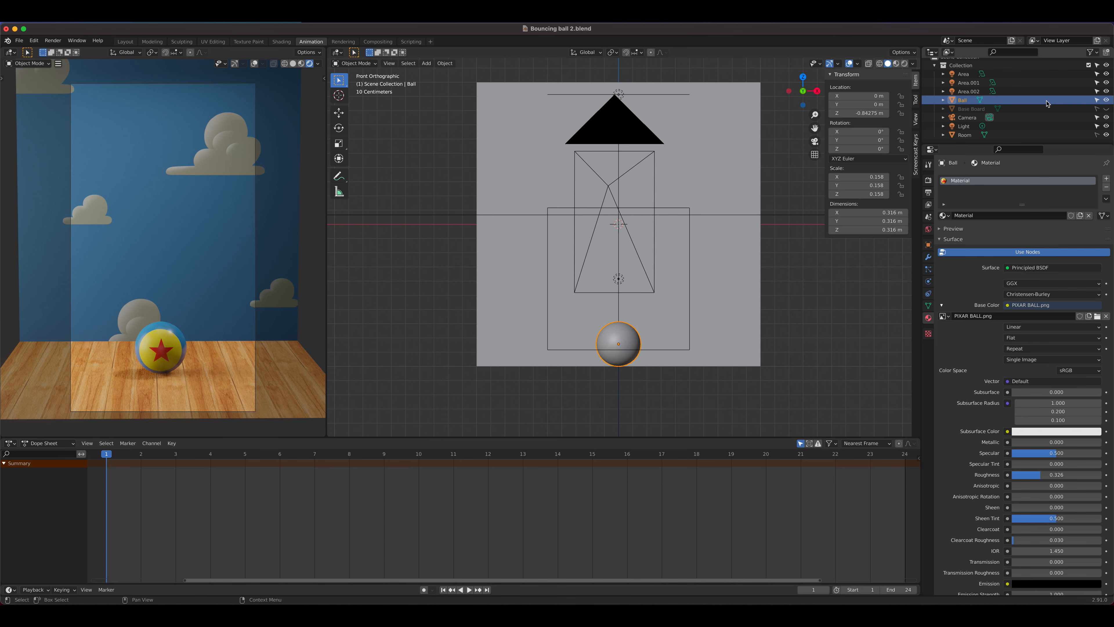
{"action": "left_click", "coordinate": [1097, 91]}
{"action": "left_click", "coordinate": [1096, 82]}
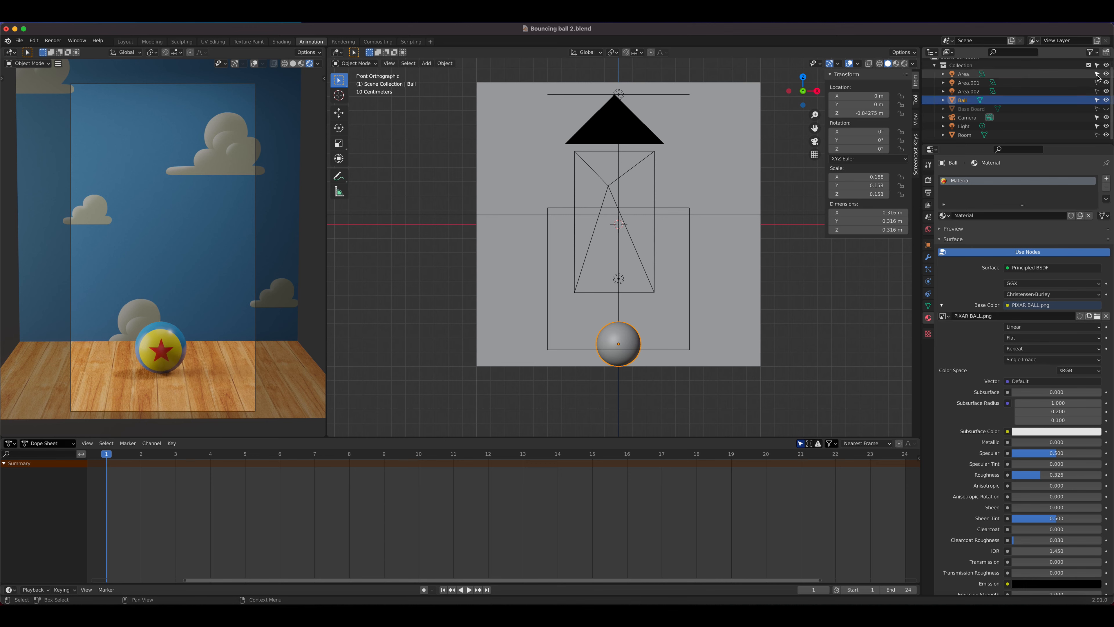
{"action": "left_click", "coordinate": [1096, 73]}
{"action": "left_click", "coordinate": [1106, 74]}
{"action": "left_click", "coordinate": [1106, 83]}
{"action": "left_click", "coordinate": [1106, 91]}
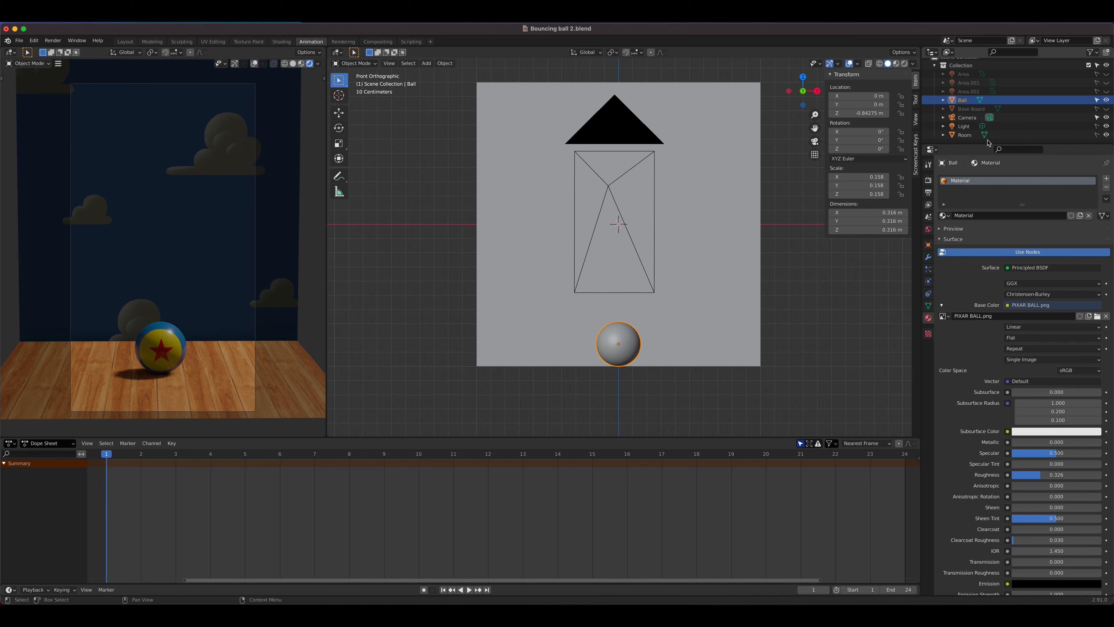
- Make the Camera unselectable and hide it in the viewport
{"action": "left_click", "coordinate": [1023, 119]}
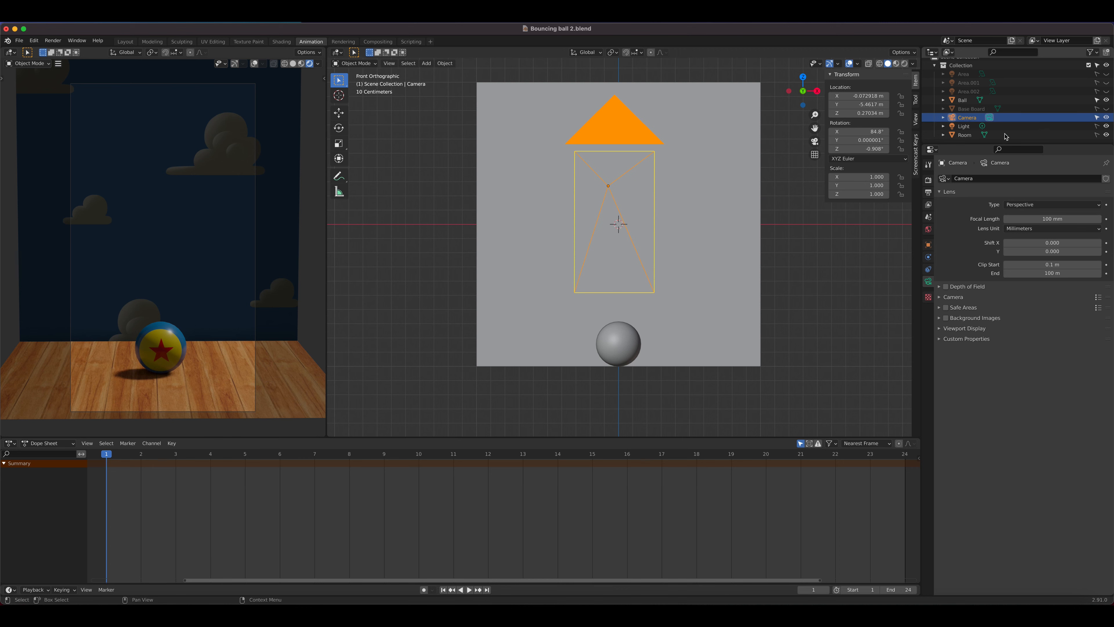
{"action": "left_click", "coordinate": [1097, 117]}
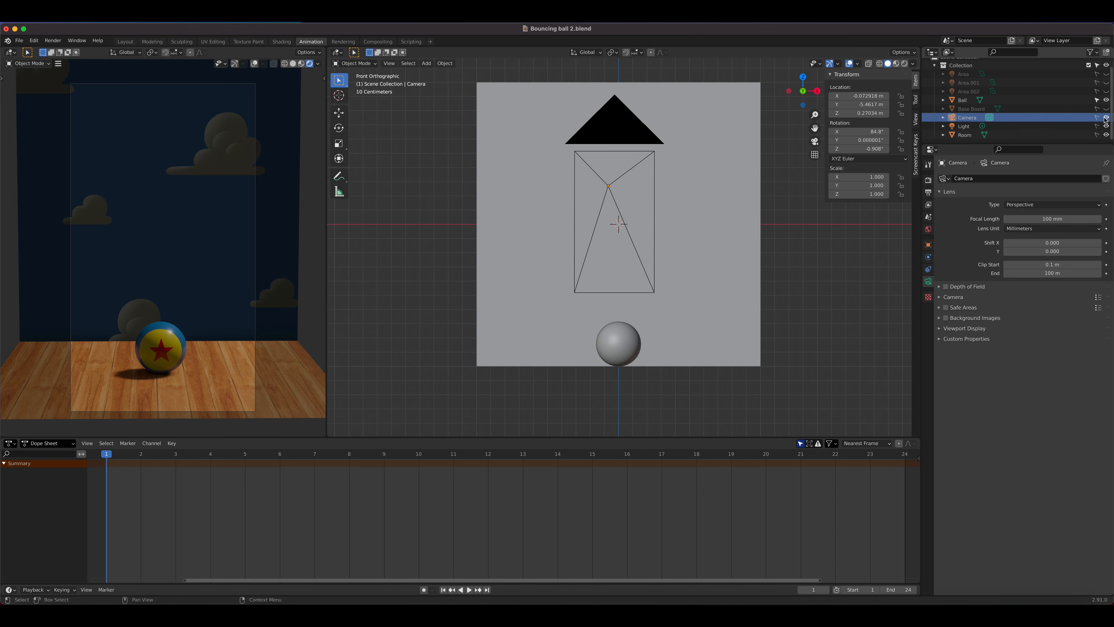
{"action": "left_click", "coordinate": [1106, 117]}
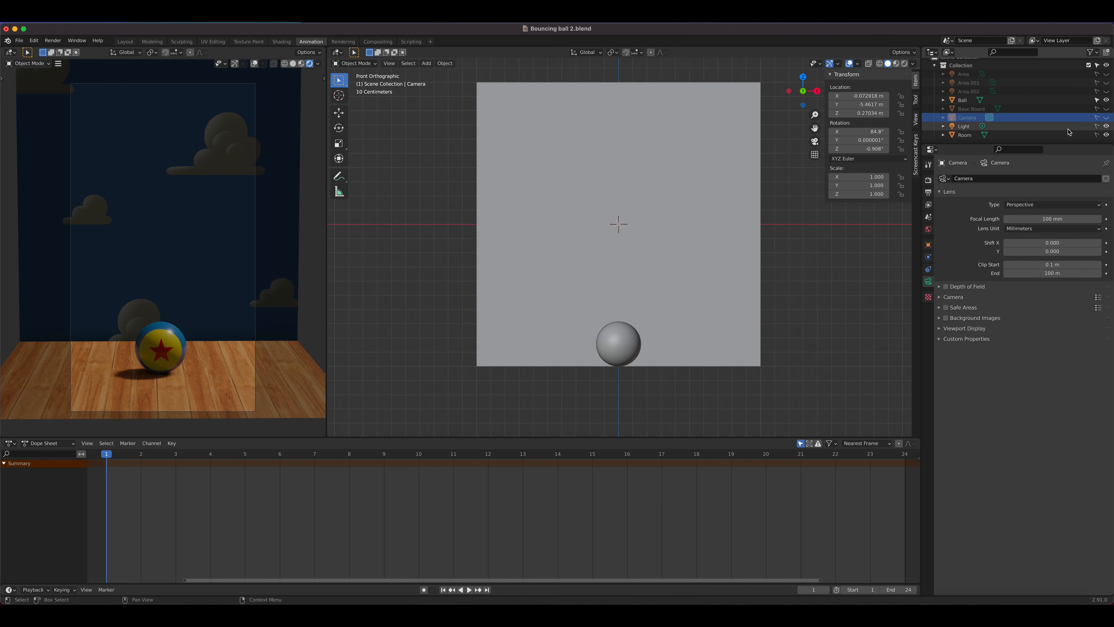
- Test selection on the Room background, select the Ball in the viewport, and review the Outliner's selectable toggle option
{"action": "left_click", "coordinate": [625, 347]}
{"action": "left_click", "coordinate": [733, 281]}
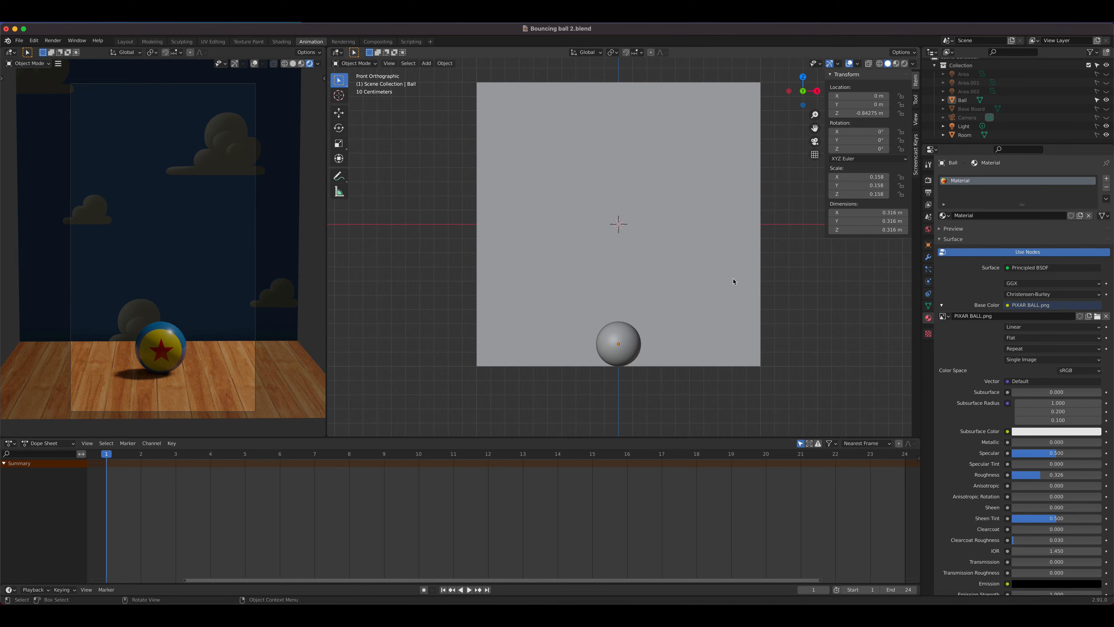
{"action": "left_click", "coordinate": [614, 346]}
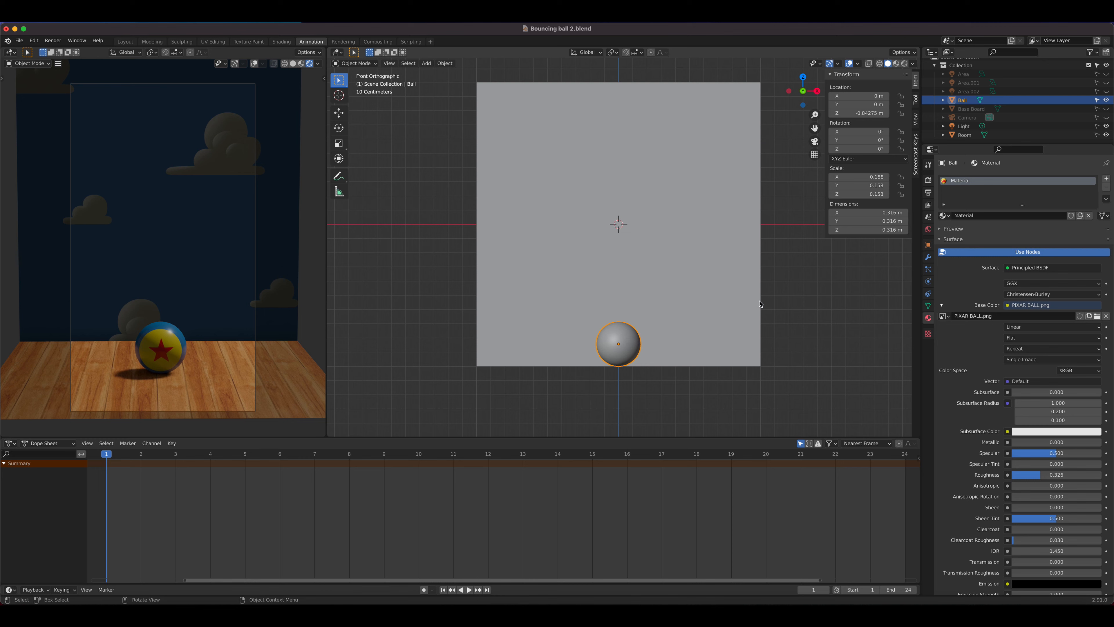
{"action": "left_click", "coordinate": [1091, 52]}
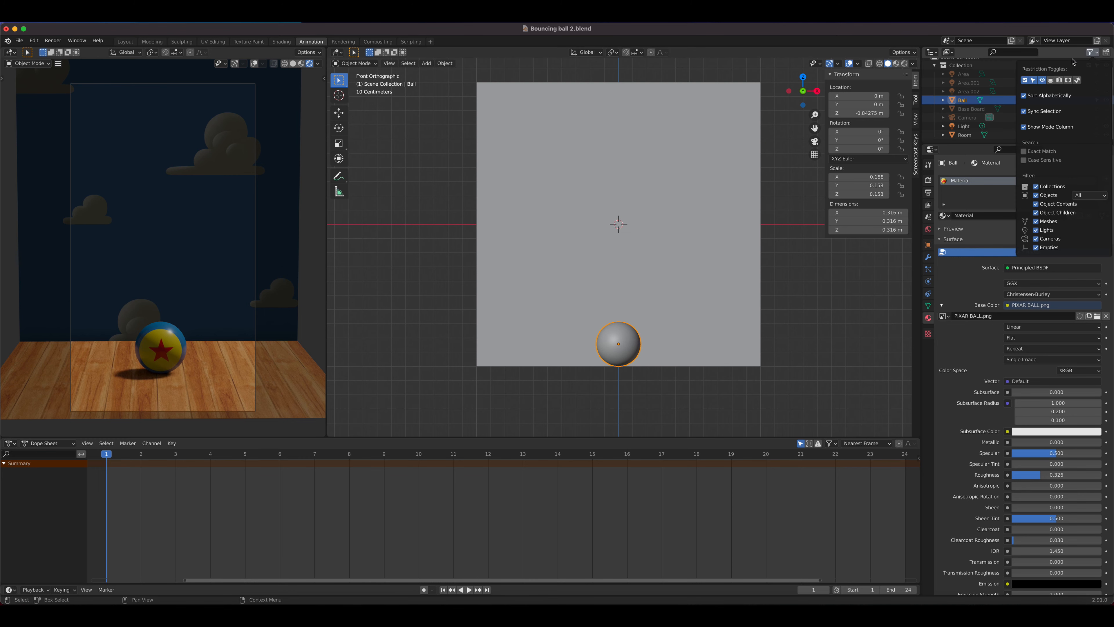
{"action": "left_click", "coordinate": [1035, 80]}
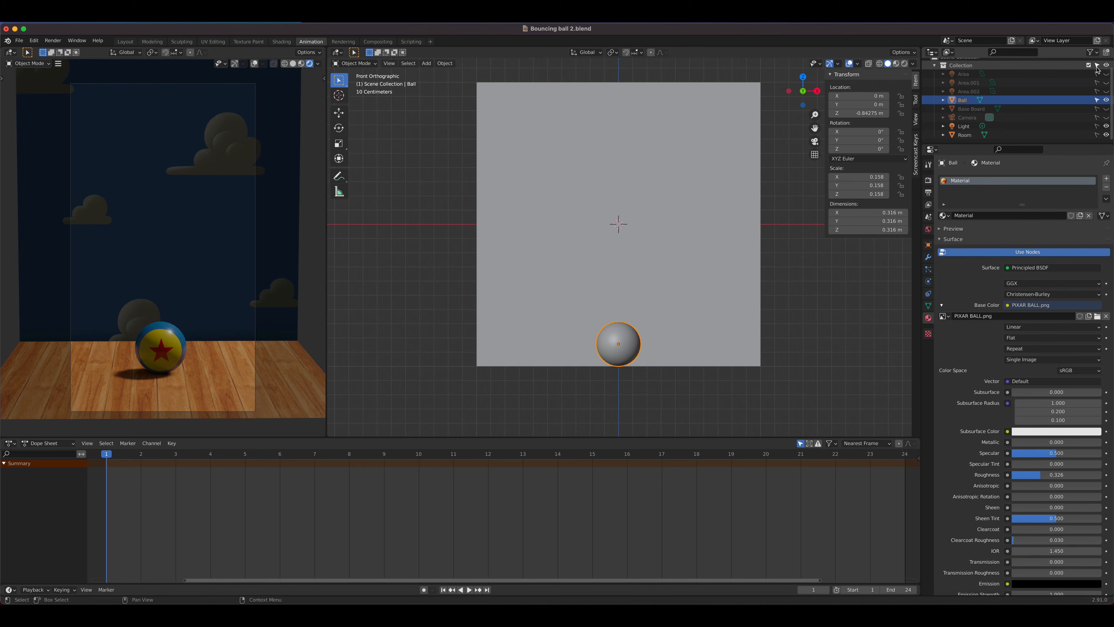
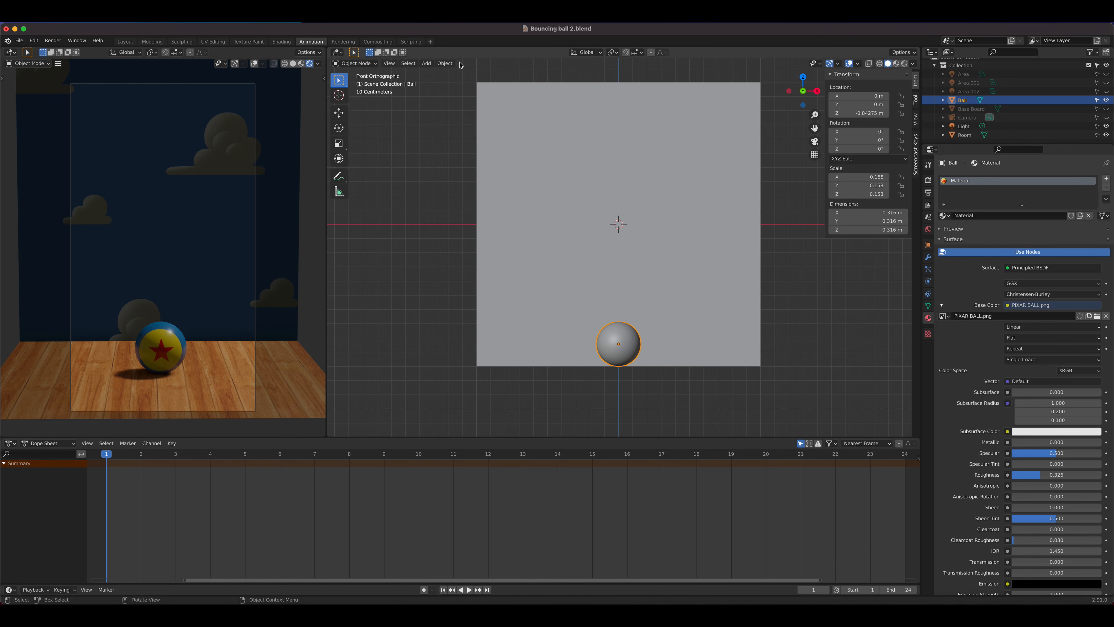
- Apply the Ball's scale
{"action": "left_click", "coordinate": [449, 63]}
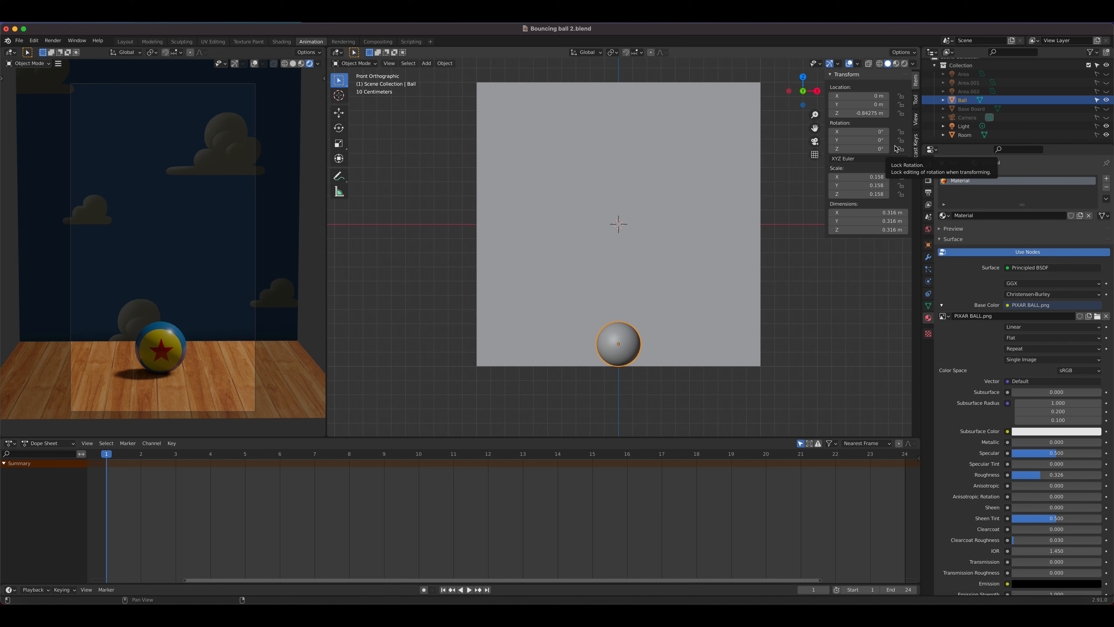
{"action": "left_click", "coordinate": [445, 64]}
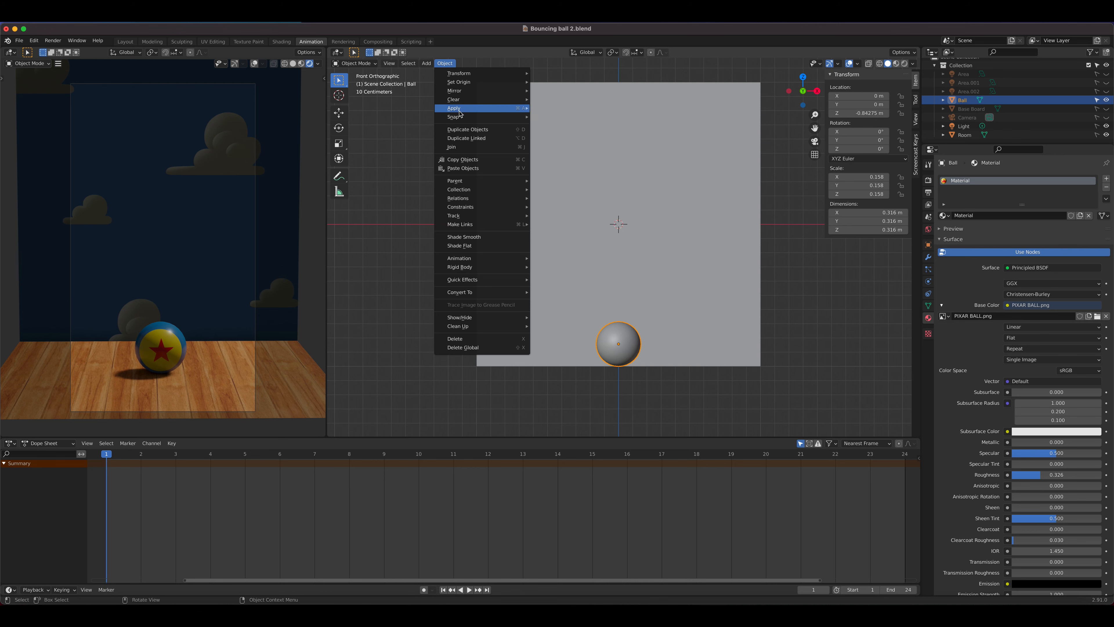
{"action": "mouse_move", "coordinate": [459, 114]}
{"action": "left_click", "coordinate": [570, 127]}
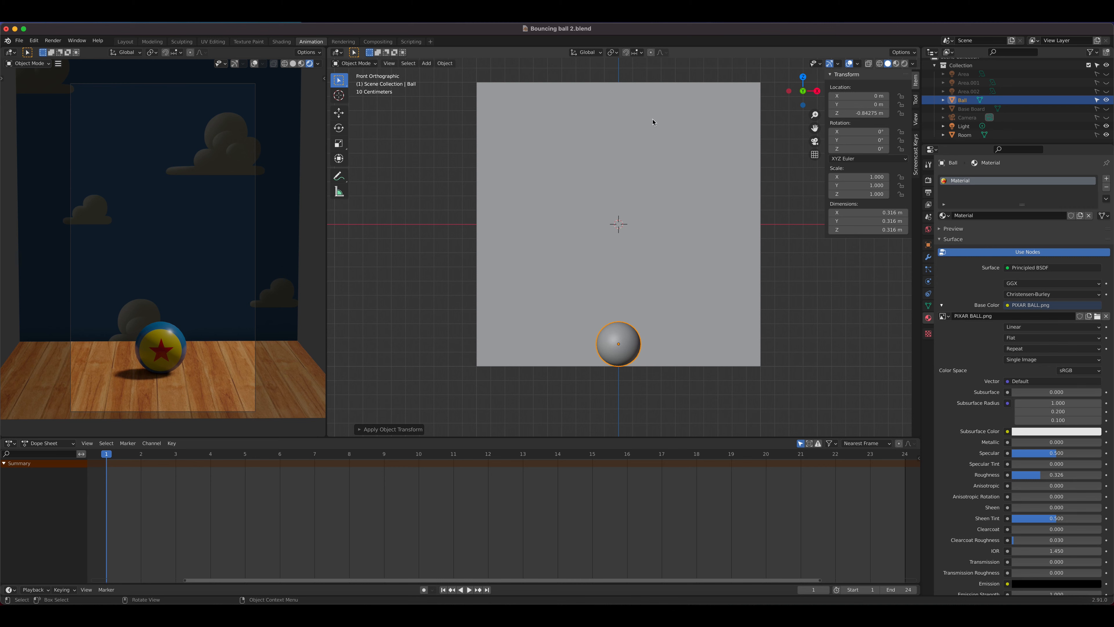
- Enter Edit Mode on the Ball and turn on X-ray display
{"action": "scroll", "coordinate": [629, 308], "scroll_direction": "up", "scroll_amount": 2}
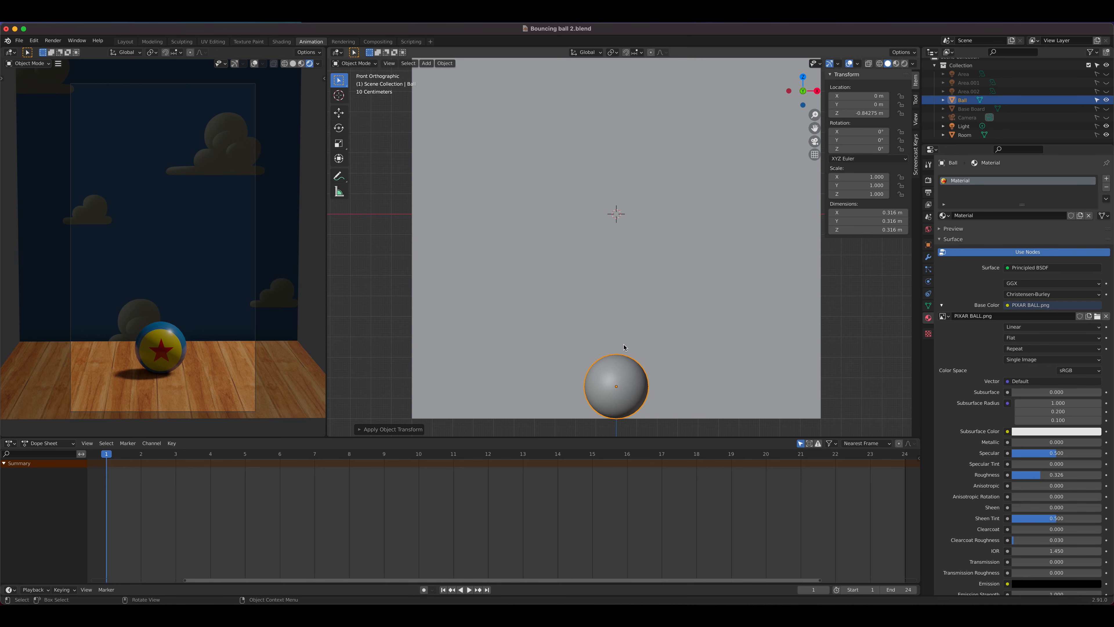
{"action": "middle_click_drag", "start_coordinate": [622, 292], "coordinate": [610, 196], "text": "shift"}
{"action": "scroll", "coordinate": [608, 307], "scroll_direction": "up", "scroll_amount": 1}
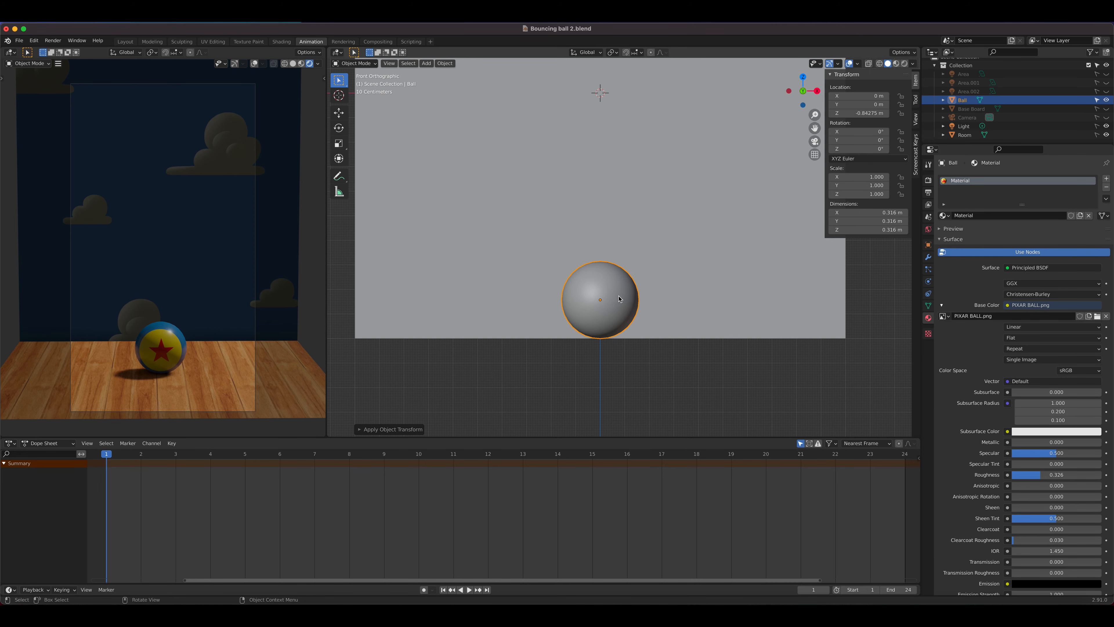
{"action": "key", "text": "Tab"}
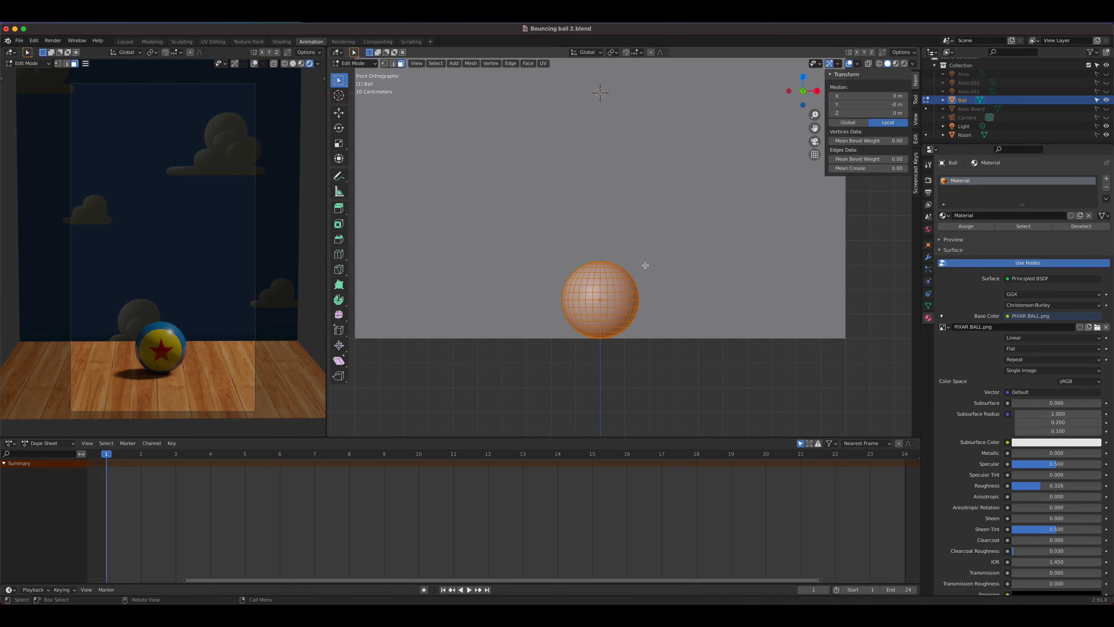
{"action": "left_click", "coordinate": [868, 64]}
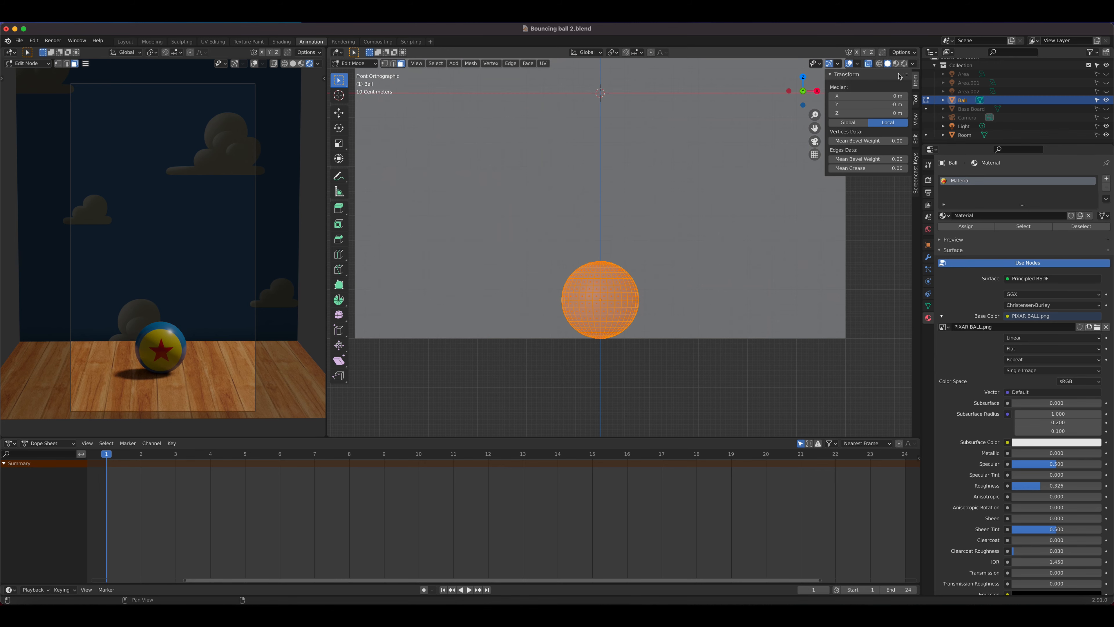
- Enable the Screencast Keys overlay and return to the Ball's Transform values
{"action": "left_click", "coordinate": [915, 172]}
{"action": "left_click", "coordinate": [837, 75]}
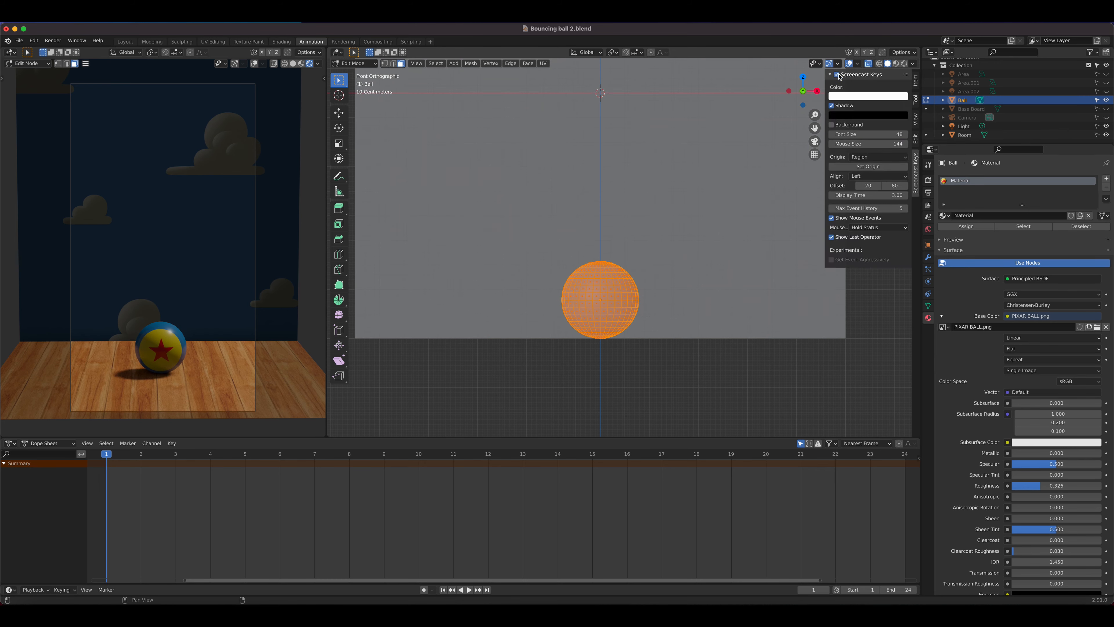
{"action": "left_click", "coordinate": [916, 82]}
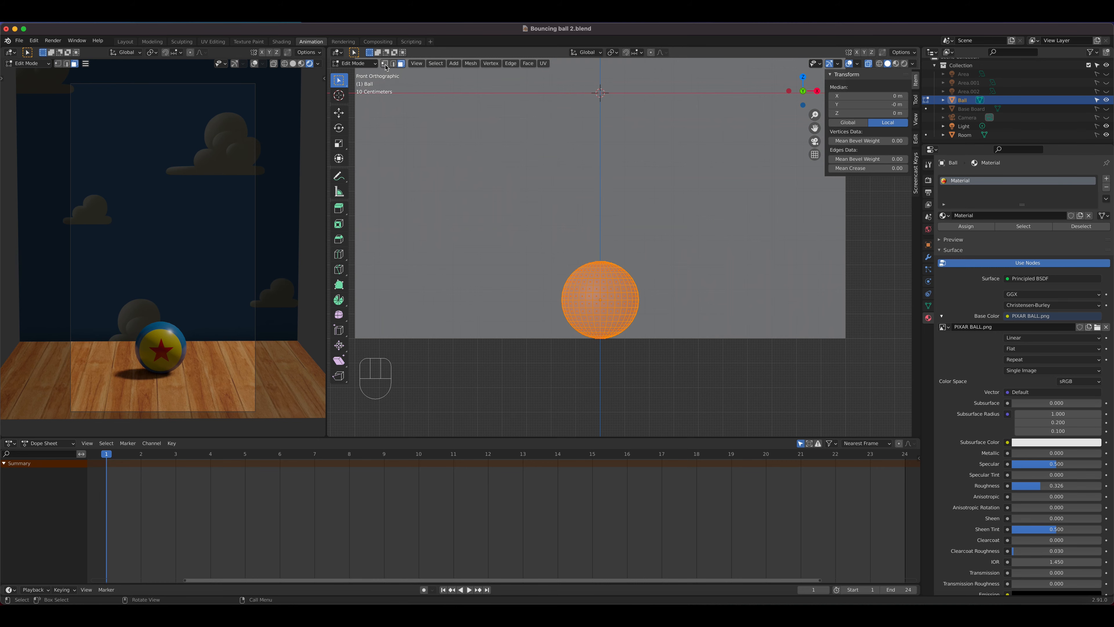
- Switch to vertex selection and select the single vertex at the bottom pole of the Ball
{"action": "left_click", "coordinate": [385, 63]}
{"action": "middle_click_drag", "start_coordinate": [592, 290], "coordinate": [574, 317]}
{"action": "scroll", "coordinate": [602, 293], "scroll_direction": "up", "scroll_amount": 7}
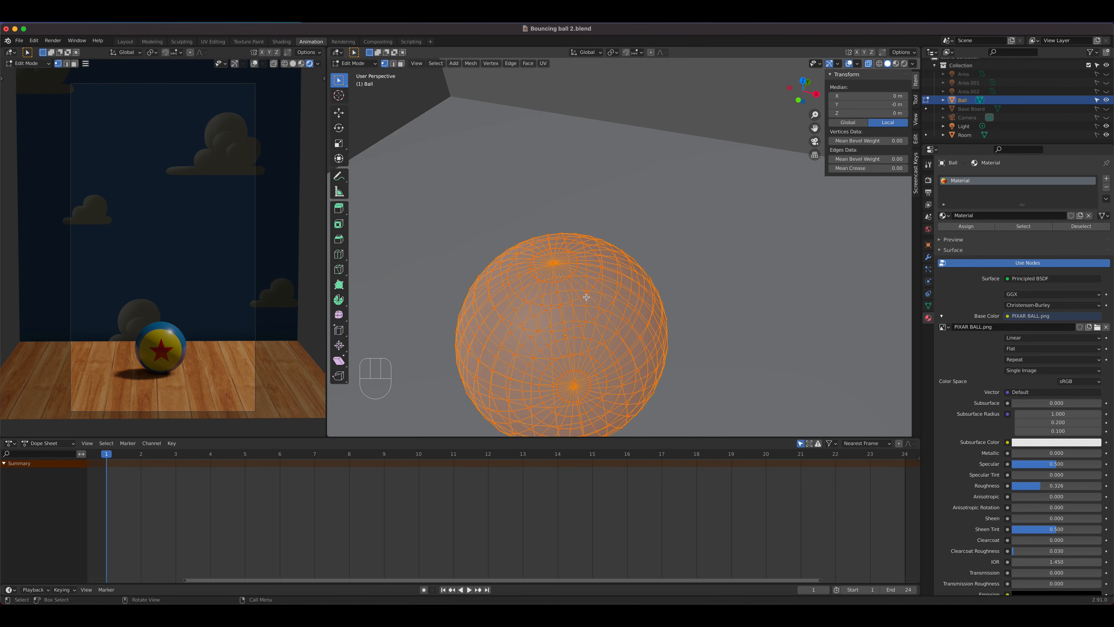
{"action": "scroll", "coordinate": [601, 293], "scroll_direction": "up", "scroll_amount": 3}
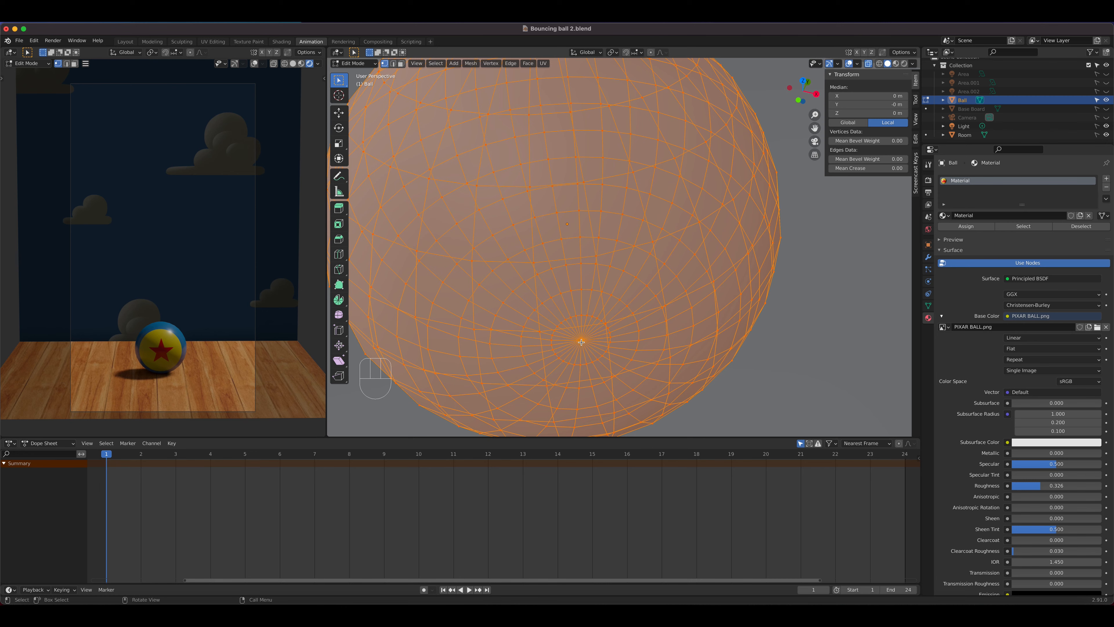
{"action": "left_click_drag", "start_coordinate": [580, 337], "coordinate": [588, 343]}
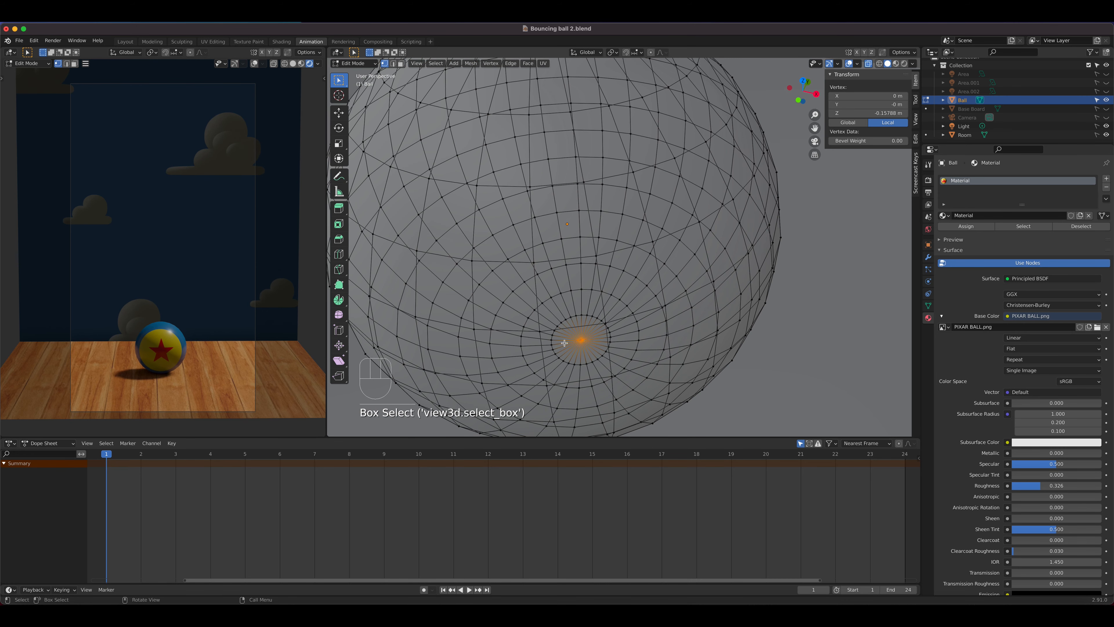
{"action": "scroll", "coordinate": [589, 351], "scroll_direction": "down", "scroll_amount": 1}
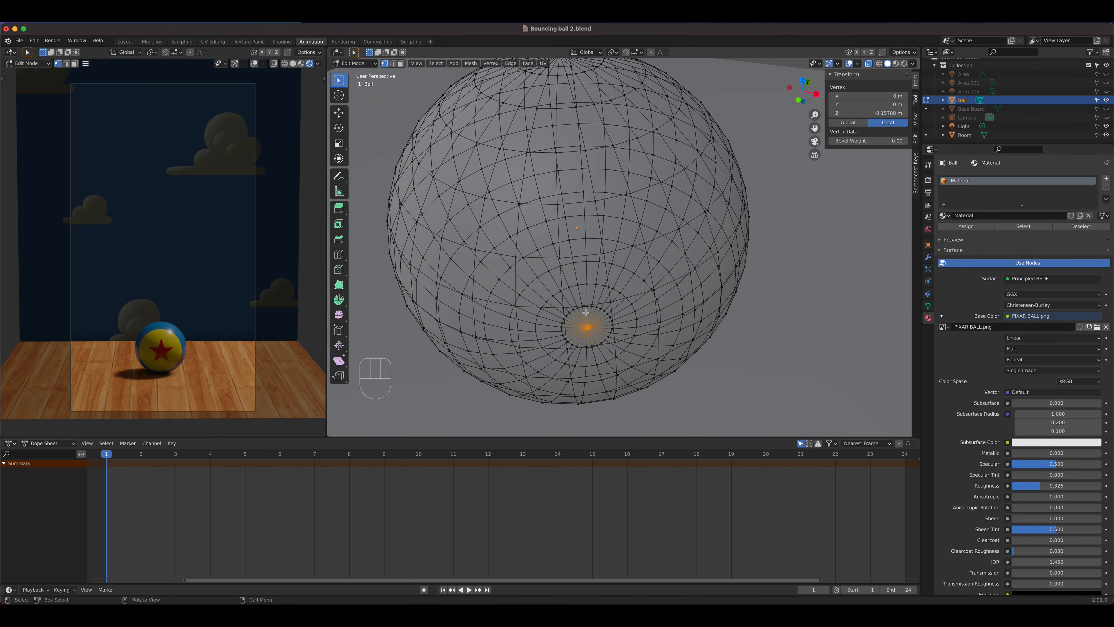
- Snap the 3D cursor to the selected vertex at the Ball's bottom pole
{"action": "left_click", "coordinate": [469, 65]}
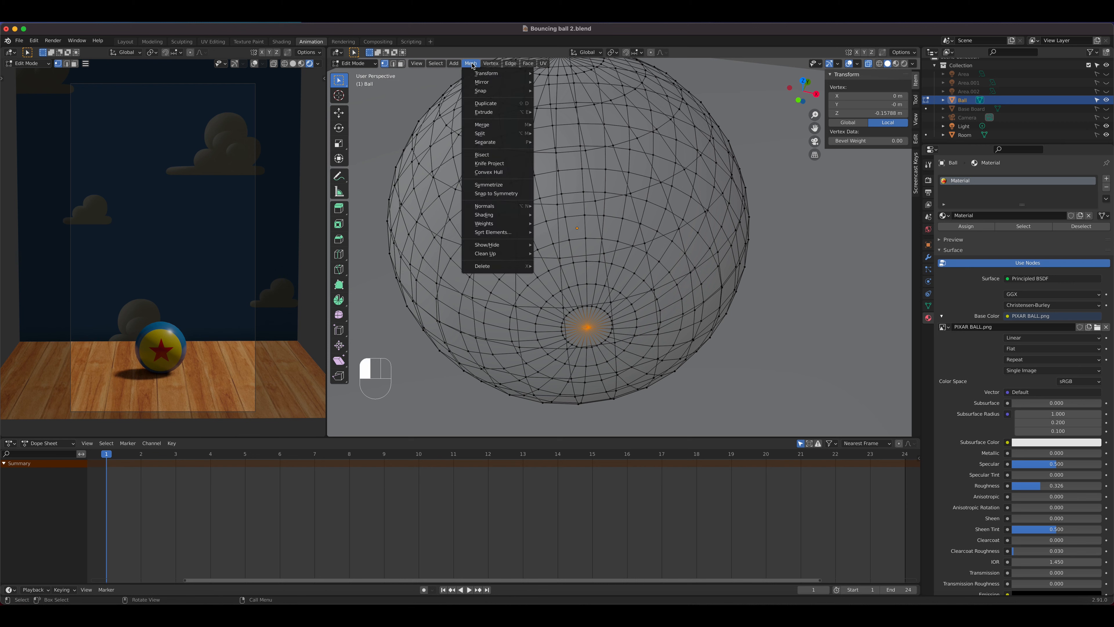
{"action": "mouse_move", "coordinate": [480, 94]}
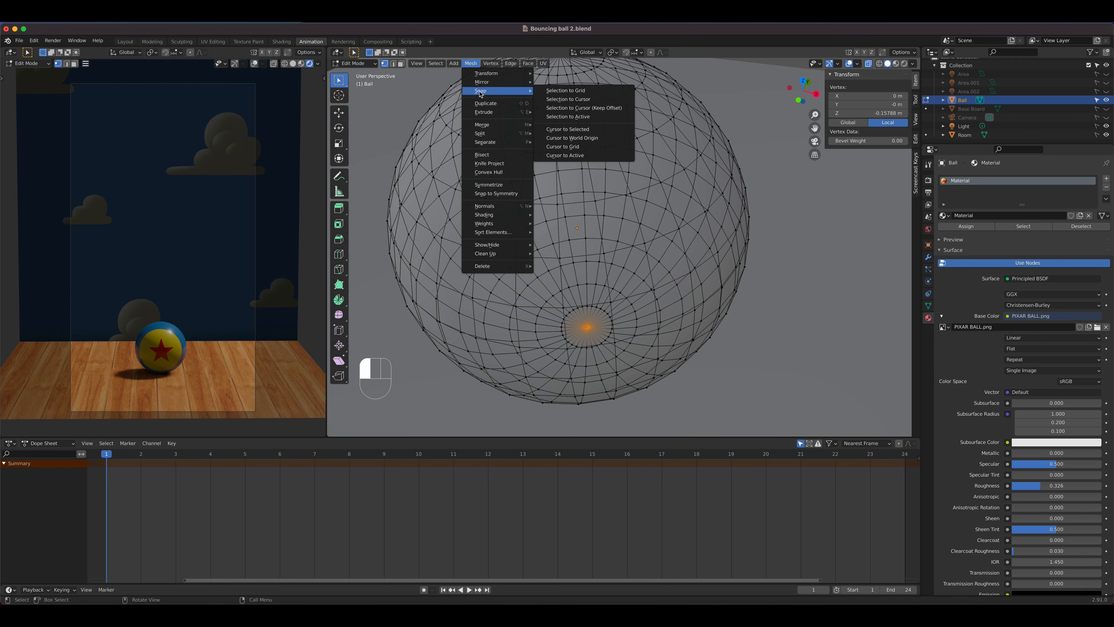
{"action": "scroll", "coordinate": [690, 211], "scroll_direction": "down", "scroll_amount": 4}
{"action": "mouse_move", "coordinate": [689, 215]}
{"action": "middle_mouse_down"}
{"action": "mouse_move", "coordinate": [714, 176]}
{"action": "mouse_move", "coordinate": [673, 217]}
{"action": "middle_mouse_up"}
{"action": "scroll", "coordinate": [673, 218], "scroll_direction": "down", "scroll_amount": 3}
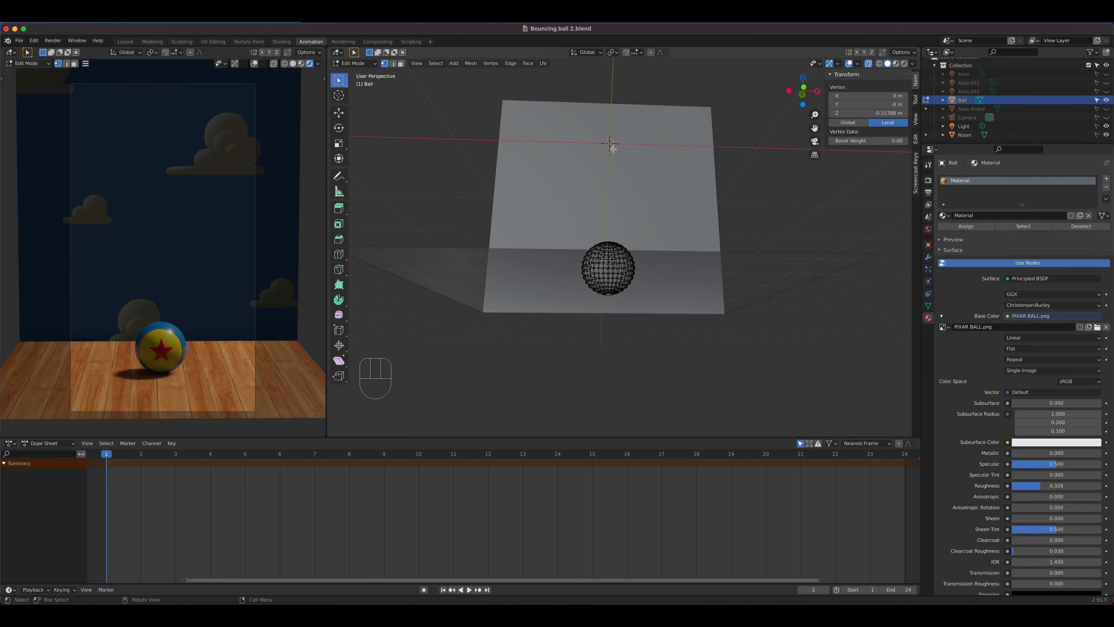
{"action": "scroll", "coordinate": [614, 149], "scroll_direction": "up", "scroll_amount": 3}
{"action": "middle_click_drag", "start_coordinate": [618, 147], "coordinate": [610, 243]}
{"action": "scroll", "coordinate": [610, 244], "scroll_direction": "up", "scroll_amount": 6}
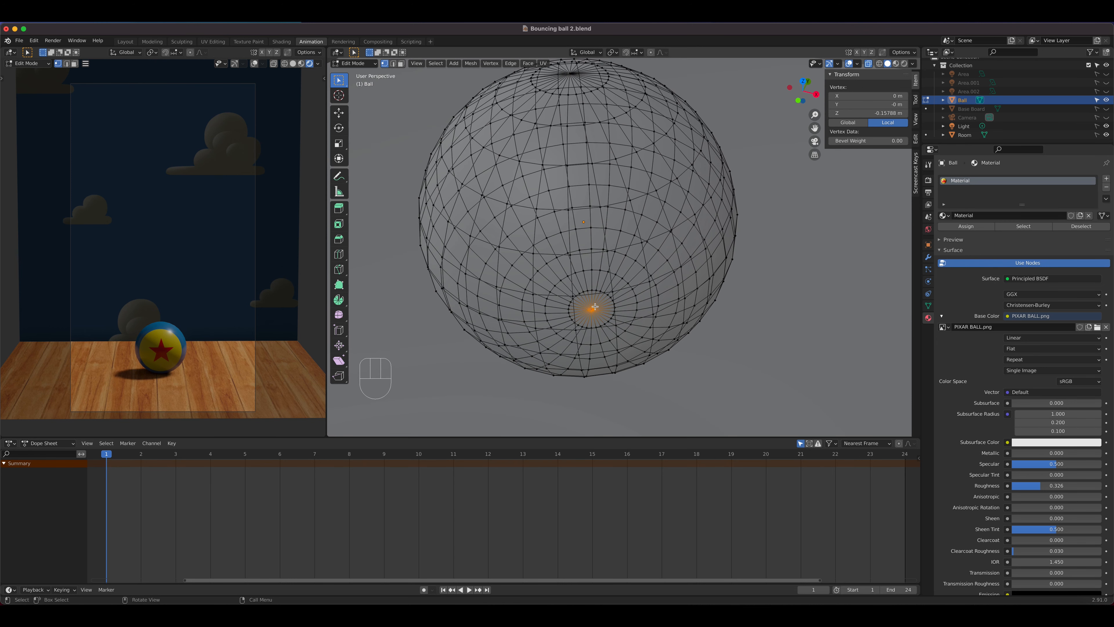
{"action": "left_click", "coordinate": [471, 63]}
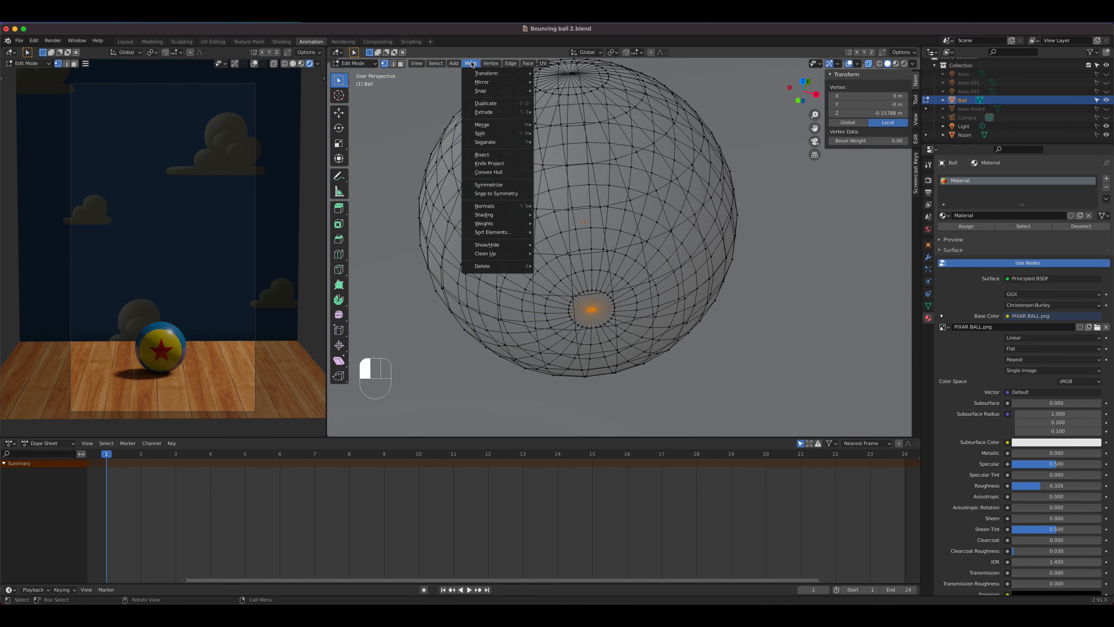
{"action": "mouse_move", "coordinate": [482, 91]}
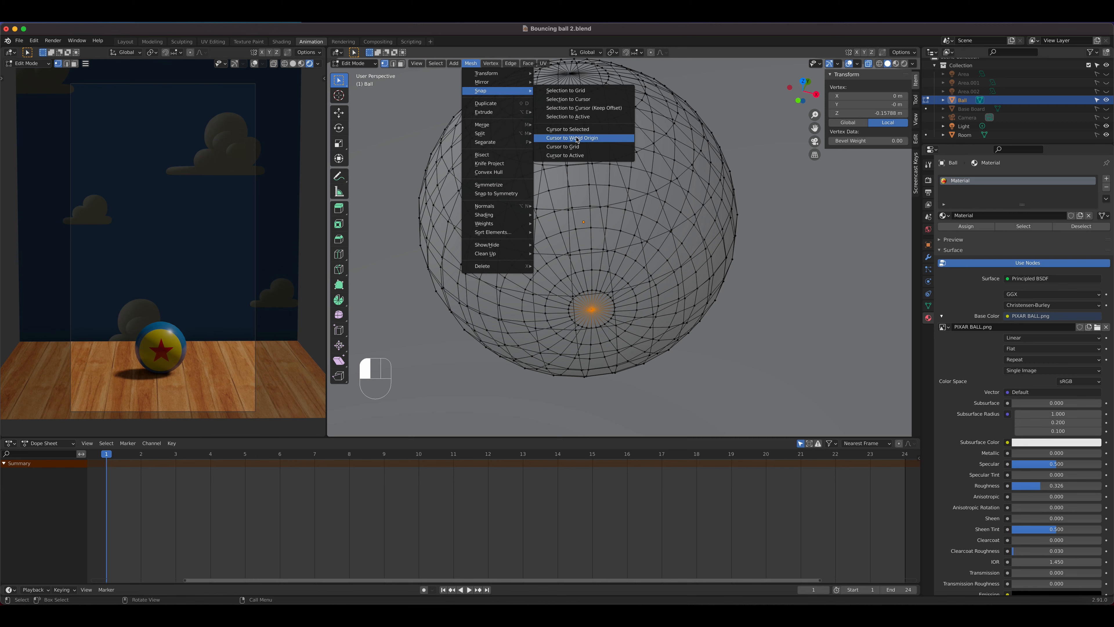
{"action": "left_click", "coordinate": [557, 130]}
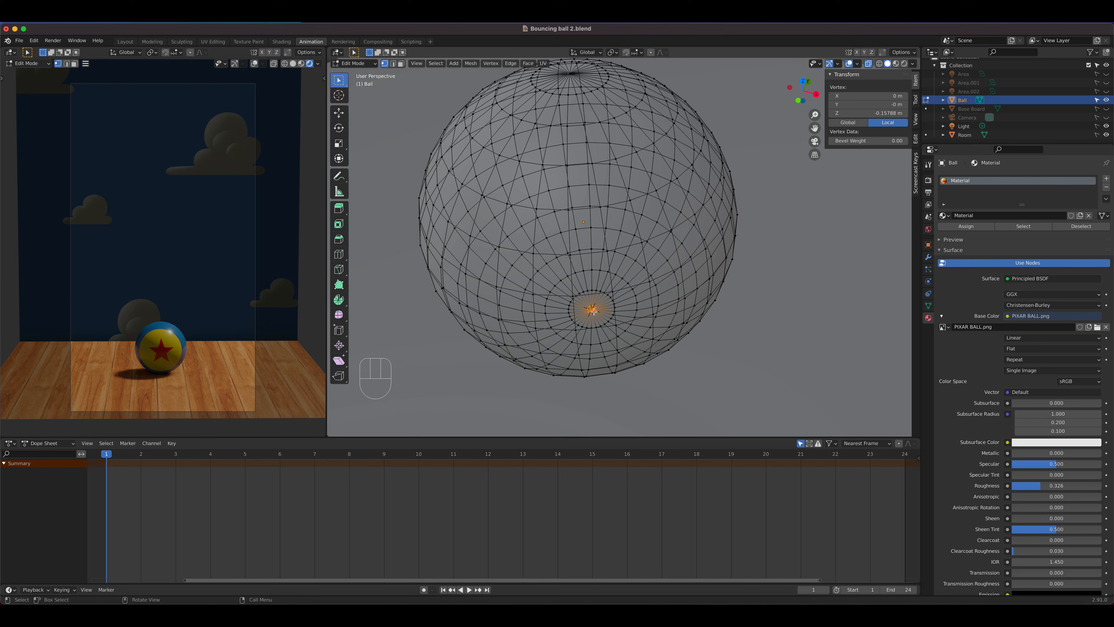
- Switch the Ball from Edit Mode back to Object Mode
{"action": "left_click", "coordinate": [354, 63]}
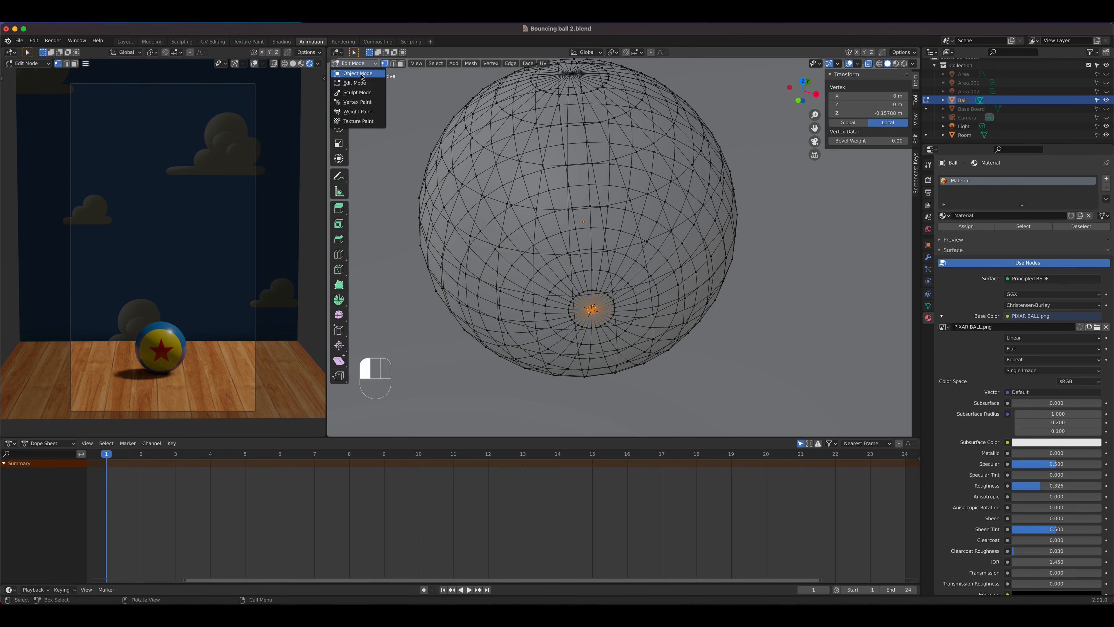
{"action": "left_click", "coordinate": [363, 74]}
{"action": "scroll", "coordinate": [591, 196], "scroll_direction": "down", "scroll_amount": 5}
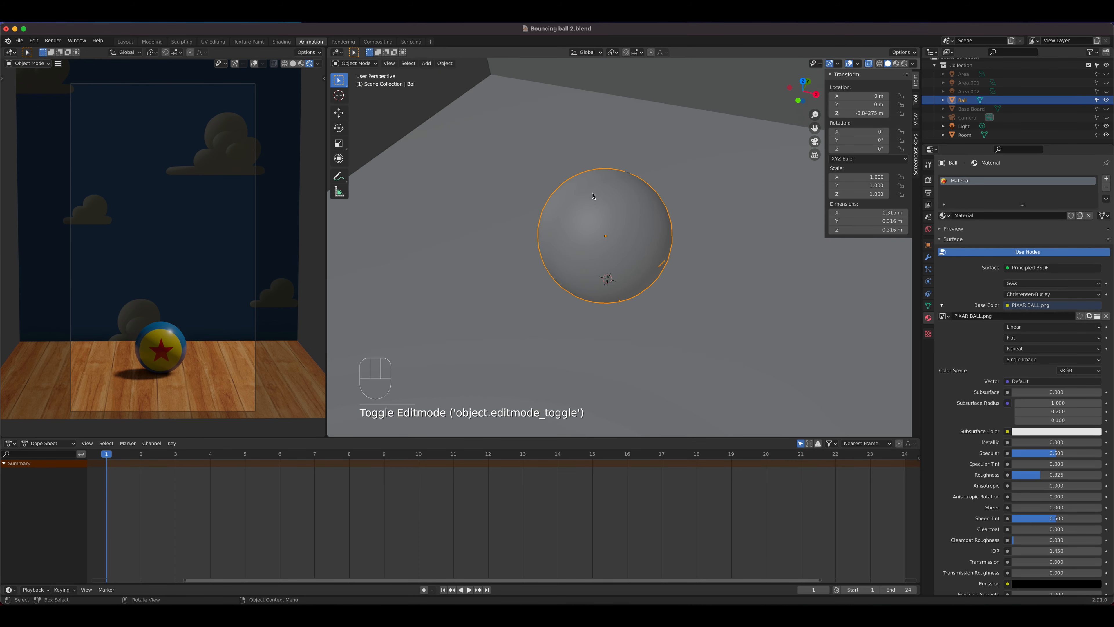
- Turn off X-ray display in the front view and set the Ball's origin to the 3D cursor at its base
{"action": "left_click", "coordinate": [445, 64]}
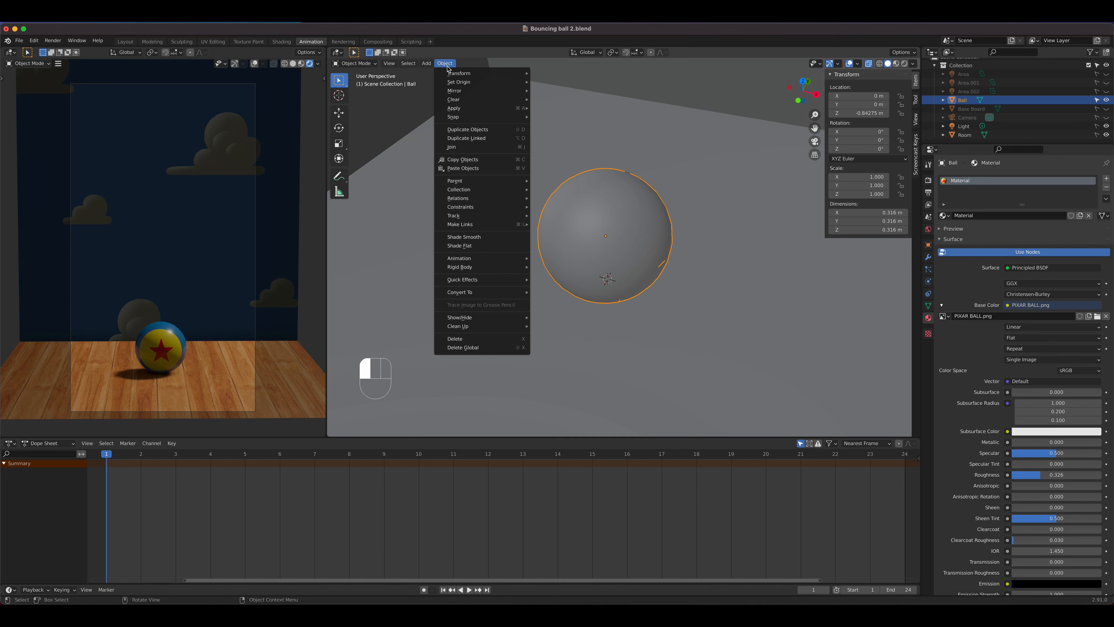
{"action": "mouse_move", "coordinate": [461, 84]}
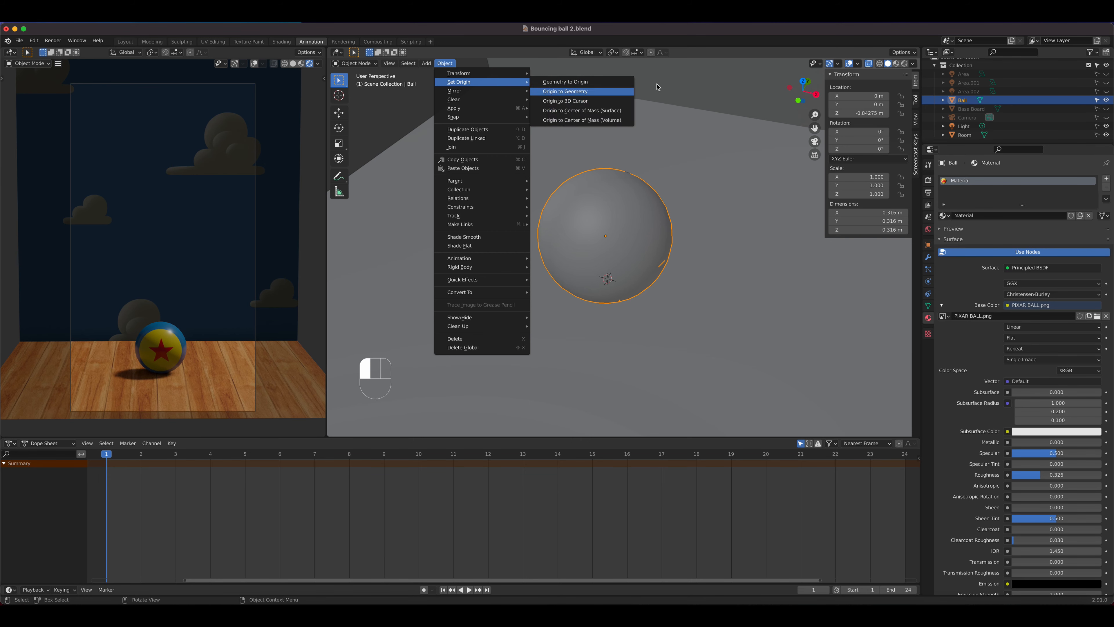
{"action": "key", "text": "KP_1"}
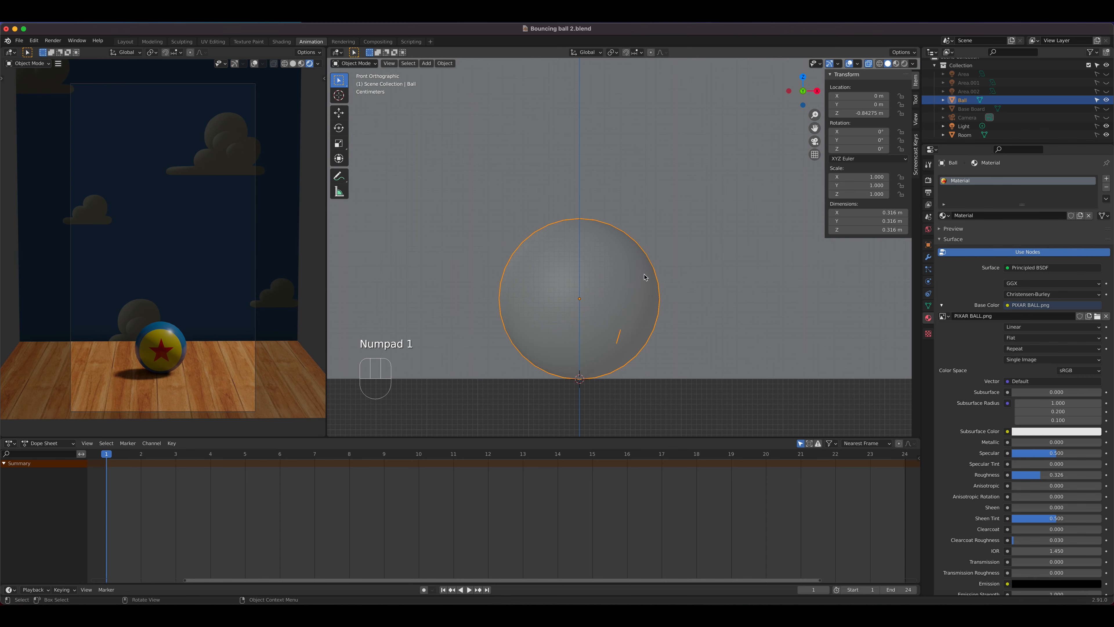
{"action": "left_click", "coordinate": [869, 63]}
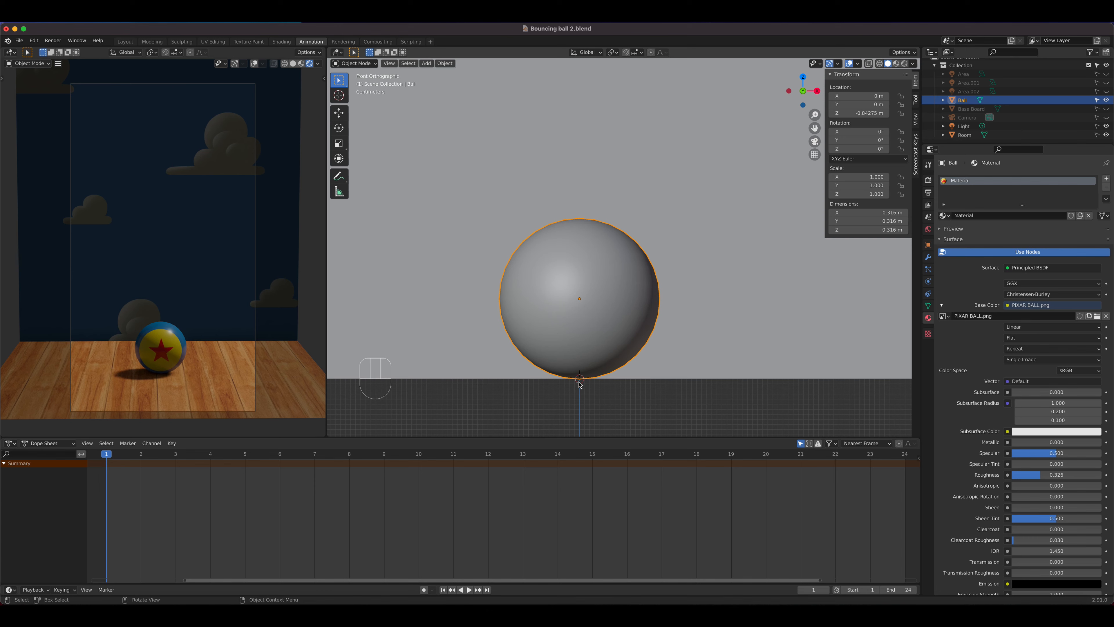
{"action": "left_click", "coordinate": [444, 63]}
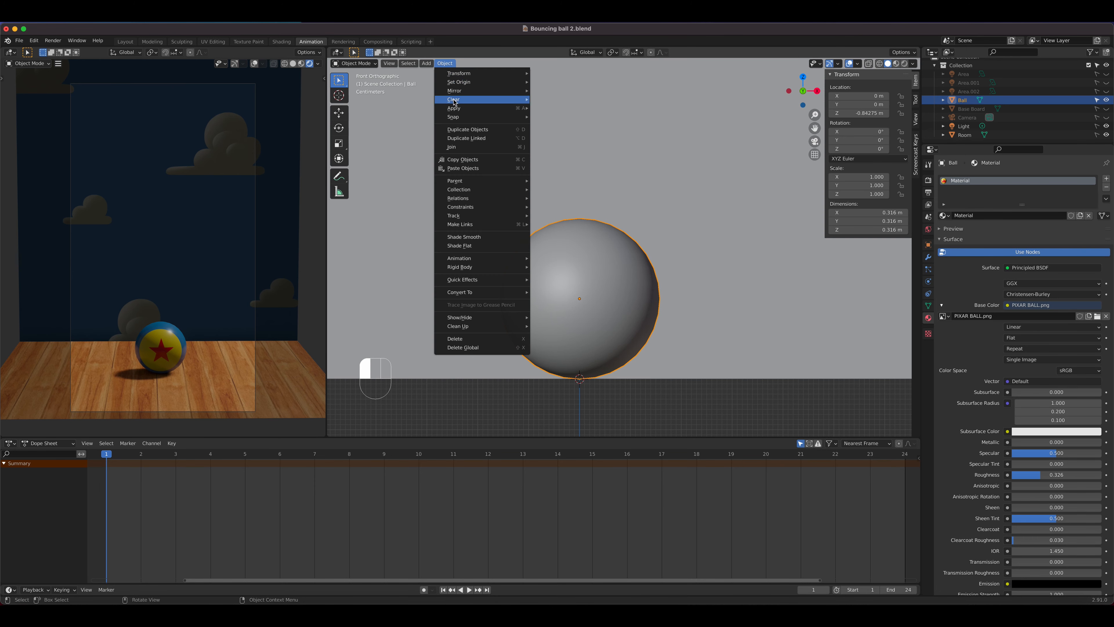
{"action": "mouse_move", "coordinate": [454, 83]}
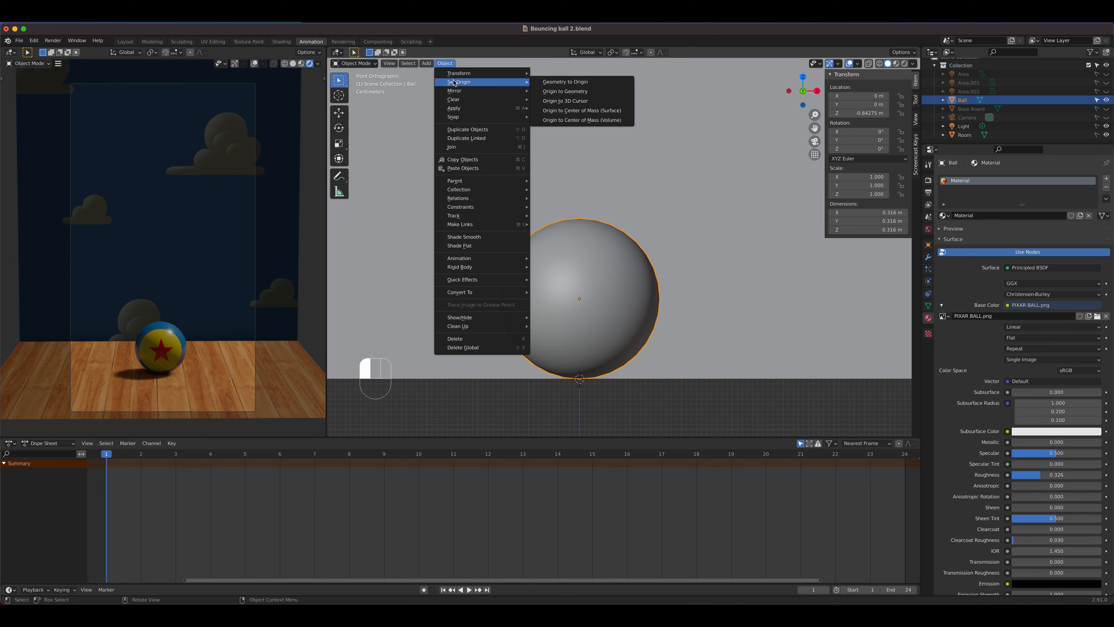
{"action": "left_click", "coordinate": [565, 101]}
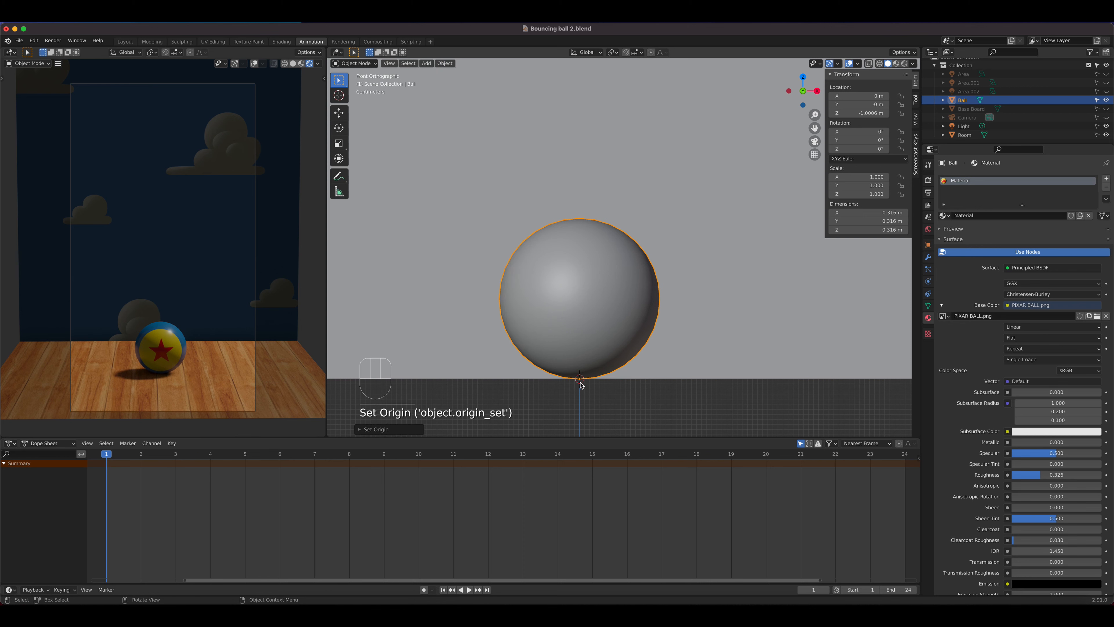
- Try scaling the Ball vertically from its new origin with the Scale tool, and cancel the change
{"action": "left_click", "coordinate": [339, 144]}
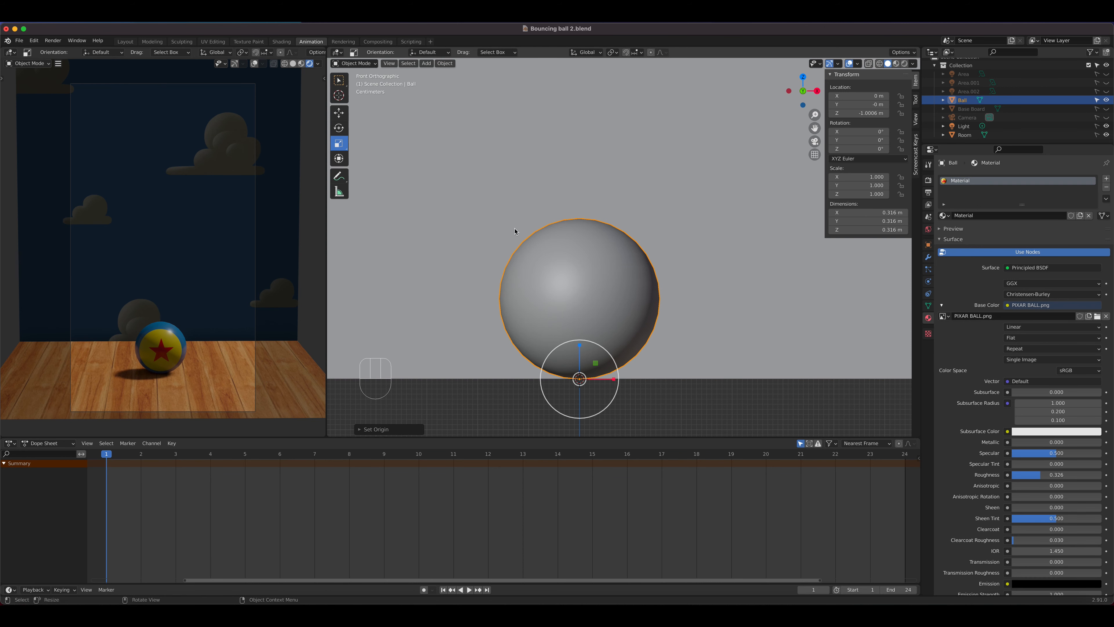
{"action": "mouse_move", "coordinate": [581, 348]}
{"action": "left_mouse_down"}
{"action": "mouse_move", "coordinate": [581, 367]}
{"action": "mouse_move", "coordinate": [582, 328]}
{"action": "mouse_move", "coordinate": [582, 352]}
{"action": "left_mouse_up"}
{"action": "right_click", "coordinate": [582, 352]}
{"action": "scroll", "coordinate": [580, 377], "scroll_direction": "down", "scroll_amount": 2}
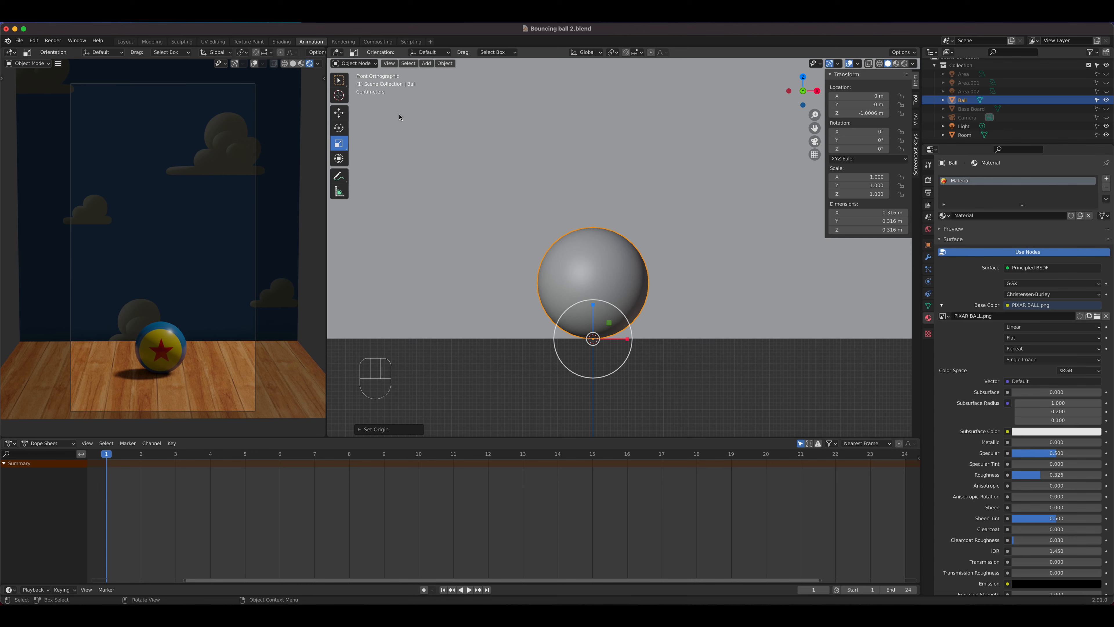
- Activate the Move tool and try applying the Ball's Location transform, undoing it again
{"action": "left_click", "coordinate": [338, 112]}
{"action": "left_click", "coordinate": [444, 63]}
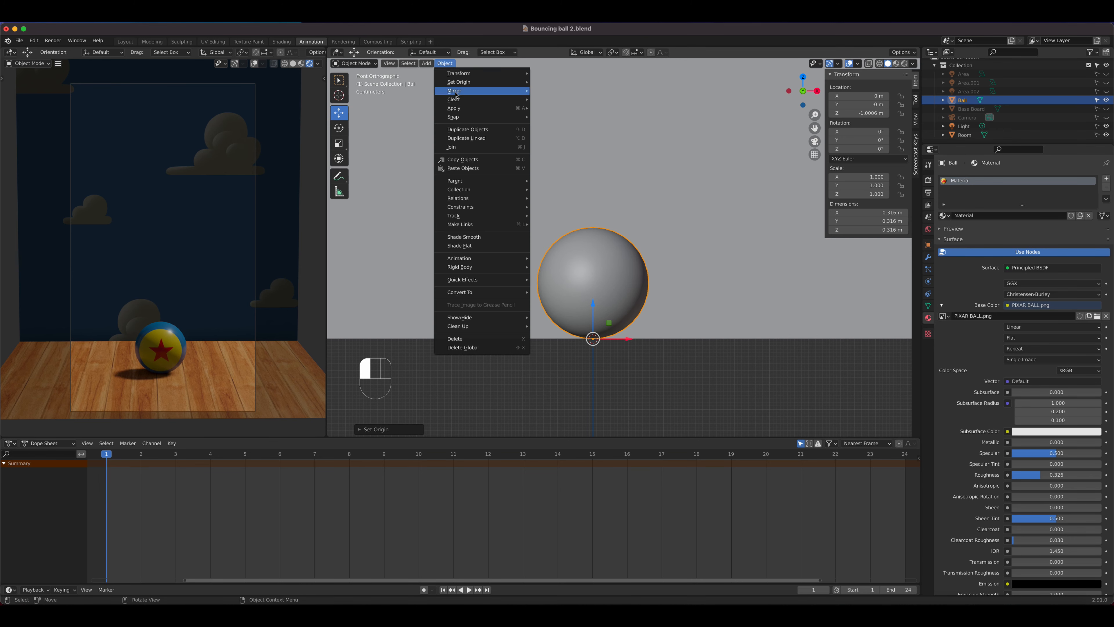
{"action": "mouse_move", "coordinate": [510, 108]}
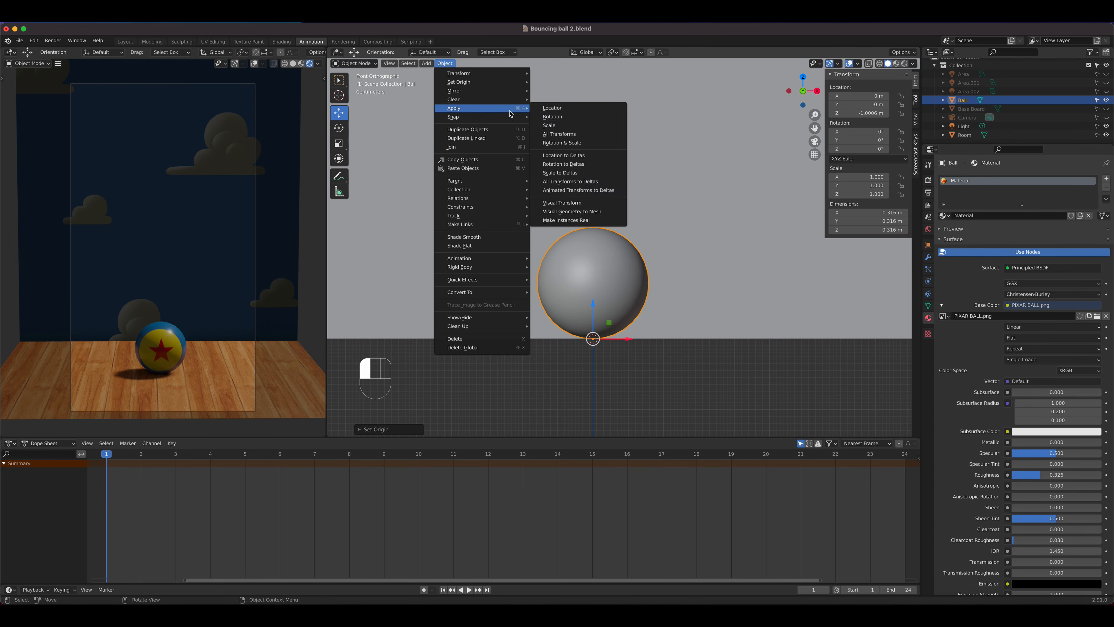
{"action": "left_click", "coordinate": [569, 110]}
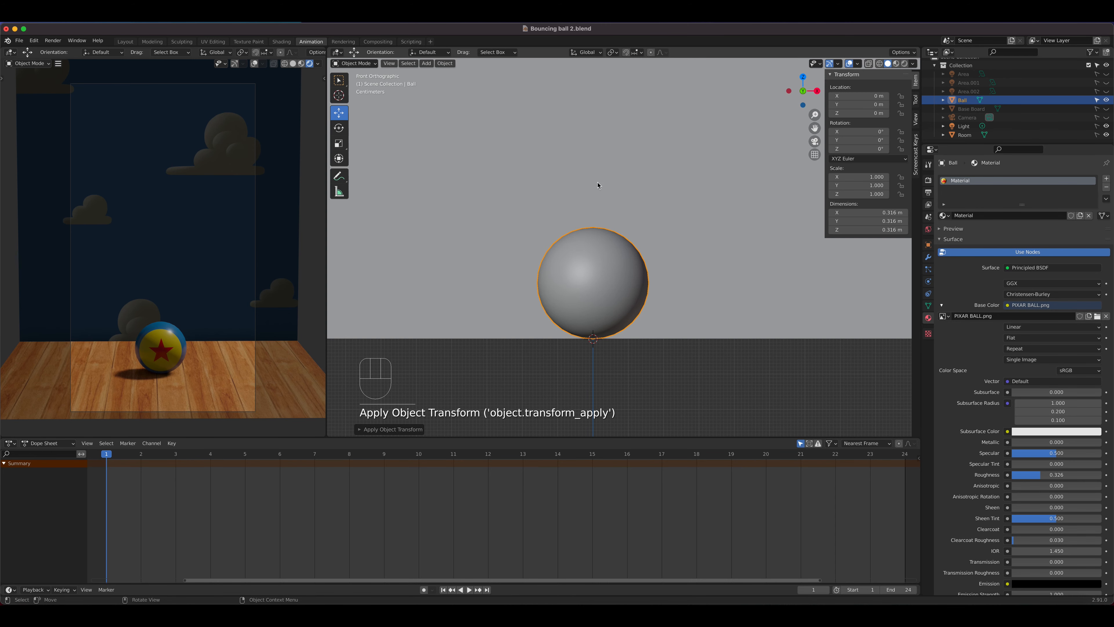
{"action": "scroll", "coordinate": [597, 185], "scroll_direction": "down", "scroll_amount": 5}
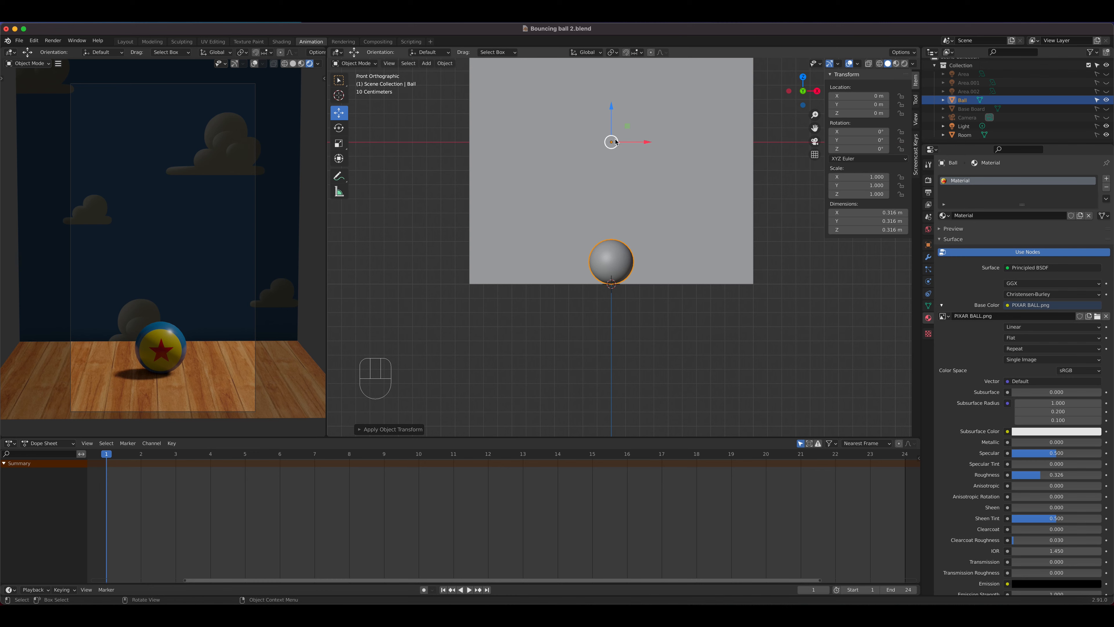
{"action": "key", "text": "super+z"}
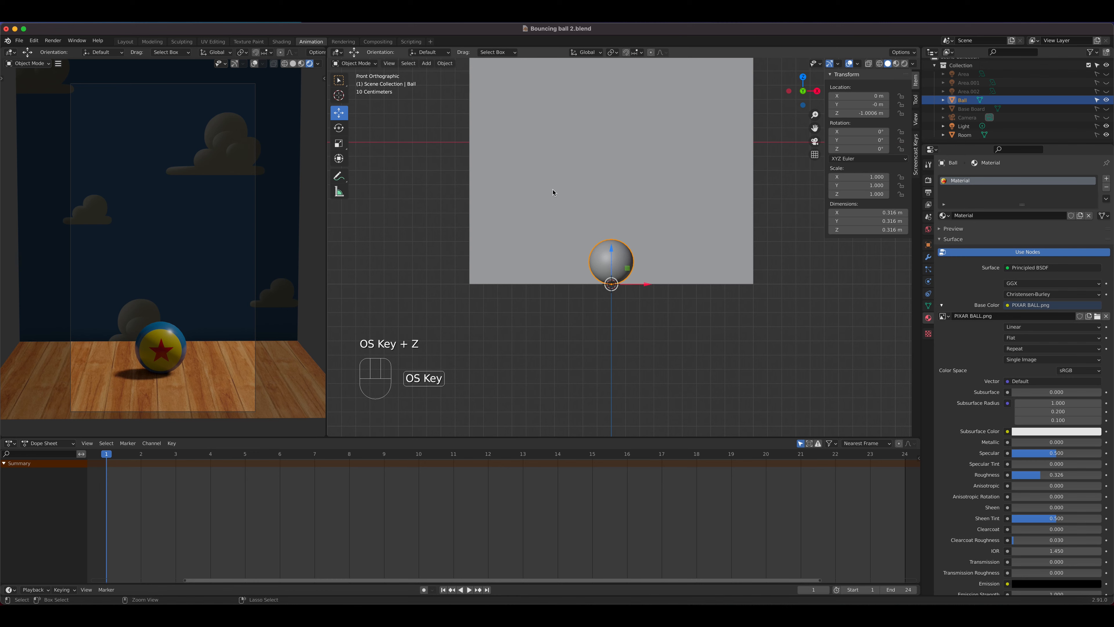
- Apply the Ball's location to deltas, keeping its origin at the base
{"action": "left_click", "coordinate": [445, 63]}
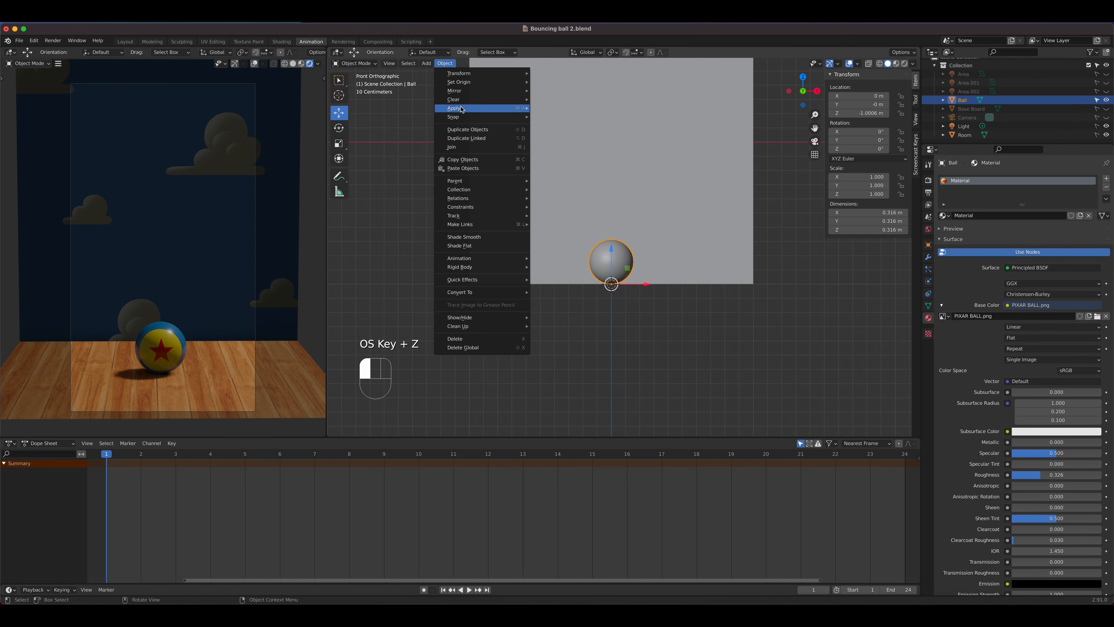
{"action": "mouse_move", "coordinate": [481, 108]}
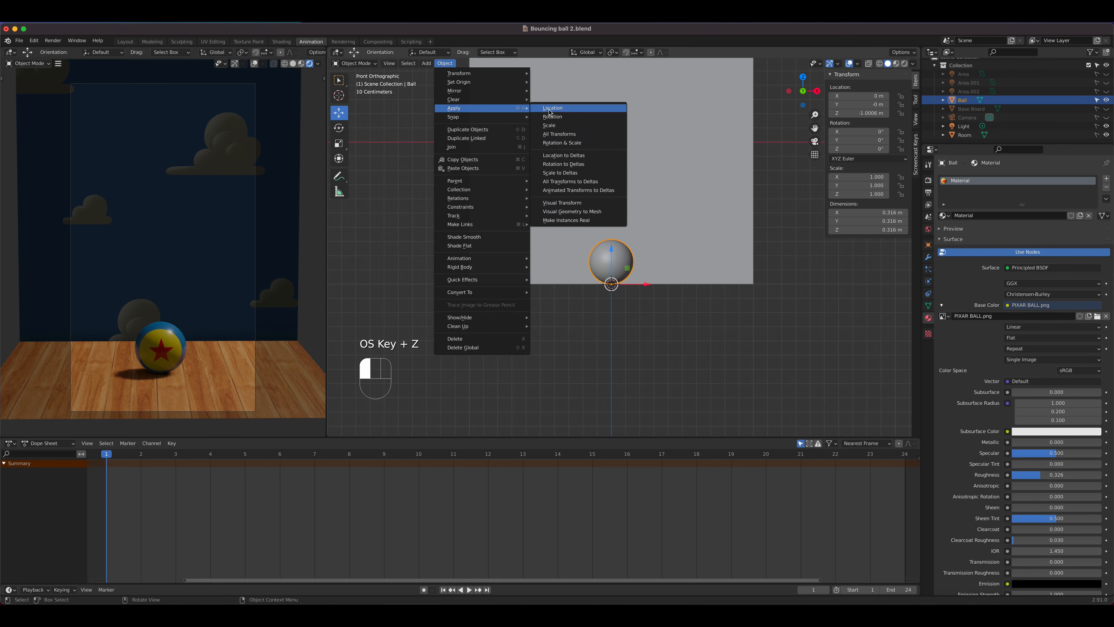
{"action": "left_click", "coordinate": [562, 156]}
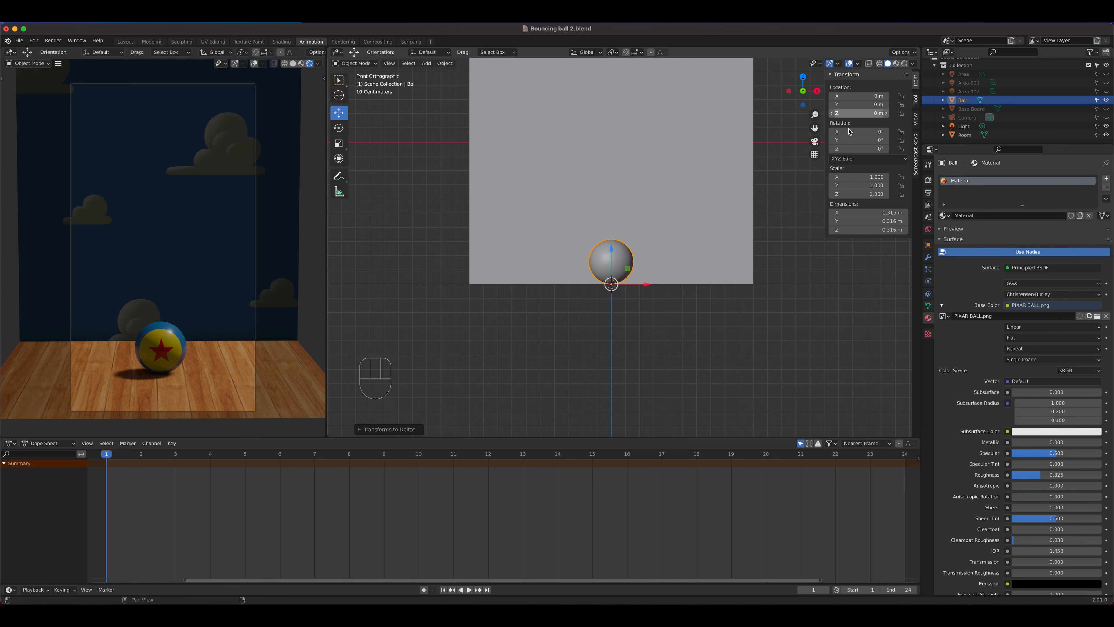
{"action": "scroll", "coordinate": [575, 366], "scroll_direction": "up", "scroll_amount": 6}
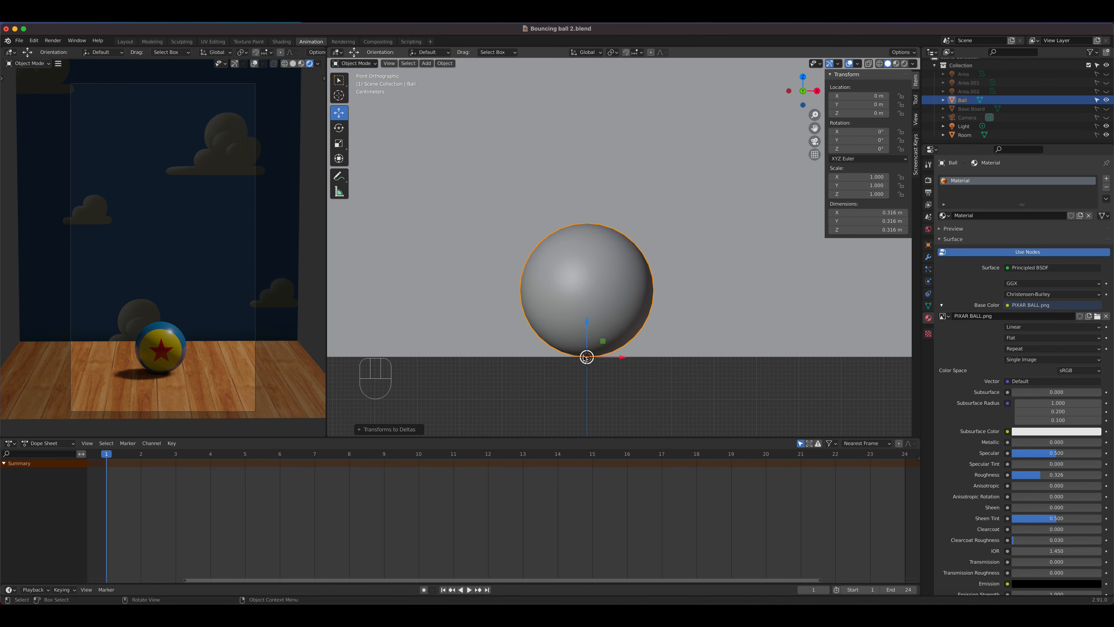
{"action": "scroll", "coordinate": [592, 347], "scroll_direction": "down", "scroll_amount": 2}
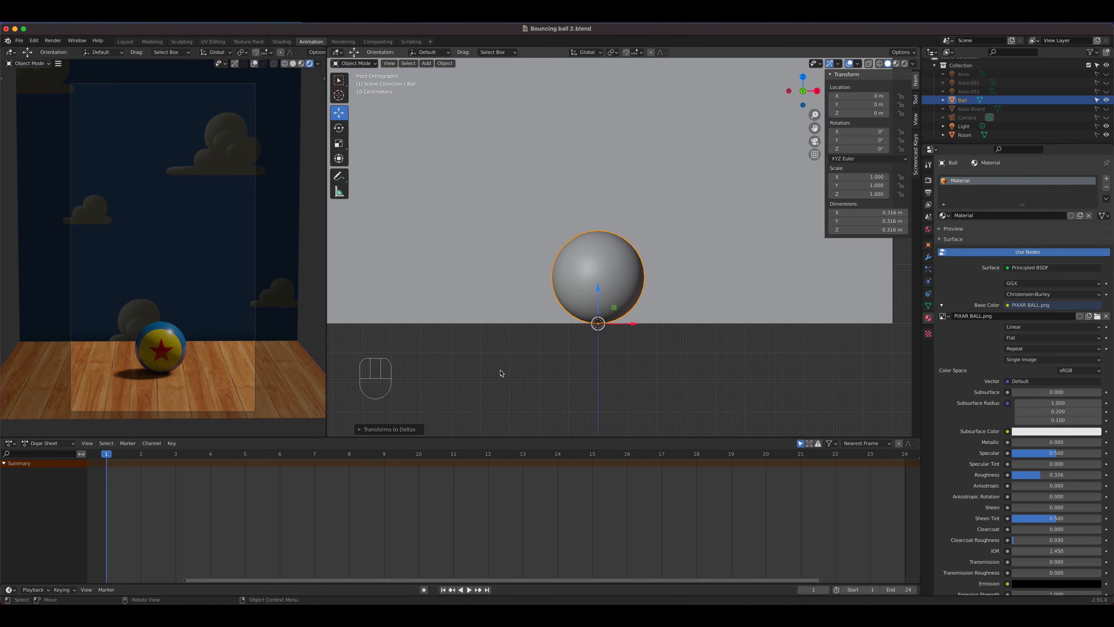
- Raise the Ball along Z to about 1.1 m and insert a single keyframe on its Z location at frame 1
{"action": "scroll", "coordinate": [569, 343], "scroll_direction": "down", "scroll_amount": 5}
{"action": "middle_click_drag", "start_coordinate": [607, 290], "coordinate": [644, 392]}
{"action": "key", "text": "KP_1"}
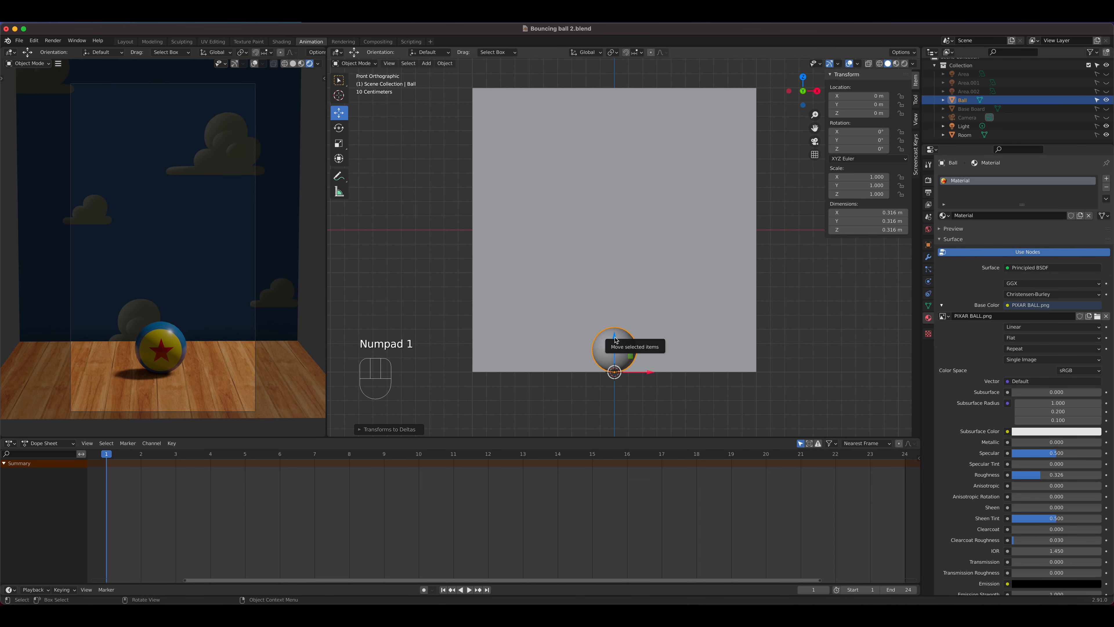
{"action": "left_click_drag", "start_coordinate": [616, 339], "coordinate": [622, 179]}
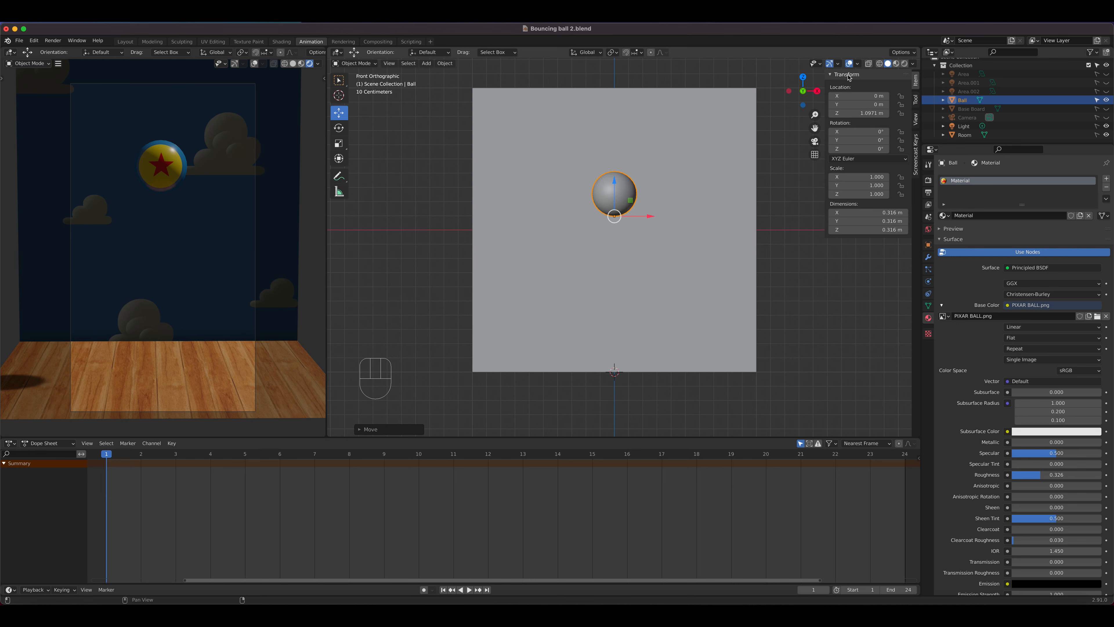
{"action": "right_click", "coordinate": [852, 113]}
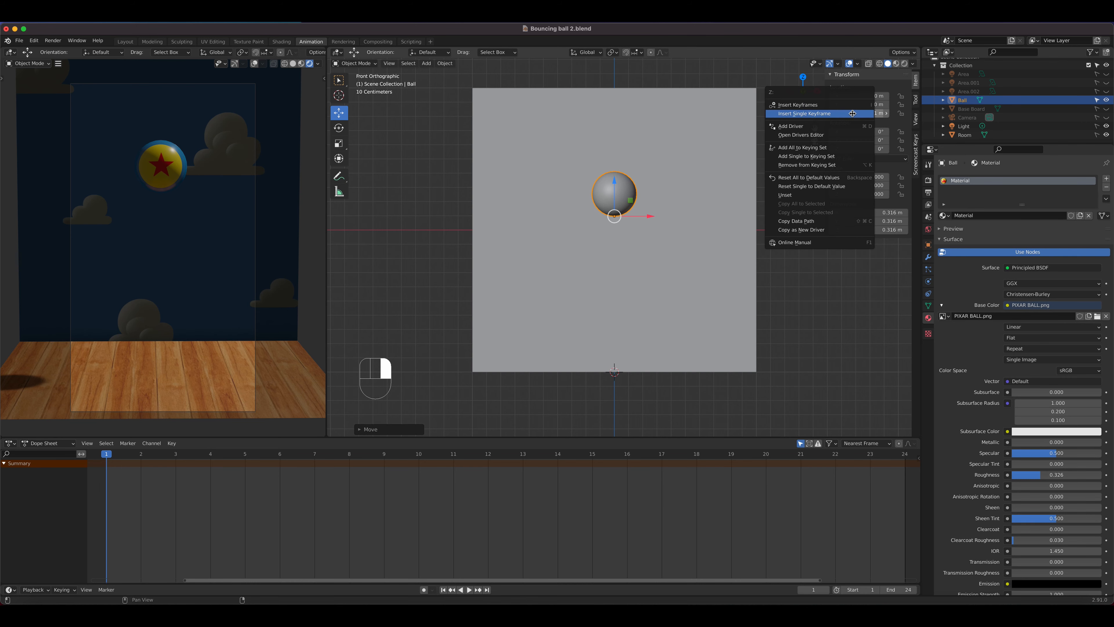
{"action": "left_click", "coordinate": [824, 114]}
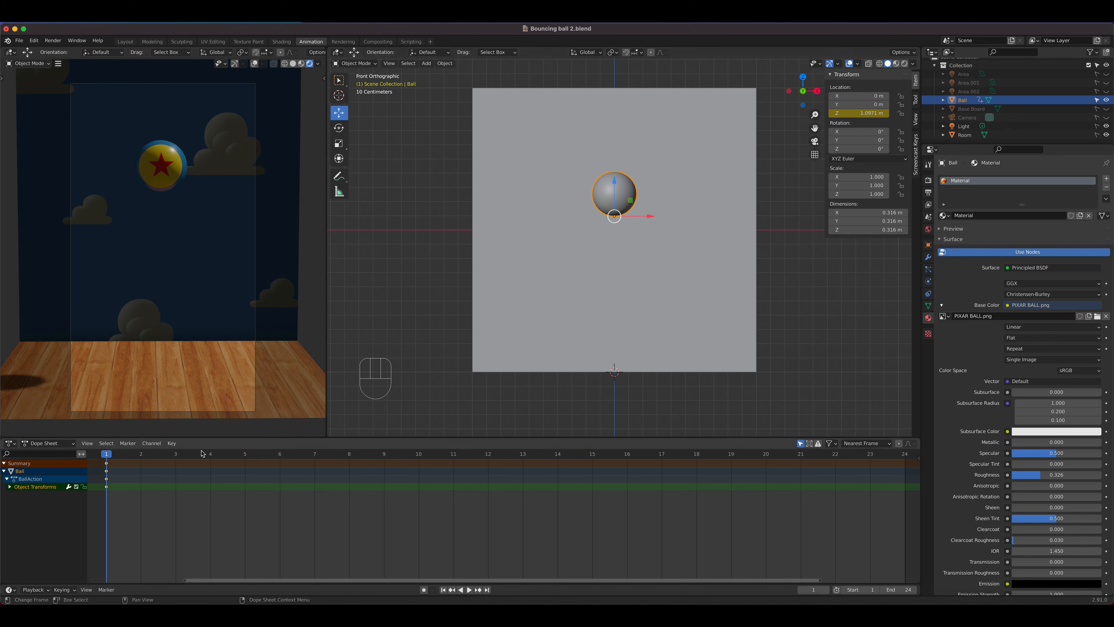
- Insert a single keyframe on the Ball's Z location at frame 24 with the same height, and play the animation
{"action": "left_click_drag", "start_coordinate": [106, 455], "coordinate": [893, 490]}
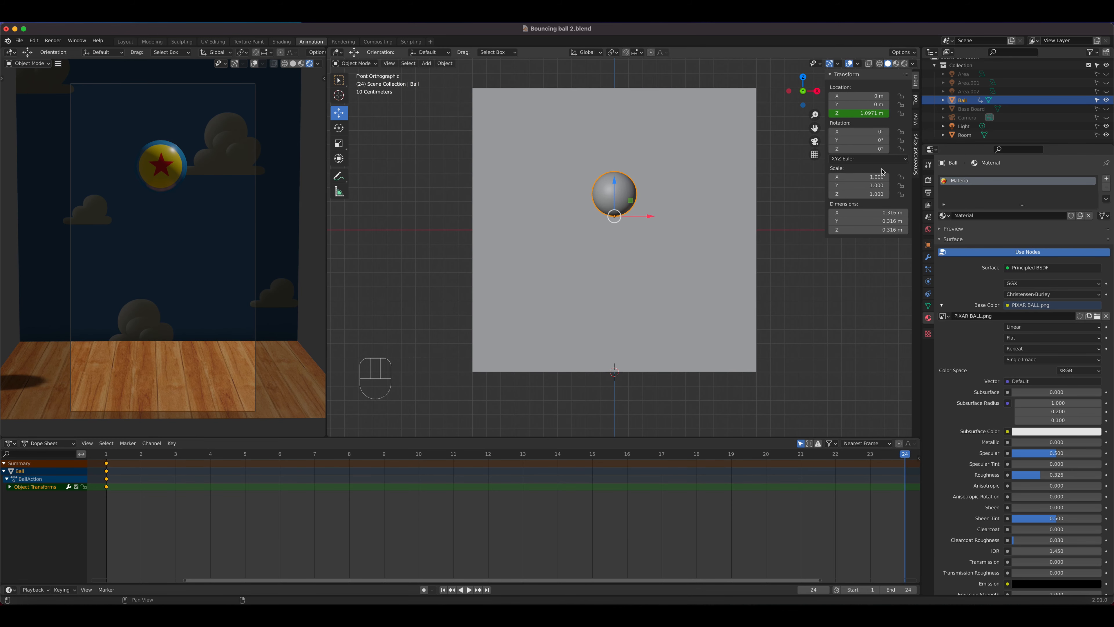
{"action": "right_click", "coordinate": [851, 113]}
{"action": "left_click", "coordinate": [852, 115]}
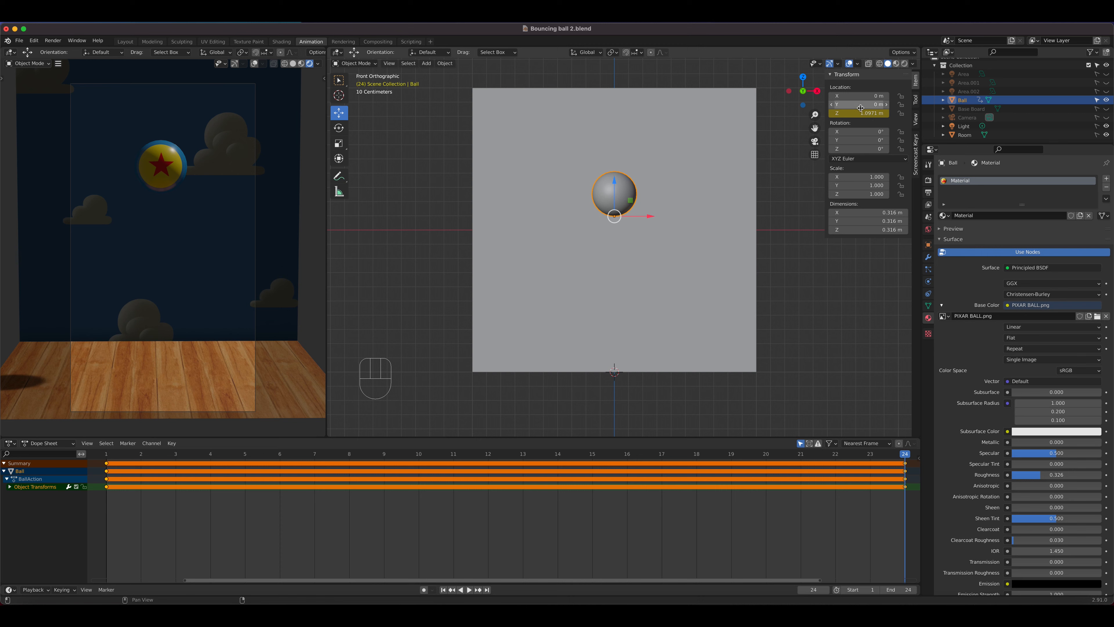
{"action": "key", "text": "space"}
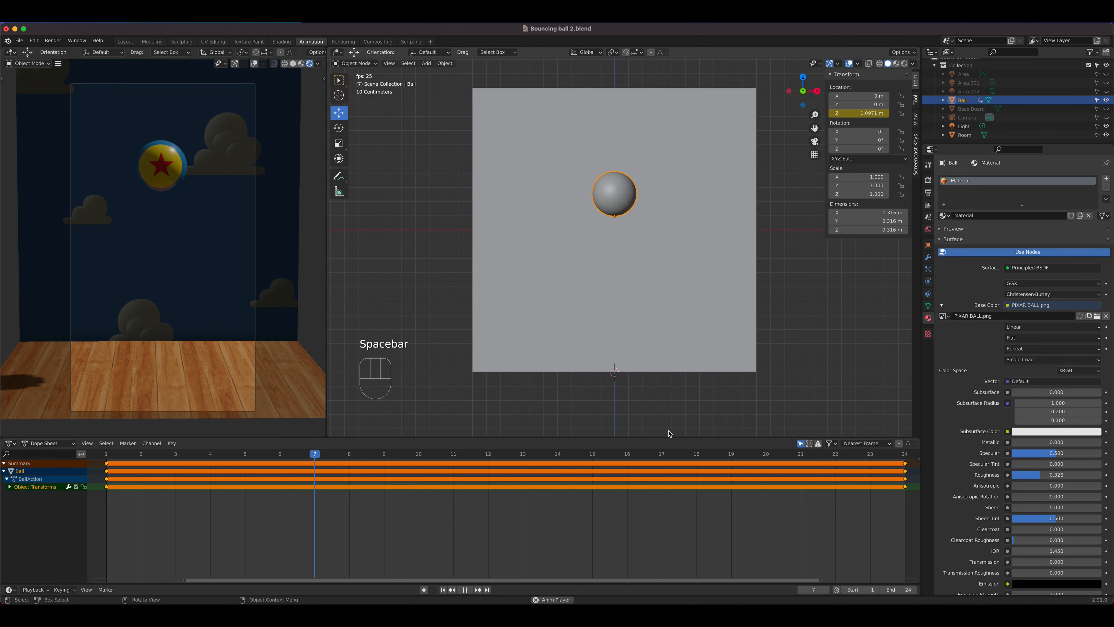
- Stop playback, lower the Ball to 0 m on Z at frame 10, and insert a single keyframe on its Z location
{"action": "key", "text": "space"}
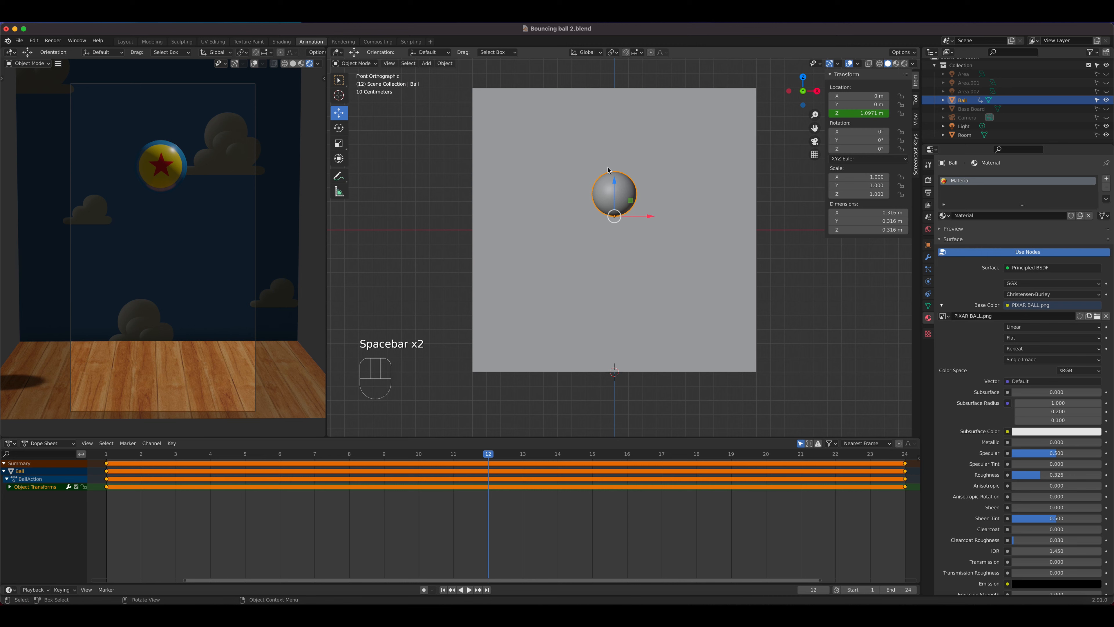
{"action": "left_click_drag", "start_coordinate": [478, 459], "coordinate": [422, 458]}
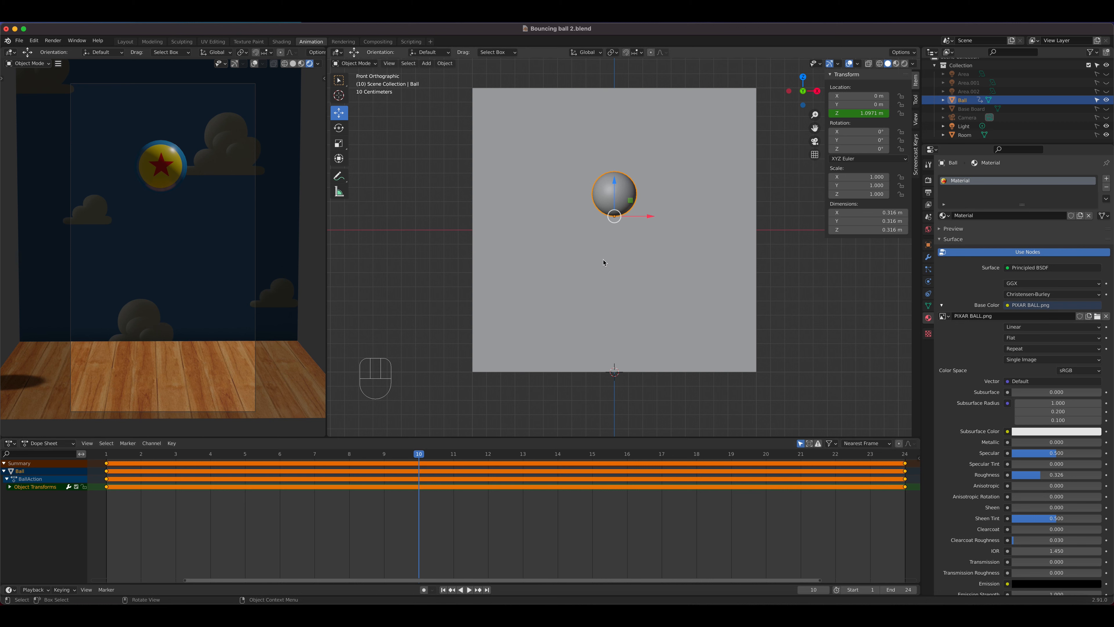
{"action": "left_click", "coordinate": [624, 191]}
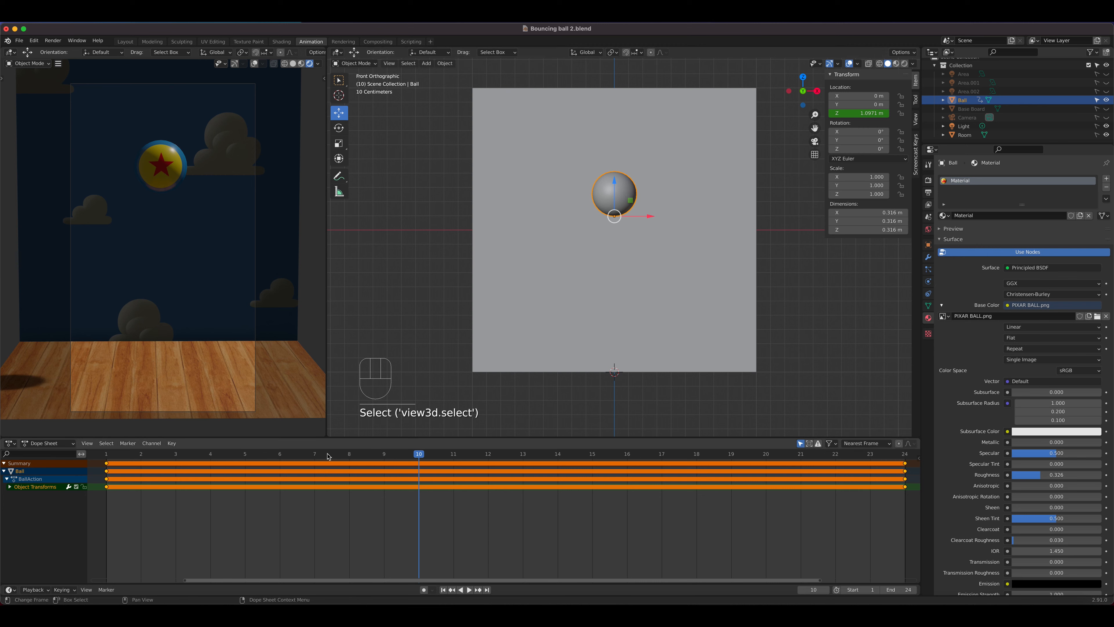
{"action": "left_click_drag", "start_coordinate": [322, 455], "coordinate": [422, 465]}
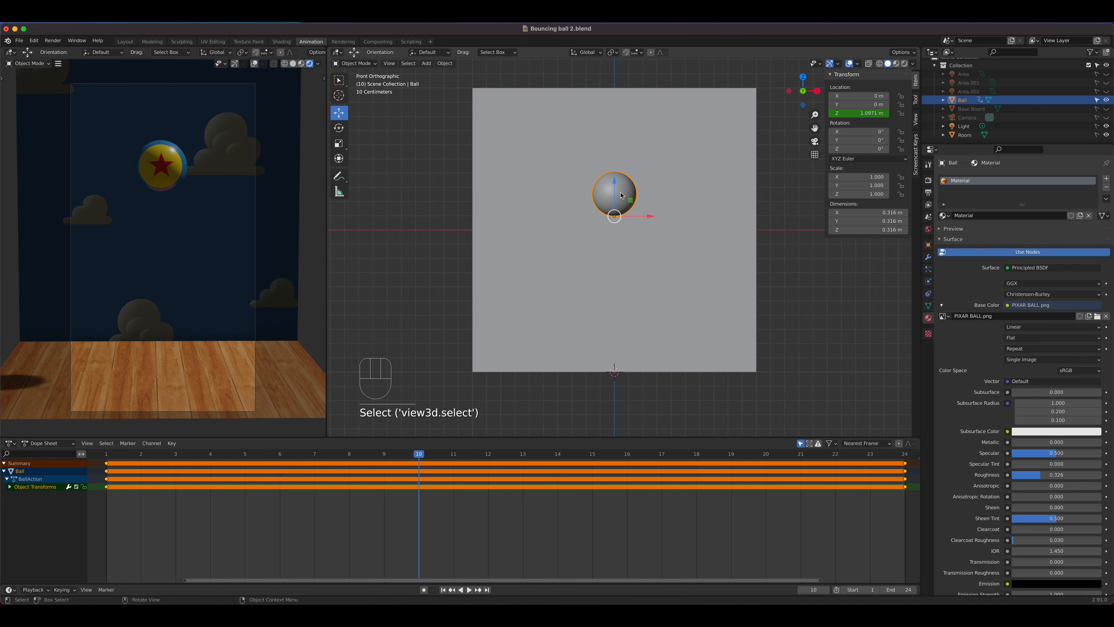
{"action": "left_click_drag", "start_coordinate": [622, 195], "coordinate": [605, 341]}
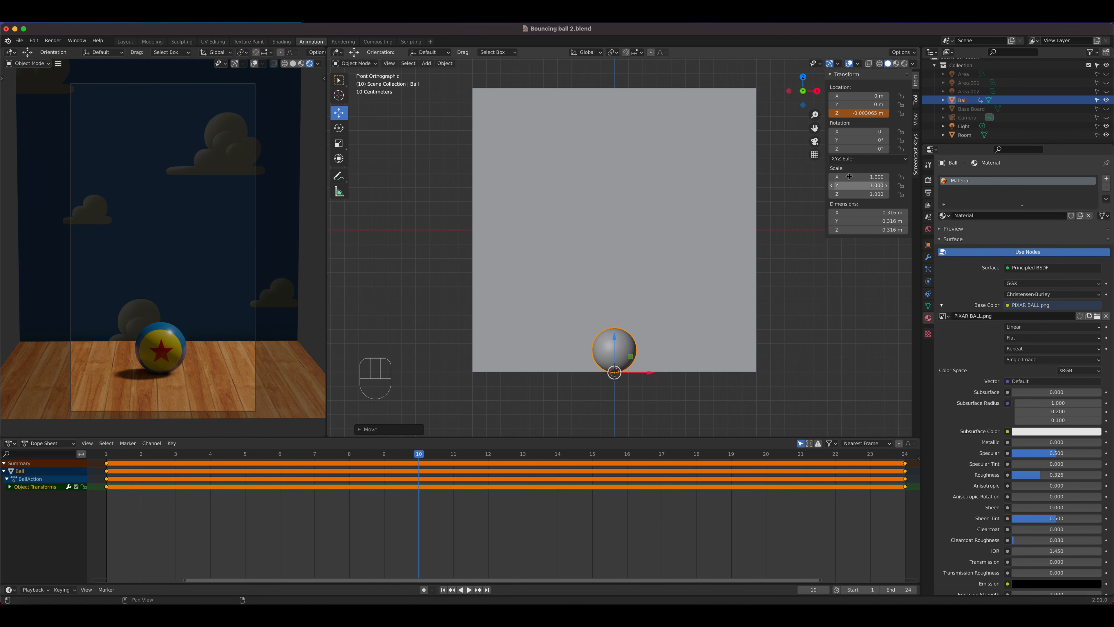
{"action": "left_click", "coordinate": [855, 113]}
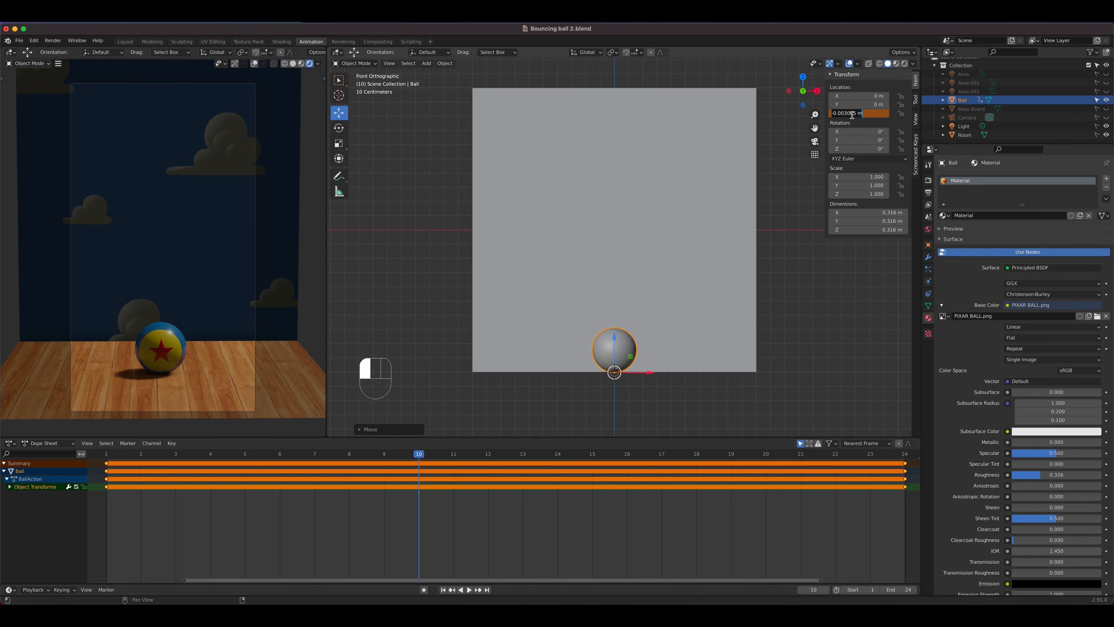
{"action": "type", "text": "0"}
{"action": "key", "text": "Return"}
{"action": "right_click", "coordinate": [851, 114]}
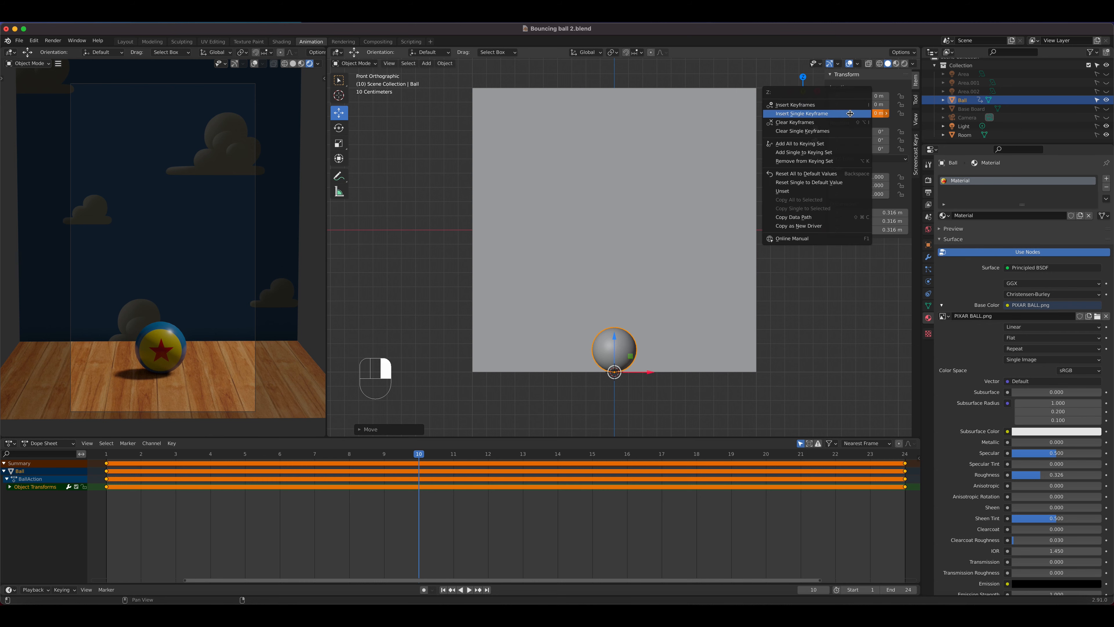
{"action": "left_click", "coordinate": [849, 114]}
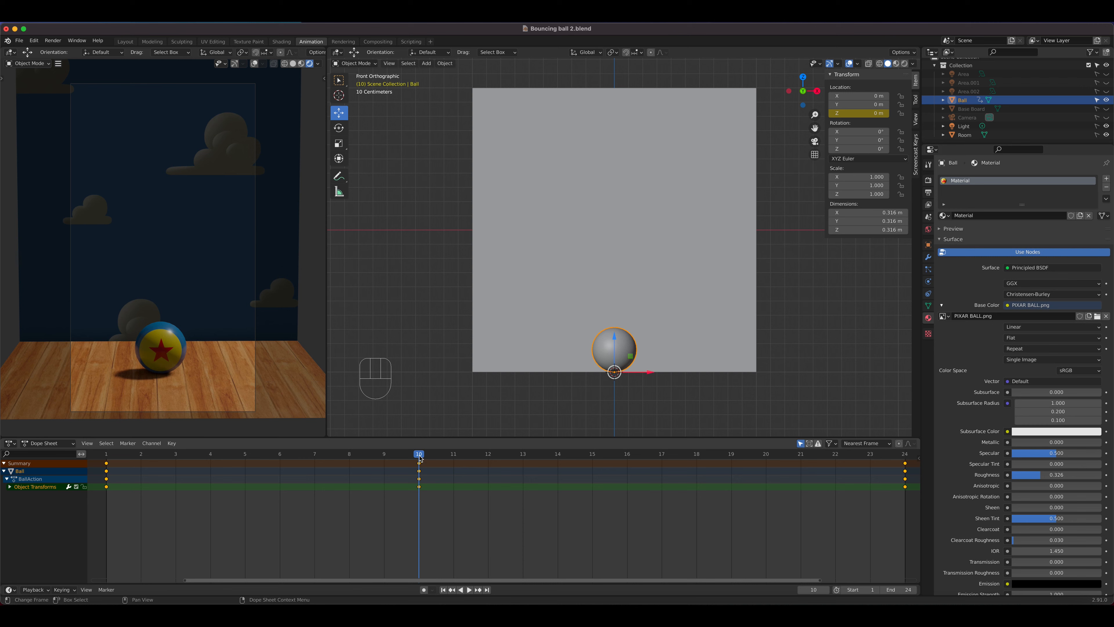
- Move the playhead to frame 14, leaving the Ball's Z location value unedited
{"action": "left_click_drag", "start_coordinate": [420, 456], "coordinate": [553, 463]}
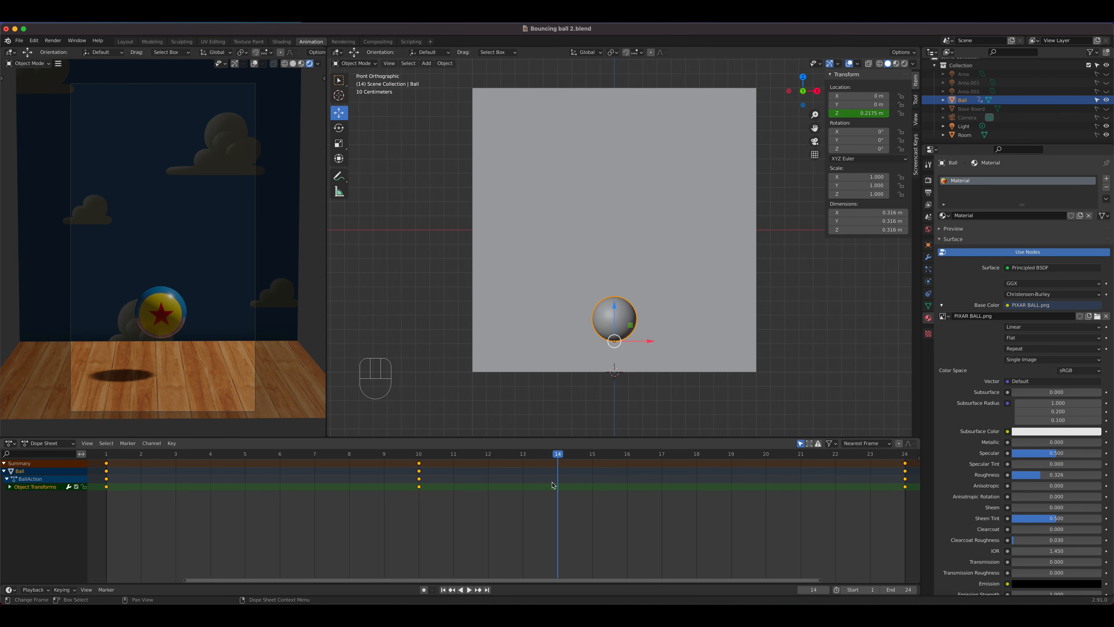
{"action": "left_click", "coordinate": [863, 113]}
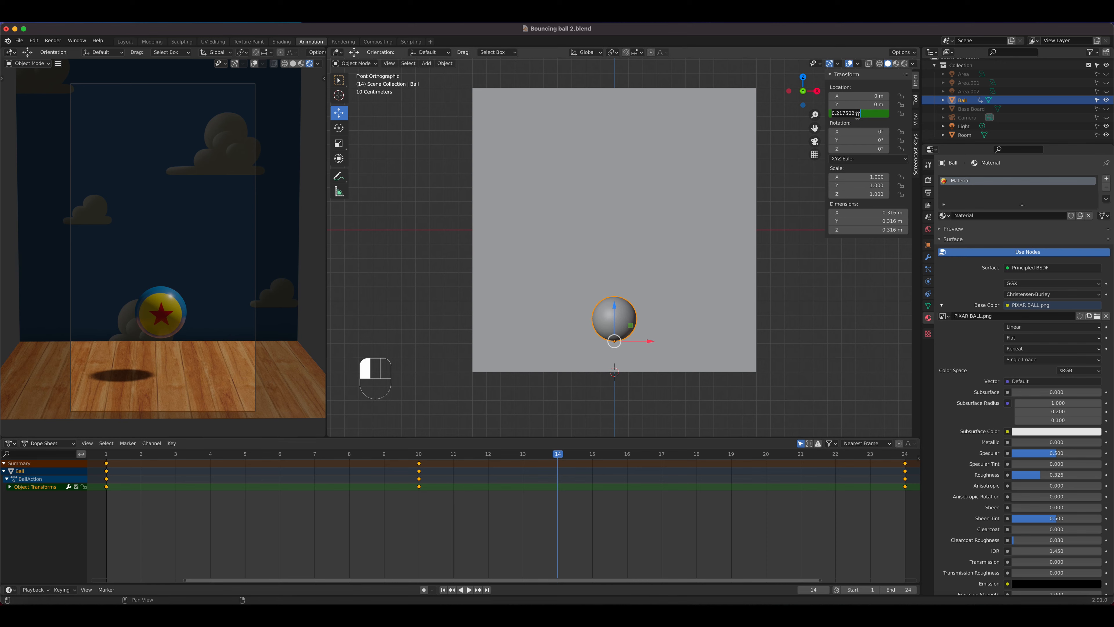
{"action": "left_click", "coordinate": [495, 504]}
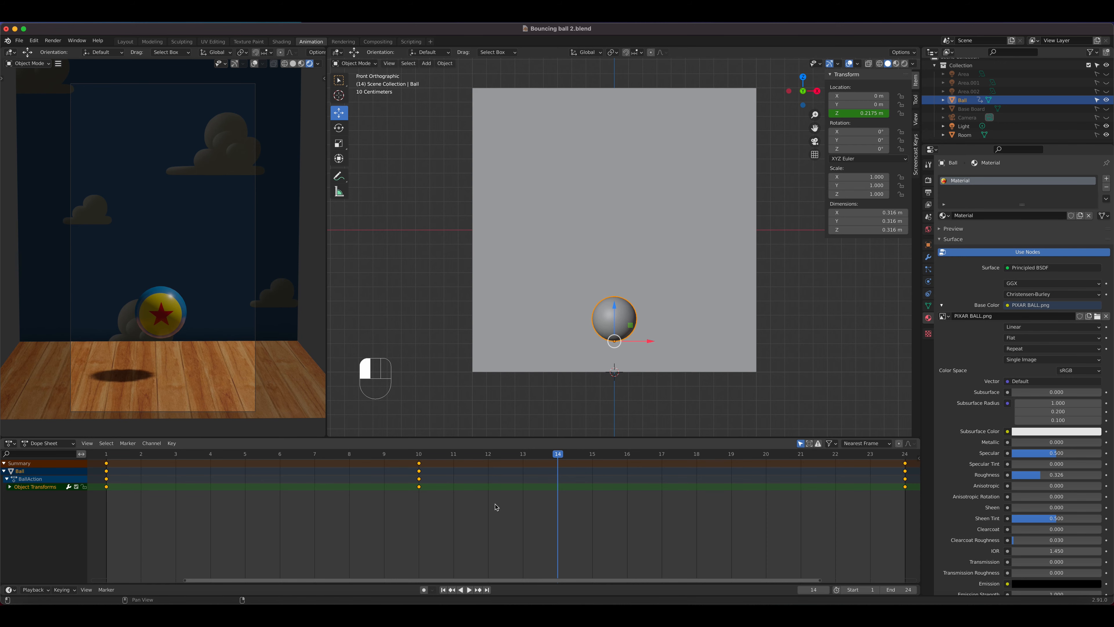
- Try duplicating the Ball's frame 10 keyframe to frame 14 and undo the duplication
{"action": "left_click_drag", "start_coordinate": [437, 505], "coordinate": [426, 489]}
{"action": "left_click_drag", "start_coordinate": [401, 460], "coordinate": [419, 468]}
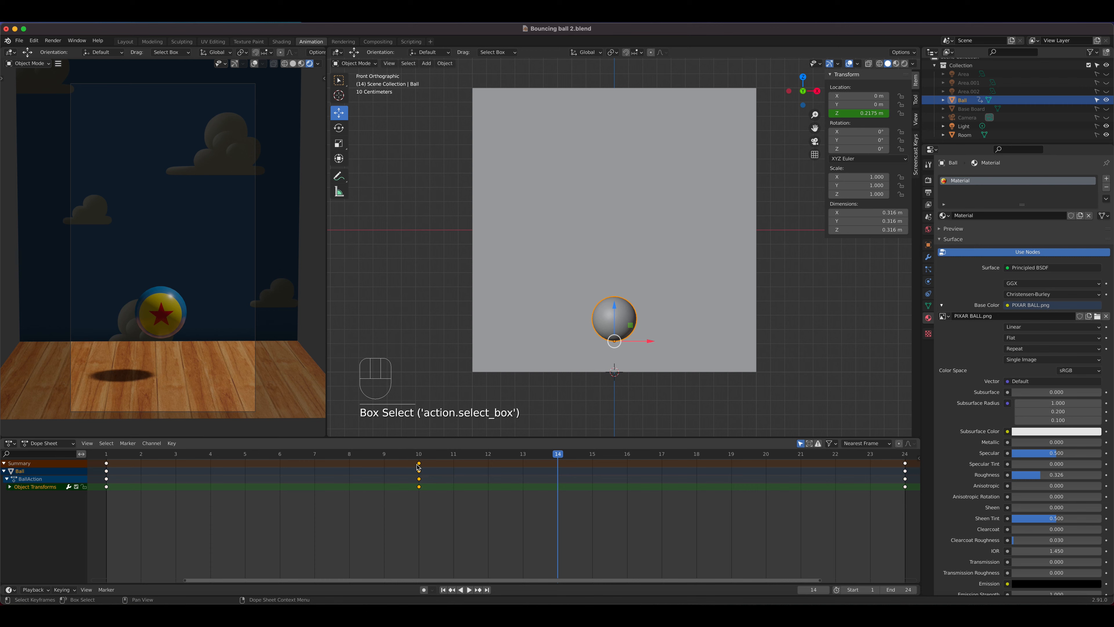
{"action": "key", "text": "shift+d"}
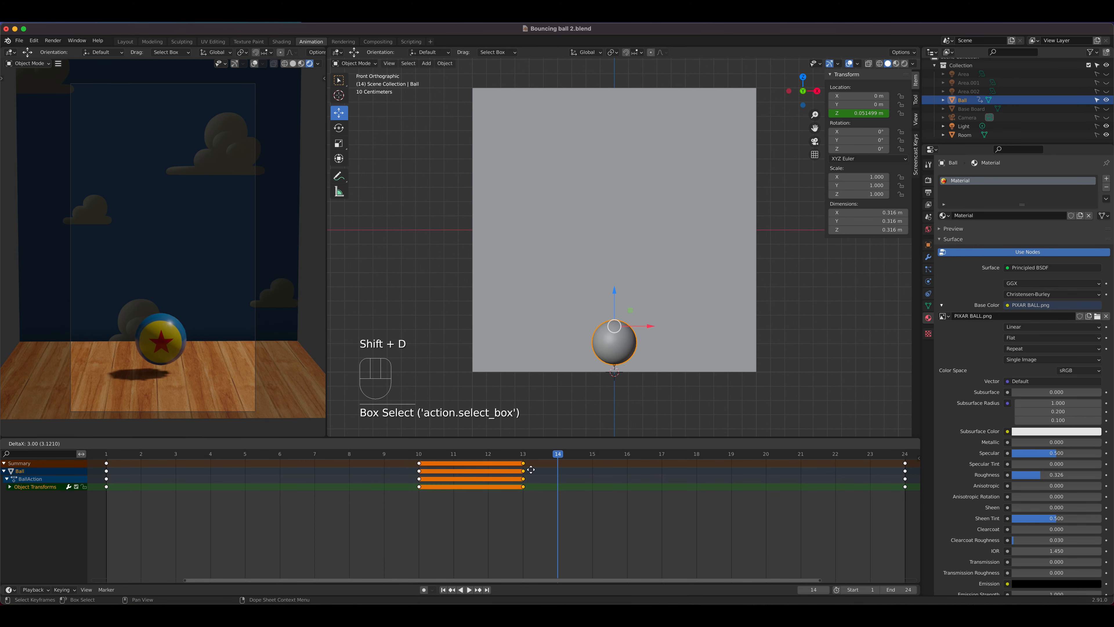
{"action": "left_click", "coordinate": [554, 470]}
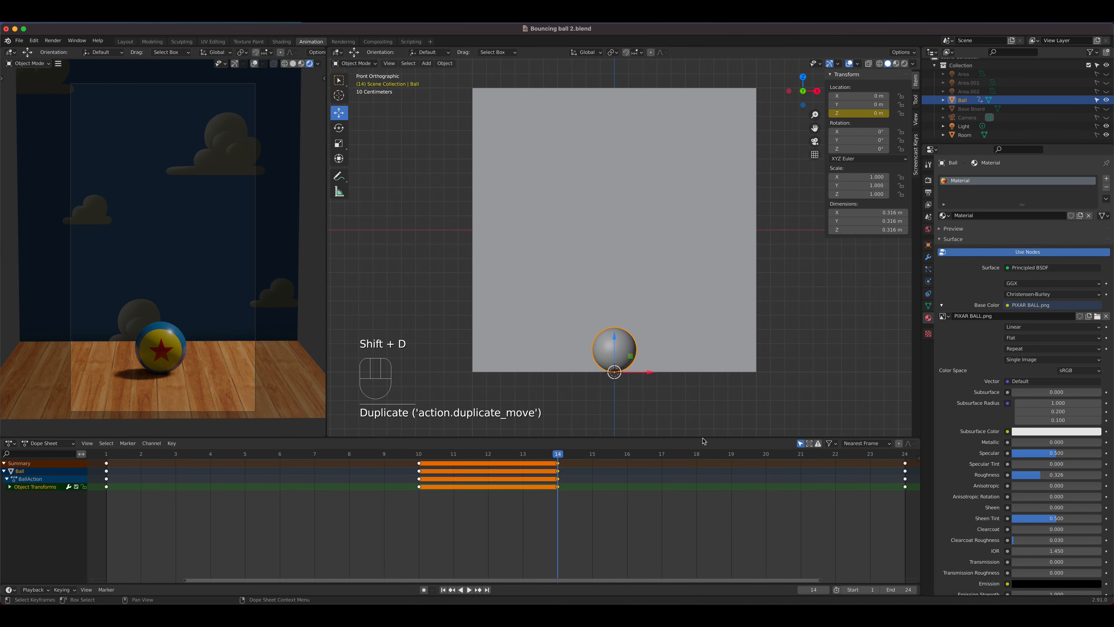
{"action": "key", "text": "super+z"}
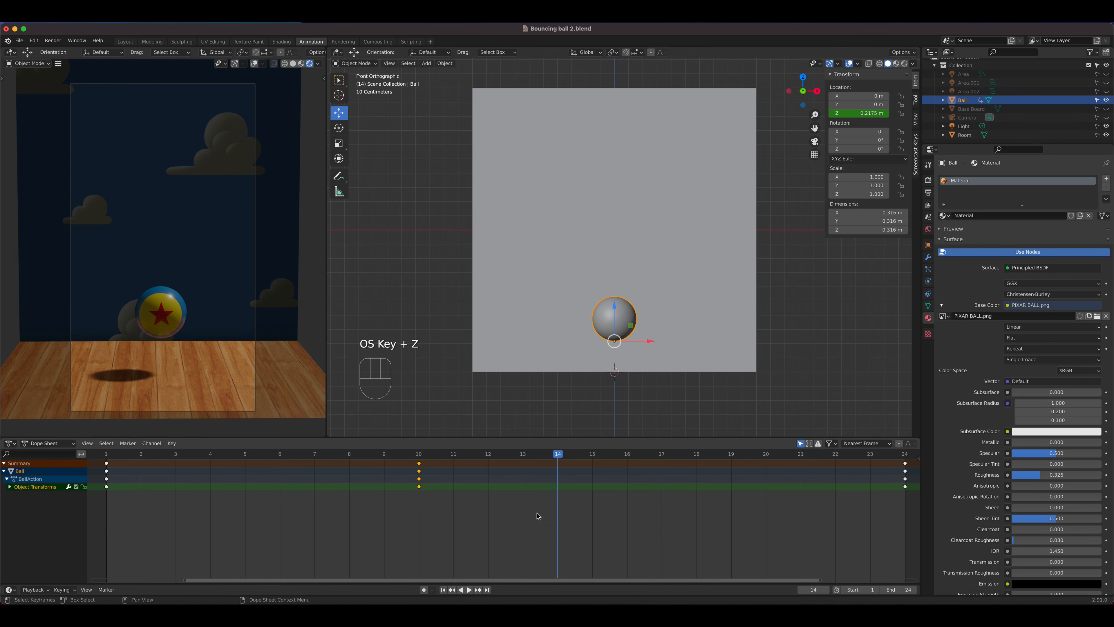
- Set the Ball's Z location to 0 m at frame 14 and insert a single keyframe on it
{"action": "left_click", "coordinate": [860, 115]}
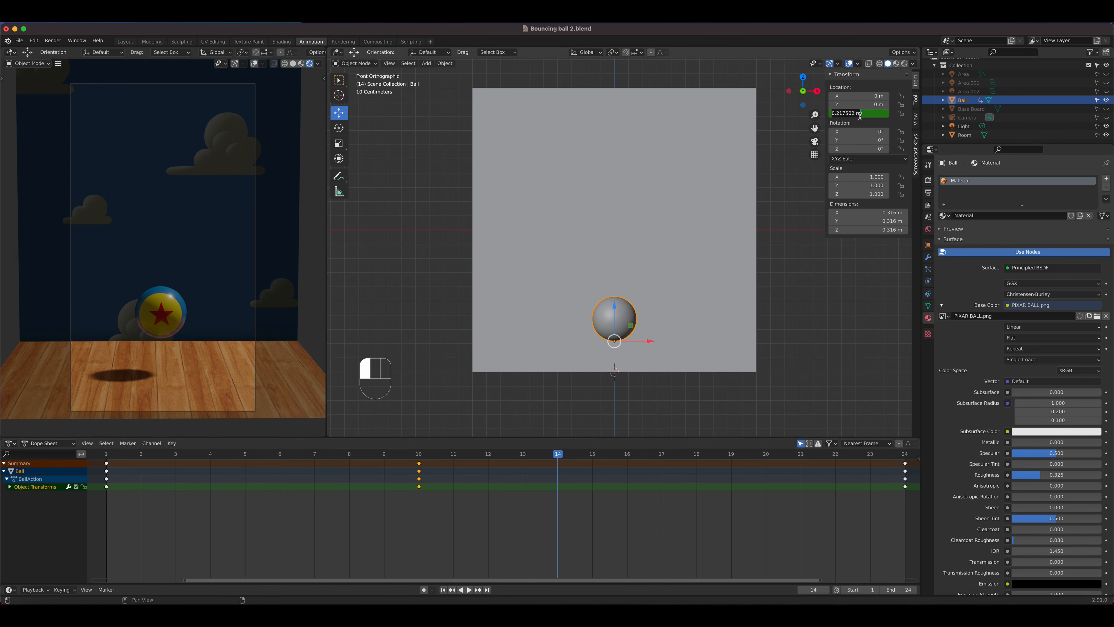
{"action": "type", "text": "0"}
{"action": "key", "text": "Return"}
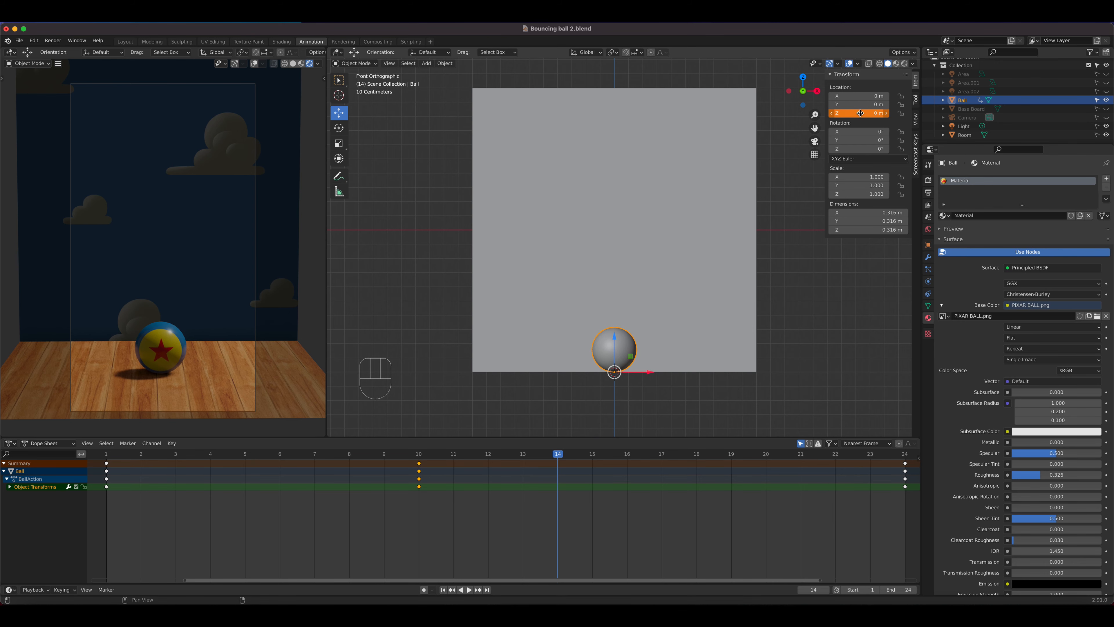
{"action": "right_click", "coordinate": [860, 114]}
{"action": "left_click", "coordinate": [860, 113]}
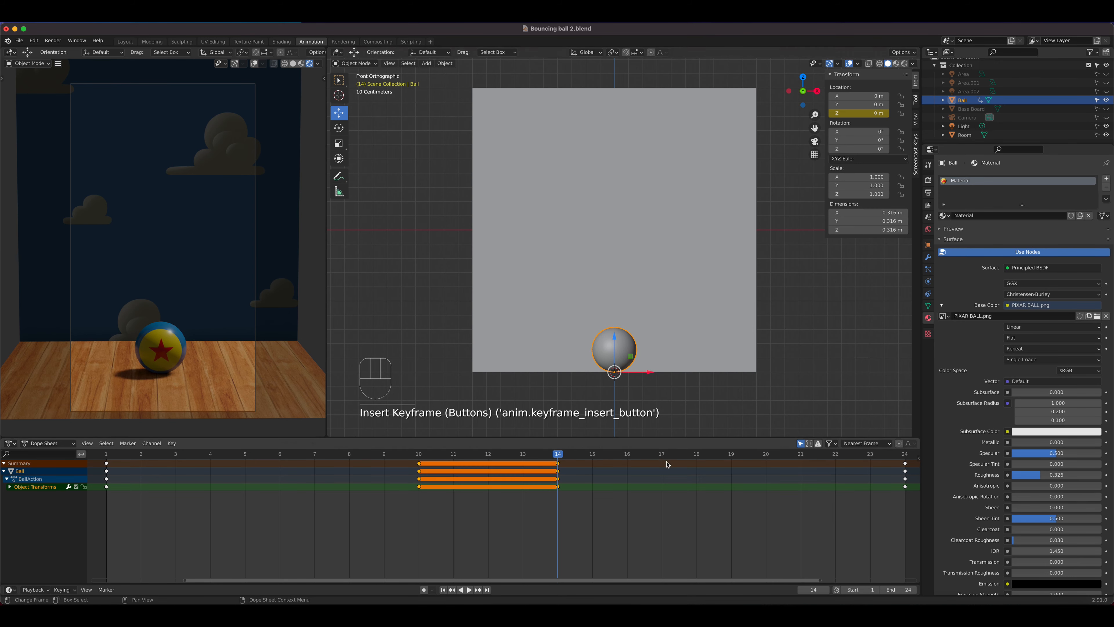
- Play the animation from frame 1 to check the Ball's fall and rise, and stop it
{"action": "left_click_drag", "start_coordinate": [560, 453], "coordinate": [112, 454]}
{"action": "key", "text": "space"}
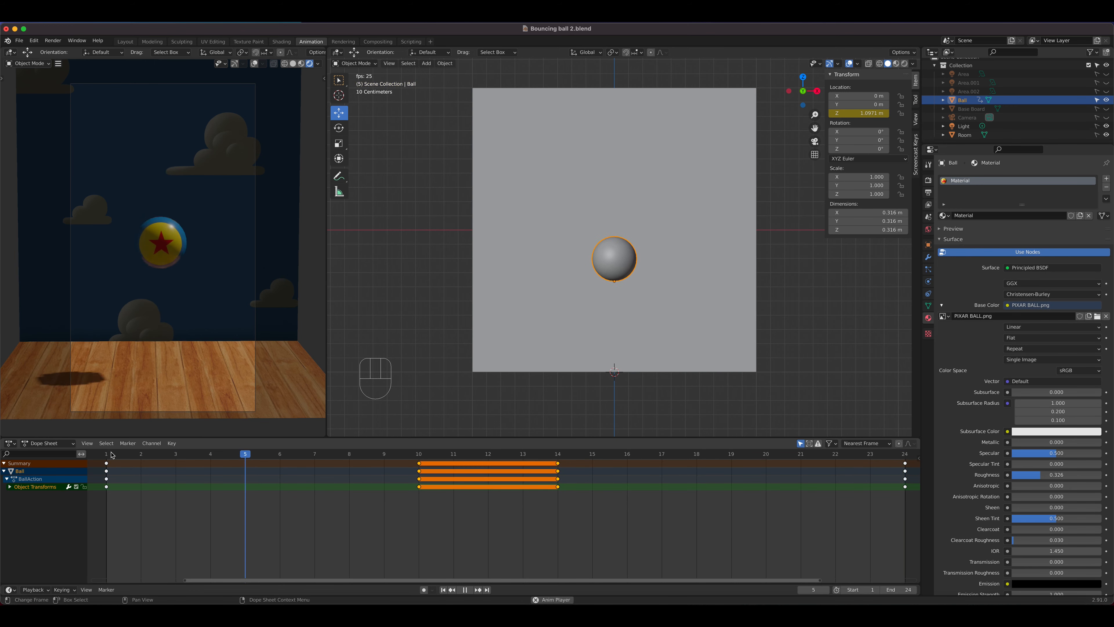
{"action": "key", "text": "space"}
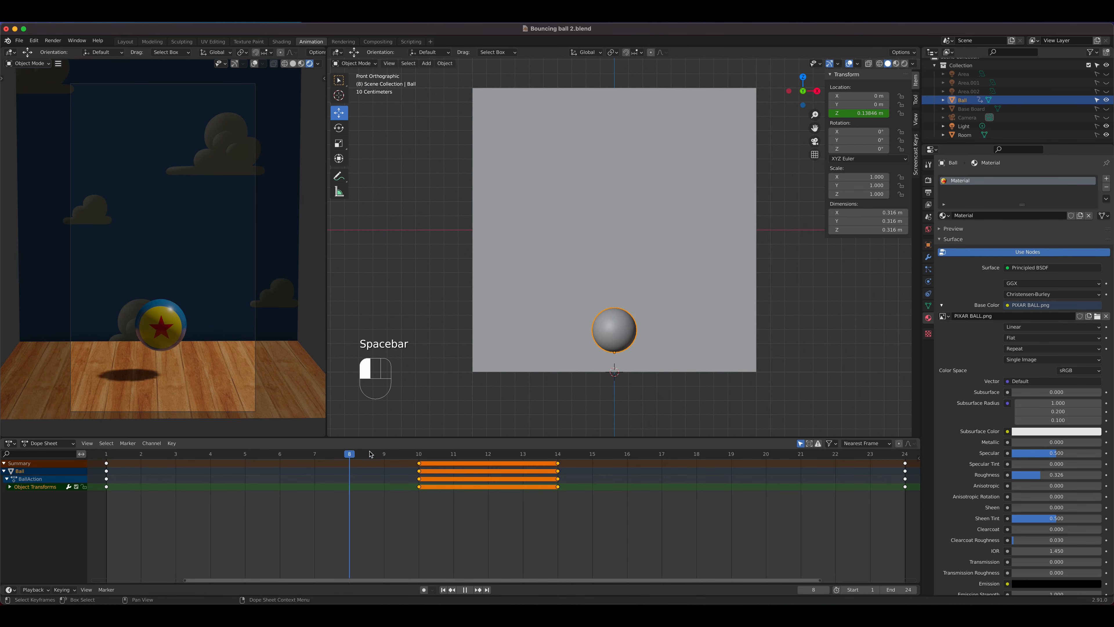
- Insert a Scale keyframe for the Ball at frame 10, where it first touches the floor
{"action": "left_click_drag", "start_coordinate": [350, 454], "coordinate": [418, 453]}
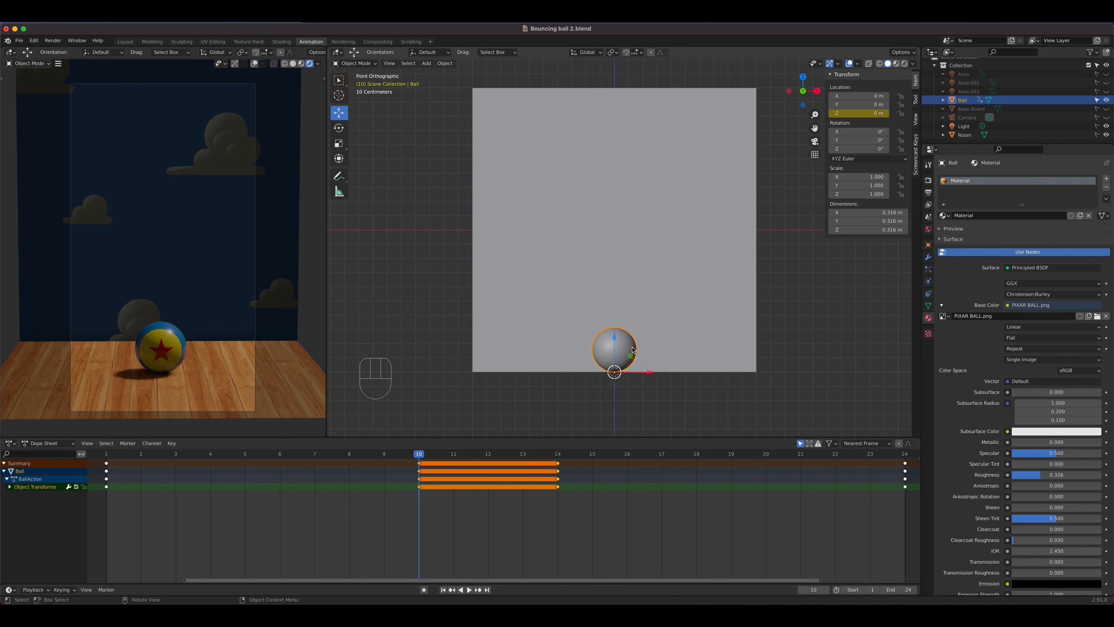
{"action": "mouse_move", "coordinate": [423, 455]}
{"action": "left_mouse_down"}
{"action": "mouse_move", "coordinate": [580, 468]}
{"action": "mouse_move", "coordinate": [419, 463]}
{"action": "left_mouse_up"}
{"action": "scroll", "coordinate": [499, 496], "scroll_direction": "up", "scroll_amount": 5}
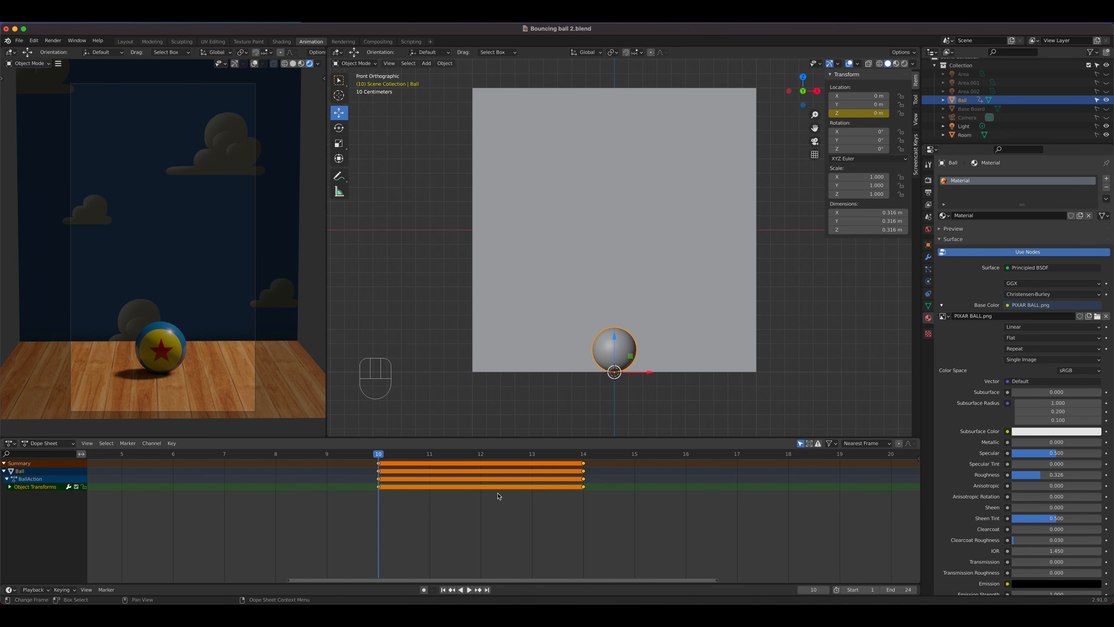
{"action": "scroll", "coordinate": [499, 495], "scroll_direction": "up", "scroll_amount": 3}
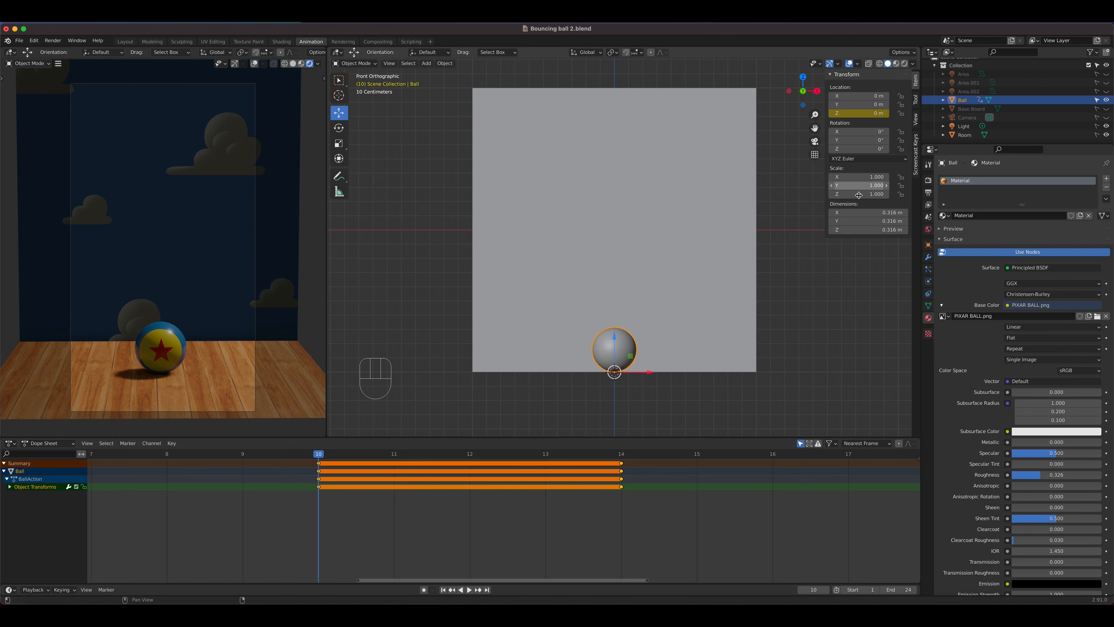
{"action": "left_click", "coordinate": [316, 456]}
{"action": "mouse_move", "coordinate": [316, 456]}
{"action": "left_mouse_down"}
{"action": "mouse_move", "coordinate": [388, 458]}
{"action": "mouse_move", "coordinate": [319, 458]}
{"action": "left_mouse_up"}
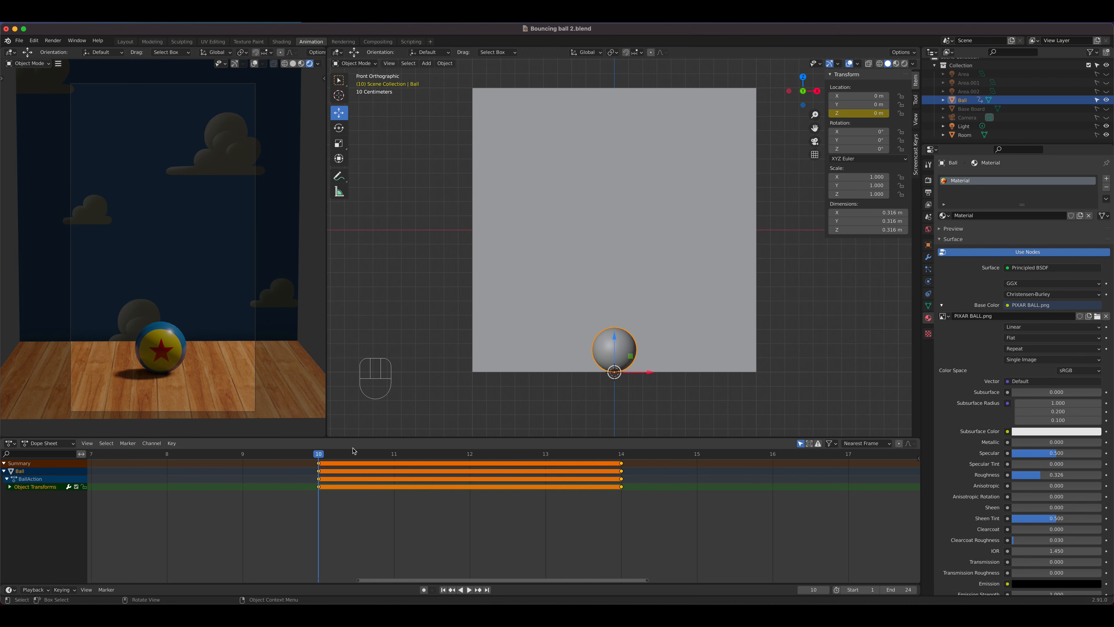
{"action": "left_click", "coordinate": [258, 461]}
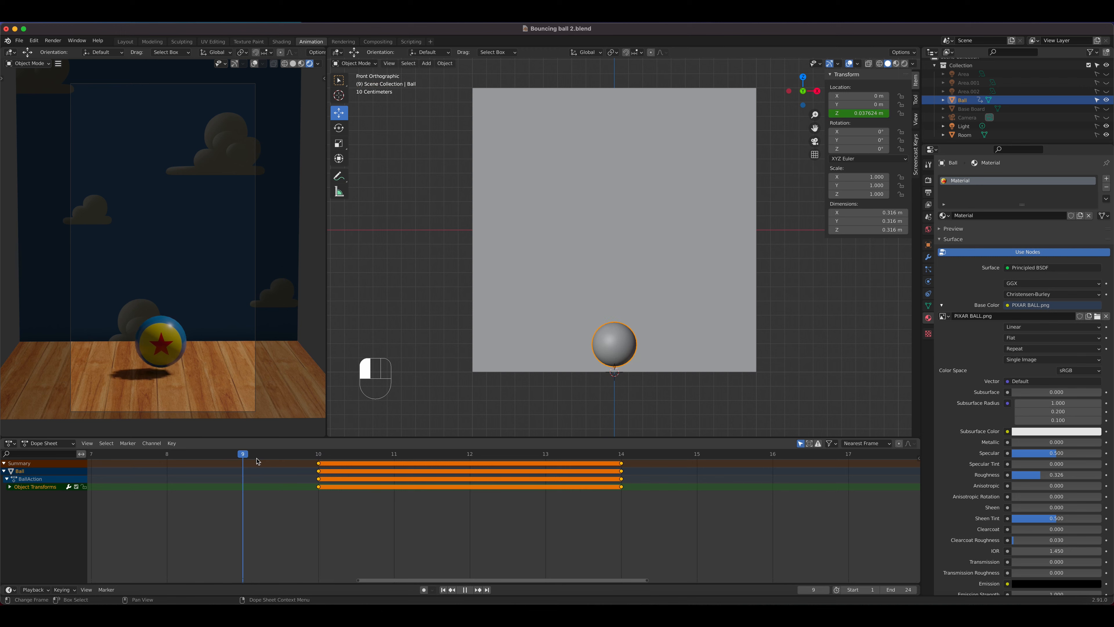
{"action": "left_click_drag", "start_coordinate": [258, 460], "coordinate": [319, 458]}
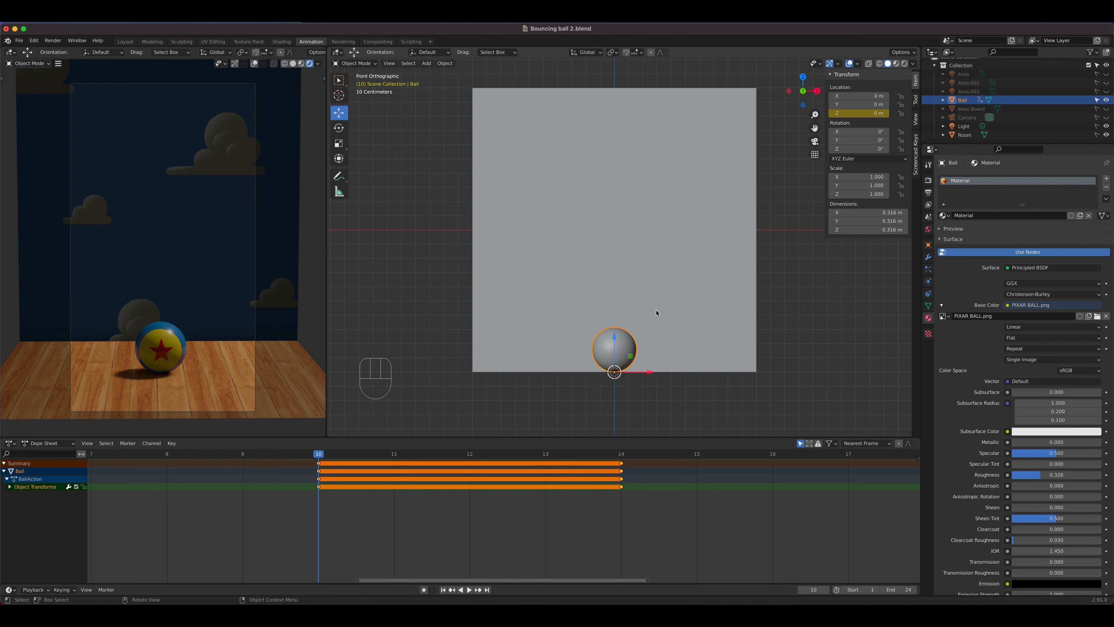
{"action": "key", "text": "i"}
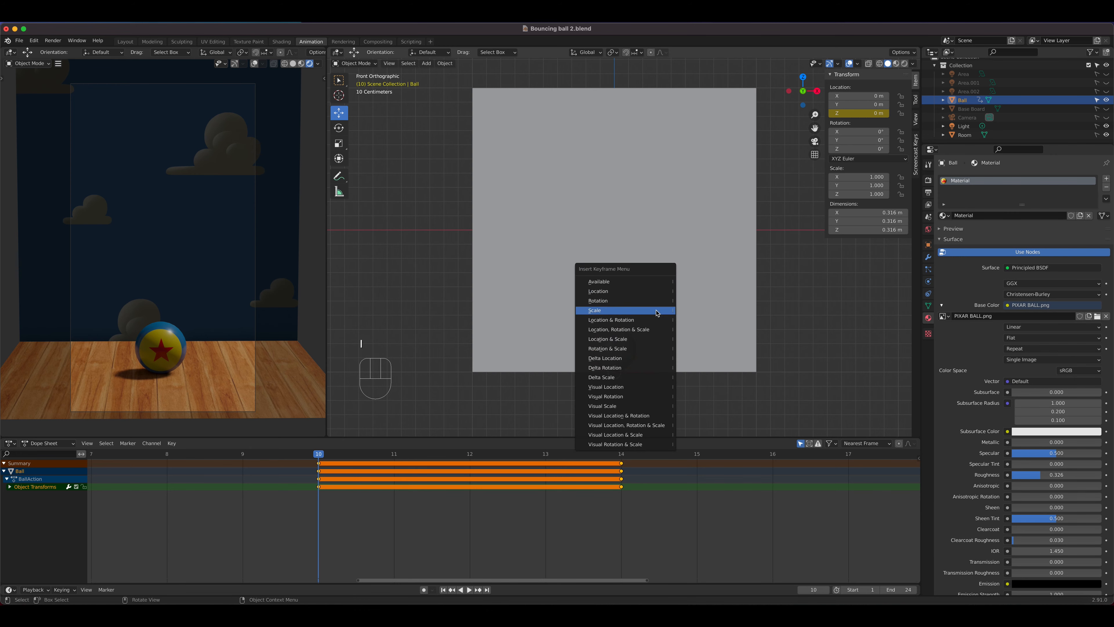
{"action": "left_click", "coordinate": [656, 313]}
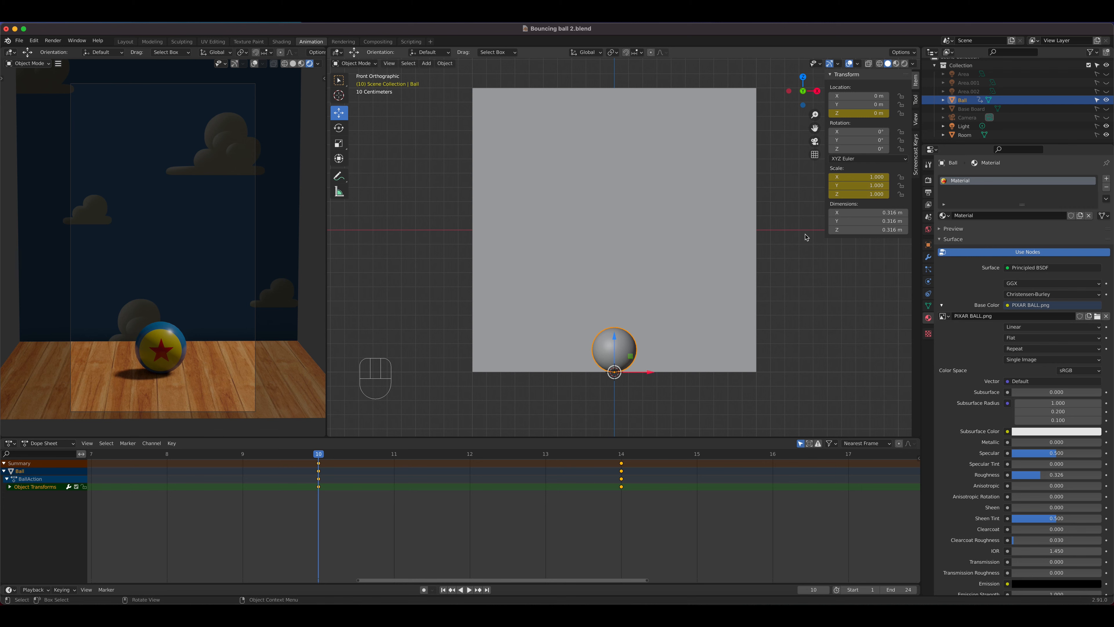
{"action": "right_click", "coordinate": [857, 177]}
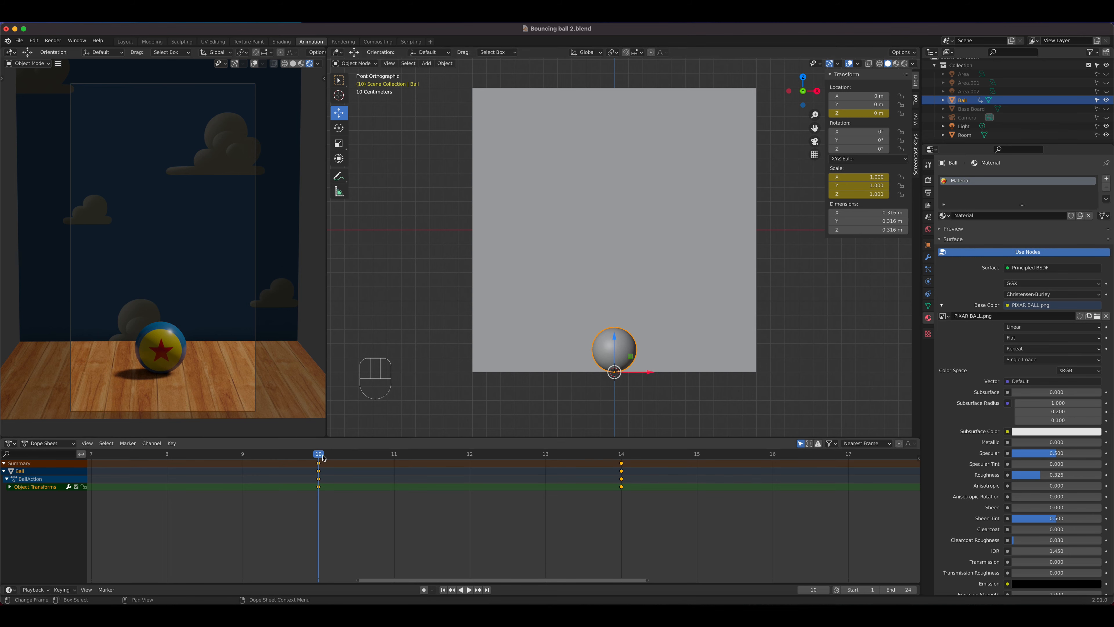
- Insert a Scale keyframe for the Ball at frame 14 with its scale kept at 1.000
{"action": "left_click_drag", "start_coordinate": [319, 456], "coordinate": [621, 459]}
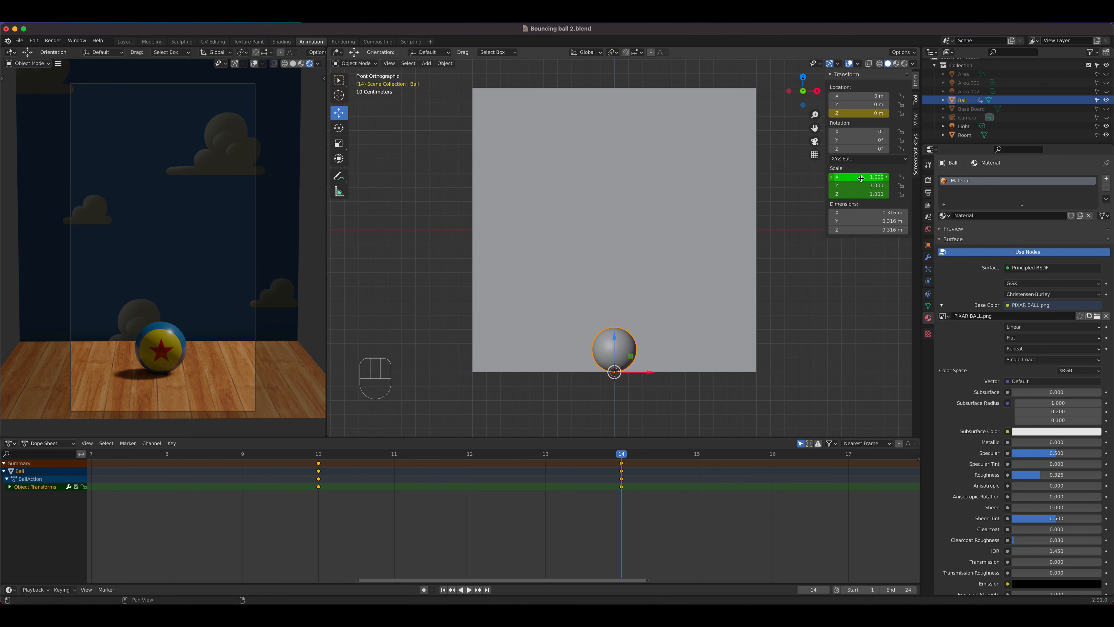
{"action": "key", "text": "i"}
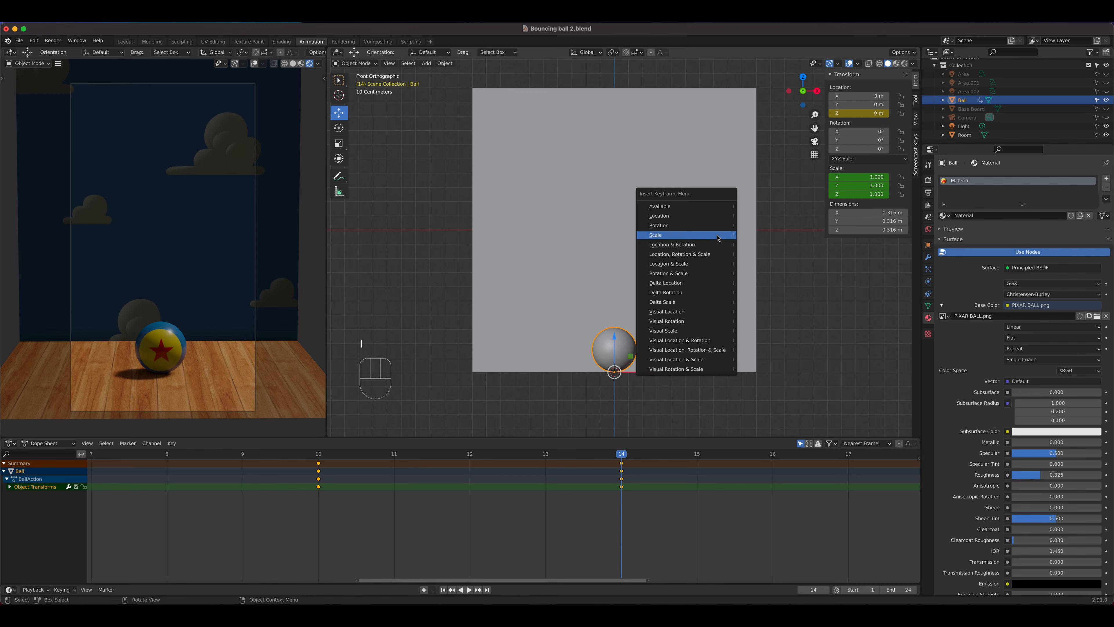
{"action": "left_click", "coordinate": [718, 237]}
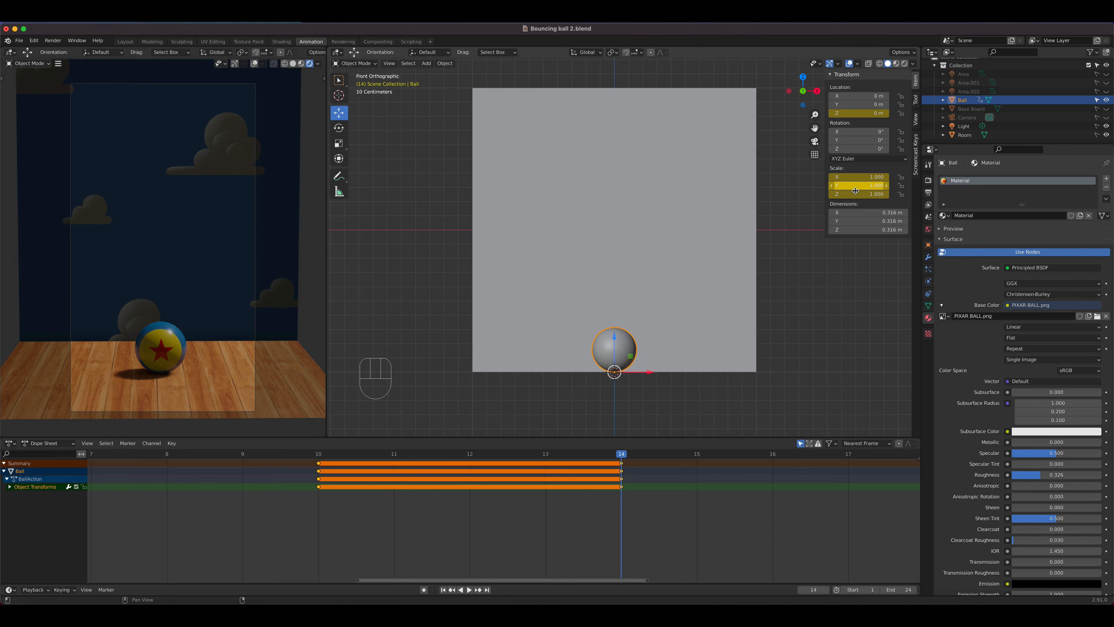
- Go to frame 12, midway through the floor contact, and set the Ball's Z scale to 0.750
{"action": "key", "text": "space"}
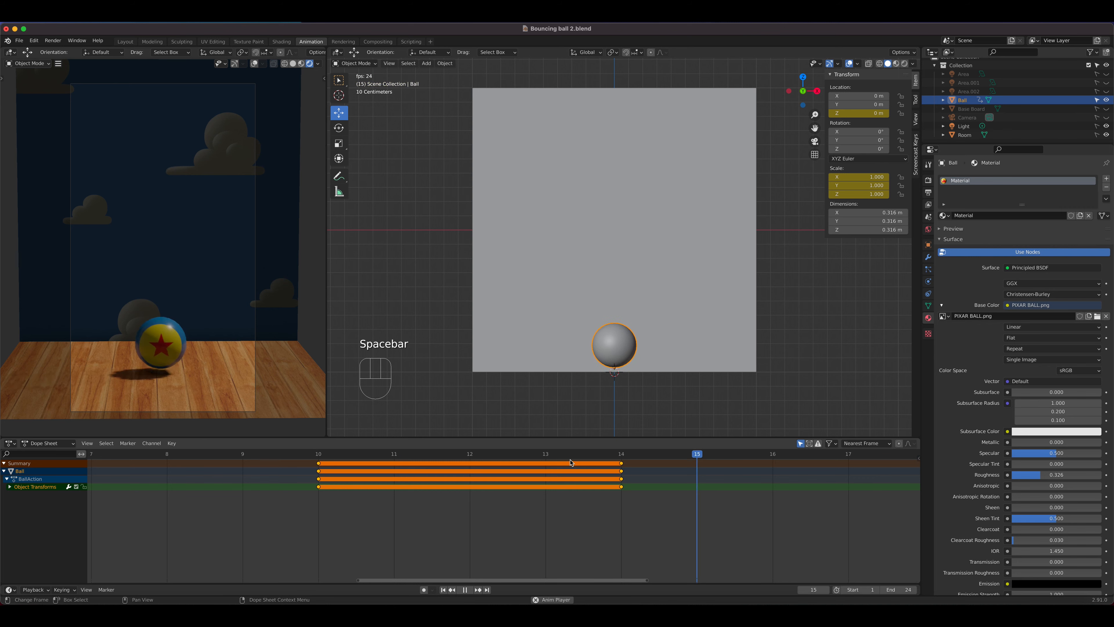
{"action": "key", "text": "space"}
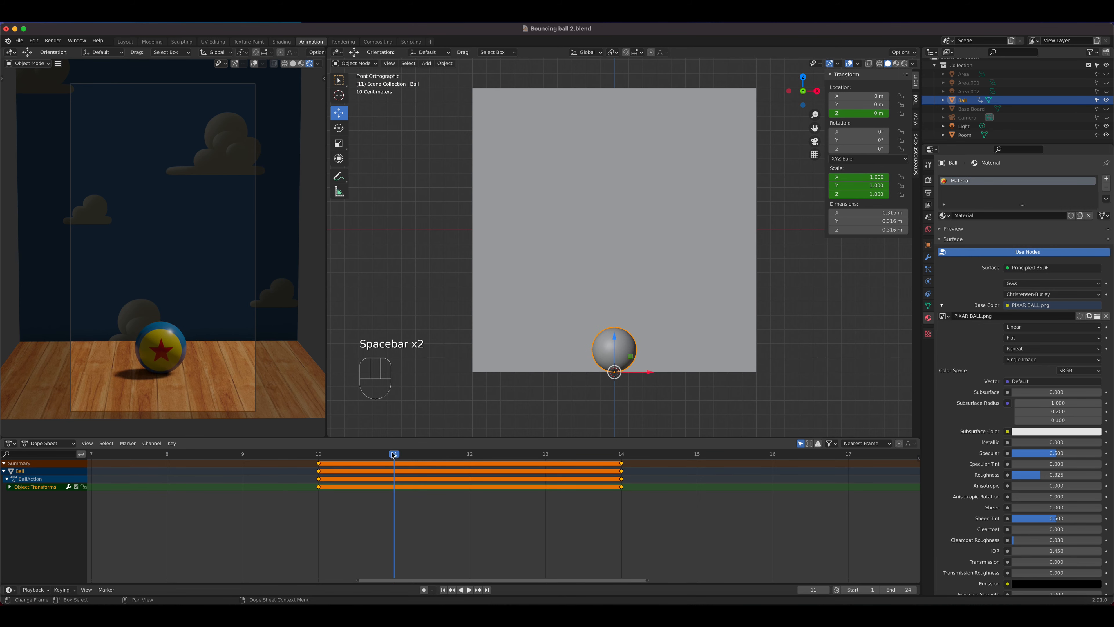
{"action": "left_click_drag", "start_coordinate": [393, 455], "coordinate": [483, 463]}
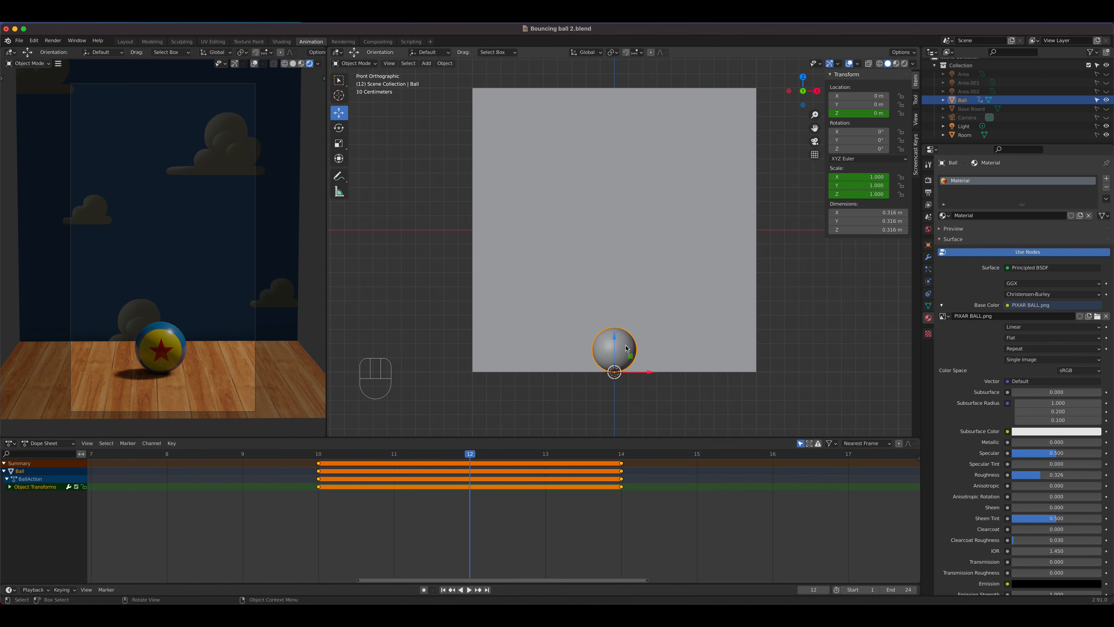
{"action": "left_click", "coordinate": [852, 194]}
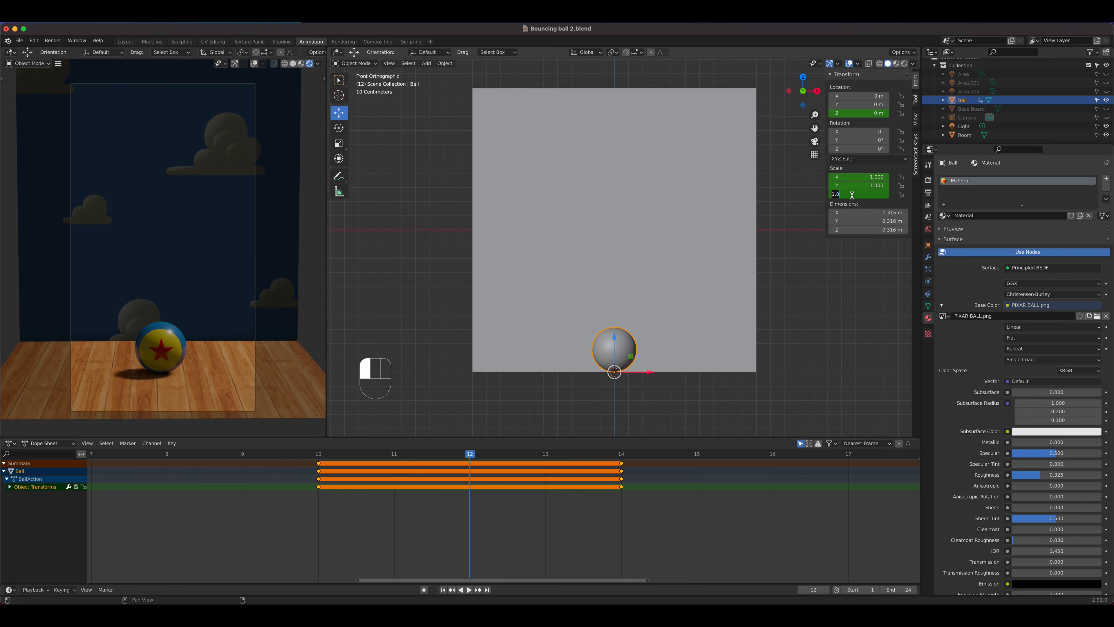
{"action": "key", "text": "BackSpace"}
{"action": "key", "text": "Return"}
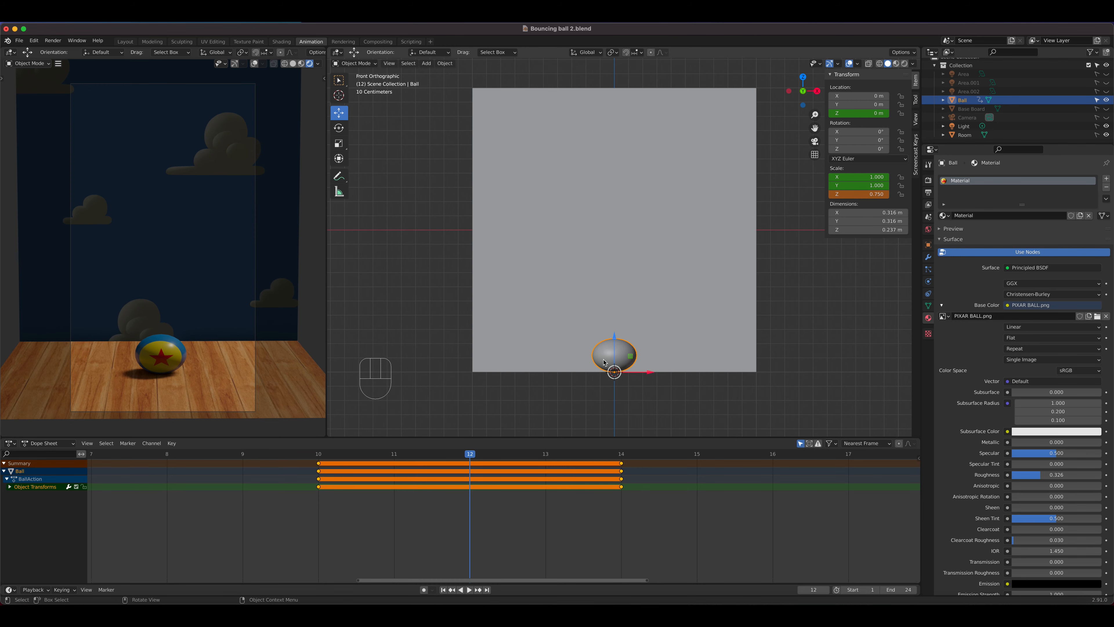
- Widen the flattened Ball by setting its X and Y scale to 1.25
{"action": "middle_click_drag", "start_coordinate": [636, 364], "coordinate": [645, 387]}
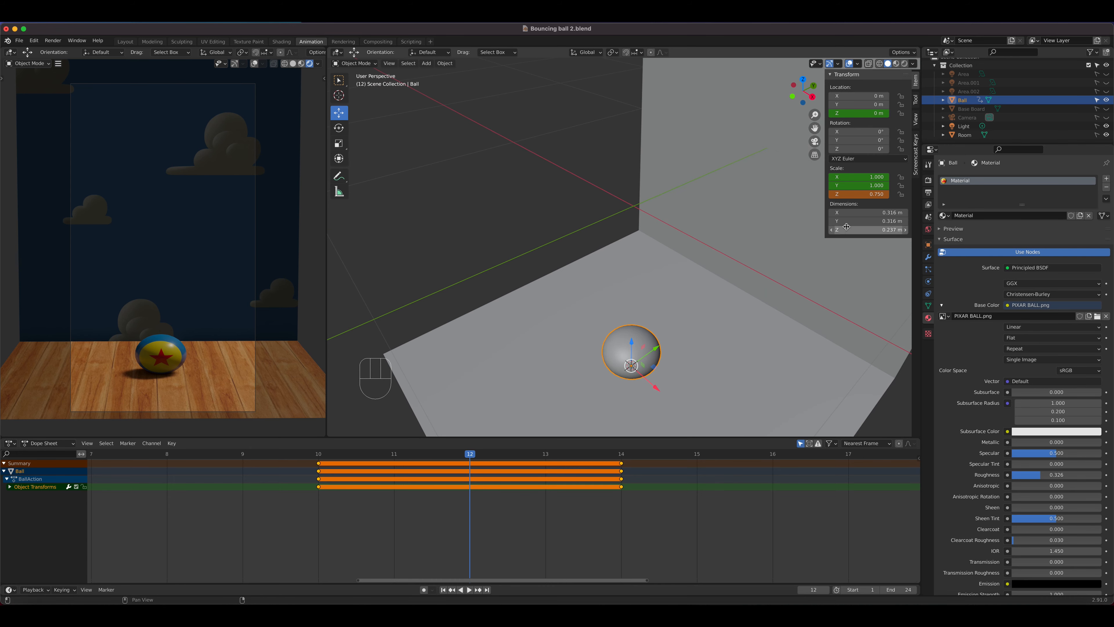
{"action": "left_click", "coordinate": [854, 177]}
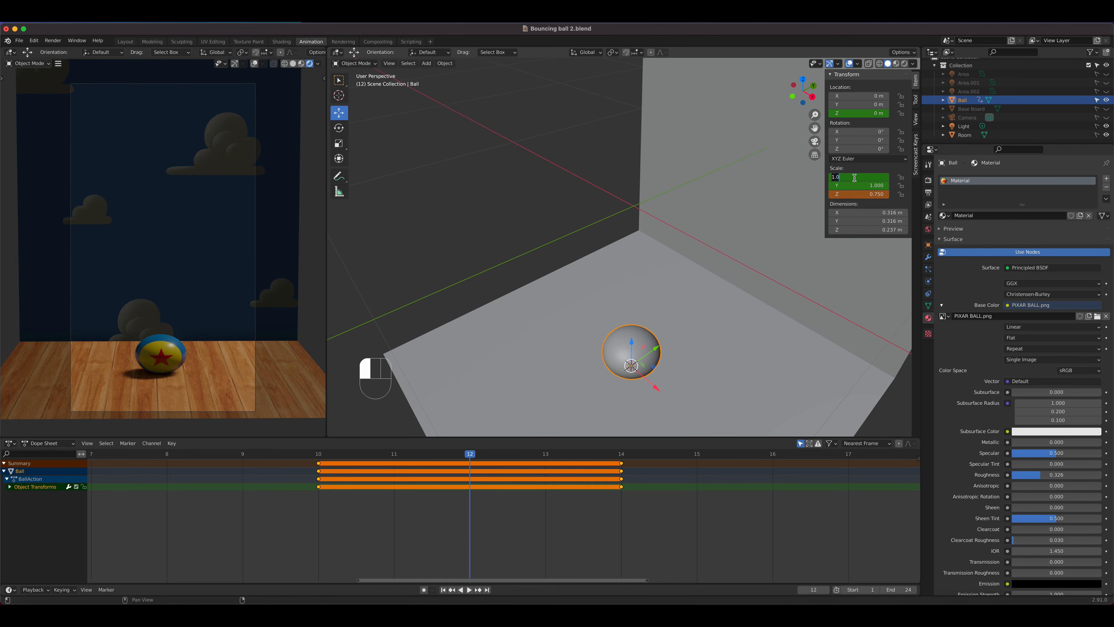
{"action": "type", "text": "1.25"}
{"action": "key", "text": "Return"}
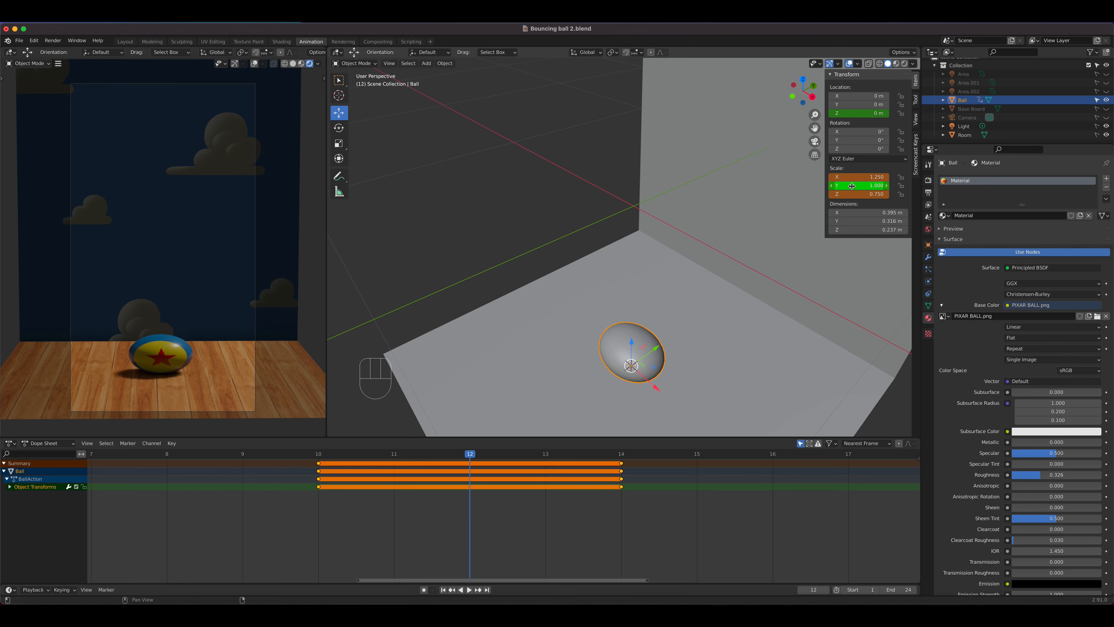
{"action": "left_click", "coordinate": [852, 186]}
{"action": "type", "text": "1"}
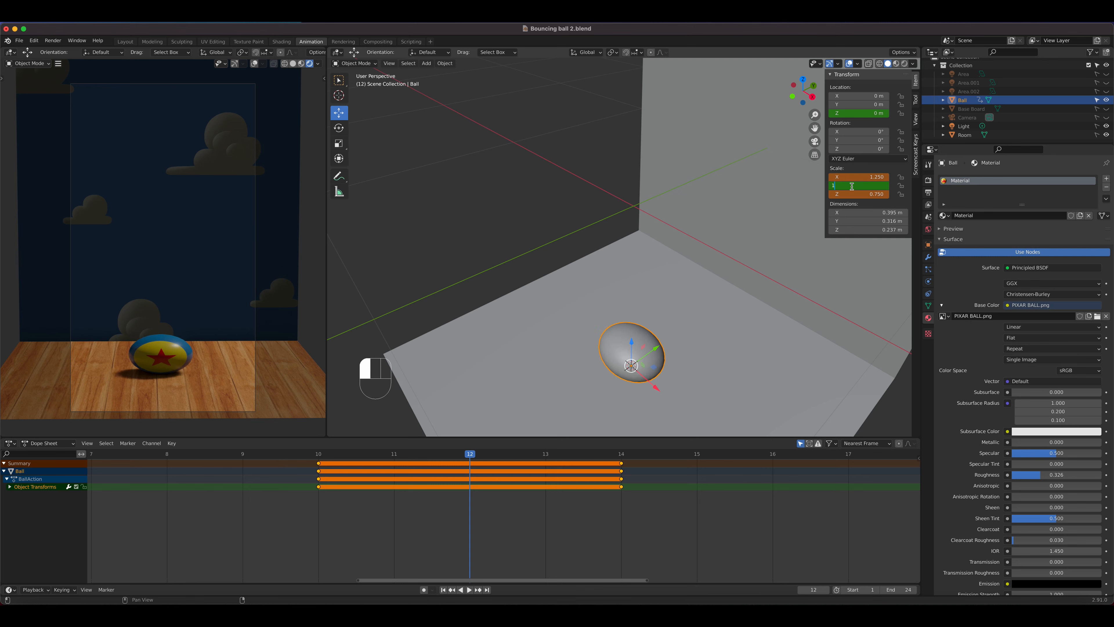
{"action": "type", "text": ".25"}
{"action": "key", "text": "Return"}
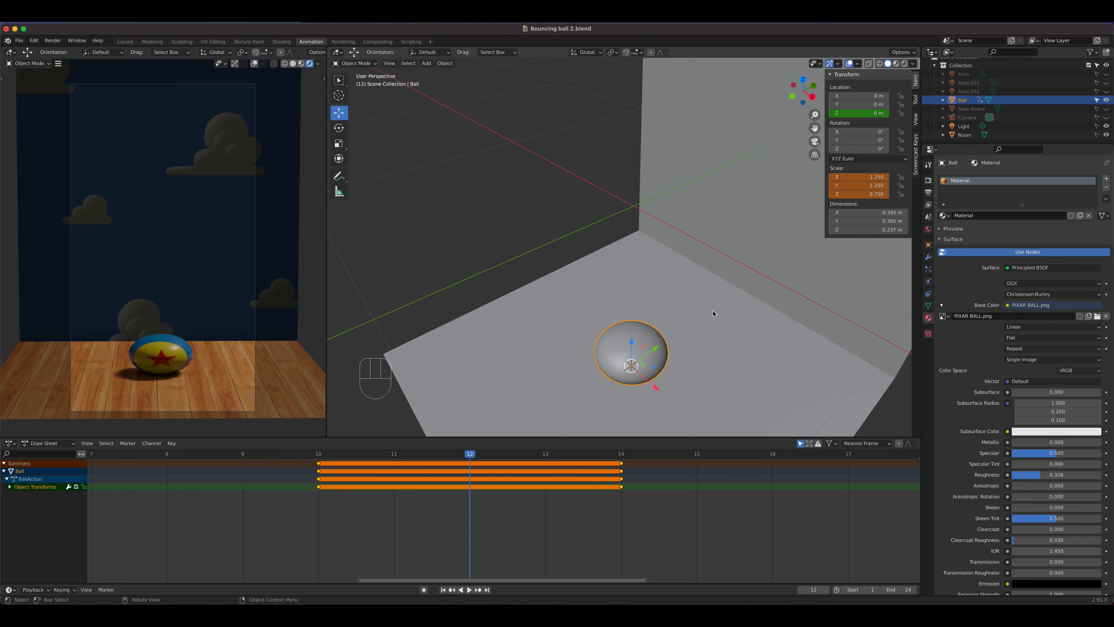
- Insert a Scale keyframe for the squashed Ball at frame 12
{"action": "key", "text": "i"}
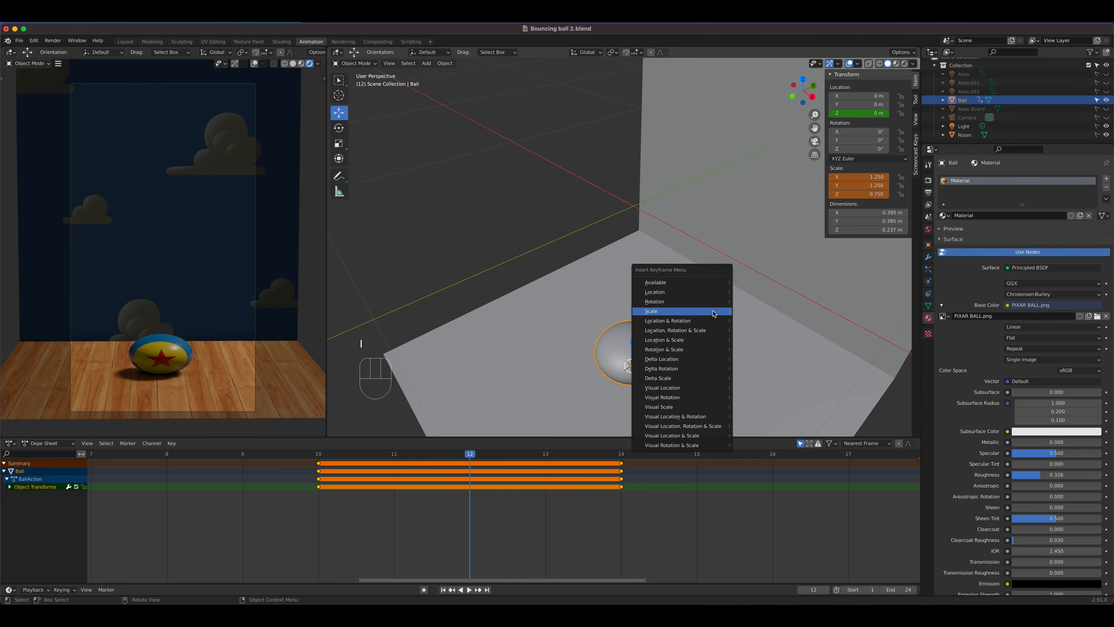
{"action": "left_click", "coordinate": [714, 313]}
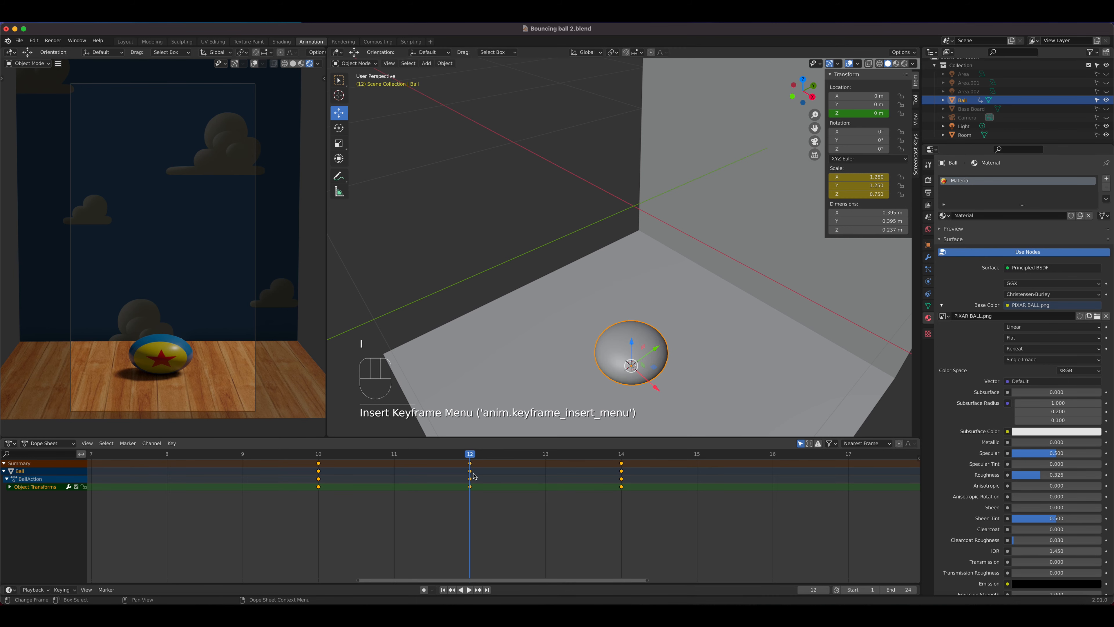
{"action": "right_click", "coordinate": [853, 179]}
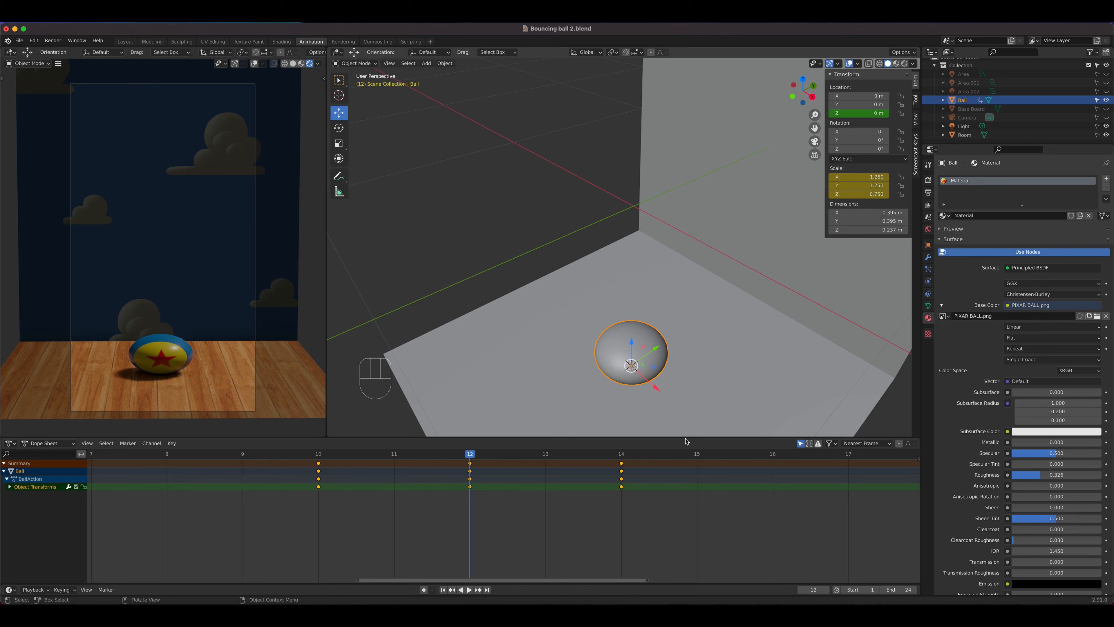
- Scrub through frames 10 to 14 and play the animation to check the Ball's squash, and stop it
{"action": "left_click", "coordinate": [310, 460]}
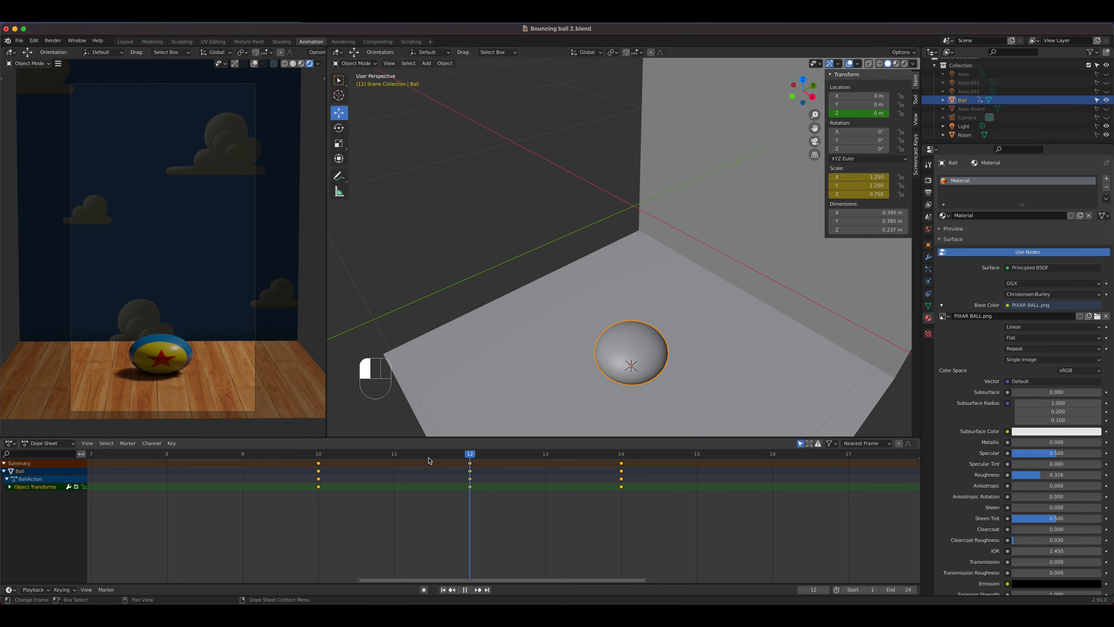
{"action": "left_click_drag", "start_coordinate": [309, 460], "coordinate": [380, 465]}
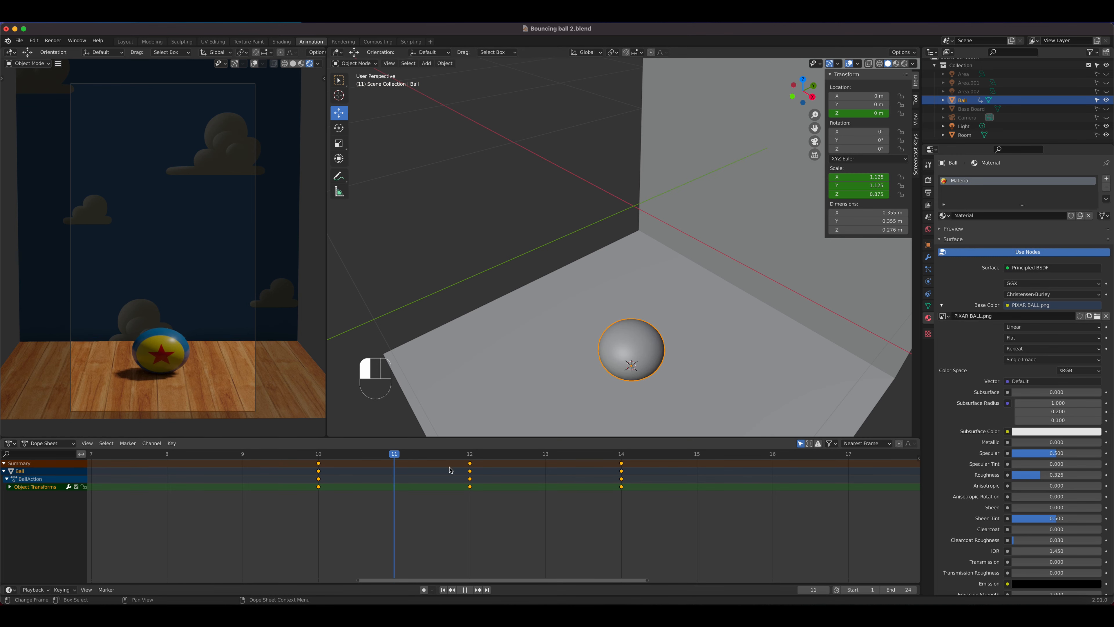
{"action": "left_click_drag", "start_coordinate": [451, 470], "coordinate": [616, 476]}
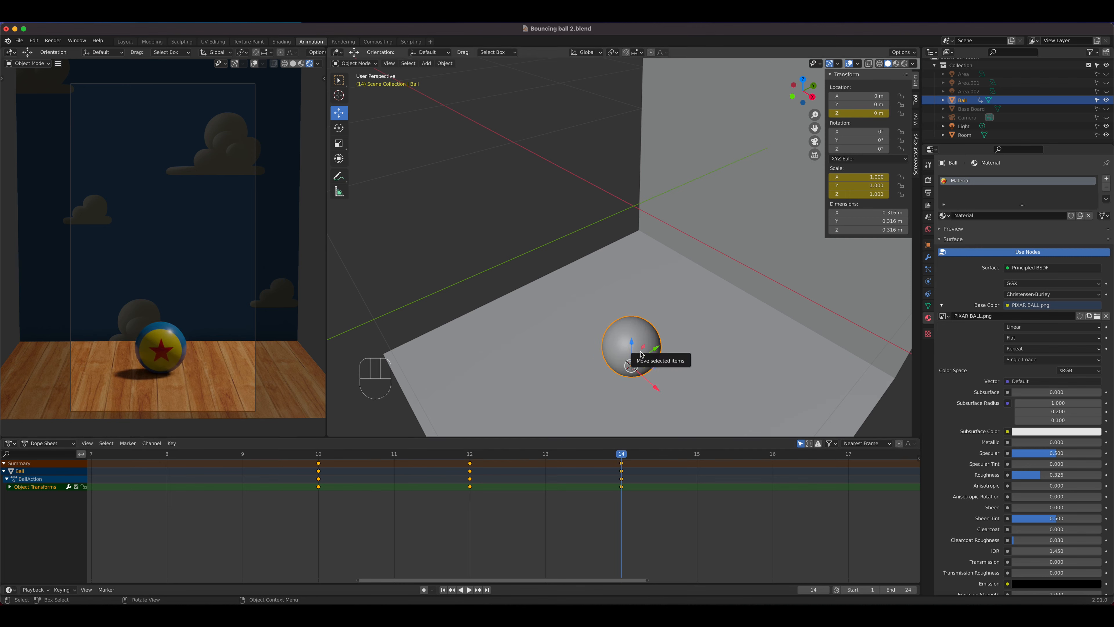
{"action": "key", "text": "space"}
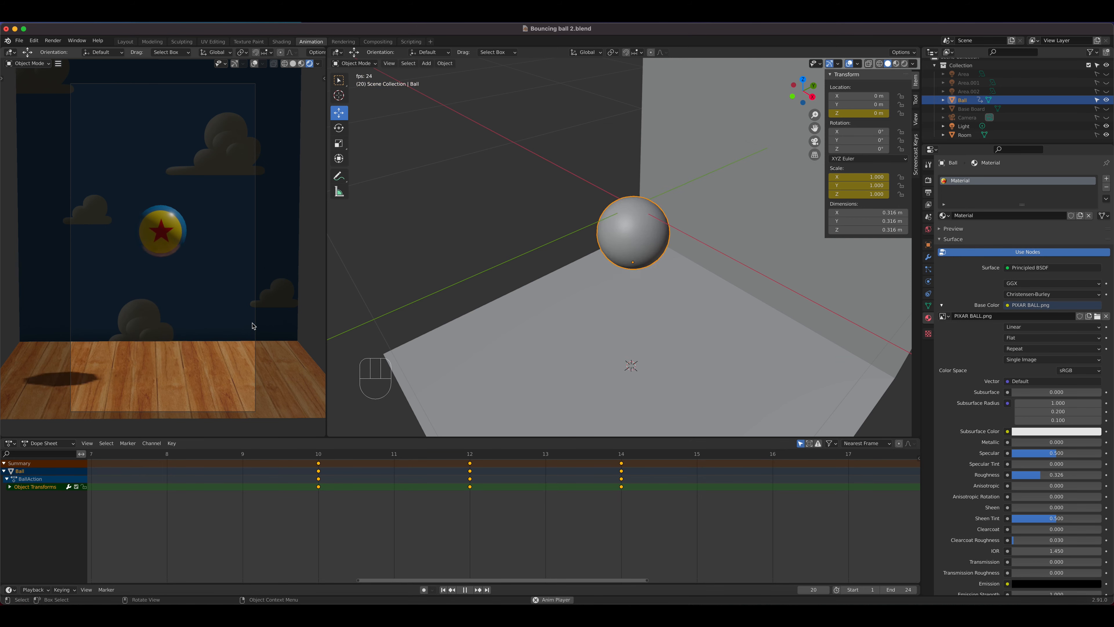
{"action": "key", "text": "space"}
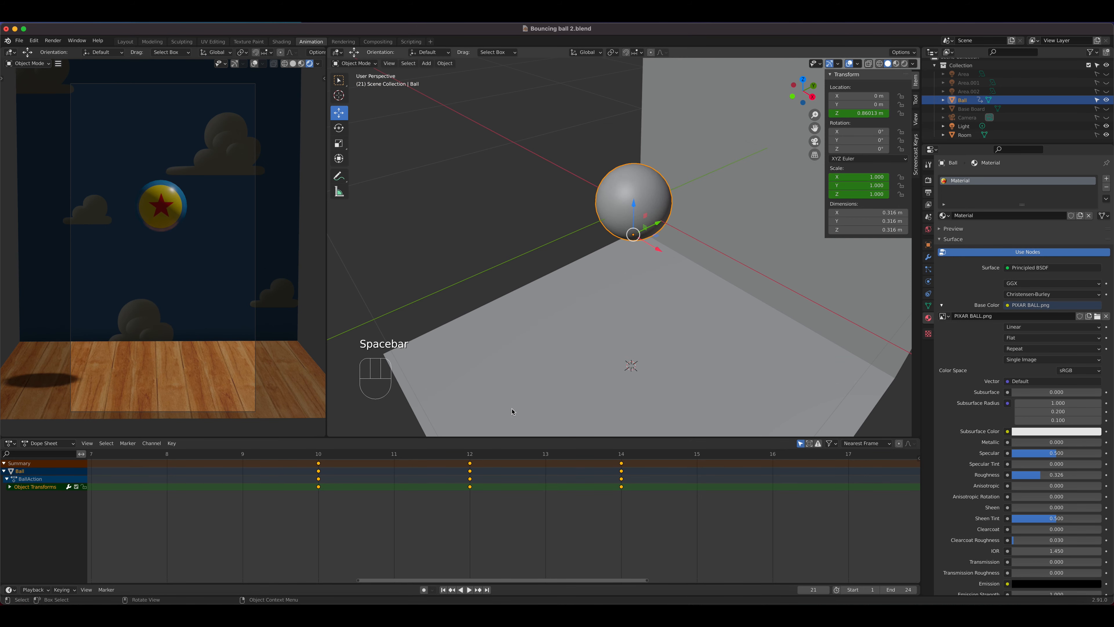